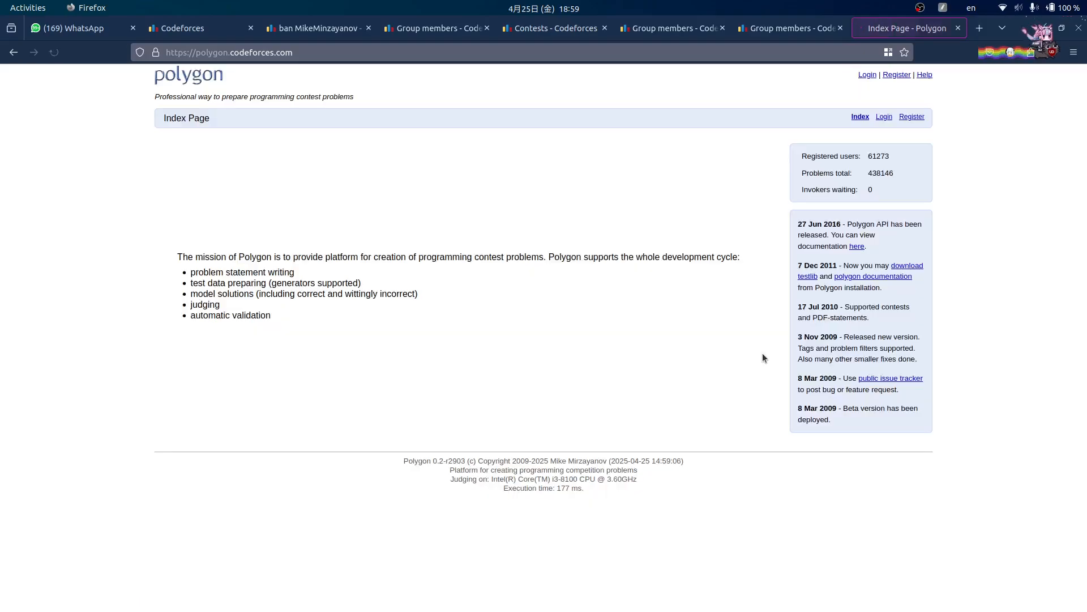
- Go to the Polygon sign-in page, pass the Cloudflare check and submit the login
{"action": "left_click", "coordinate": [867, 74]}
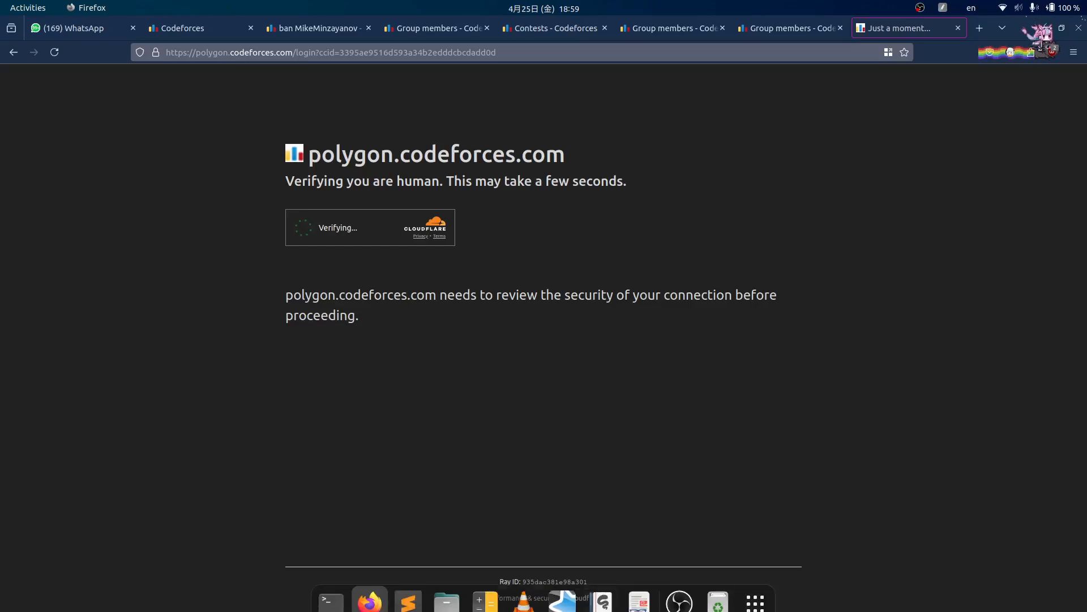
{"action": "left_click", "coordinate": [682, 591]}
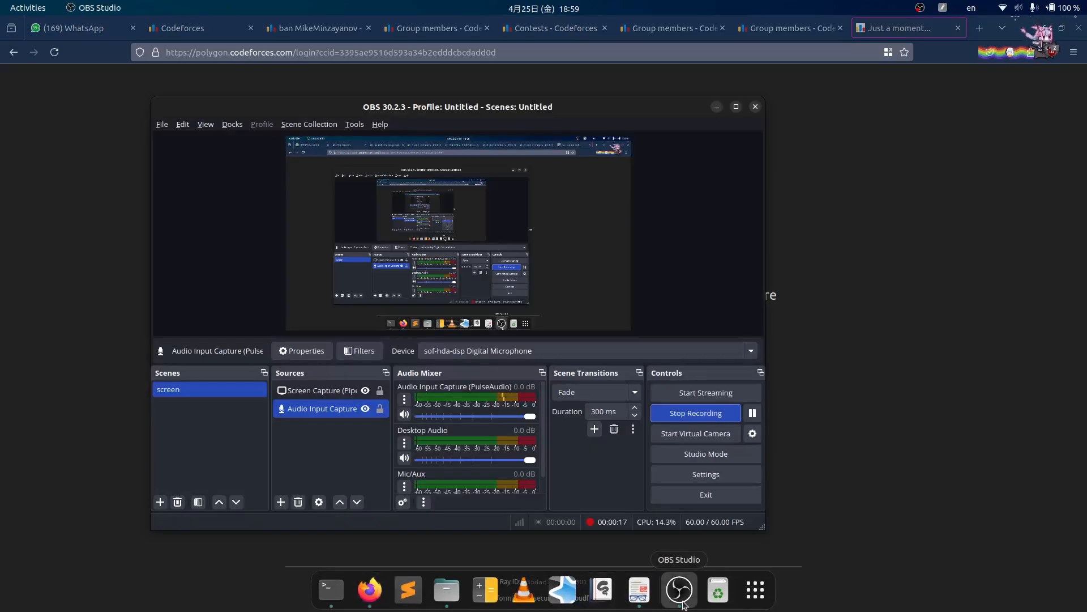
{"action": "left_click", "coordinate": [840, 369]}
{"action": "left_click", "coordinate": [302, 227]}
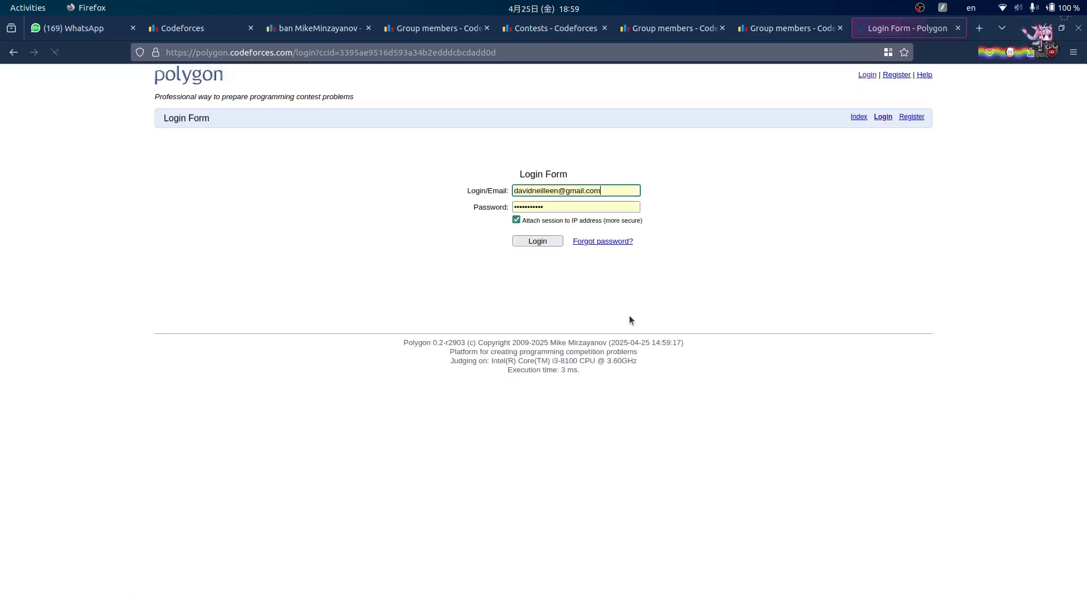
{"action": "left_click", "coordinate": [547, 244]}
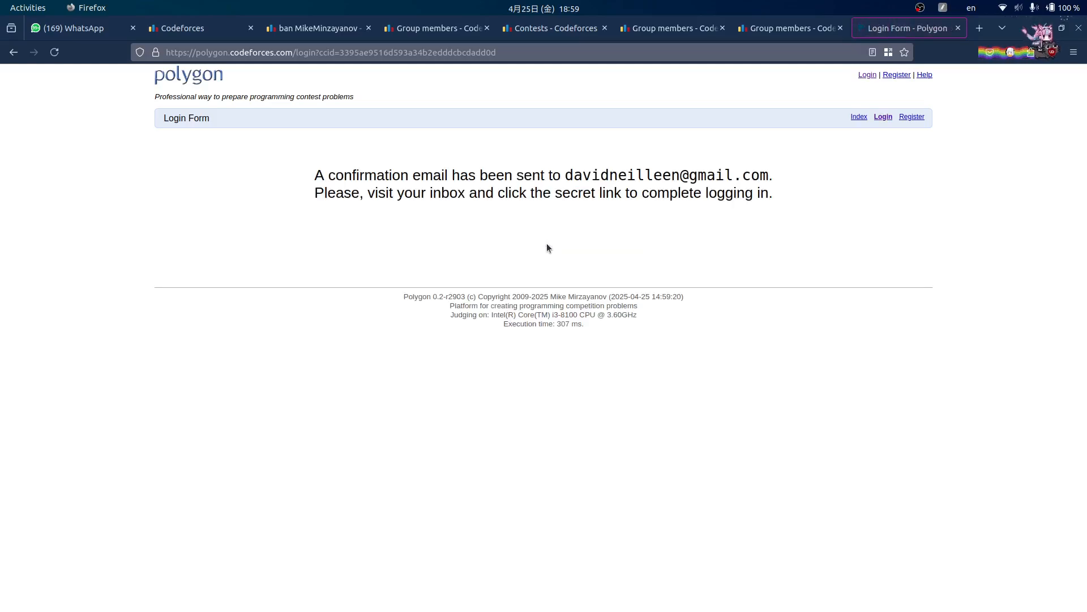
- Resubmit the login with 'Attach session to IP address' unchecked
{"action": "left_click", "coordinate": [872, 75]}
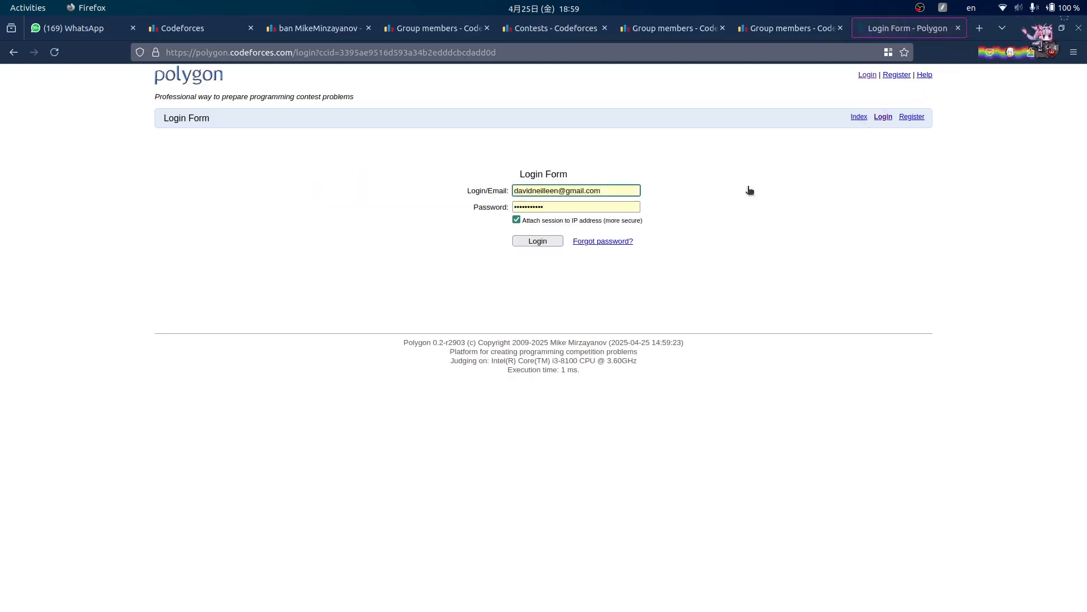
{"action": "left_click", "coordinate": [517, 220]}
{"action": "left_click", "coordinate": [532, 241]}
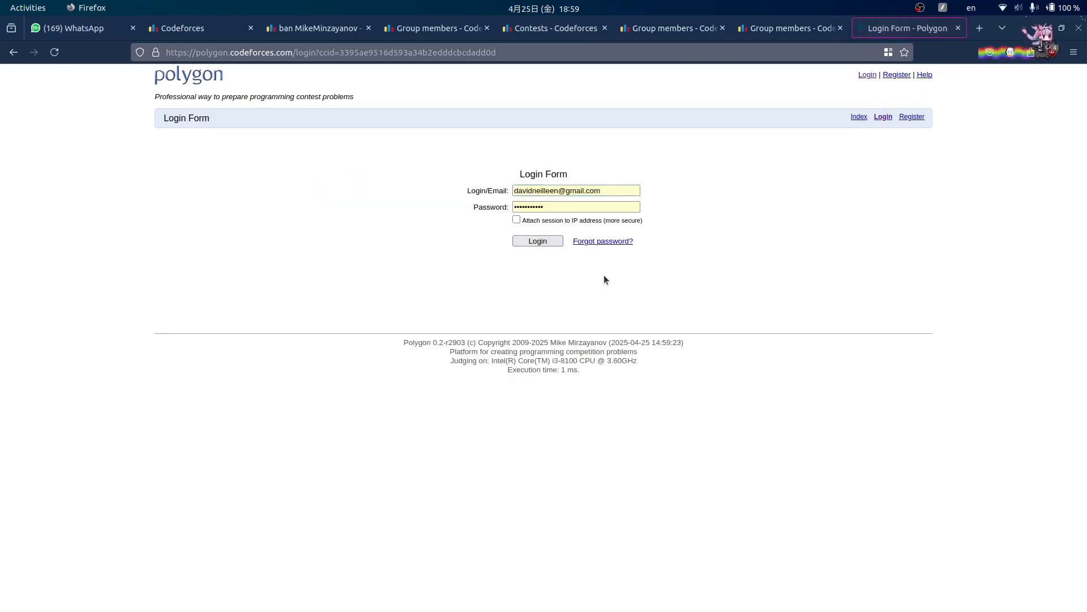
{"action": "left_click", "coordinate": [537, 240]}
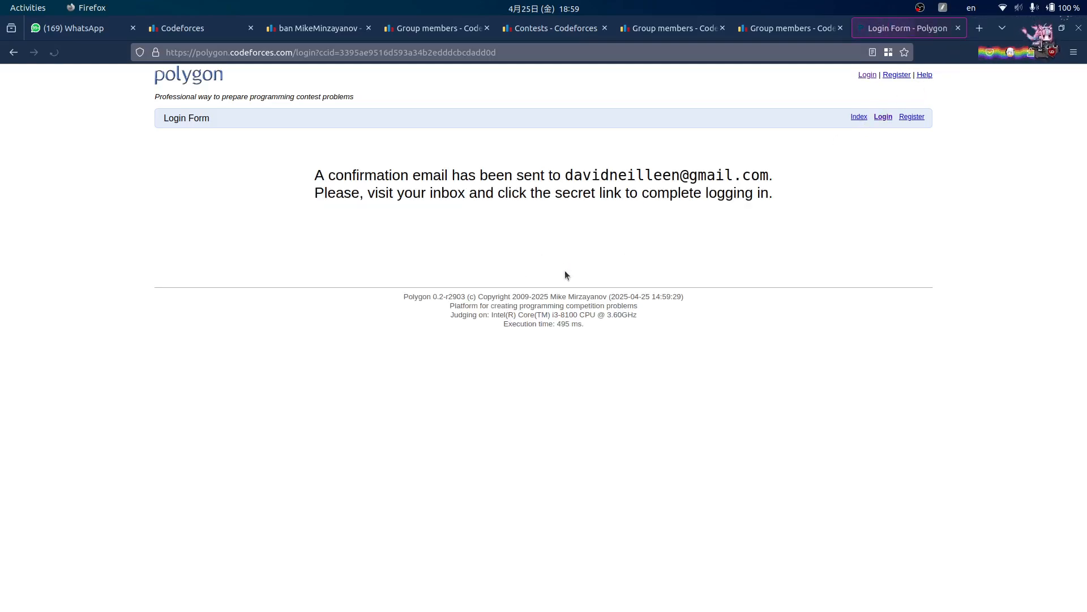
- Load mail.google.com in a new tab and follow the 'Polygon: Enter to the site' email's login link
{"action": "left_click", "coordinate": [979, 28]}
{"action": "type", "text": "mai"}
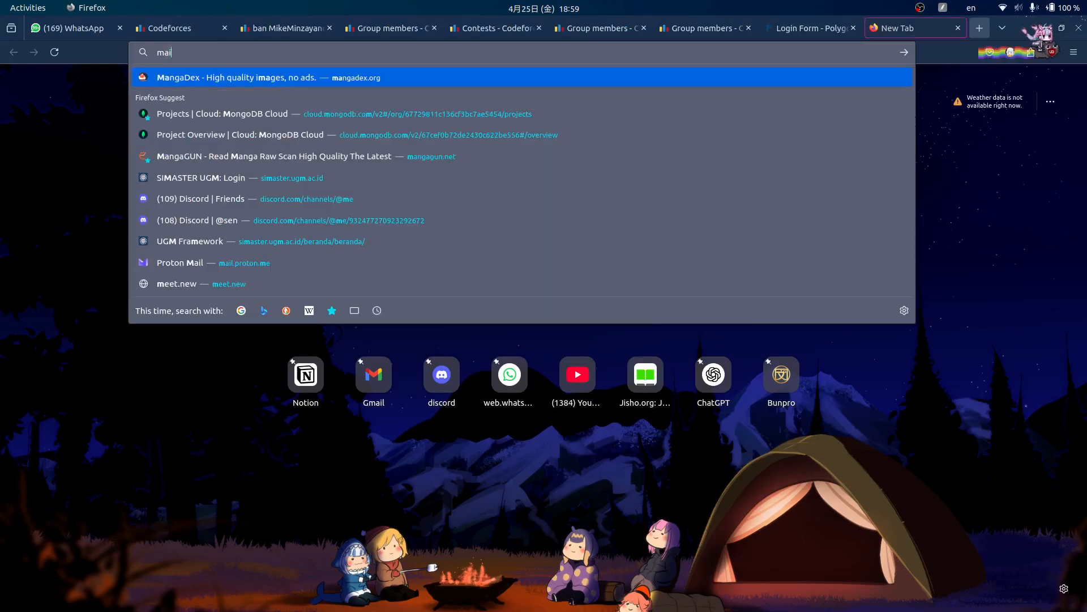
{"action": "type", "text": "l.google.com/"}
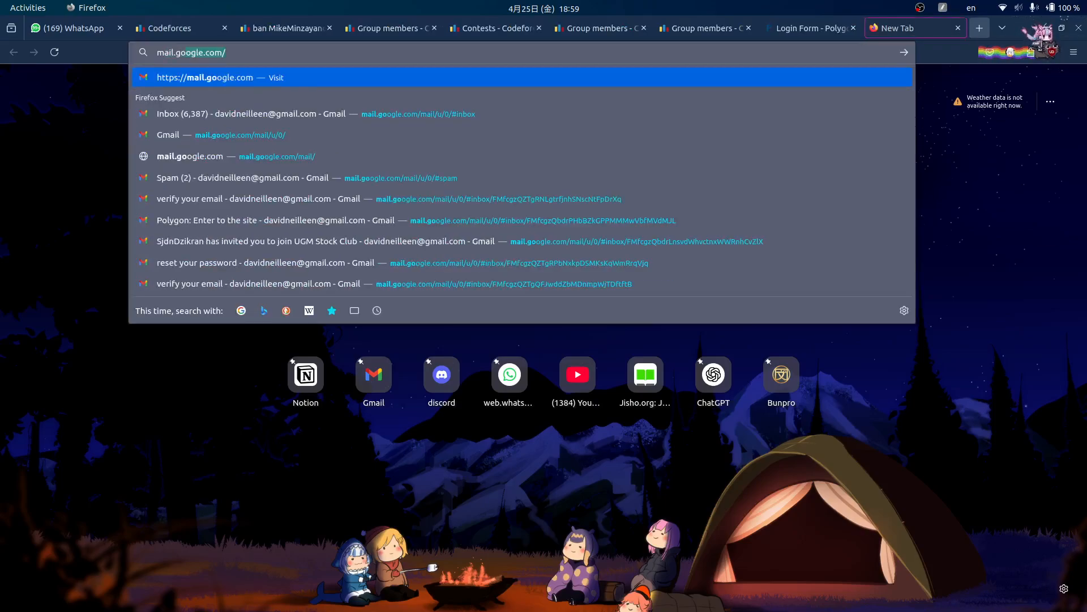
{"action": "key", "text": "Return"}
{"action": "left_click", "coordinate": [856, 31]}
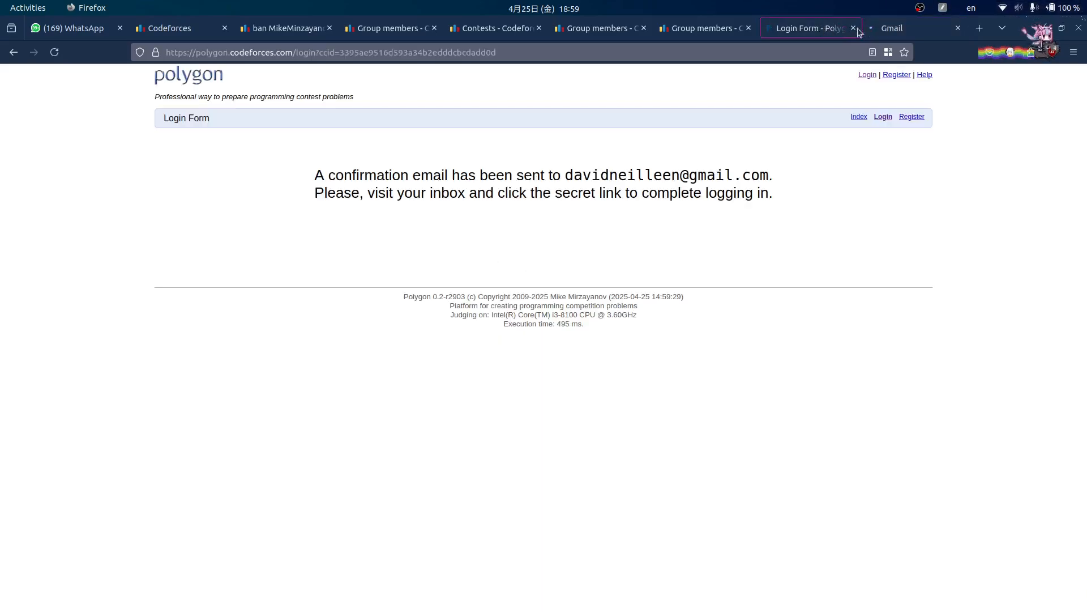
{"action": "left_click", "coordinate": [906, 29]}
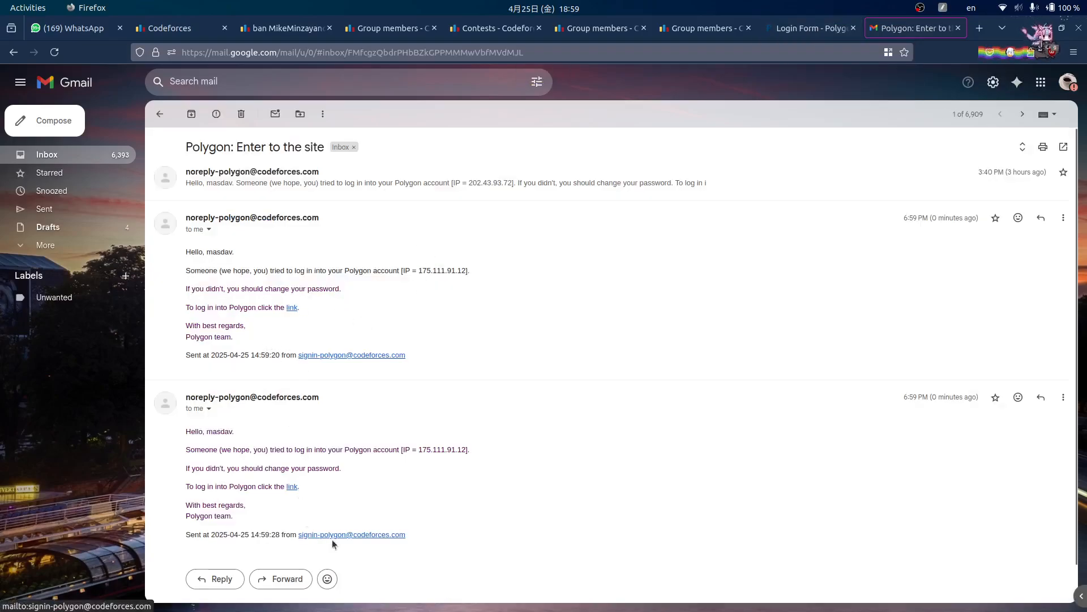
{"action": "left_click", "coordinate": [292, 486]}
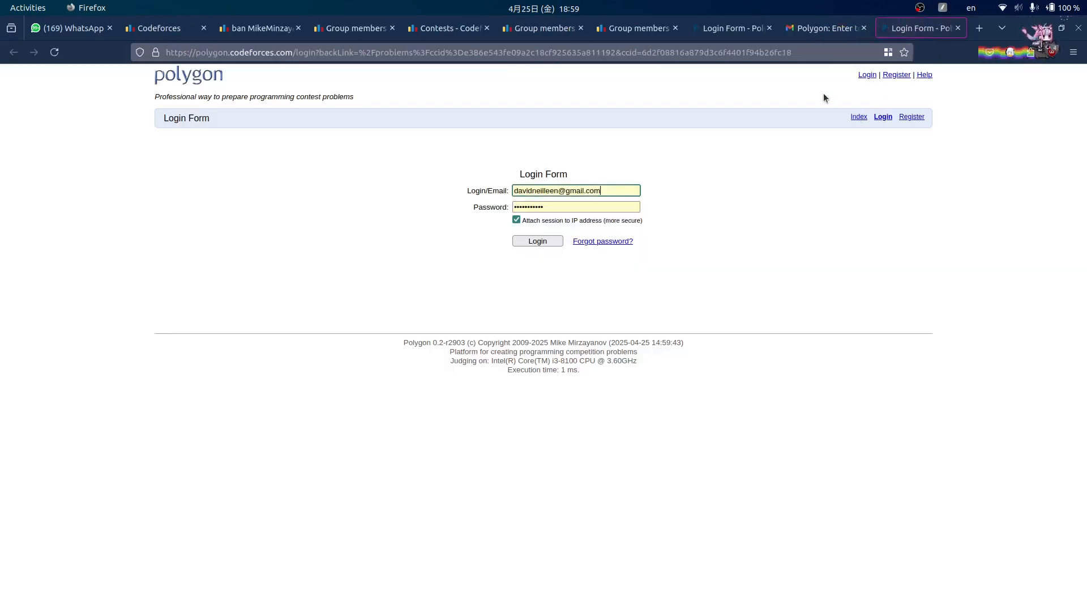
- Complete the Polygon login, then close the Gmail, old login form and extra Group members tabs
{"action": "left_click", "coordinate": [543, 240]}
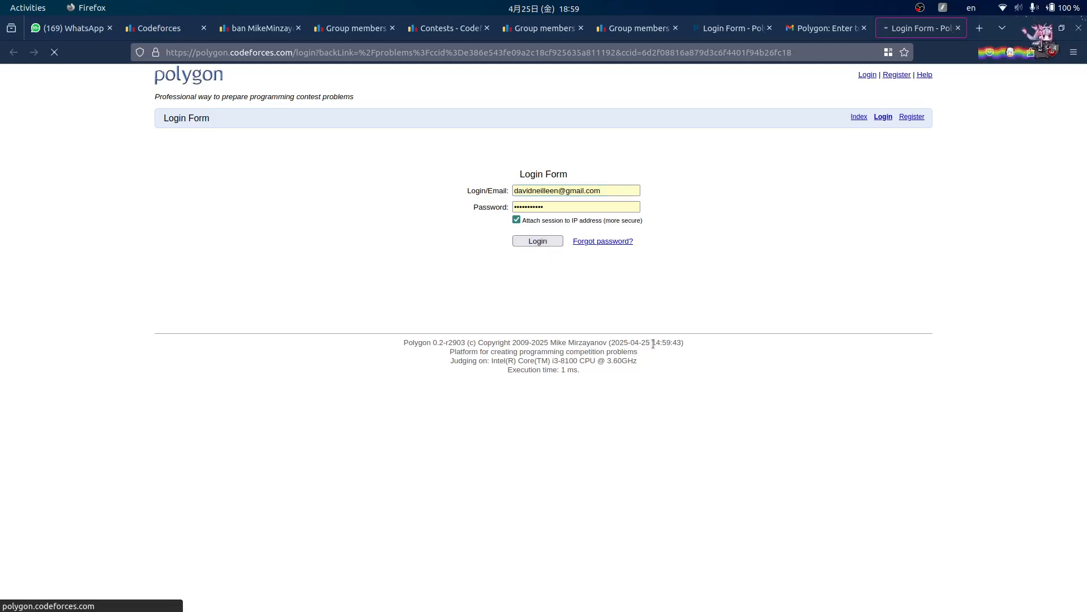
{"action": "left_click", "coordinate": [862, 28]}
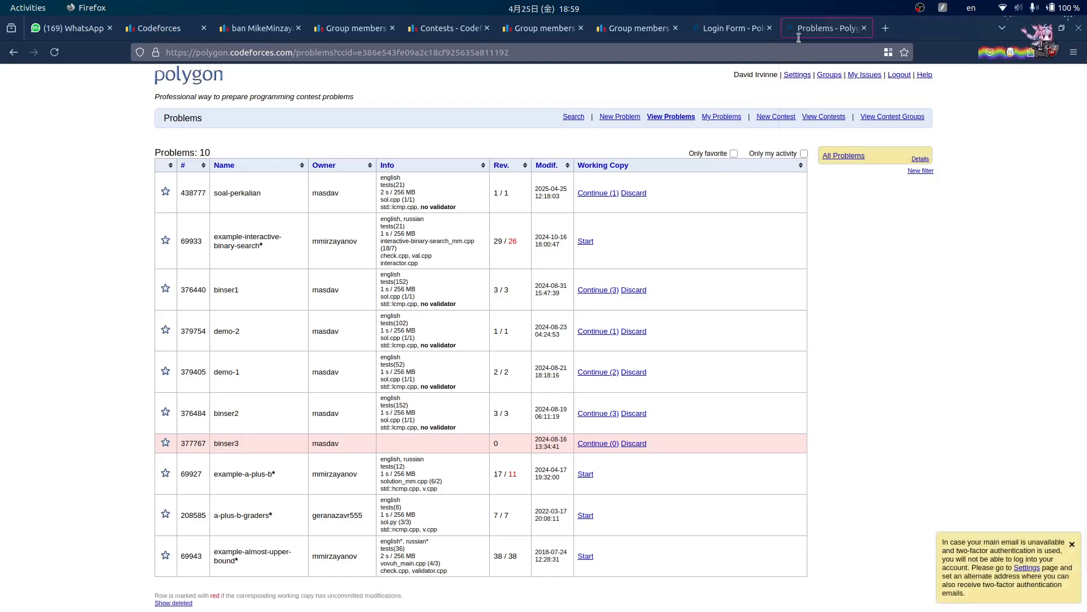
{"action": "left_click", "coordinate": [769, 27]}
{"action": "left_click", "coordinate": [675, 28]}
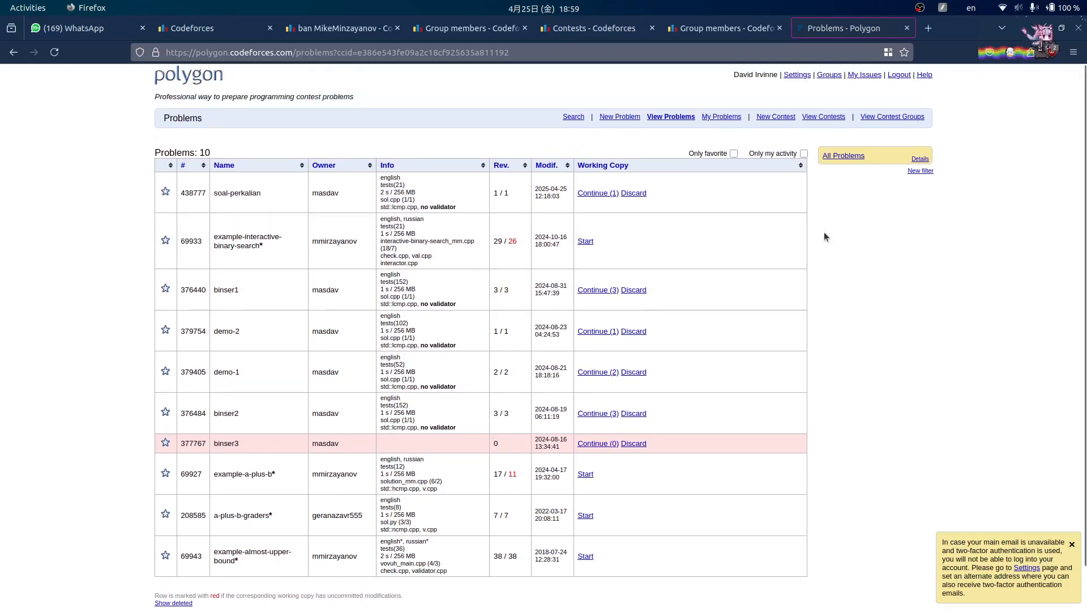
- Create a new problem with the name 'penjumlahan'
{"action": "left_click", "coordinate": [630, 117]}
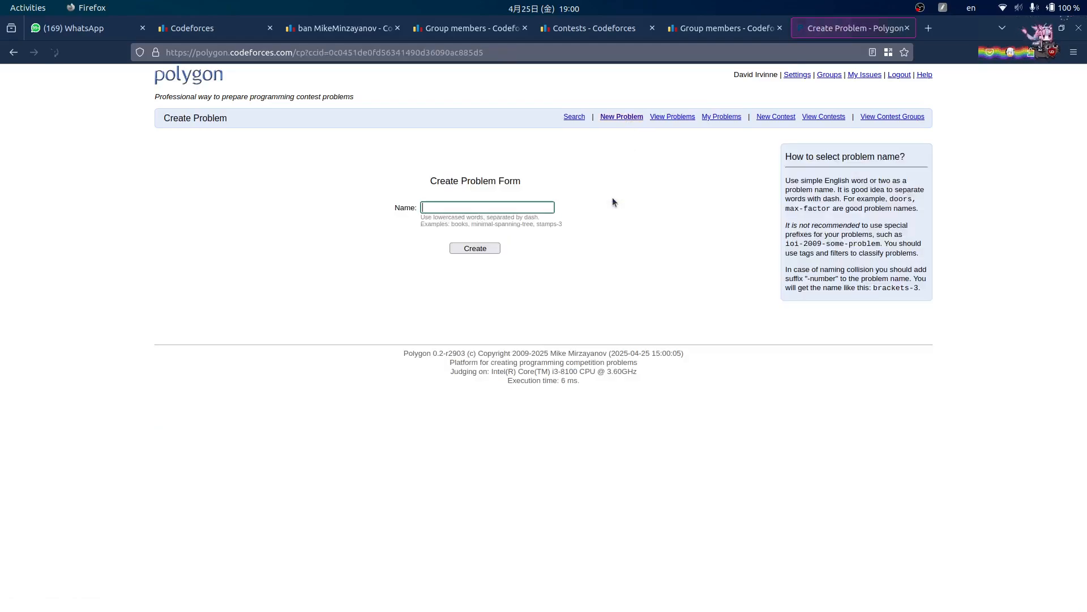
{"action": "left_click", "coordinate": [488, 214]}
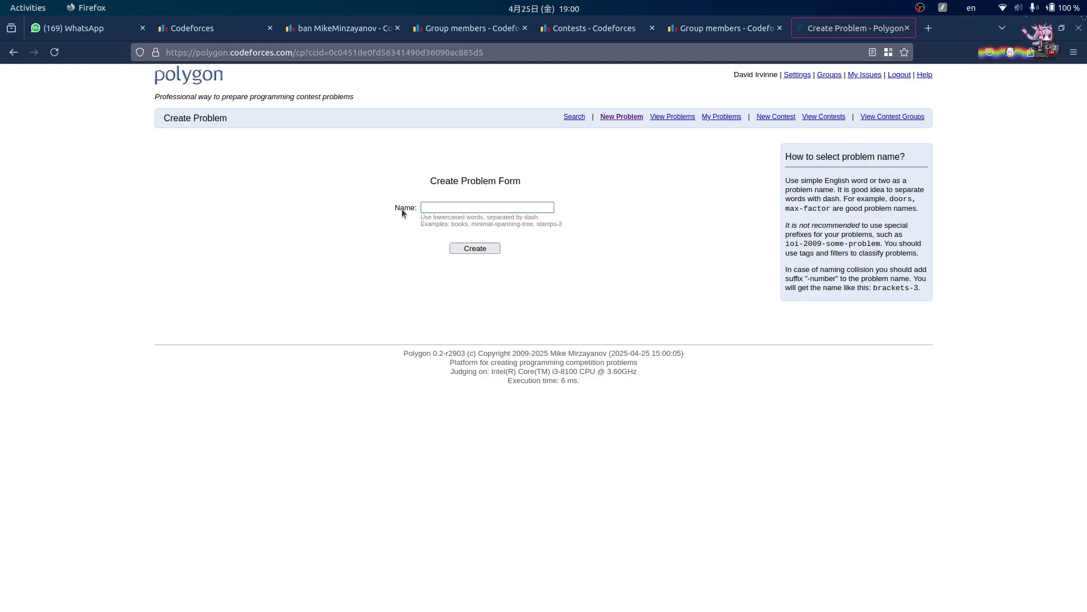
{"action": "left_click", "coordinate": [451, 211]}
{"action": "type", "text": "penjumlahan"}
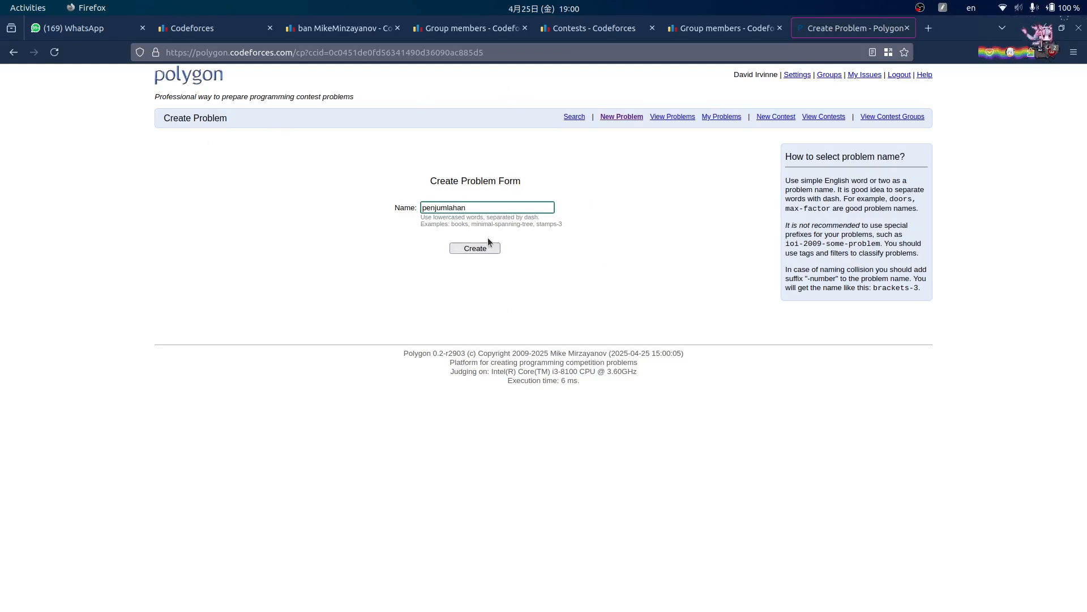
{"action": "left_click", "coordinate": [486, 251]}
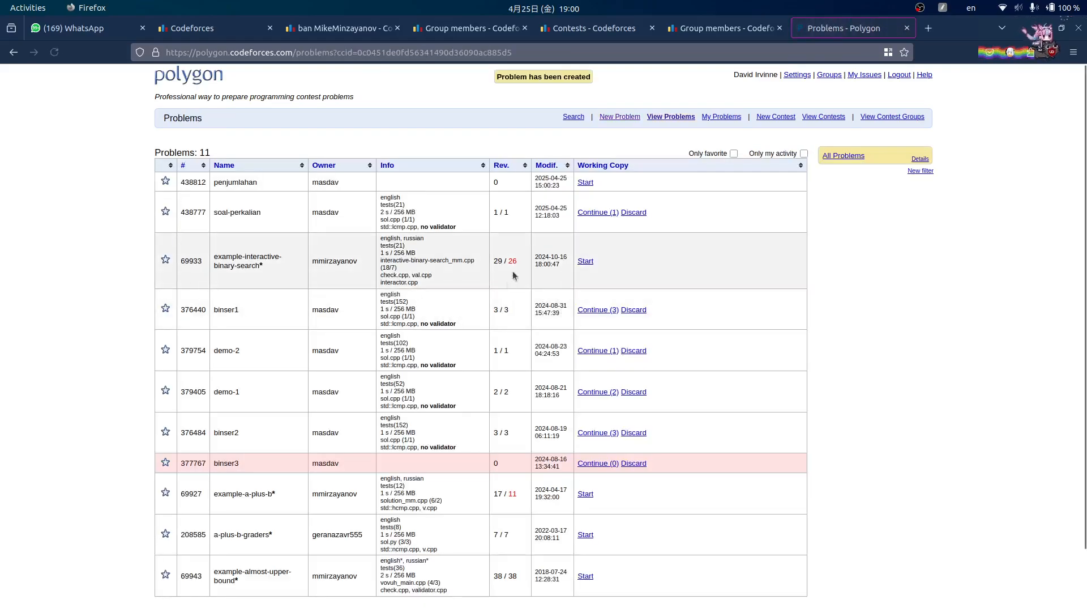
- Start a working copy of penjumlahan from its row in the Problems list
{"action": "left_click_drag", "start_coordinate": [244, 181], "coordinate": [222, 182]}
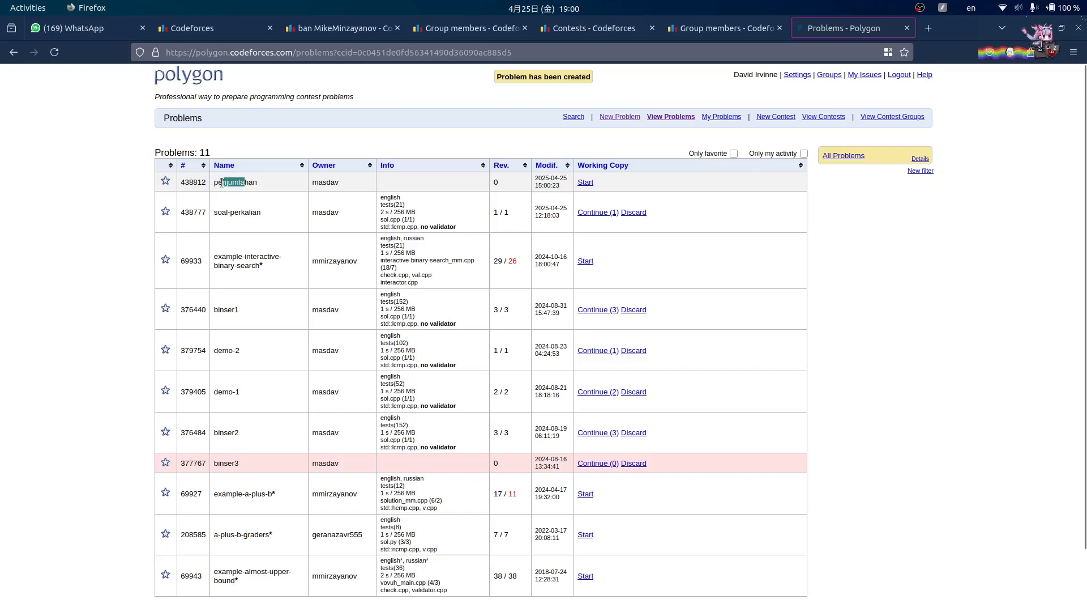
{"action": "scroll", "coordinate": [227, 418], "scroll_direction": "down", "scroll_amount": 3}
{"action": "scroll", "coordinate": [131, 196], "scroll_direction": "up", "scroll_amount": 3}
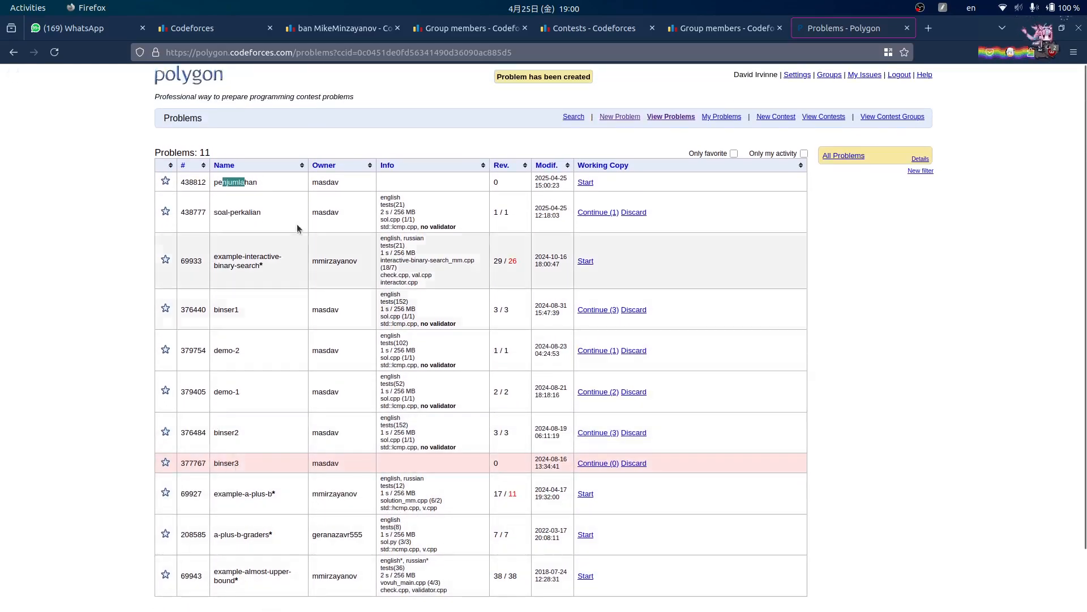
{"action": "left_click", "coordinate": [247, 187]}
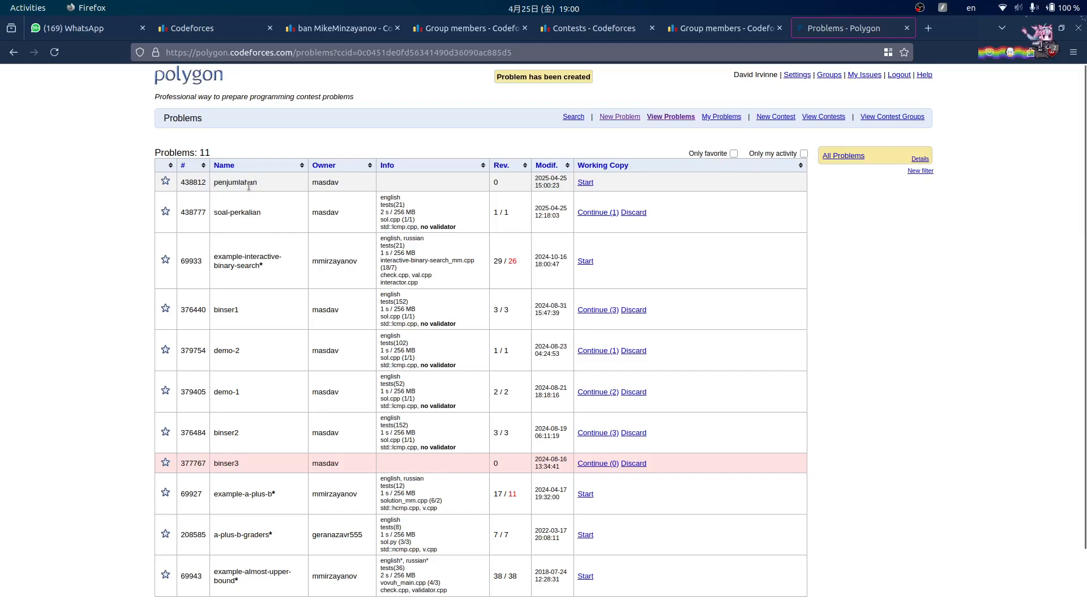
{"action": "left_click", "coordinate": [592, 184]}
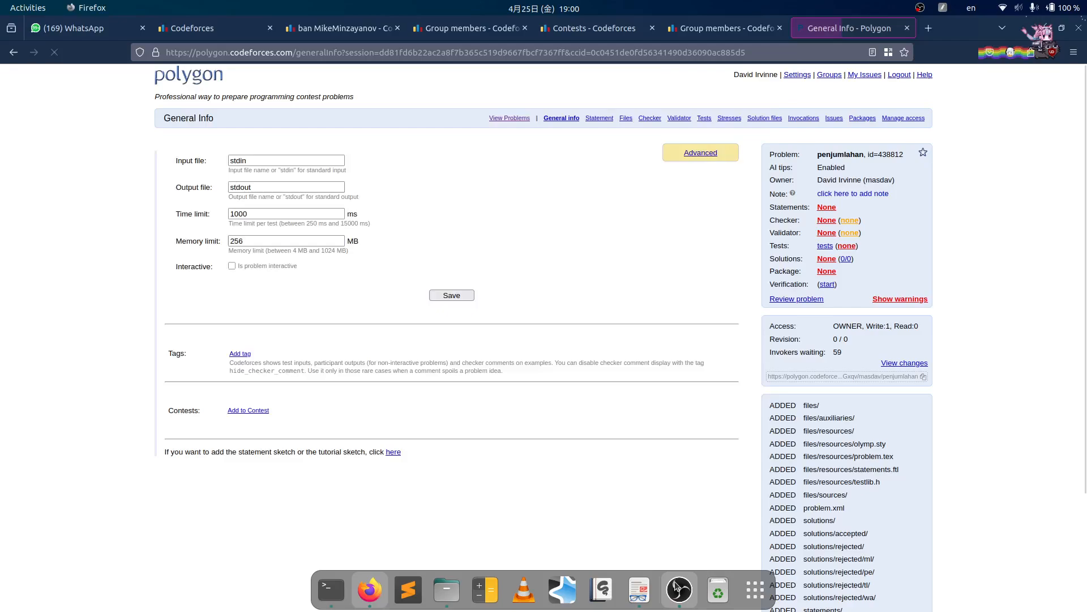
- Review penjumlahan's General Info: stdin, stdout, 1000 ms time limit and 256 MB memory limit
{"action": "left_click", "coordinate": [677, 586]}
{"action": "left_click", "coordinate": [715, 107]}
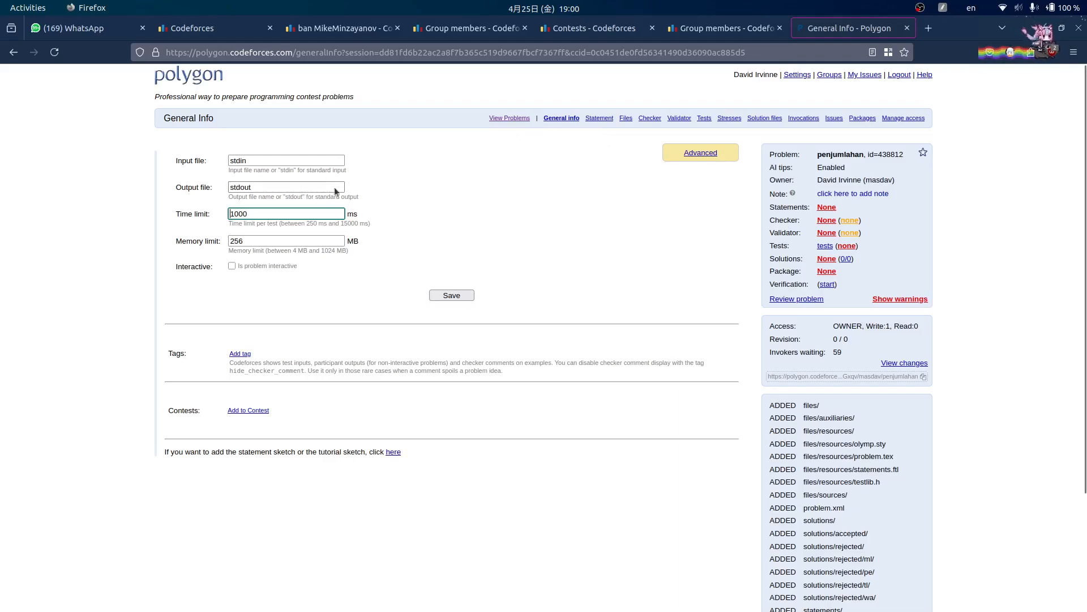
{"action": "left_click", "coordinate": [491, 212]}
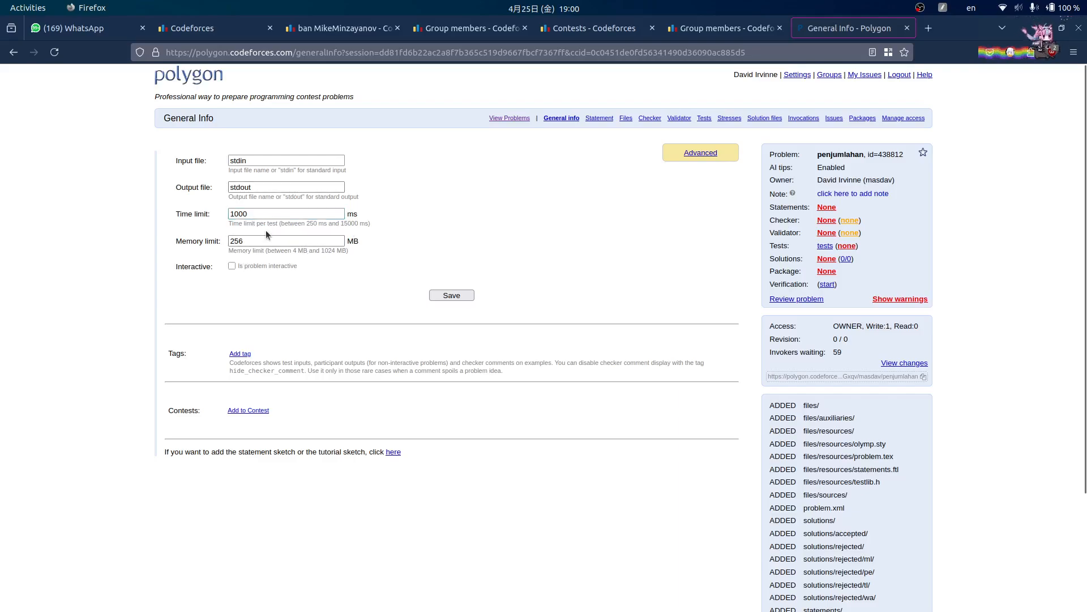
{"action": "left_click", "coordinate": [278, 161]}
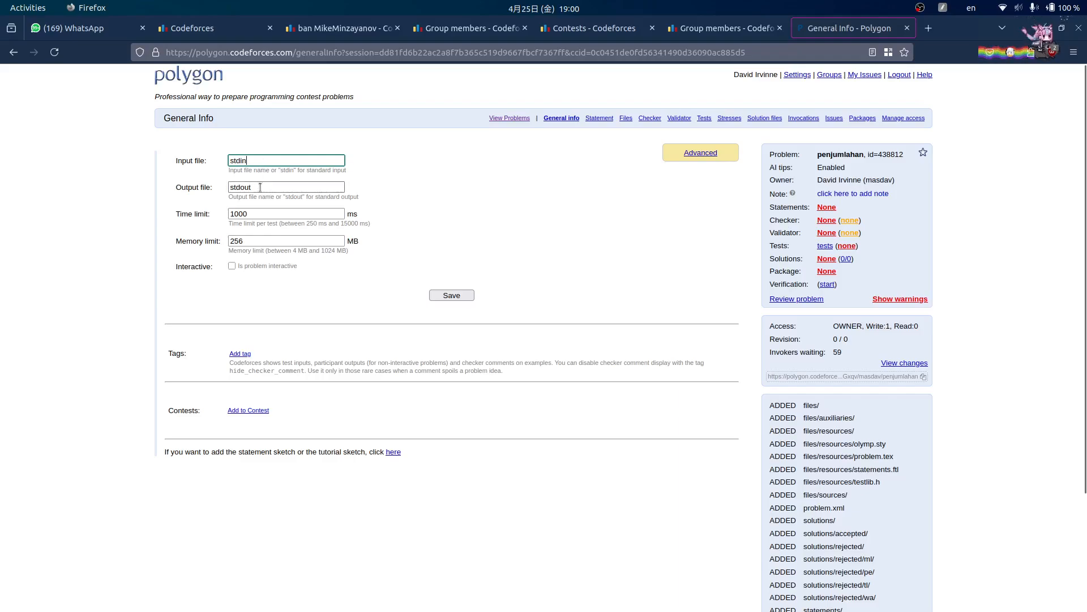
{"action": "left_click", "coordinate": [255, 214]}
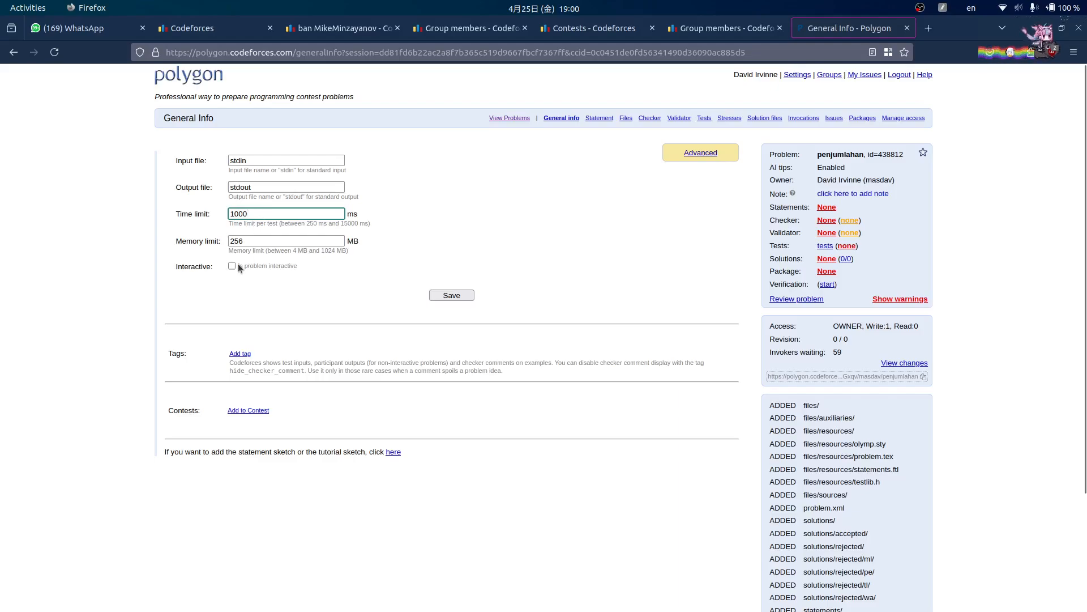
{"action": "left_click", "coordinate": [258, 244]}
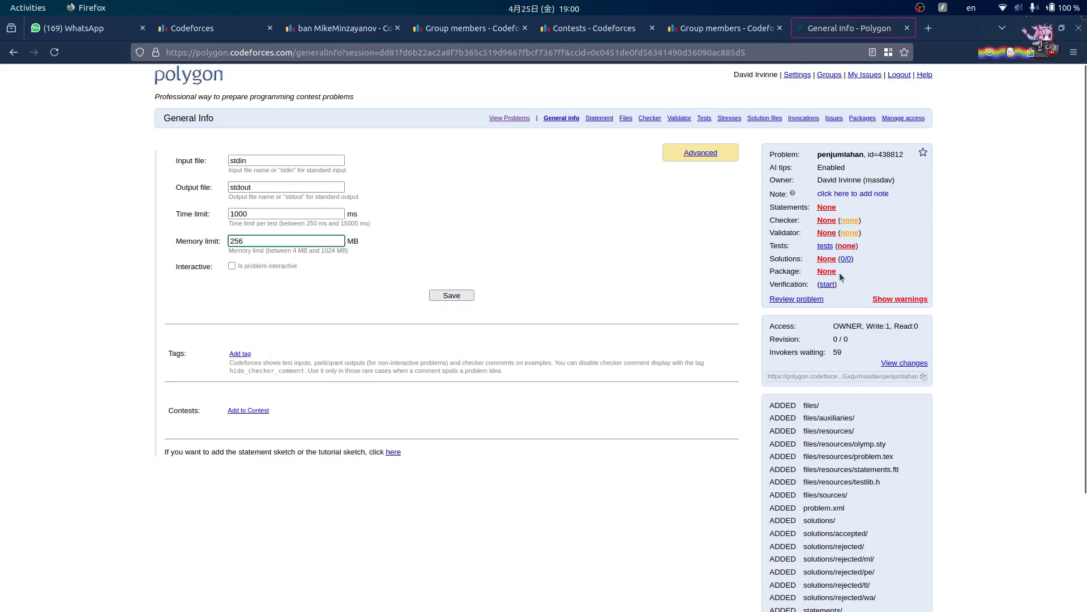
- Choose English as the language on the Statements page and create the statement
{"action": "left_click", "coordinate": [827, 208]}
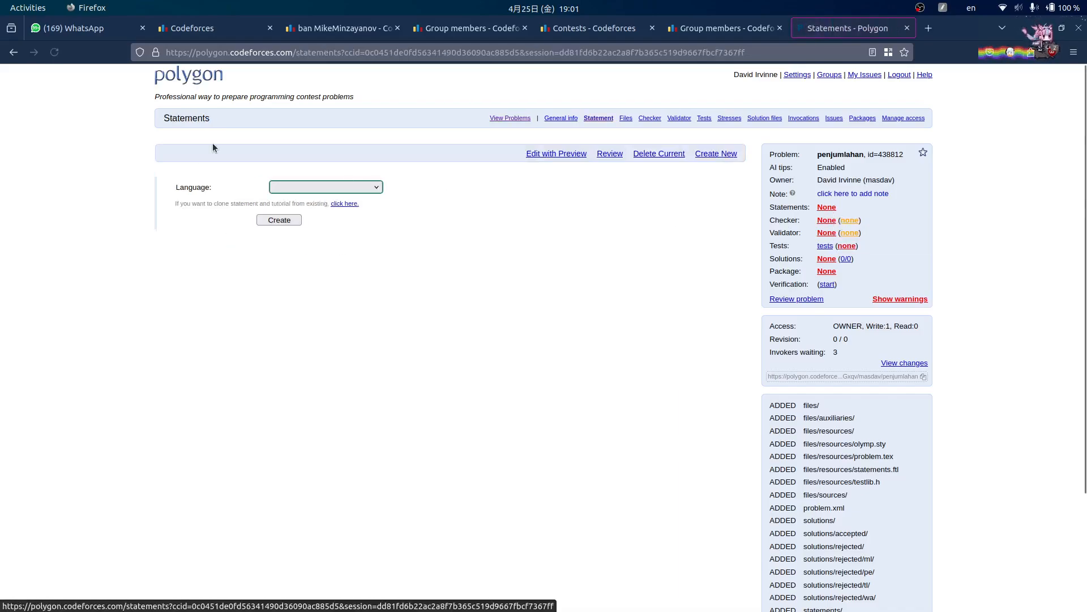
{"action": "left_click", "coordinate": [344, 187]}
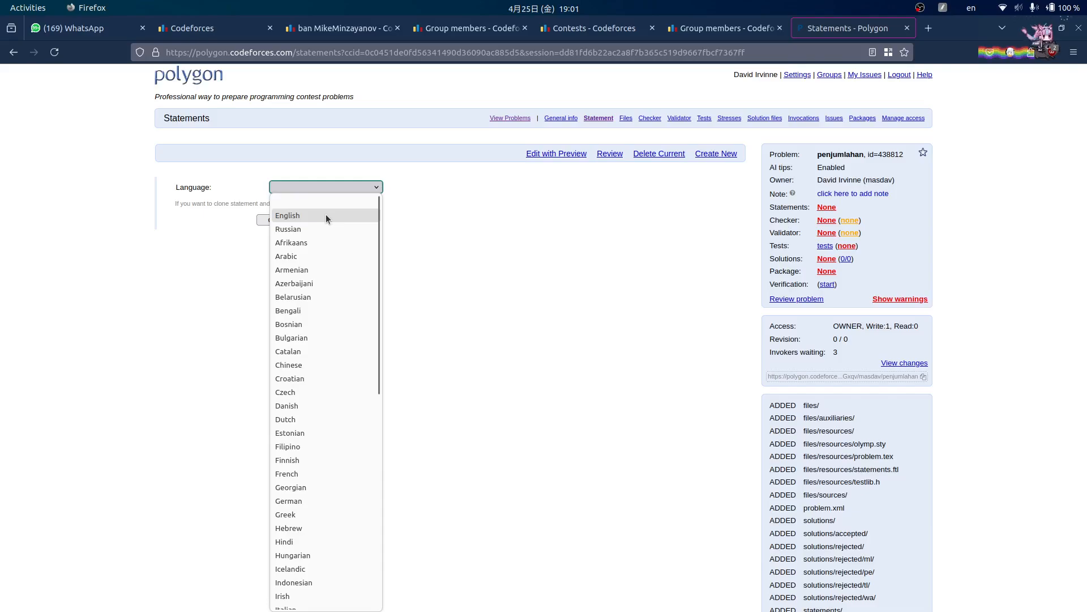
{"action": "left_click", "coordinate": [303, 216]}
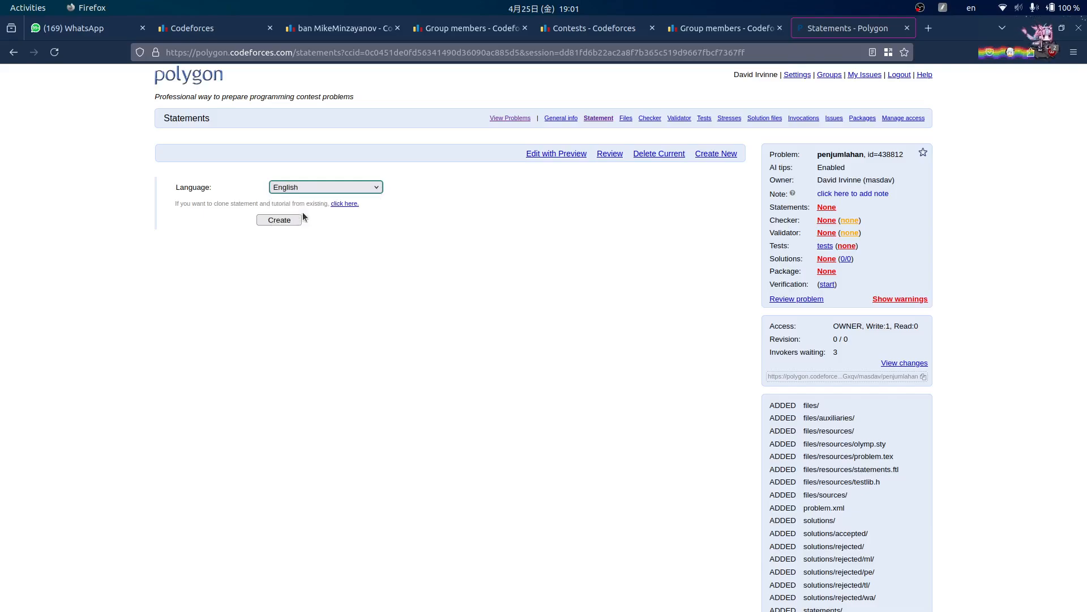
{"action": "left_click", "coordinate": [339, 187]}
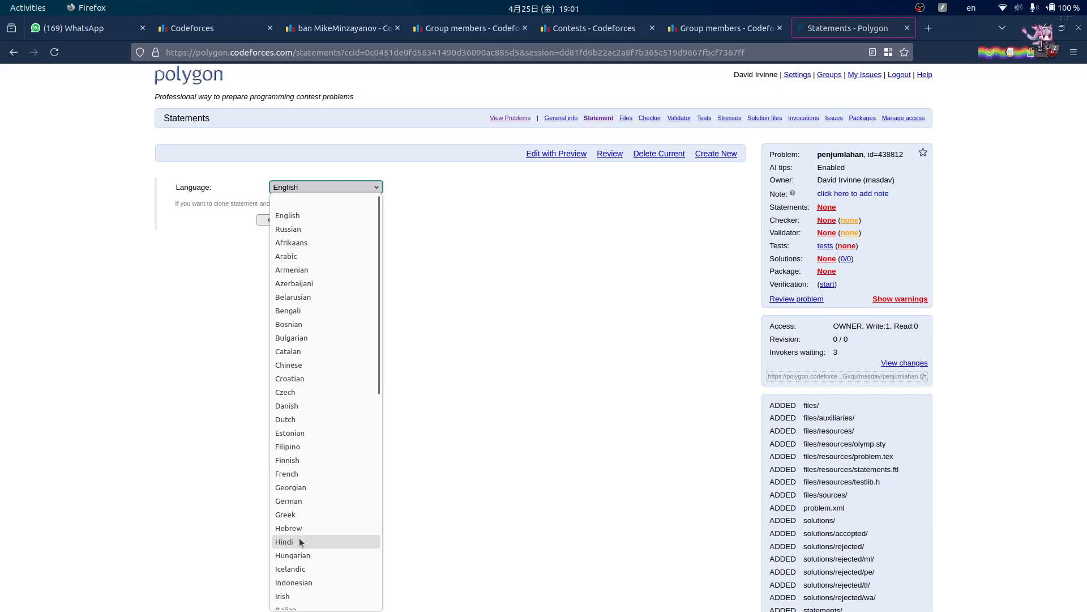
{"action": "left_click", "coordinate": [520, 324]}
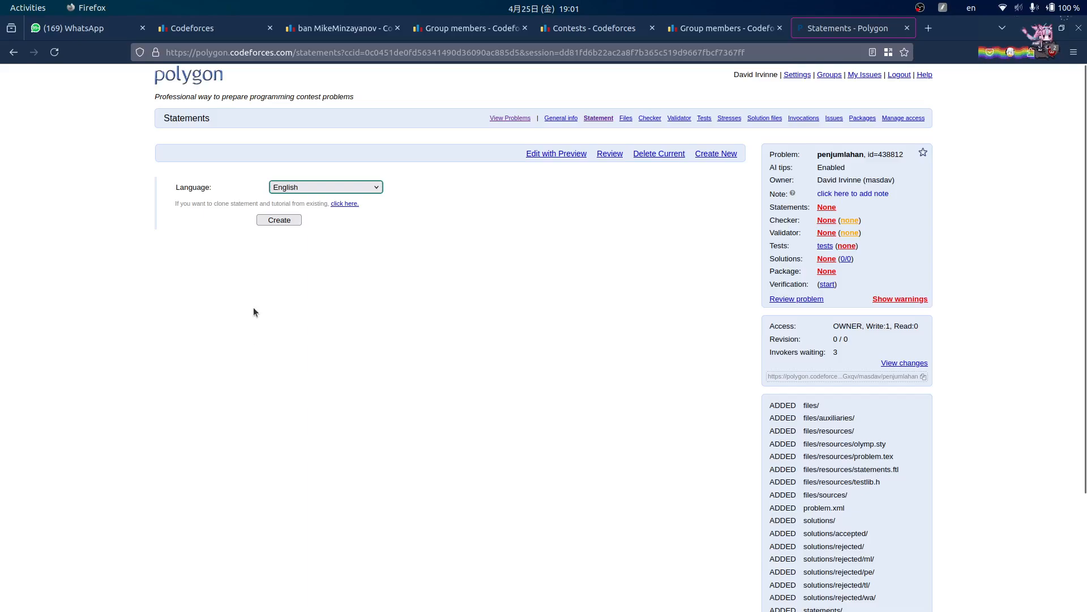
{"action": "left_click", "coordinate": [294, 222]}
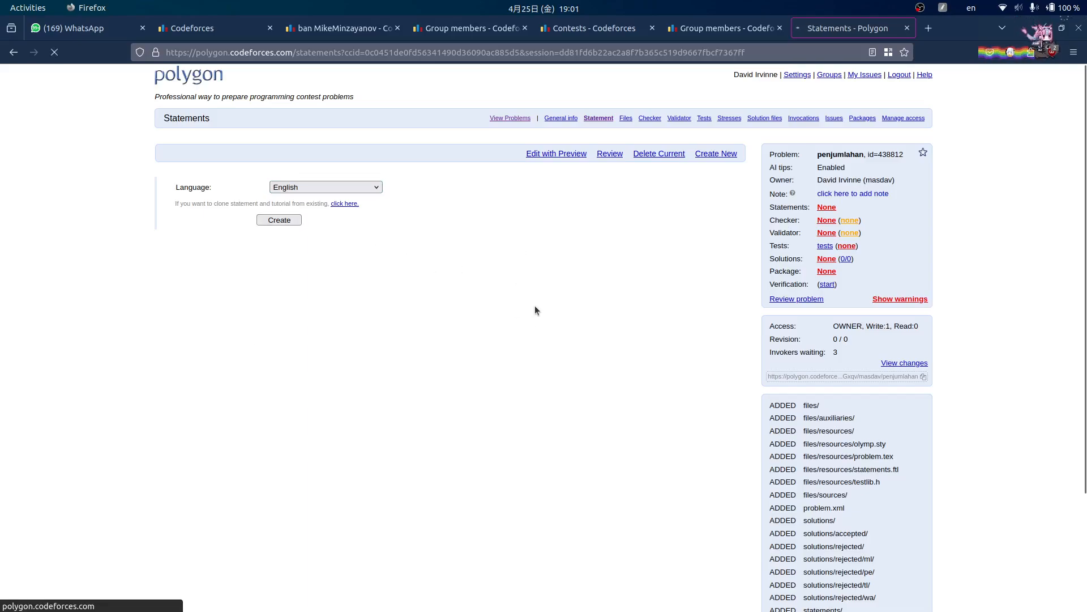
- Glance at the Polygon tutorial PDF, then return to the statements page
{"action": "left_click", "coordinate": [639, 589]}
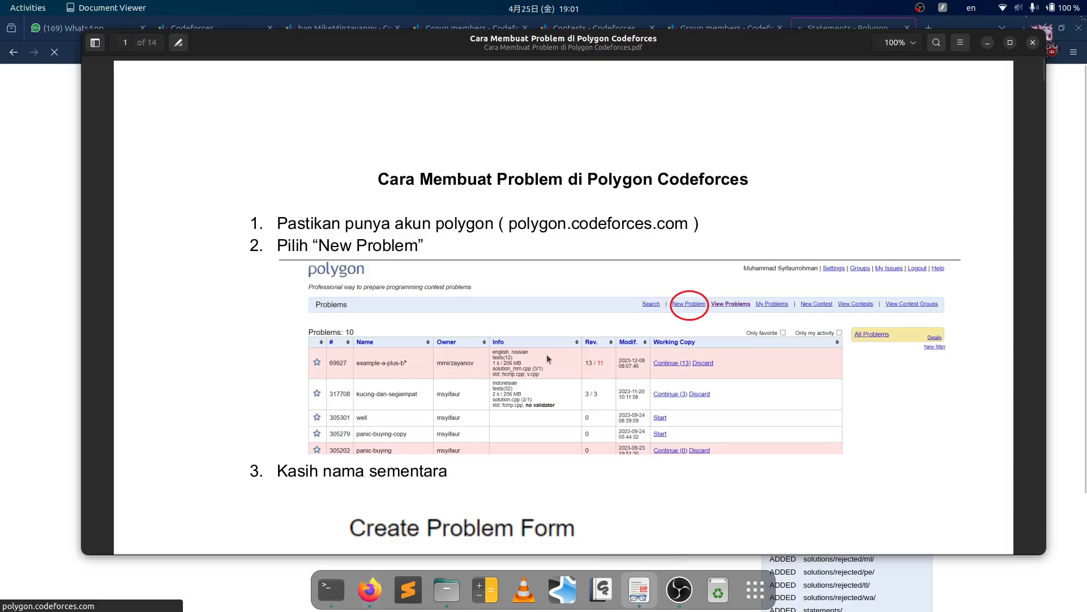
{"action": "scroll", "coordinate": [800, 248], "scroll_direction": "up", "scroll_amount": 8}
{"action": "left_click", "coordinate": [41, 277]}
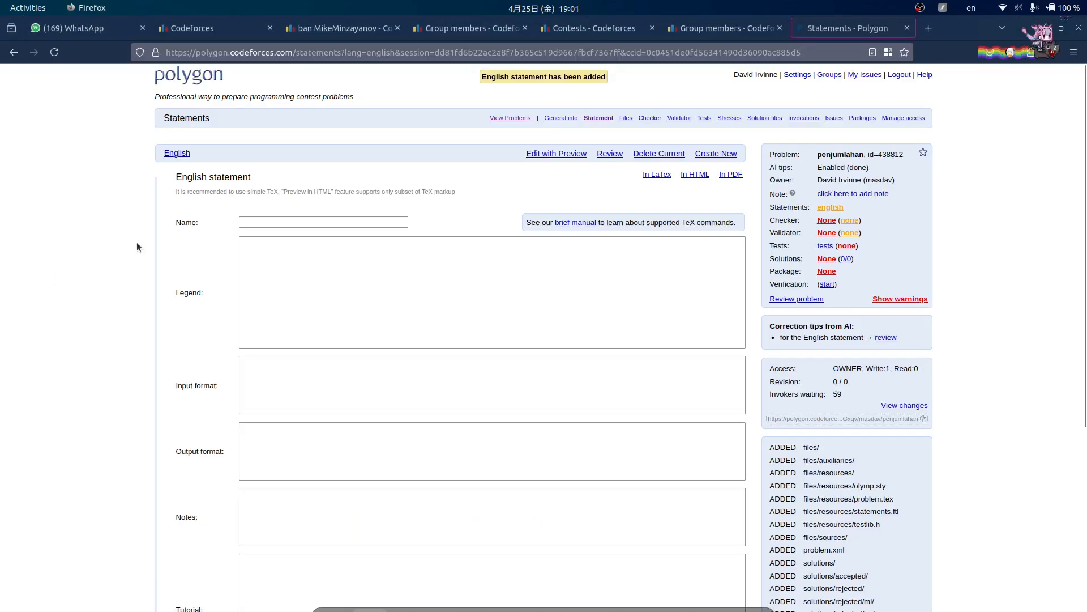
- Enter 'Soal Penjumlahan' as the statement name
{"action": "left_click", "coordinate": [188, 220]}
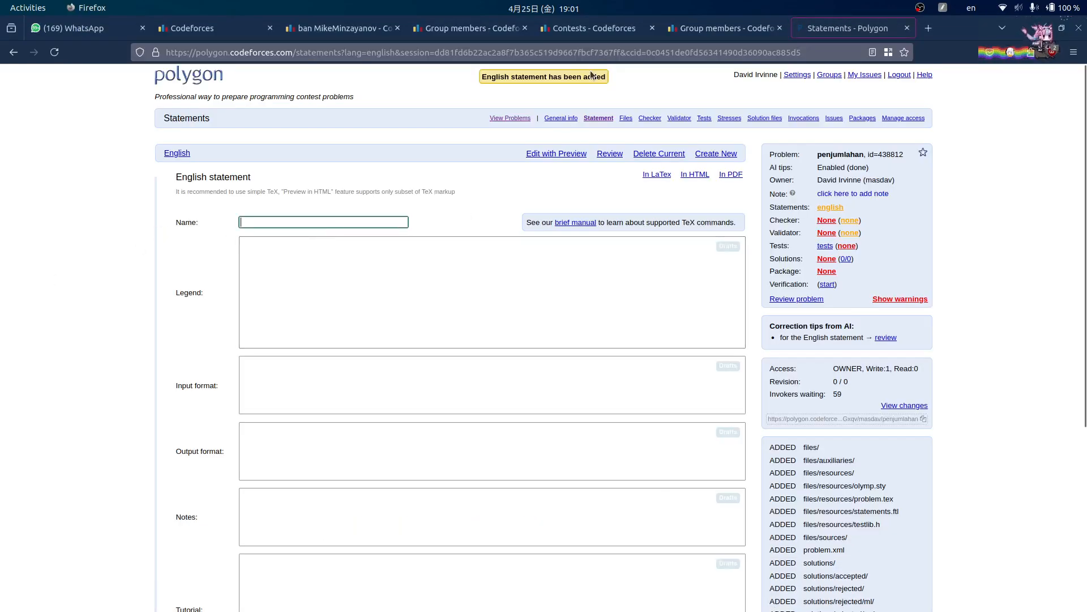
{"action": "type", "text": "soal Pen"}
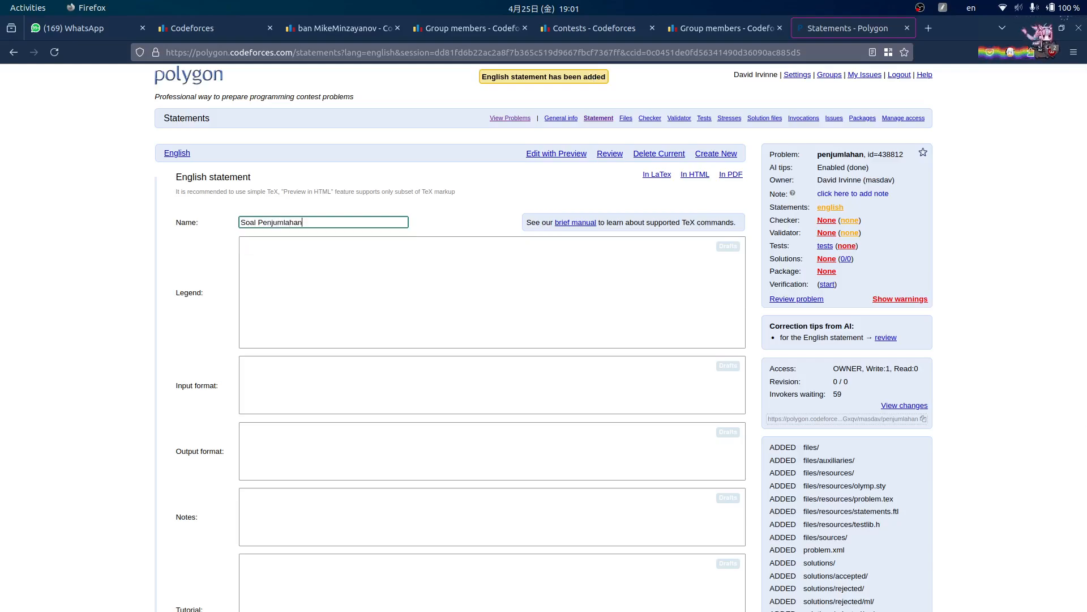
{"action": "left_click", "coordinate": [407, 258]}
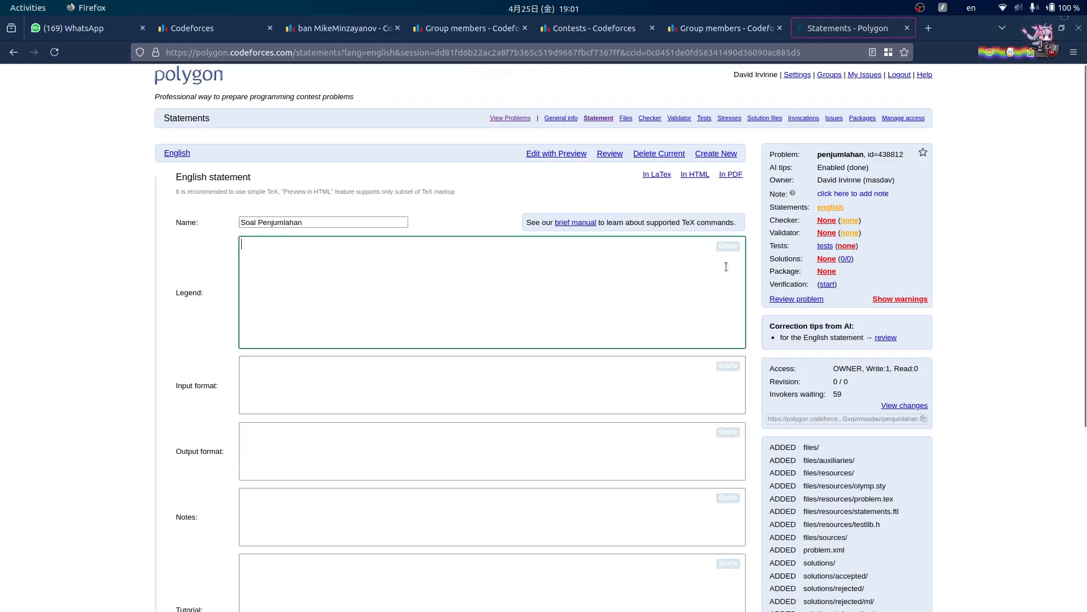
{"action": "scroll", "coordinate": [534, 236], "scroll_direction": "down", "scroll_amount": 5}
{"action": "scroll", "coordinate": [323, 269], "scroll_direction": "up", "scroll_amount": 5}
- In Edit with Preview, begin the legend with 'Diberikan sebuah bilangan bulat positif $n$'
{"action": "left_click", "coordinate": [567, 156]}
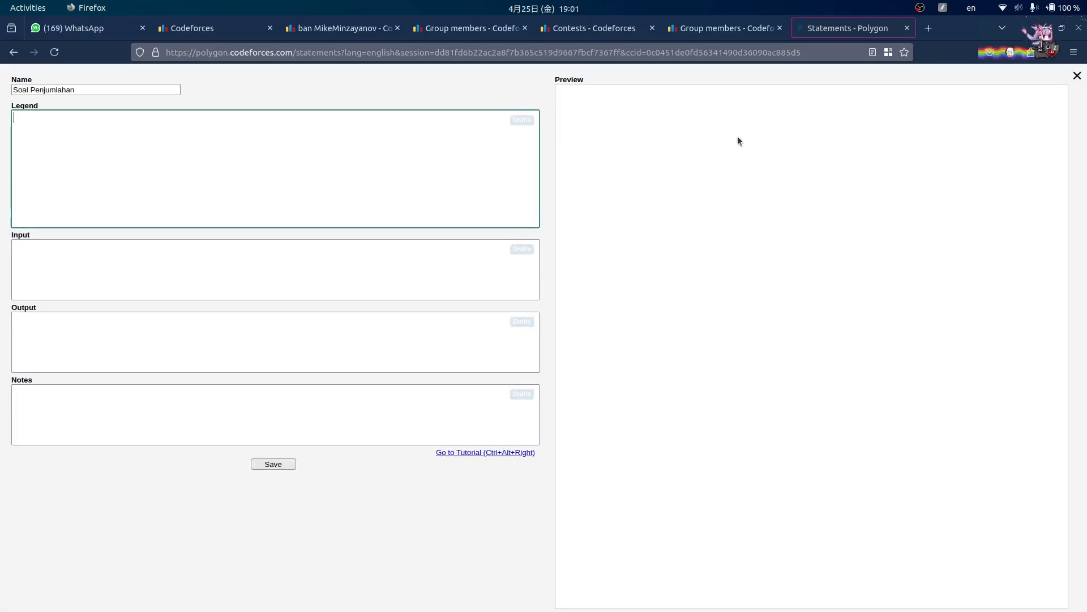
{"action": "left_click", "coordinate": [296, 156]}
{"action": "type", "text": "Diberikan "}
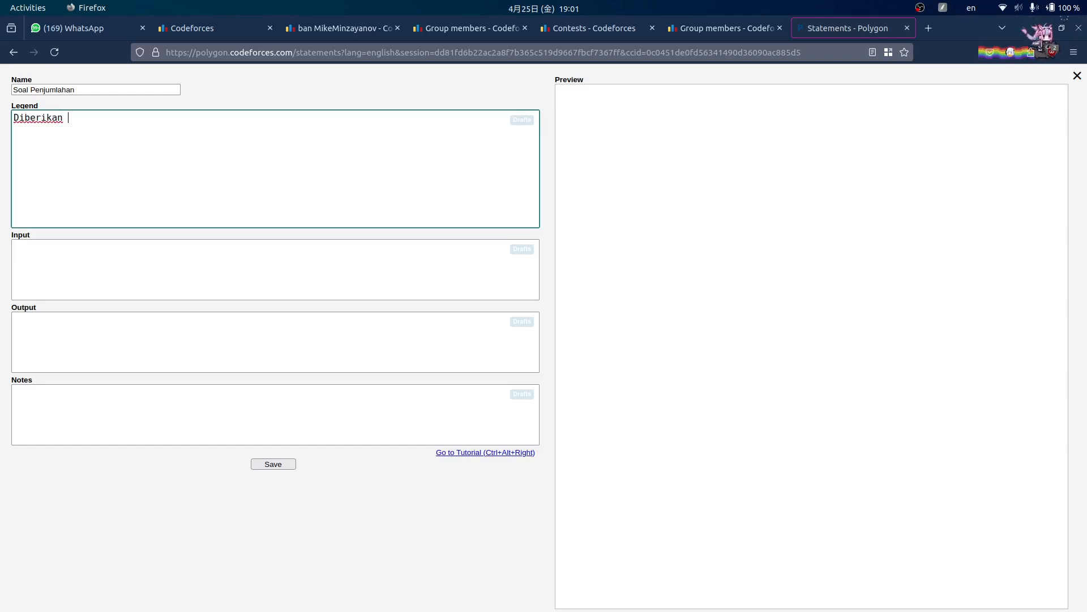
{"action": "type", "text": "se"}
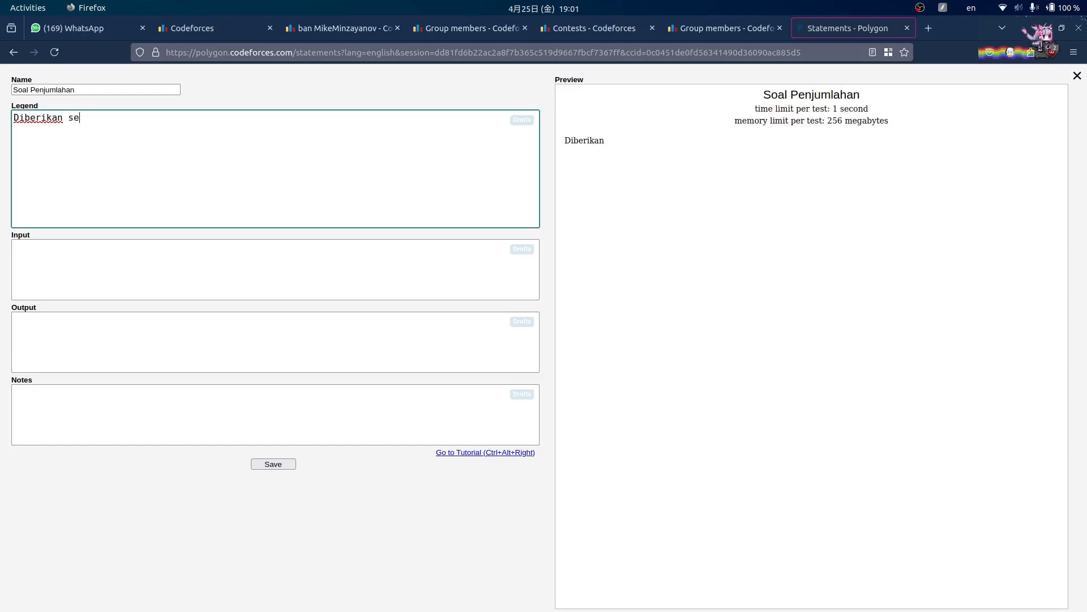
{"action": "type", "text": "buah bilangan bul"}
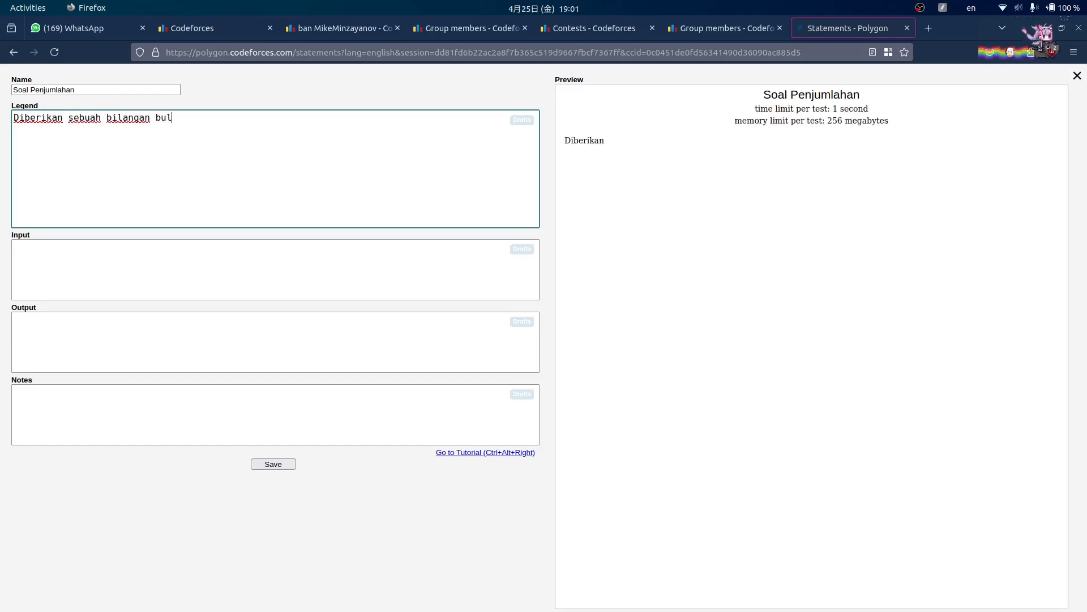
{"action": "type", "text": "at pos"}
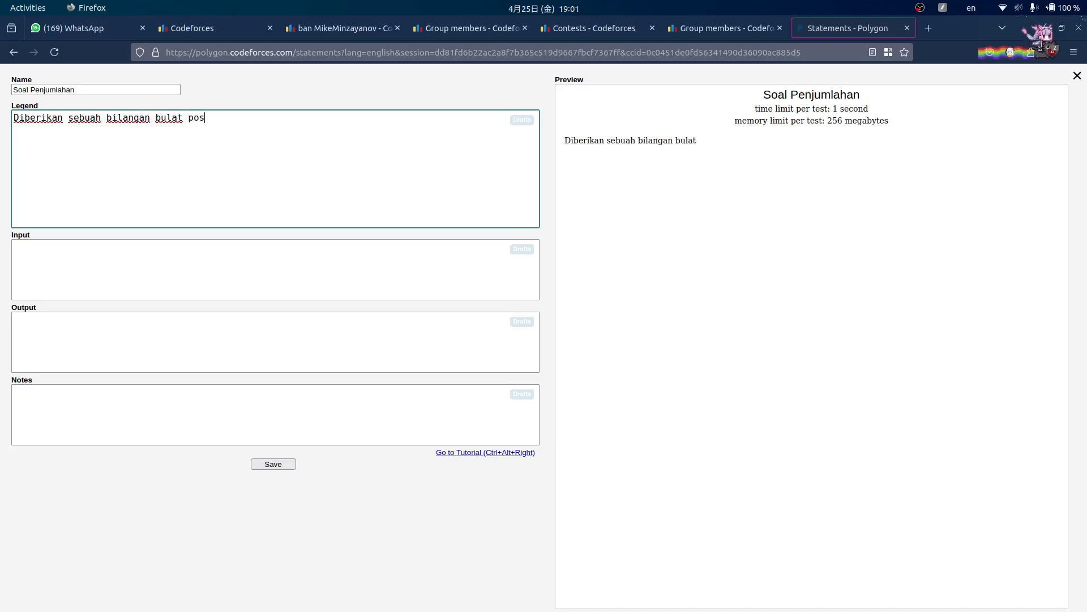
{"action": "type", "text": "itif $n$"}
{"action": "left_click", "coordinate": [244, 118]}
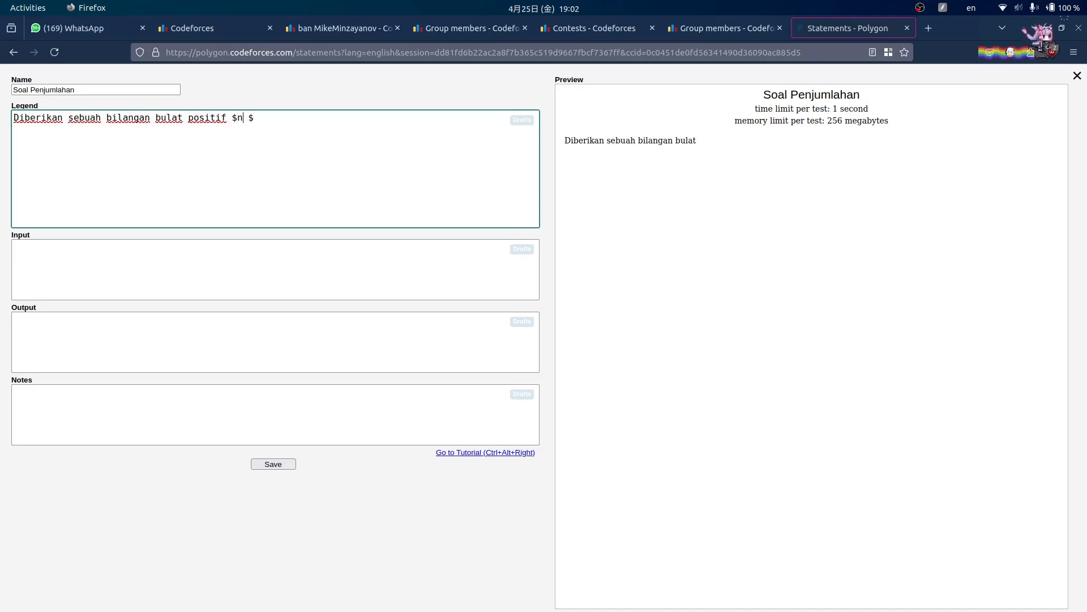
{"action": "key", "text": "End"}
{"action": "left_click", "coordinate": [768, 156]}
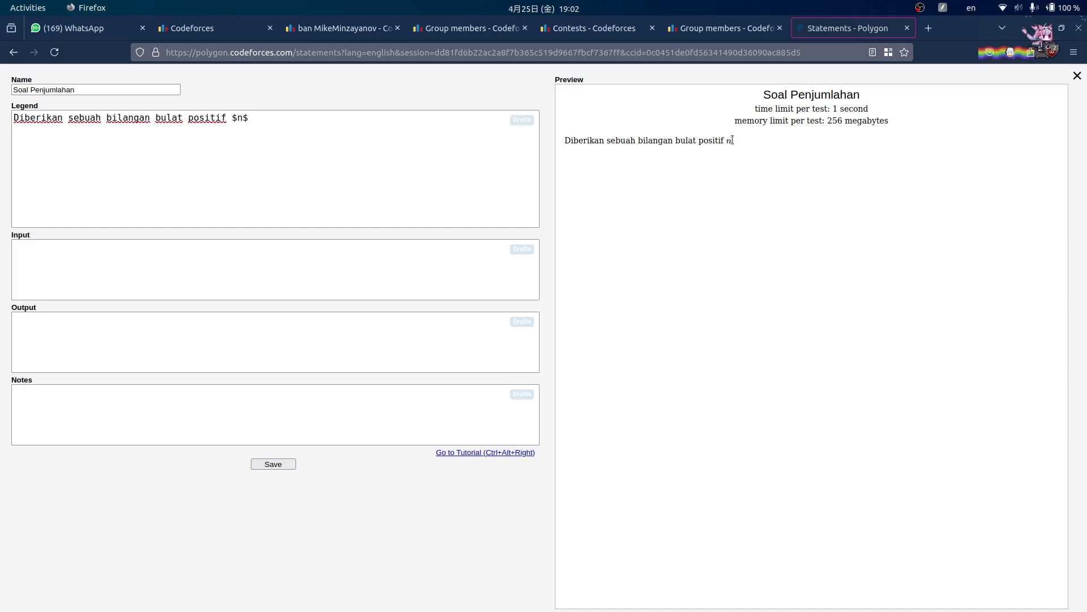
- Finish the legend: an array of $n$ integers, asking to sum all of them
{"action": "left_click", "coordinate": [345, 120]}
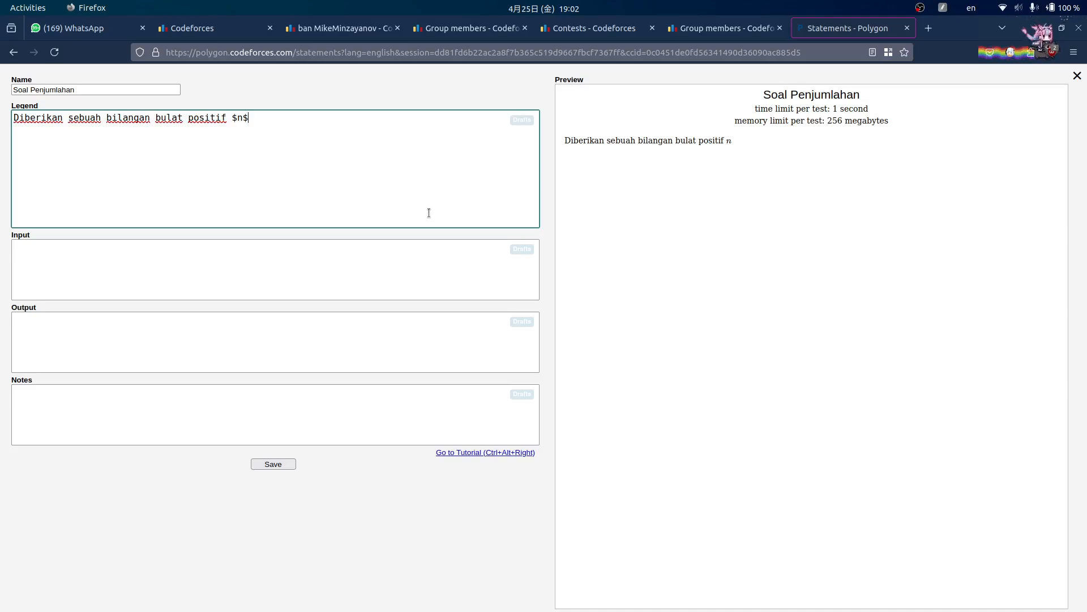
{"action": "type", "text": "dan"}
{"action": "key", "text": "BackSpace"}
{"action": "key", "text": "BackSpace"}
{"action": "type", "text": "dan sebuah a"}
{"action": "type", "text": "rray "}
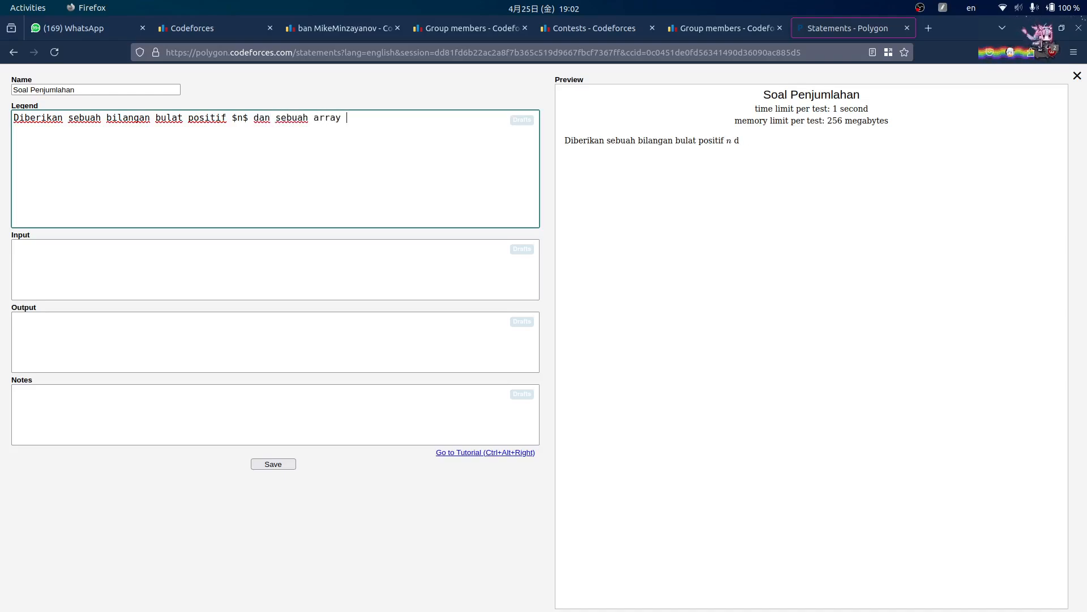
{"action": "type", "text": "yang berisi bilangan"}
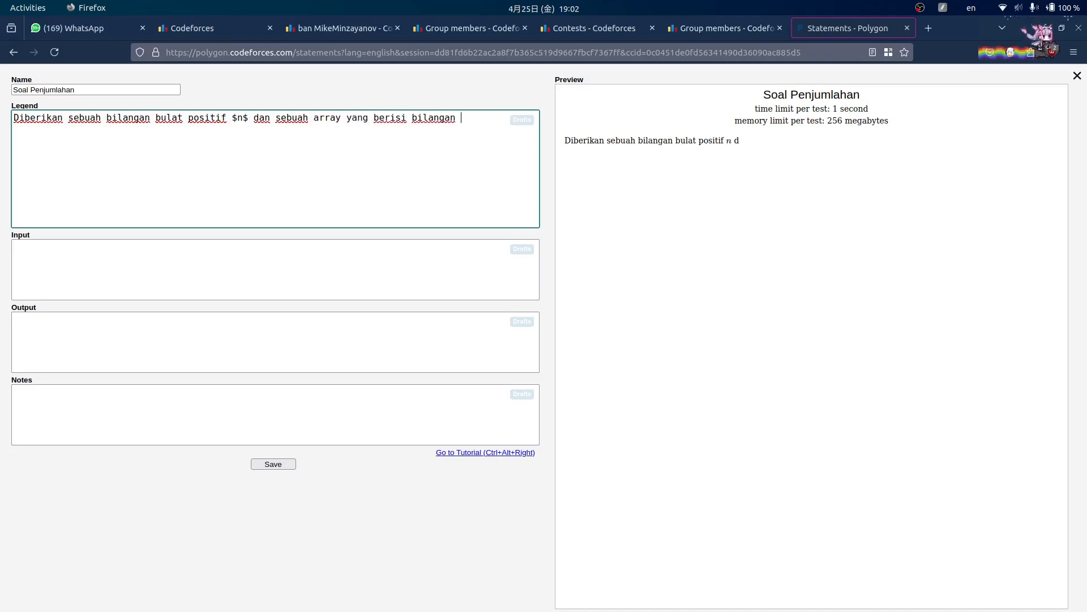
{"action": "key", "text": "ctrl+BackSpace"}
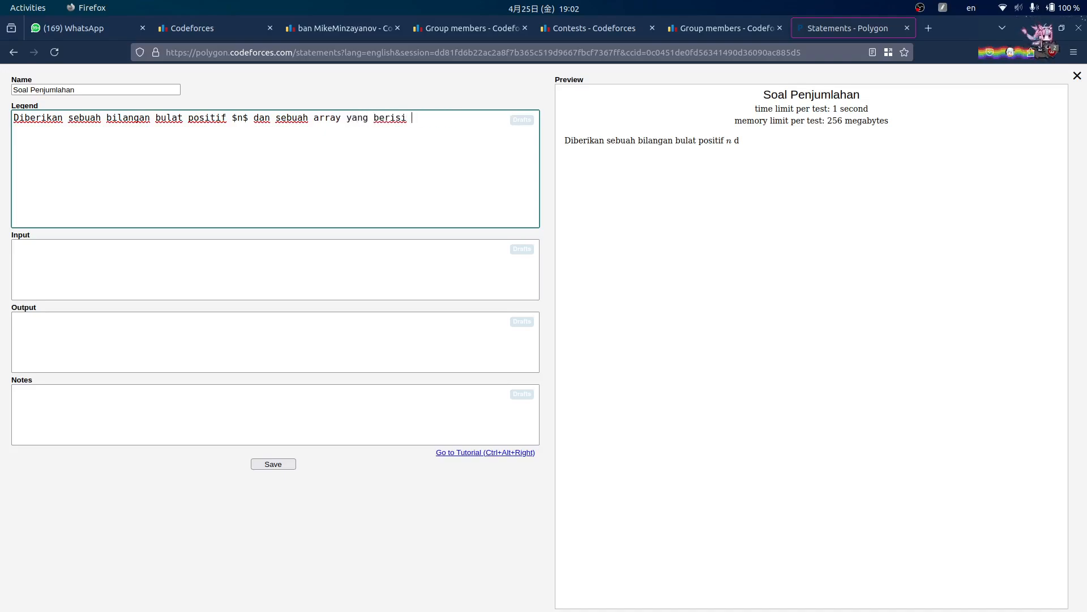
{"action": "type", "text": "$n$ buah bilangan bulat"}
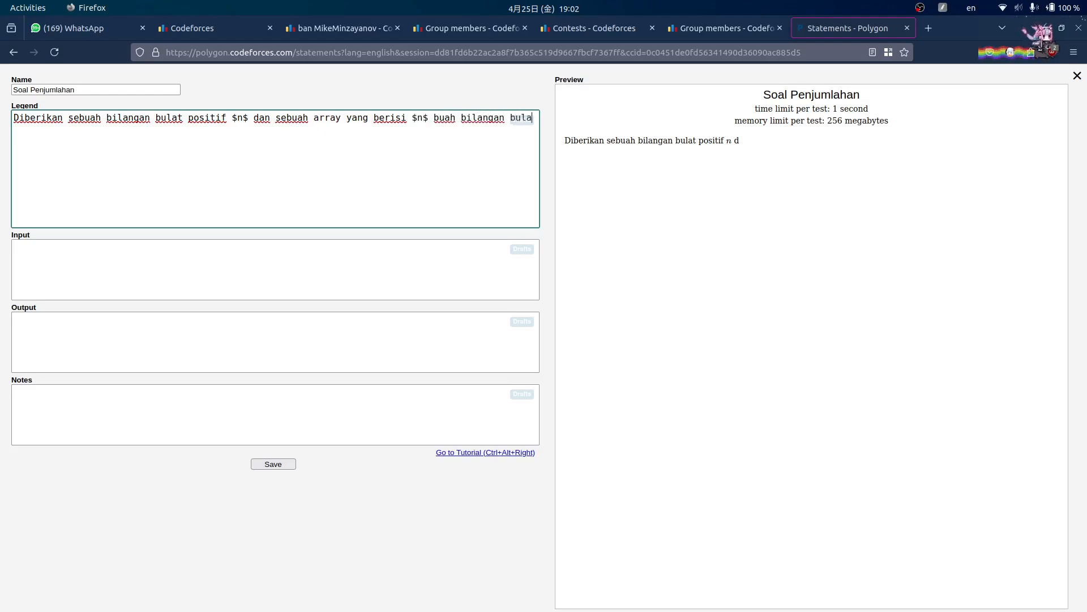
{"action": "type", "text": ". "}
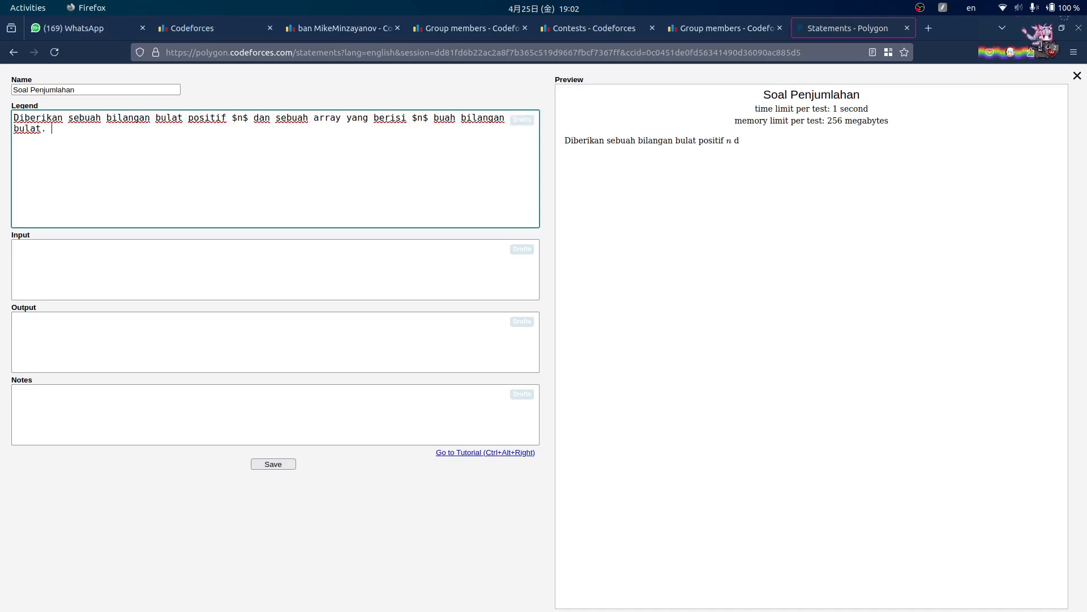
{"action": "type", "text": "Hitung penju"}
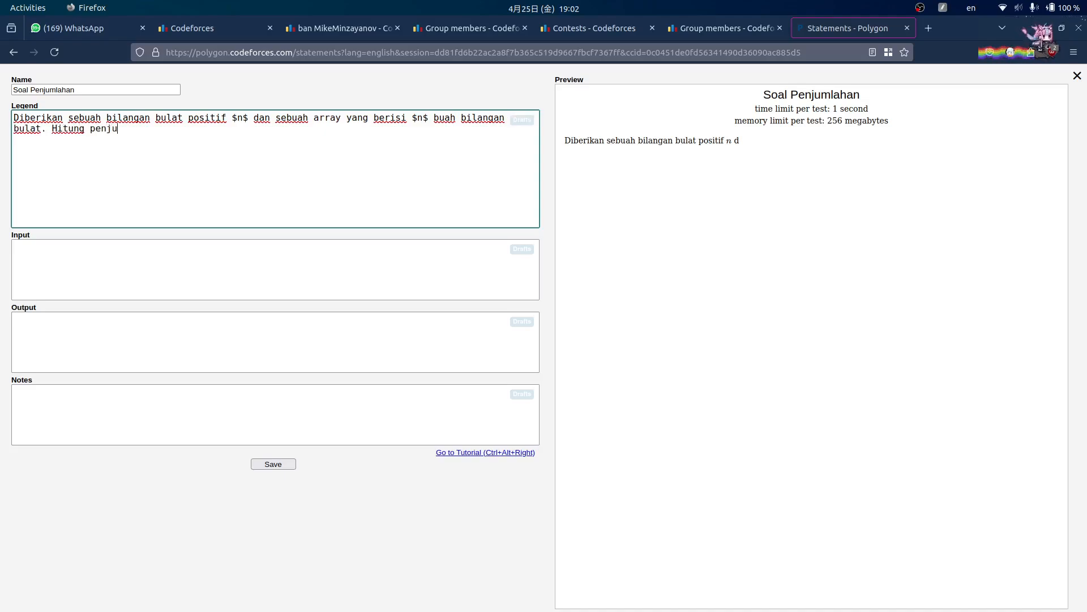
{"action": "type", "text": "mlahan semua "}
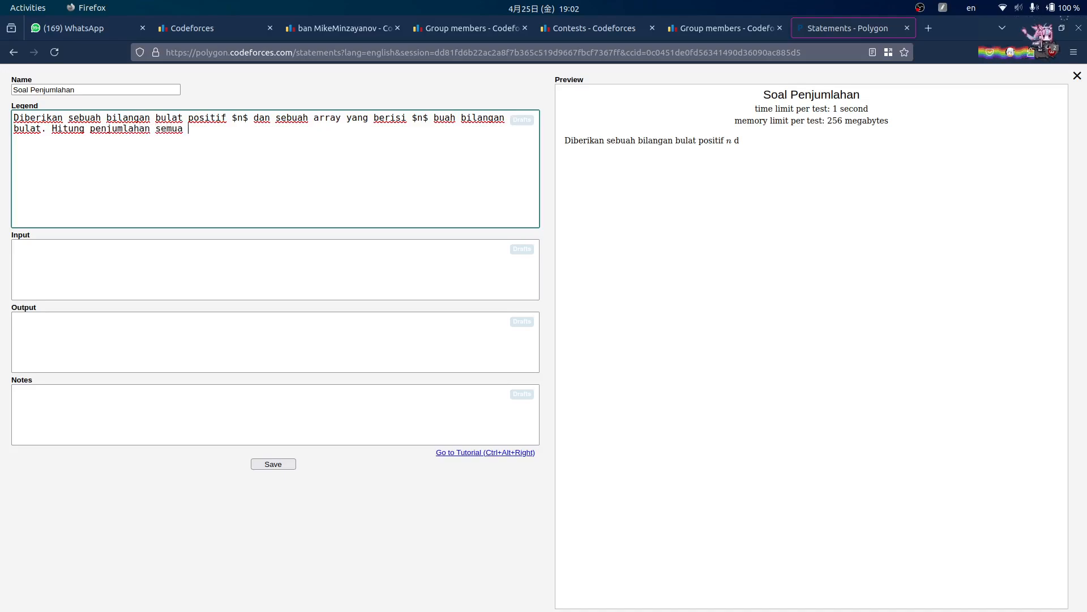
{"action": "type", "text": "bilangan "}
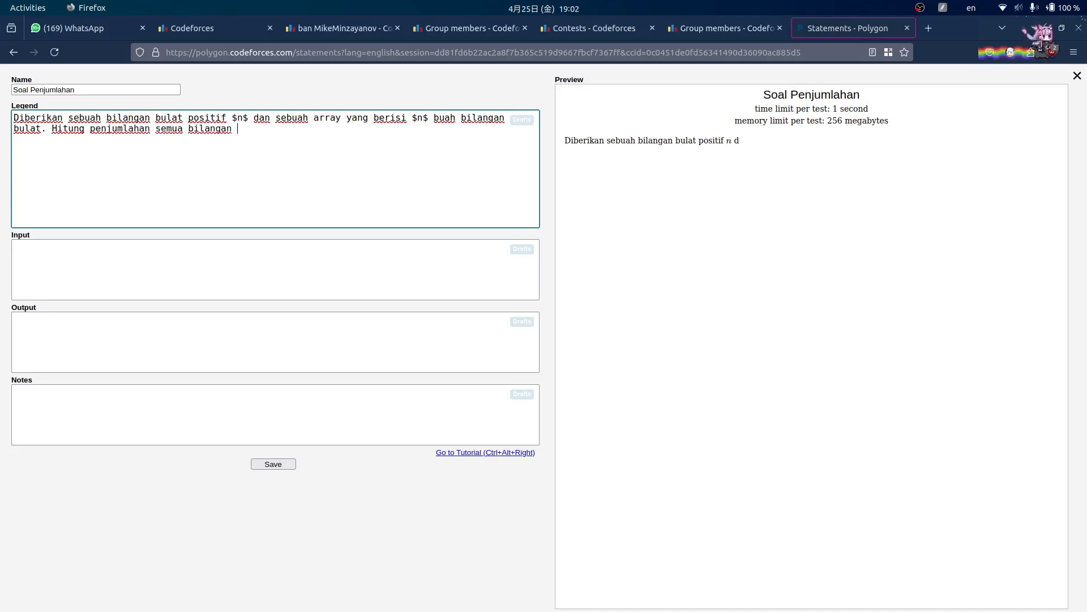
{"action": "type", "text": "pad"}
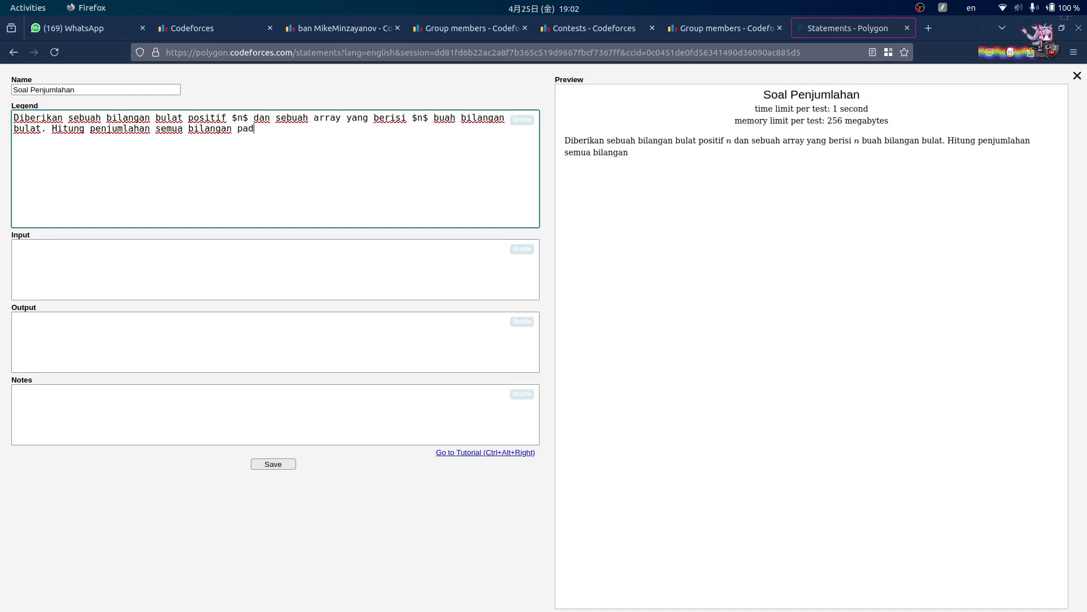
{"action": "type", "text": "a array tersebut."}
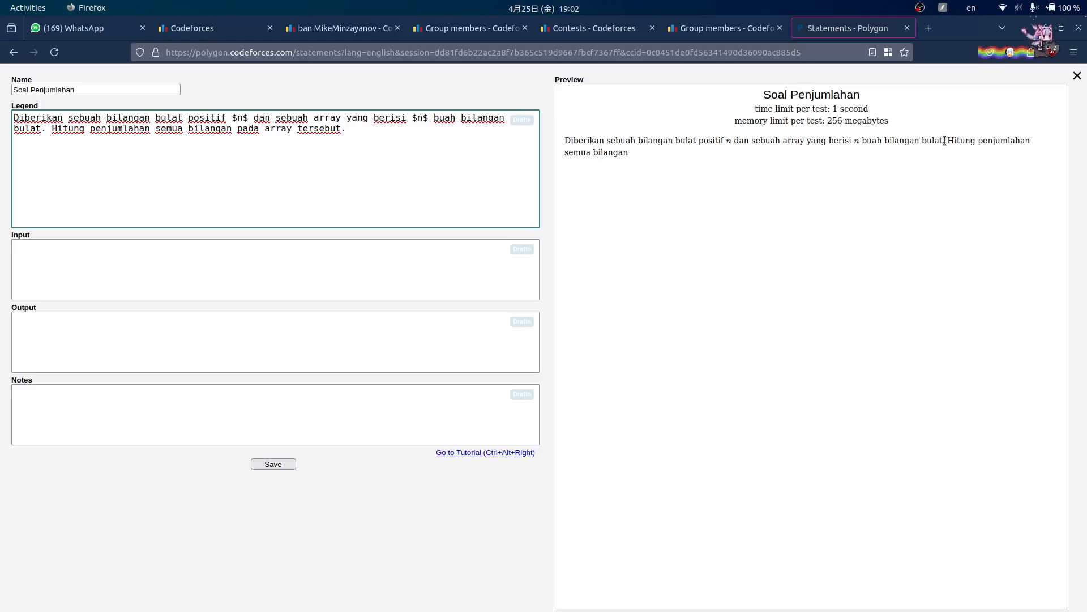
{"action": "left_click", "coordinate": [882, 196]}
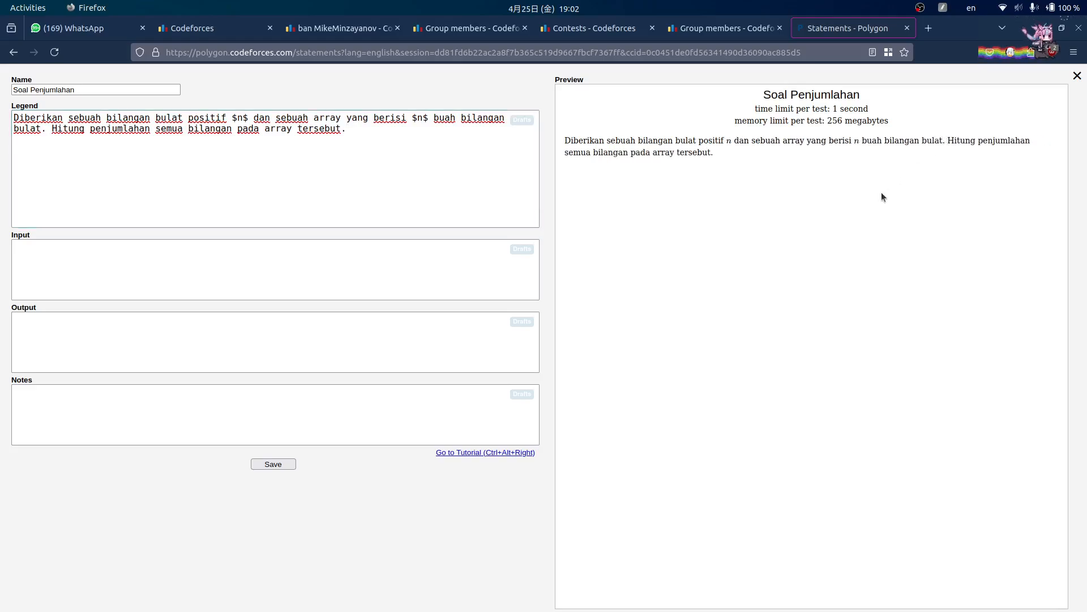
{"action": "left_click", "coordinate": [384, 150]}
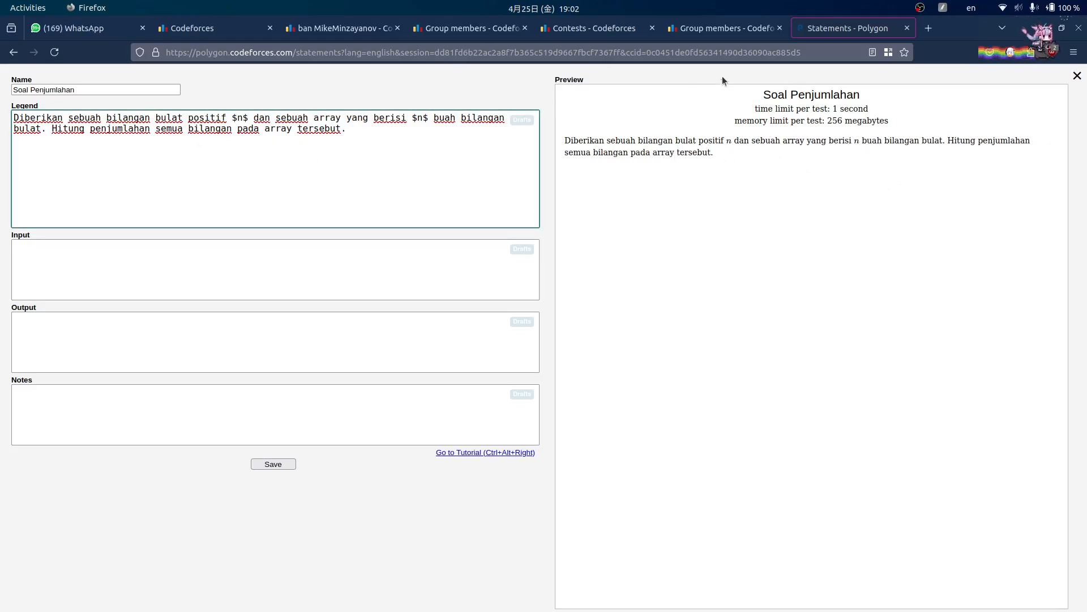
- Enter the 'contest soal omahcepe' dashboard and close the duplicate Group members tab
{"action": "left_click", "coordinate": [725, 27]}
{"action": "left_click", "coordinate": [595, 28]}
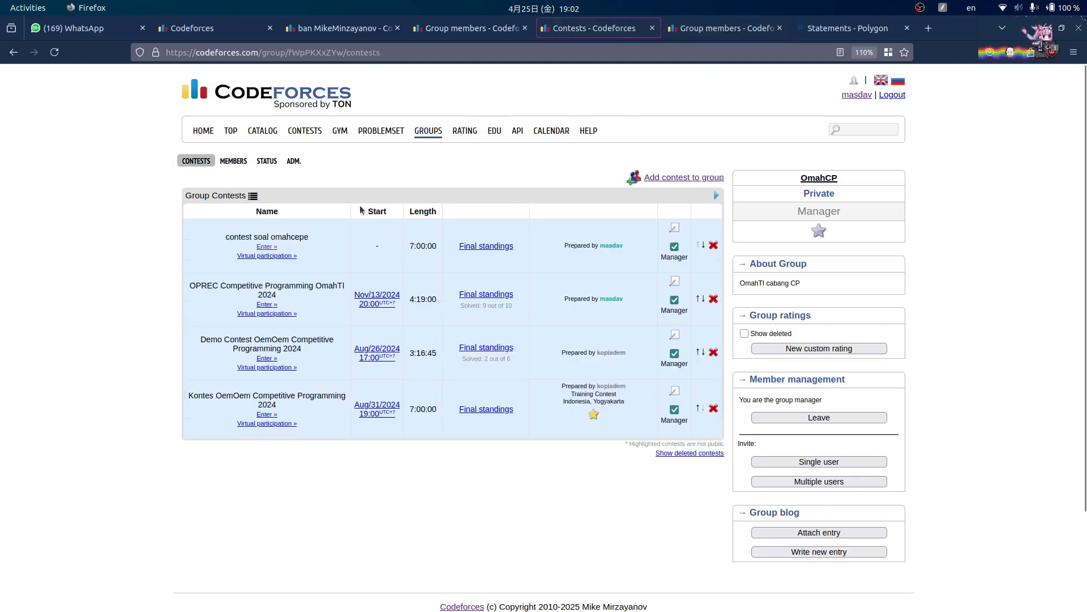
{"action": "left_click", "coordinate": [267, 247]}
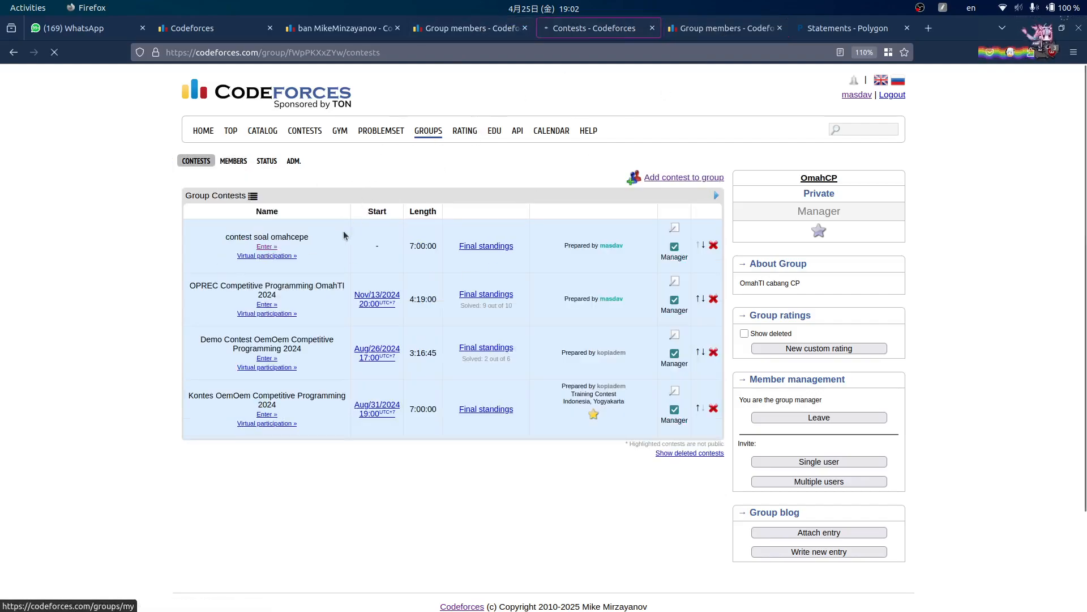
{"action": "left_click", "coordinate": [754, 28]}
{"action": "left_click", "coordinate": [780, 27]}
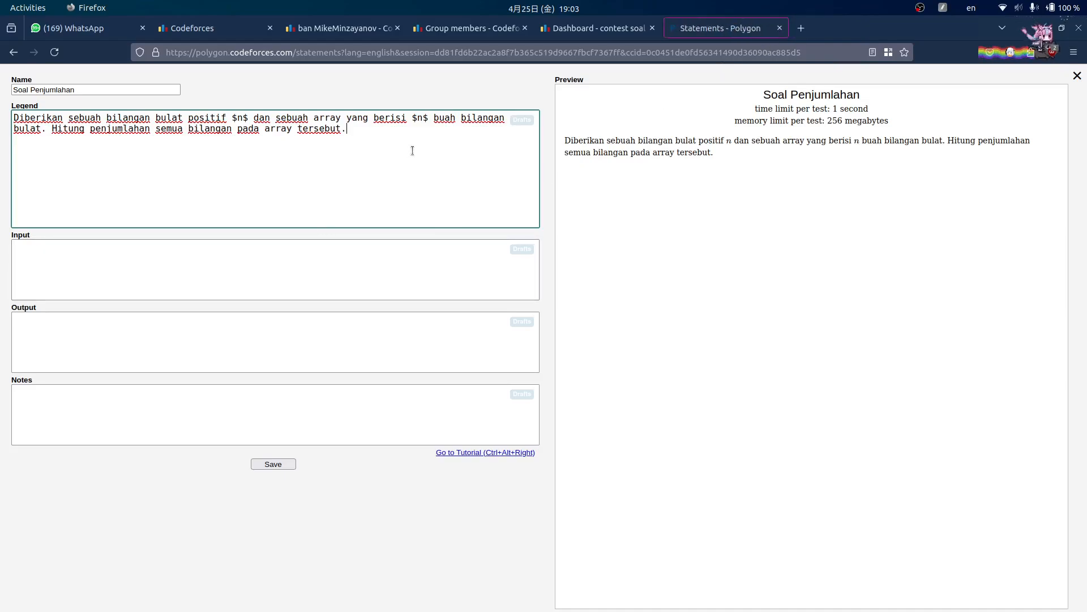
- Look over the Input format, Output format and Notes fields of the statement
{"action": "left_click", "coordinate": [147, 272]}
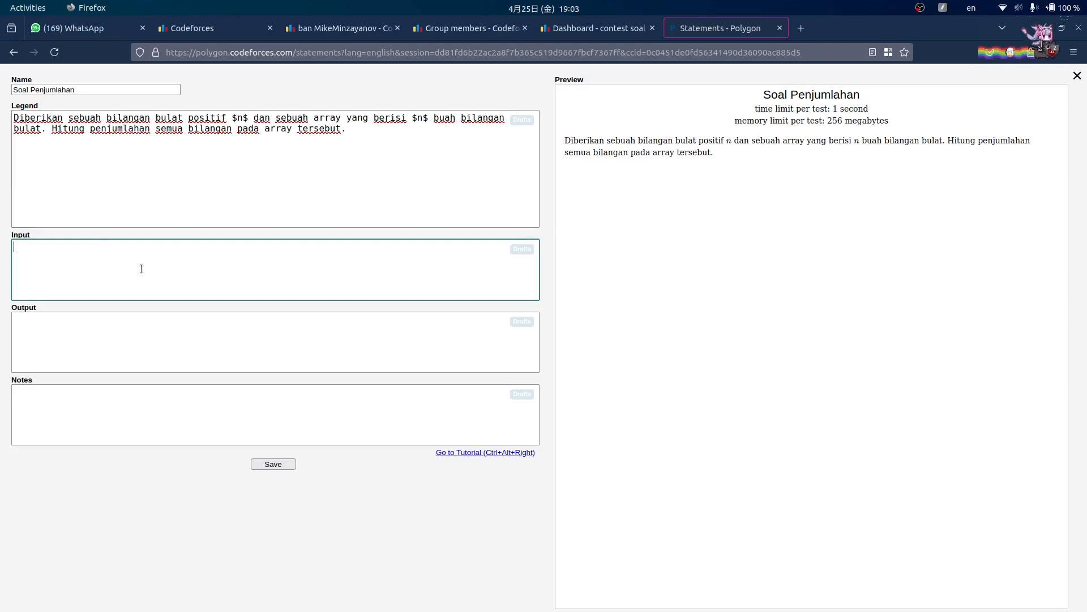
{"action": "left_click", "coordinate": [295, 348]}
{"action": "left_click", "coordinate": [278, 281]}
{"action": "left_click", "coordinate": [219, 423]}
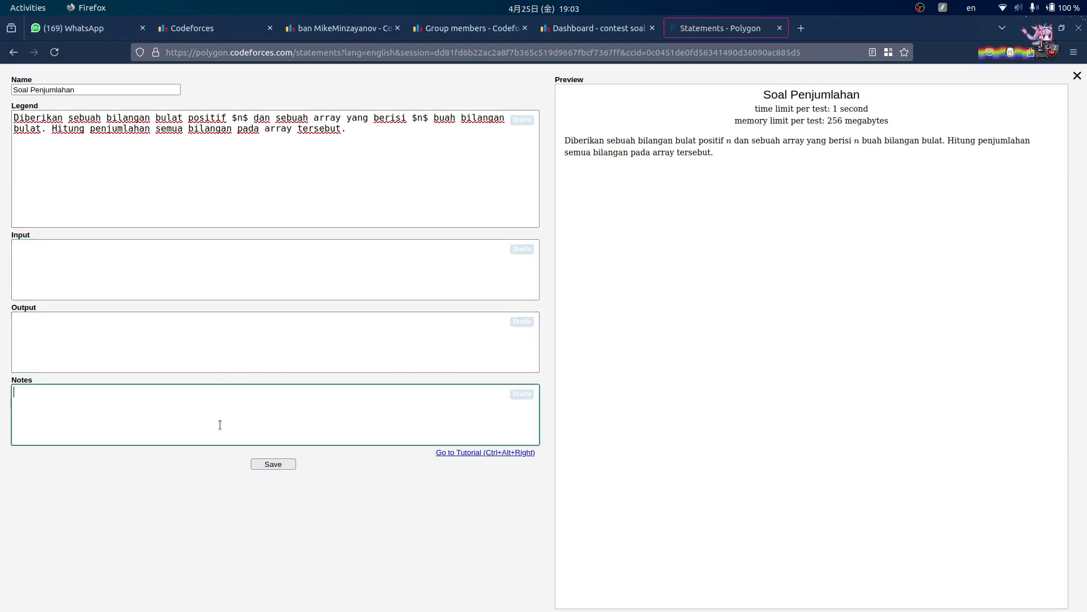
{"action": "left_click", "coordinate": [245, 288]}
{"action": "left_click", "coordinate": [211, 338]}
{"action": "left_click", "coordinate": [253, 284]}
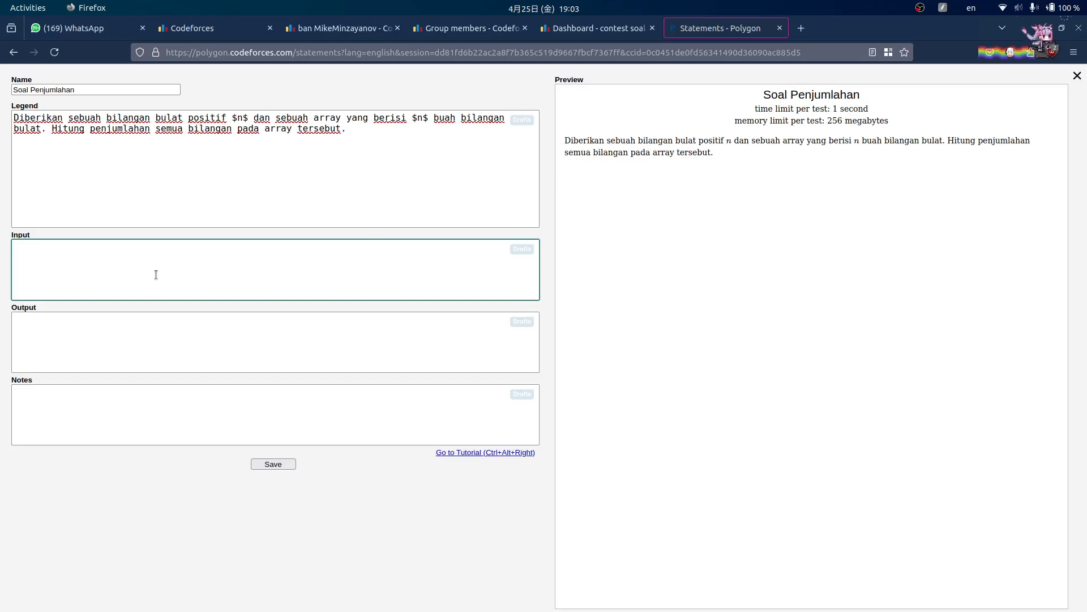
{"action": "left_click", "coordinate": [802, 138]}
- Insert ' $a$' after 'array' in the legend to name the array
{"action": "left_click", "coordinate": [342, 118]}
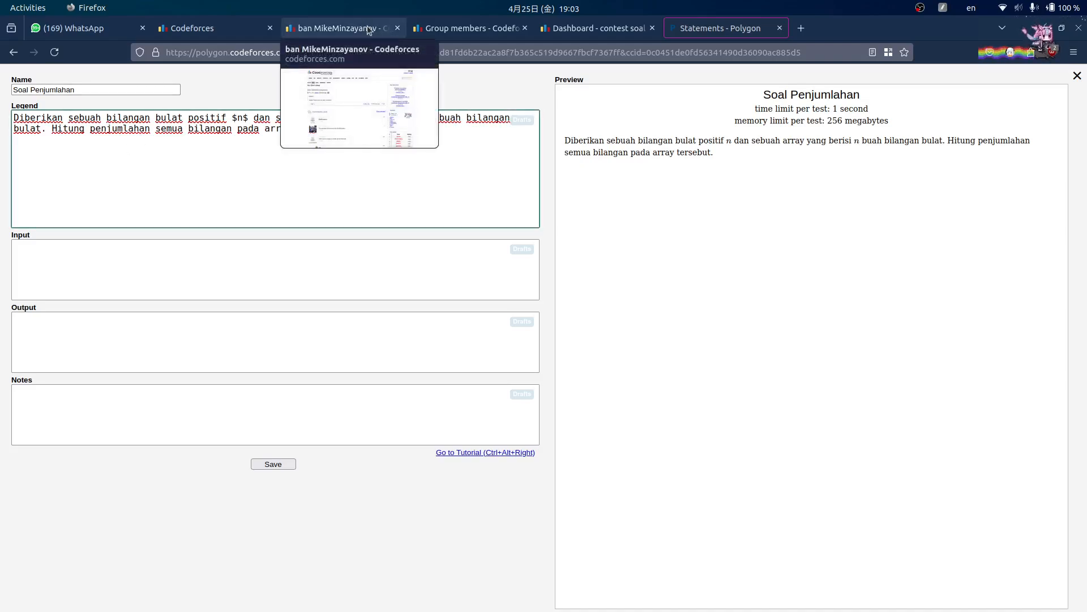
{"action": "type", "text": "$a$"}
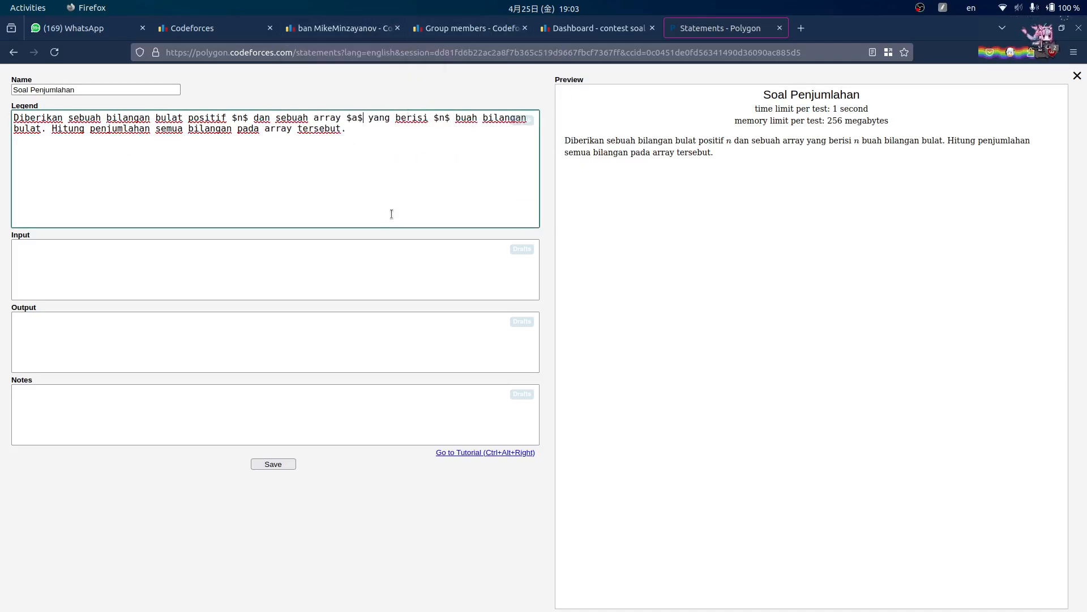
{"action": "left_click", "coordinate": [272, 259]}
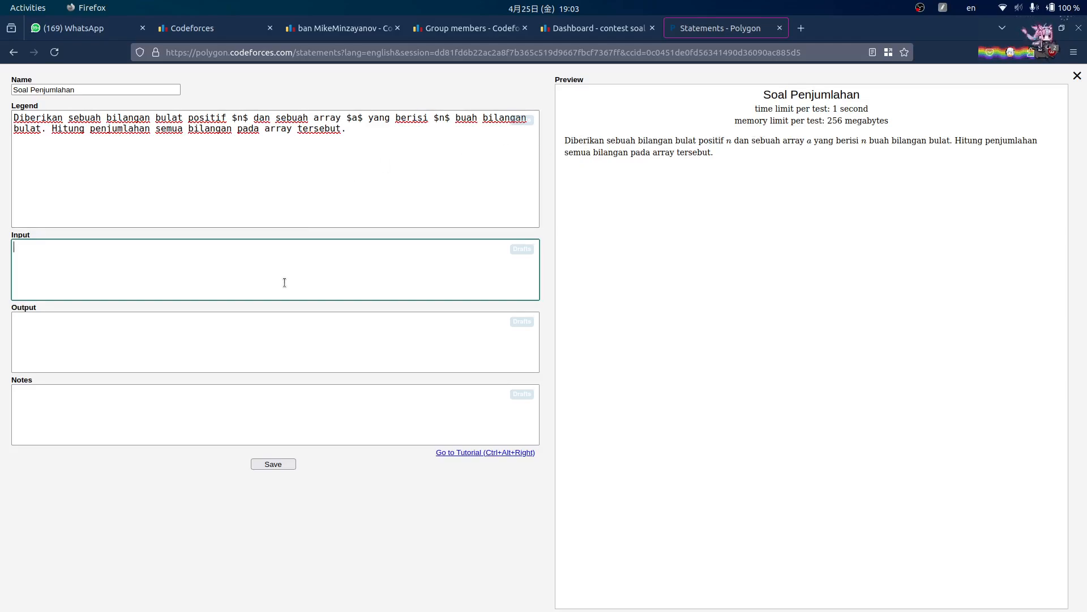
- Write the Input lines: first the positive integer $n$, then the array $a$
{"action": "type", "text": "Pada baris pert"}
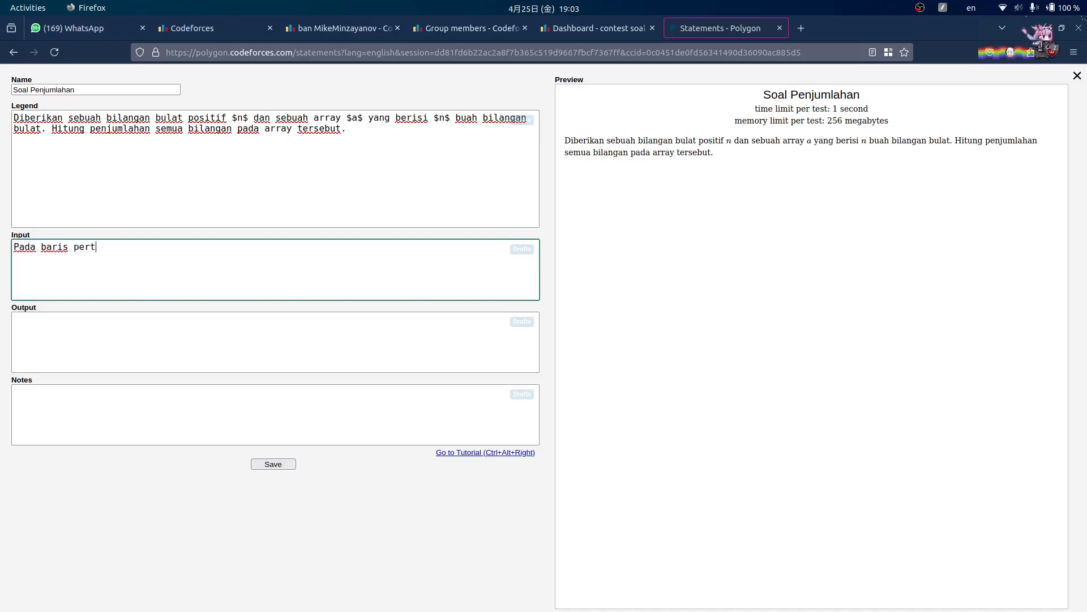
{"action": "type", "text": "ama diberikan"}
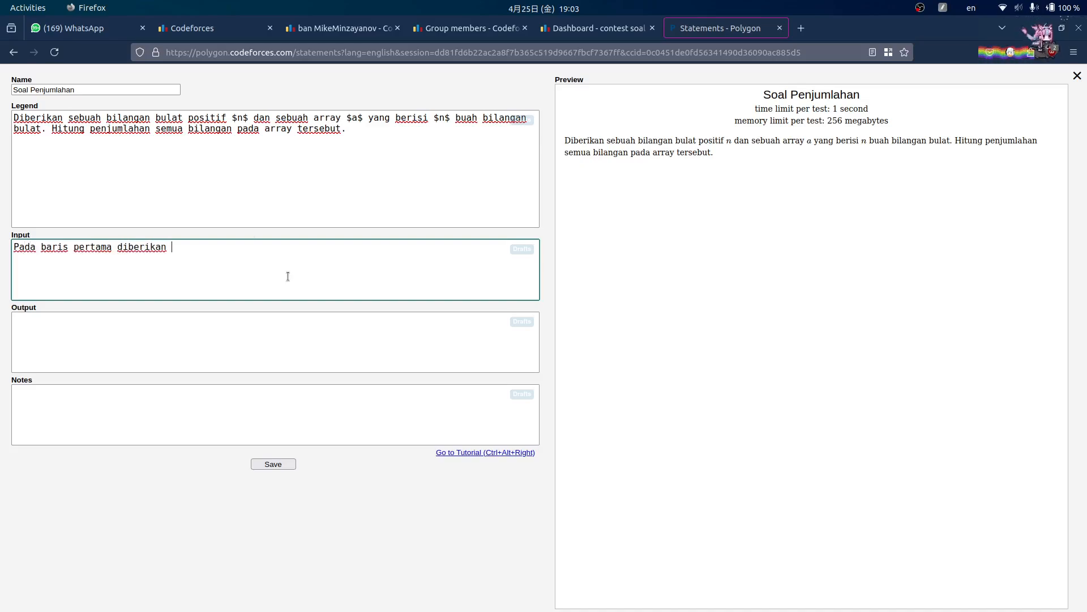
{"action": "left_click", "coordinate": [109, 119]}
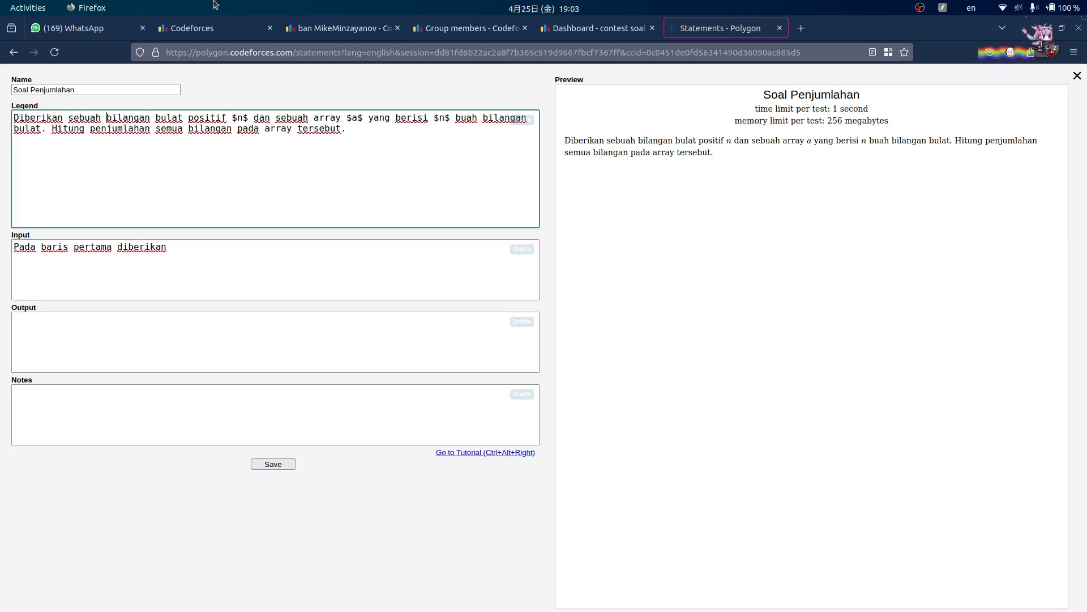
{"action": "key", "text": "shift+Right"}
{"action": "key", "text": "shift+Right"}
{"action": "key", "text": "shift+Right"}
{"action": "key", "text": "shift+Right"}
{"action": "key", "text": "shift+Right"}
{"action": "key", "text": "shift+Right"}
{"action": "key", "text": "shift+Right"}
{"action": "key", "text": "shift+Right"}
{"action": "key", "text": "shift+Right"}
{"action": "key", "text": "shift+Right"}
{"action": "key", "text": "shift+Right"}
{"action": "key", "text": "shift+Right"}
{"action": "key", "text": "shift+Right"}
{"action": "key", "text": "shift+Right"}
{"action": "key", "text": "shift+Right"}
{"action": "key", "text": "shift+Right"}
{"action": "key", "text": "shift+Right"}
{"action": "key", "text": "shift+Right"}
{"action": "key", "text": "shift+Right"}
{"action": "key", "text": "shift+Right"}
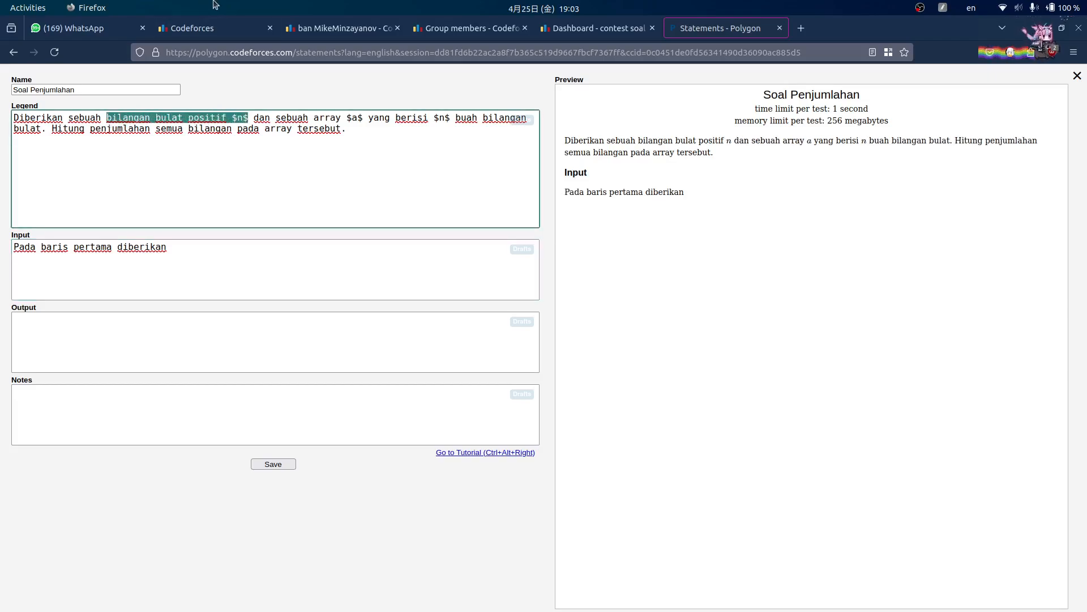
{"action": "key", "text": "ctrl+c"}
{"action": "left_click", "coordinate": [326, 245]}
{"action": "key", "text": "ctrl+v"}
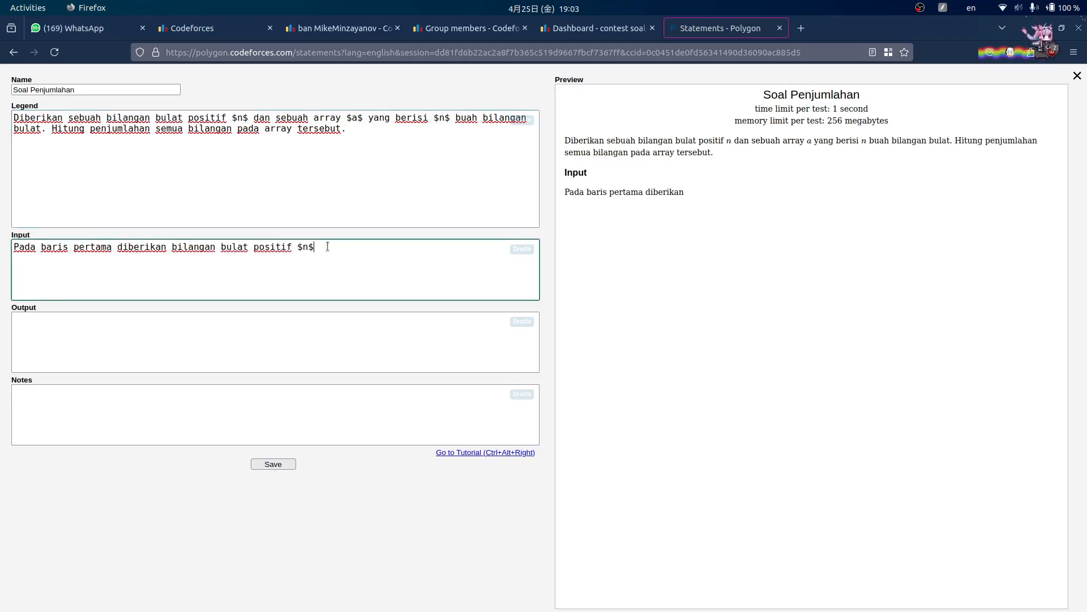
{"action": "type", "text": ". Pada bar"}
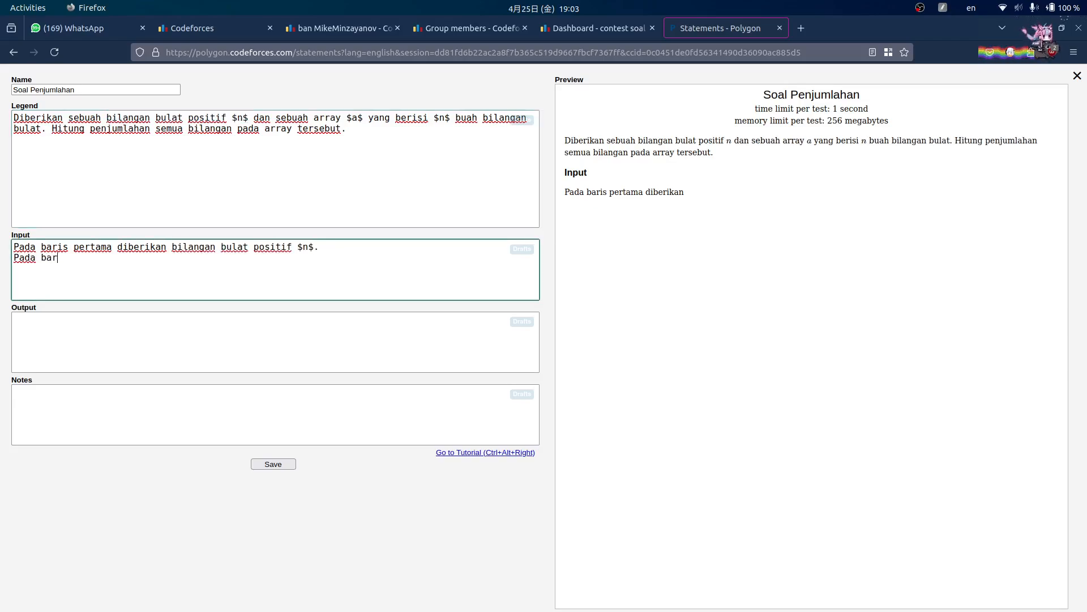
{"action": "type", "text": "is kedua diberik"}
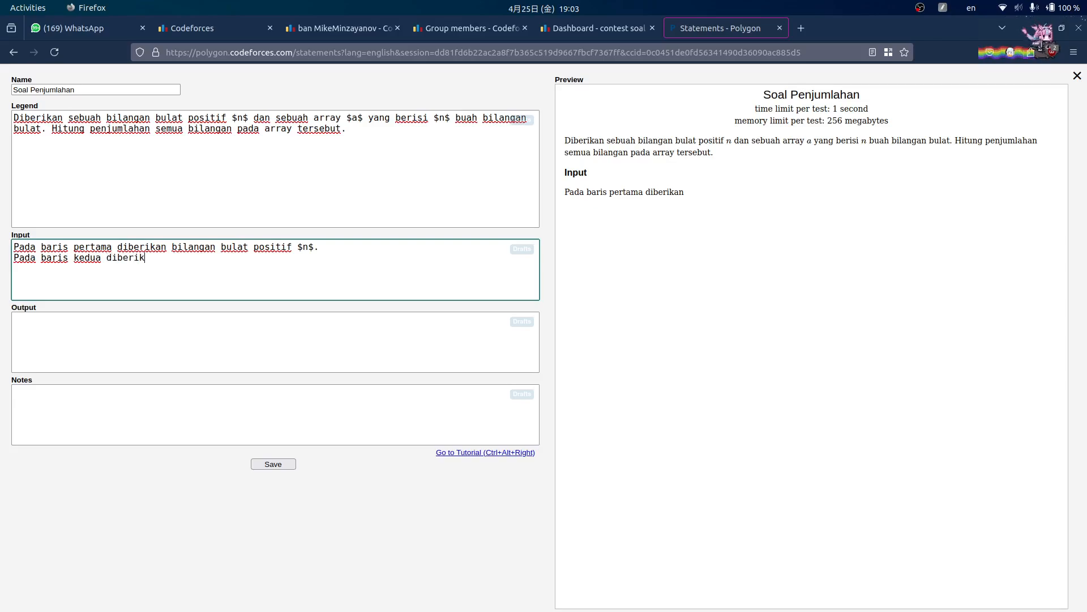
{"action": "type", "text": "an bilangan"}
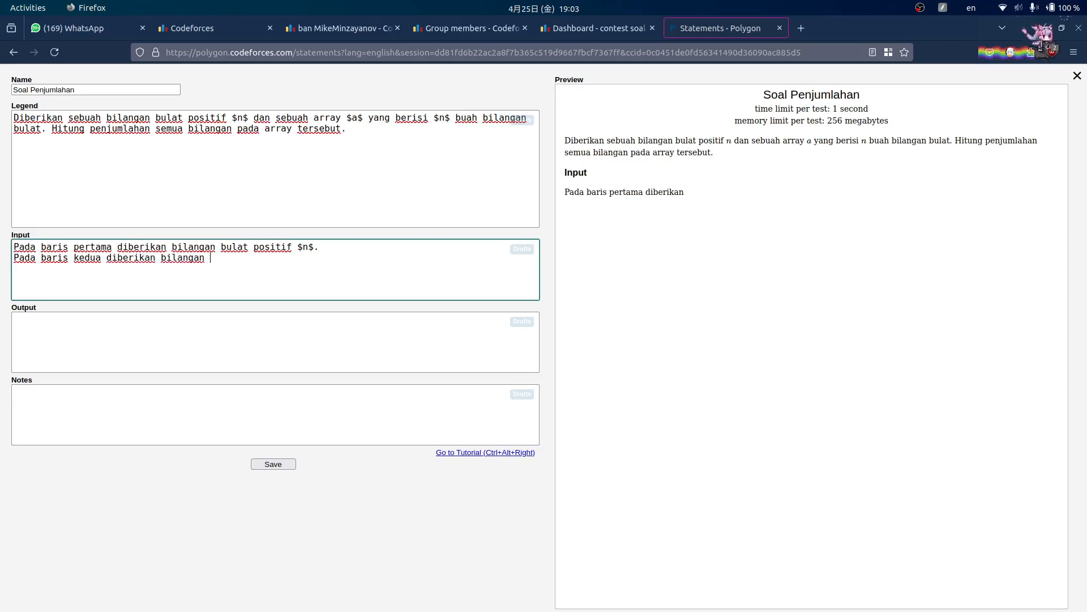
{"action": "key", "text": "ctrl+BackSpace"}
{"action": "type", "text": "array "}
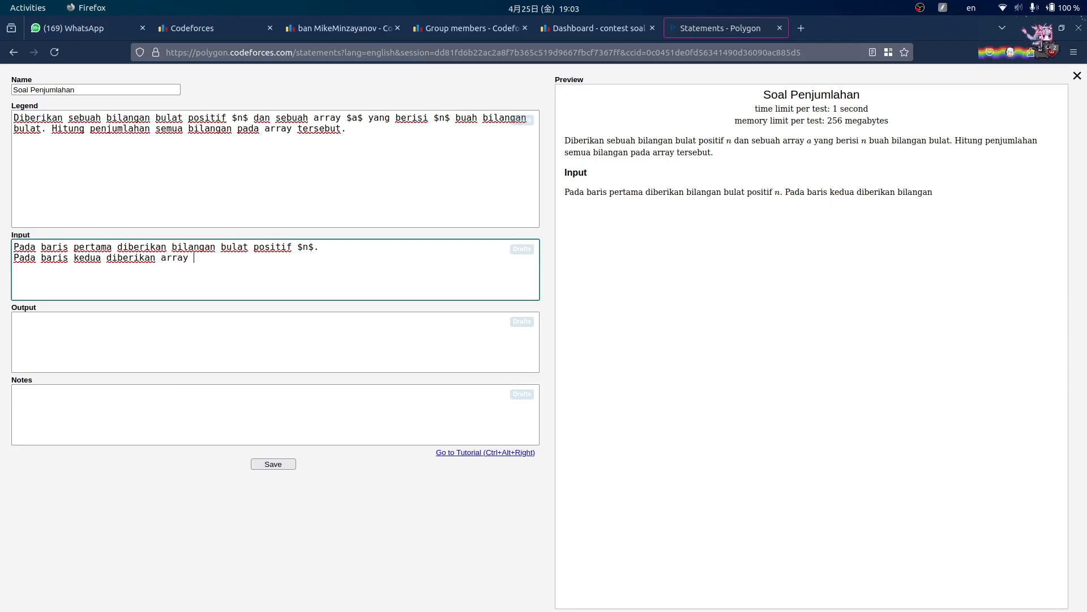
{"action": "type", "text": "$a$"}
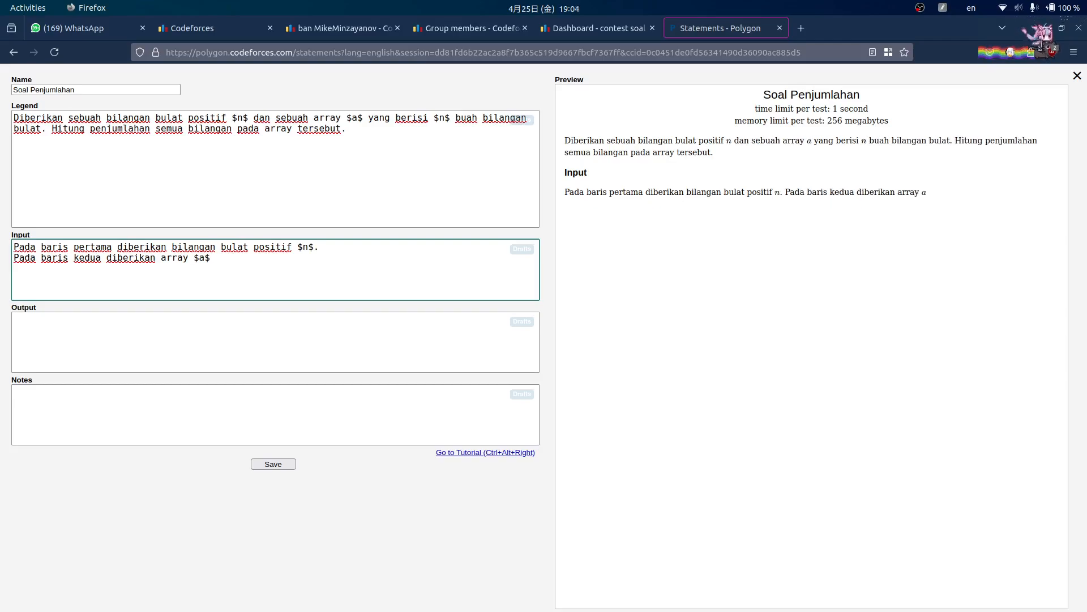
- Add the constraint $1 \leq n \leq 10^6$ after $n$ on the first Input line
{"action": "left_click", "coordinate": [315, 246]}
{"action": "key", "text": "BackSpace"}
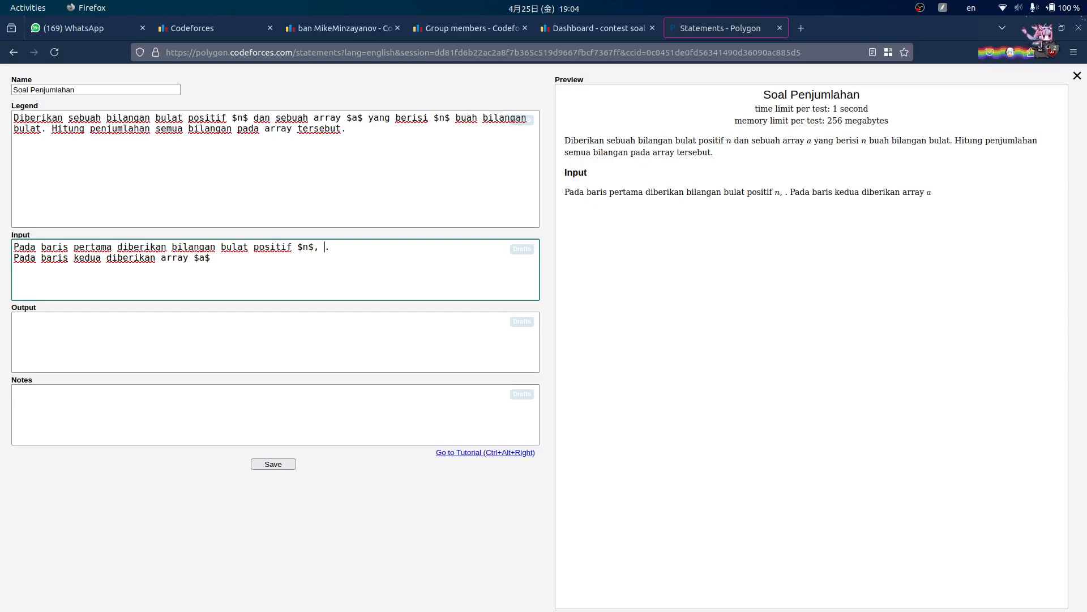
{"action": "type", "text": ", ()"}
{"action": "key", "text": "BackSpace"}
{"action": "key", "text": "BackSpace"}
{"action": "type", "text": "$, $"}
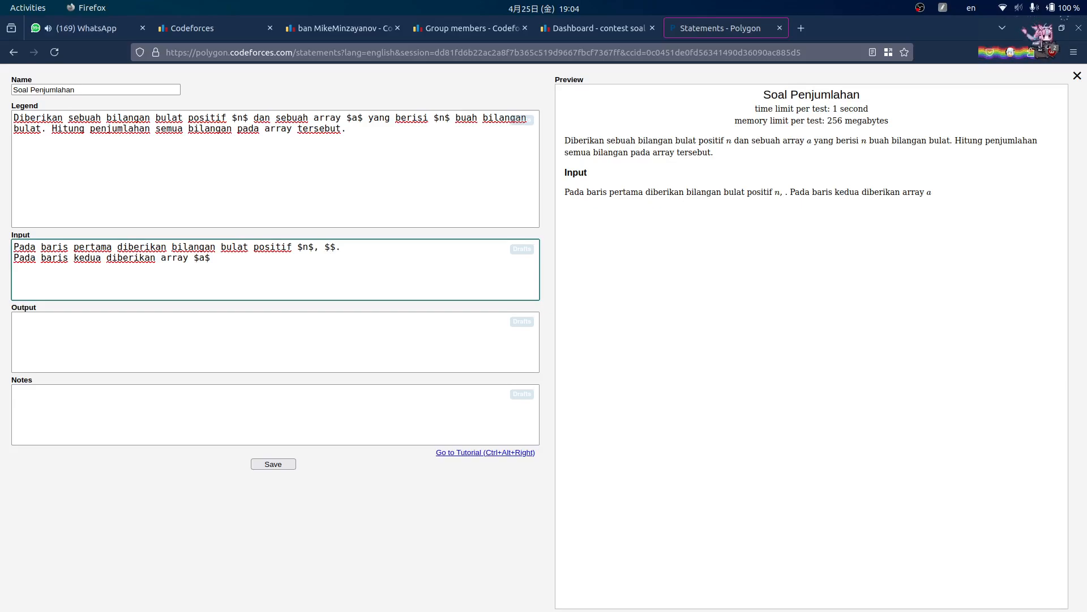
{"action": "type", "text": "1 "}
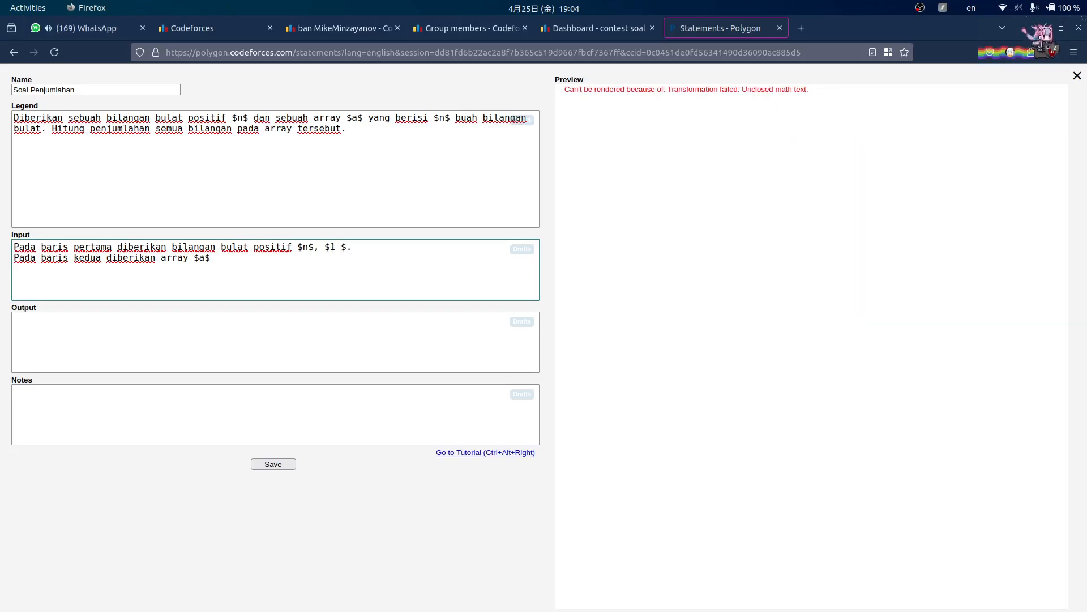
{"action": "type", "text": "\\leq n "}
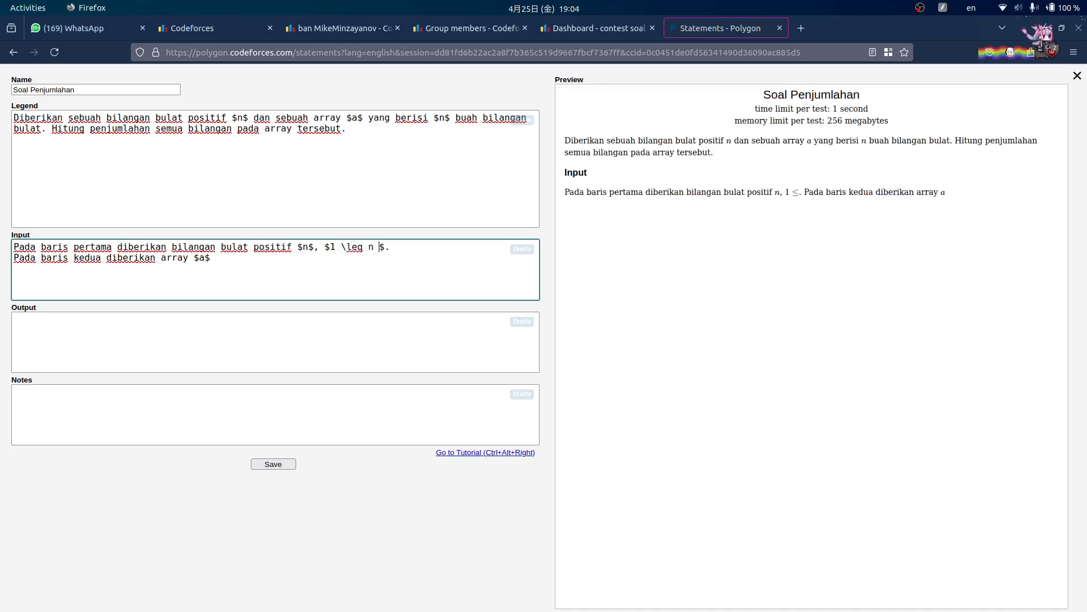
{"action": "type", "text": "\\leq "}
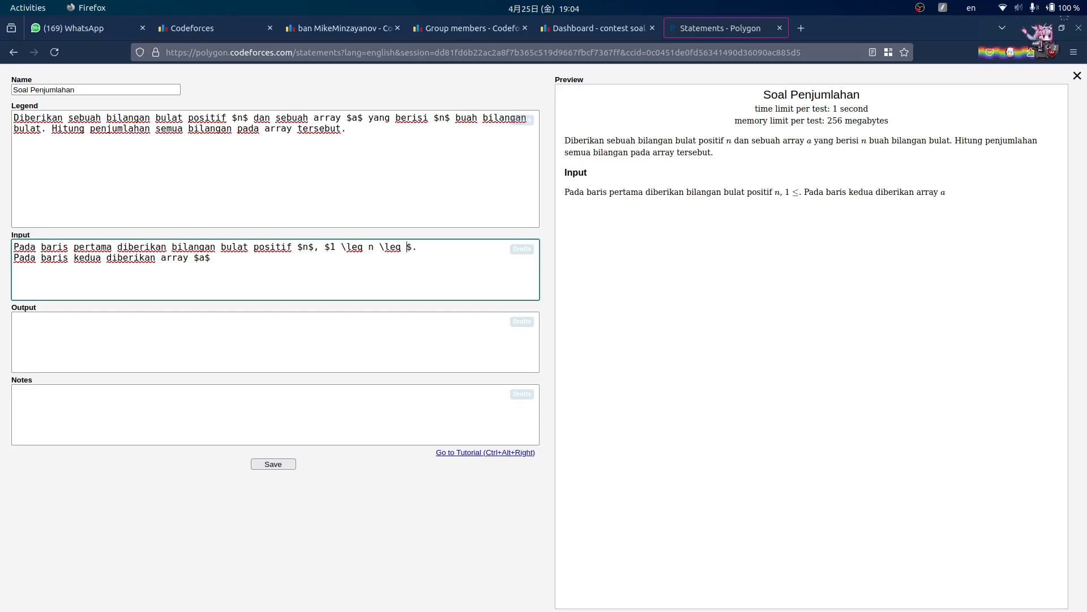
{"action": "type", "text": "10^6"}
{"action": "left_click", "coordinate": [469, 284]}
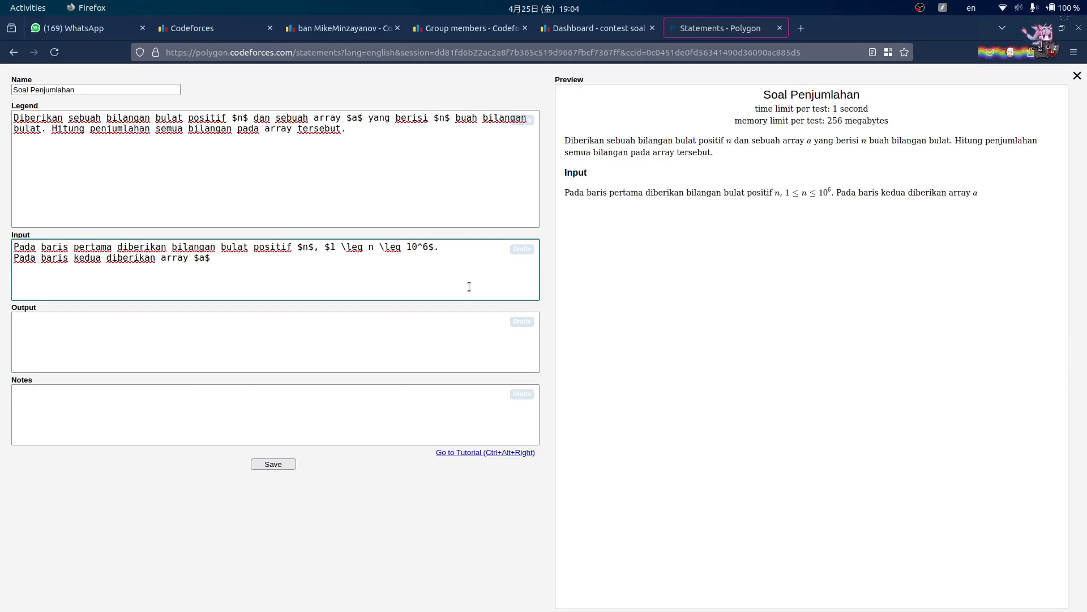
{"action": "left_click", "coordinate": [474, 251]}
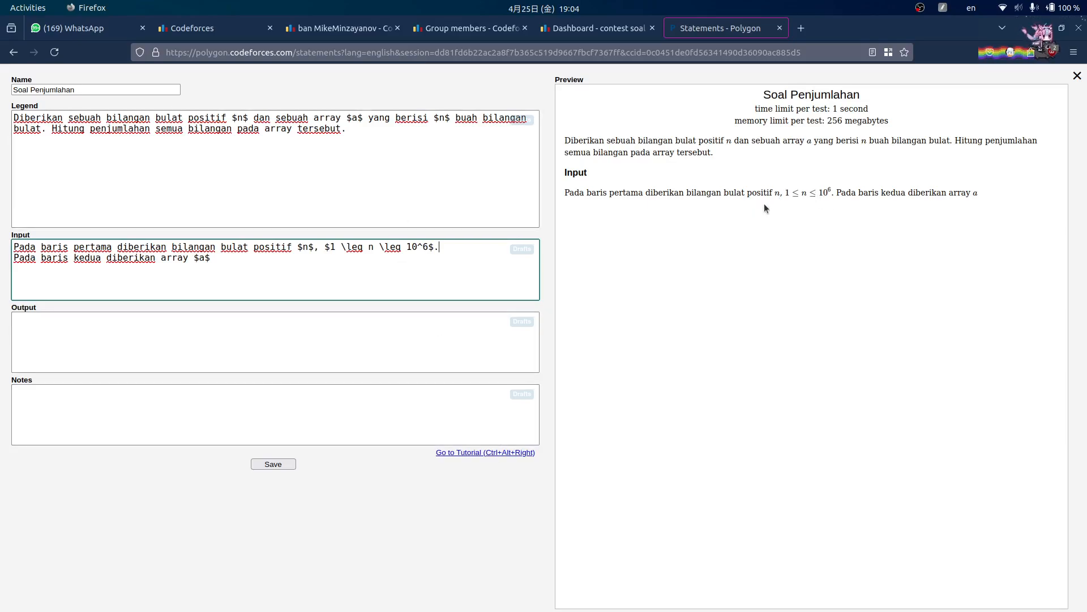
{"action": "left_click", "coordinate": [309, 247]}
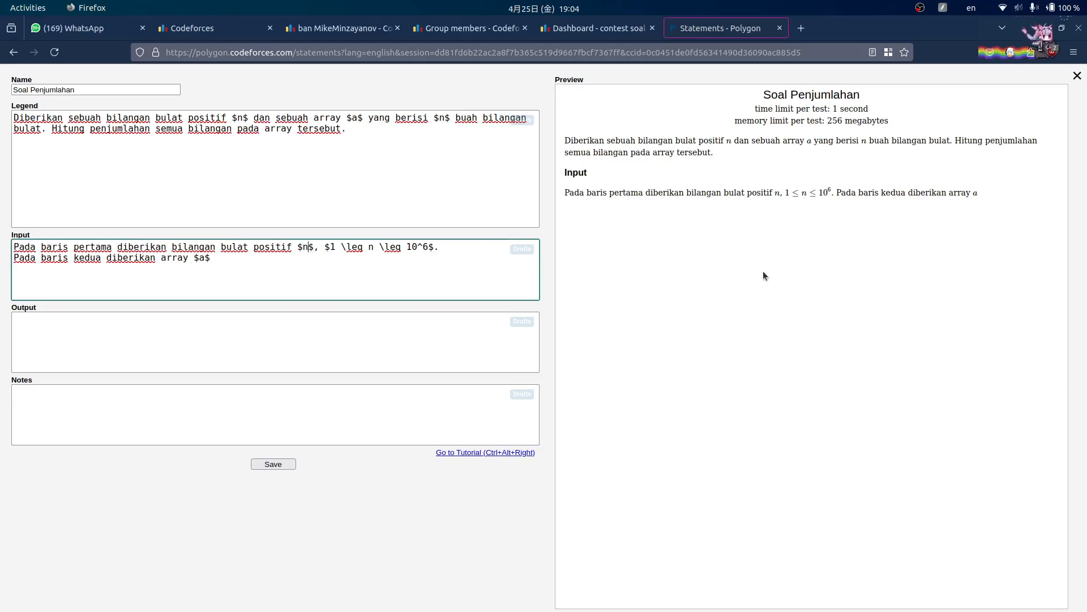
{"action": "left_click_drag", "start_coordinate": [769, 193], "coordinate": [764, 193]}
{"action": "left_click", "coordinate": [783, 195]}
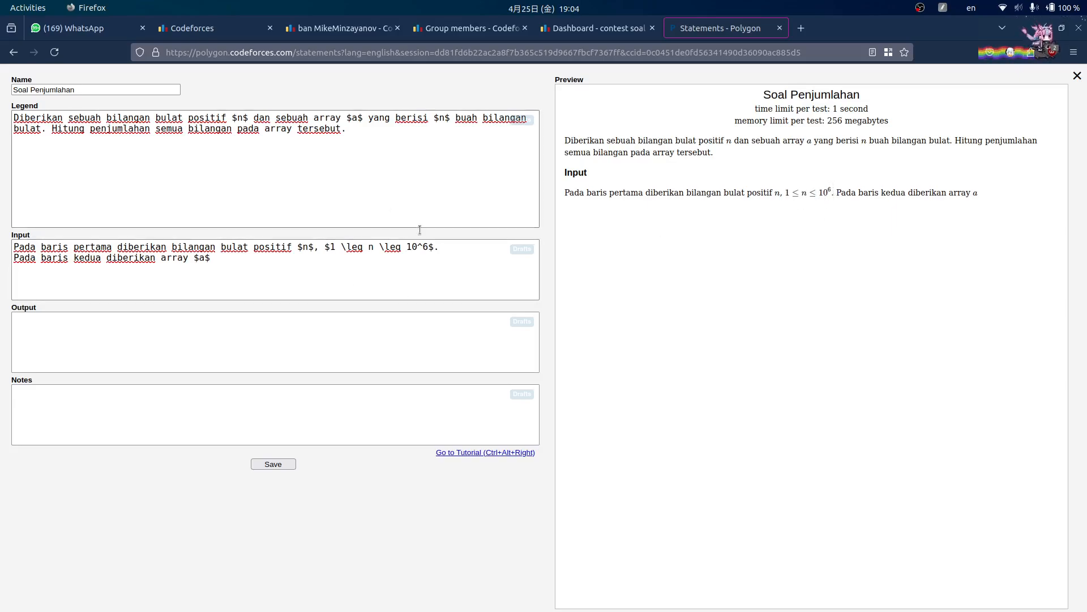
{"action": "left_click", "coordinate": [433, 241]}
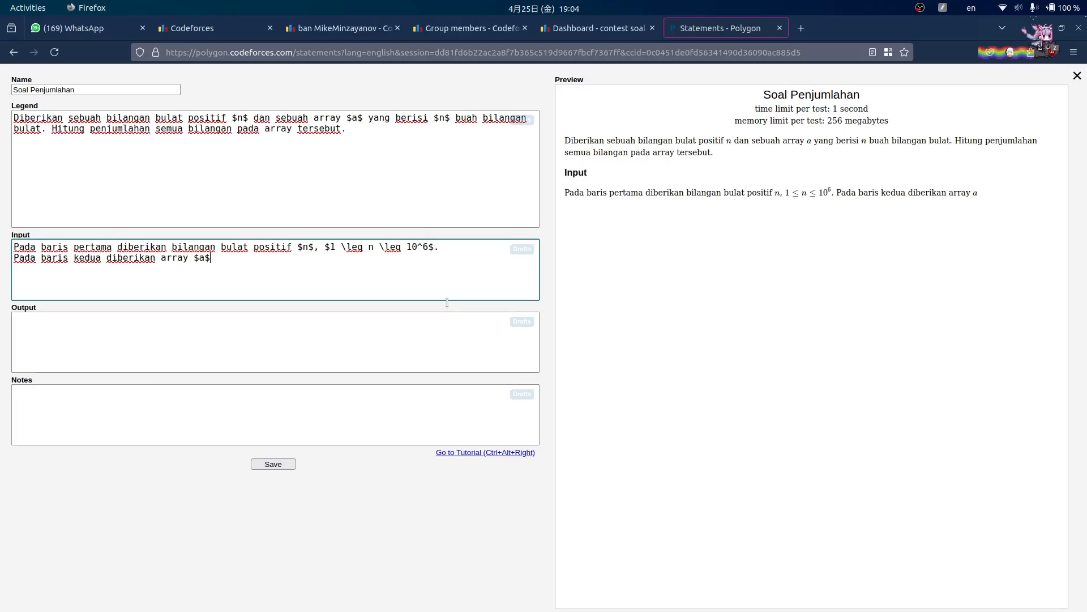
{"action": "left_click", "coordinate": [428, 247]}
- Bound the elements with $-10^9 \leq a_i \leq 10^9$ and end the second line with a period
{"action": "left_click", "coordinate": [460, 258]}
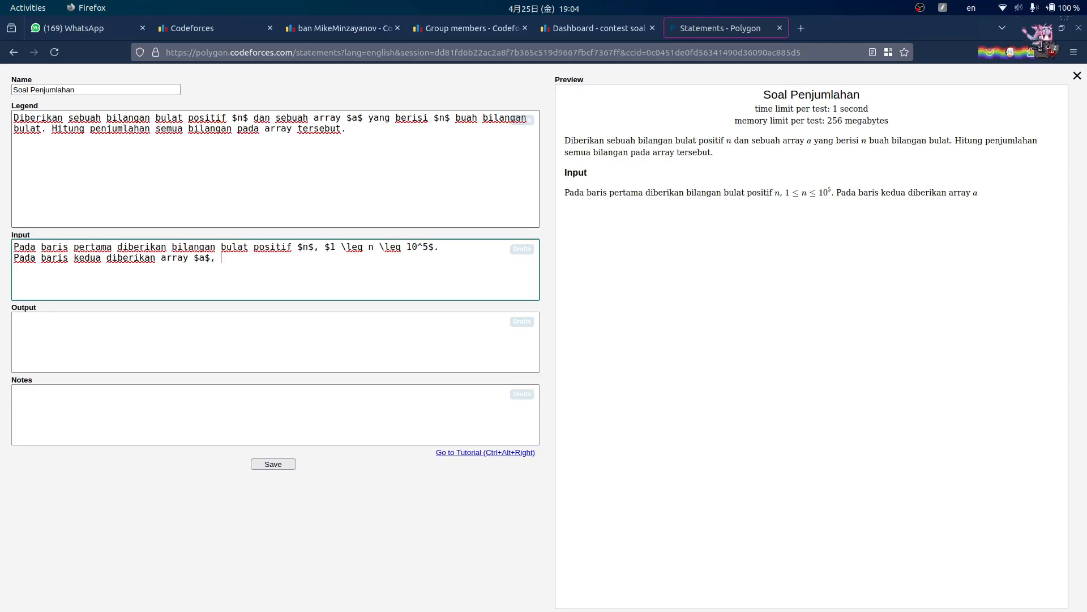
{"action": "type", "text": ", $$"}
{"action": "key", "text": "Left"}
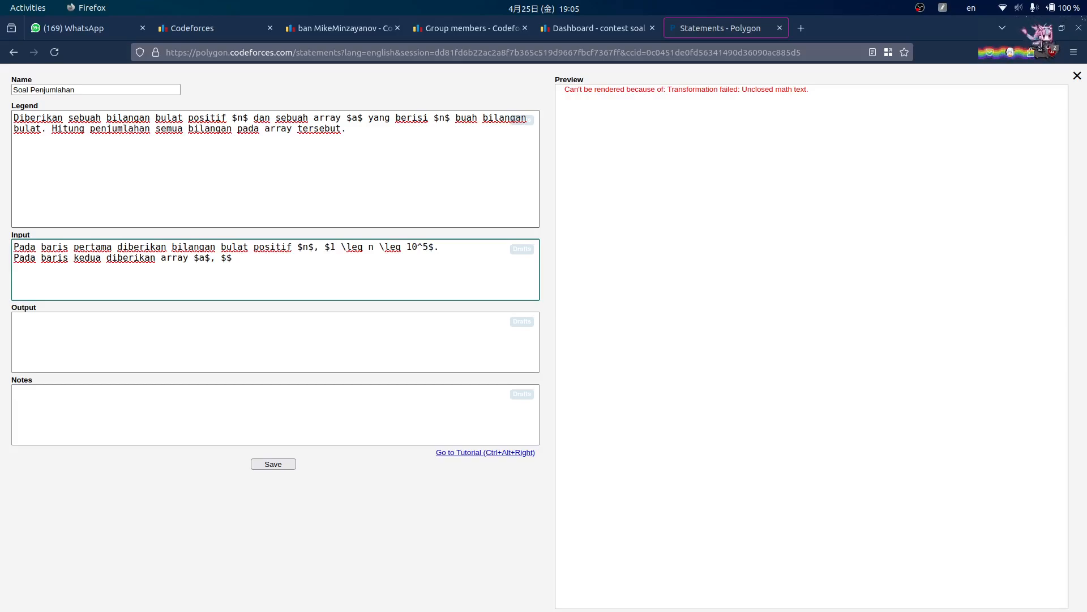
{"action": "type", "text": "10"}
{"action": "key", "text": "BackSpace"}
{"action": "key", "text": "BackSpace"}
{"action": "type", "text": "-10"}
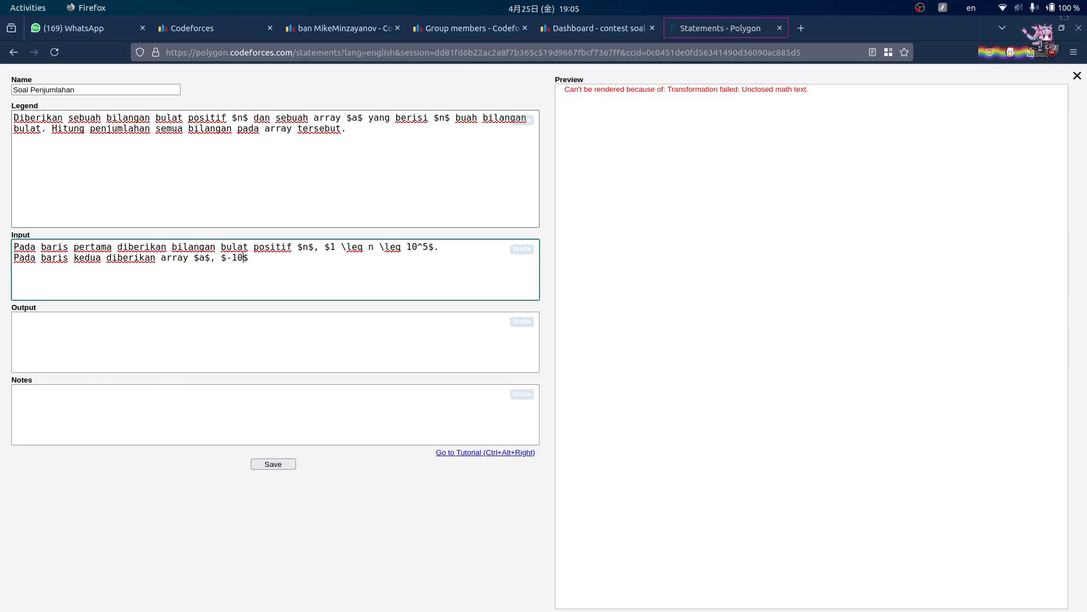
{"action": "type", "text": "^9"}
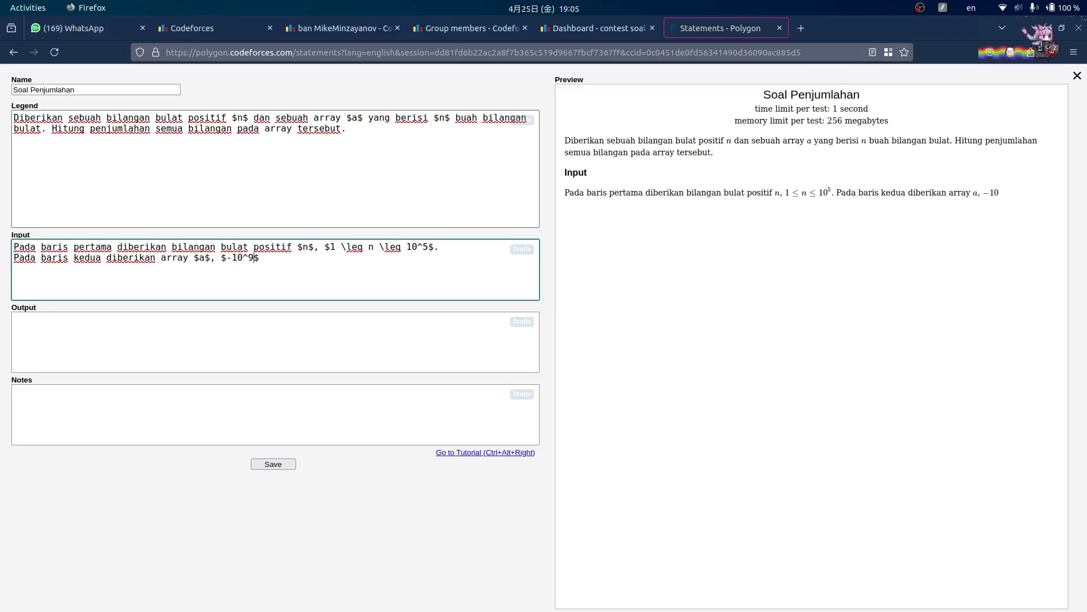
{"action": "type", "text": " \\leq a_i"}
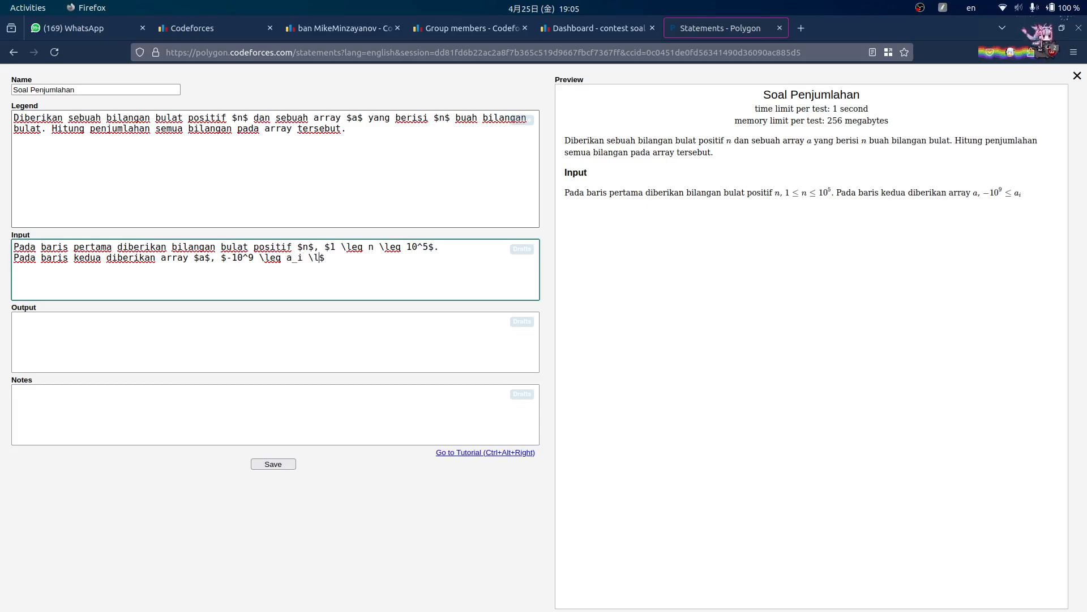
{"action": "type", "text": " \\leq 10^9"}
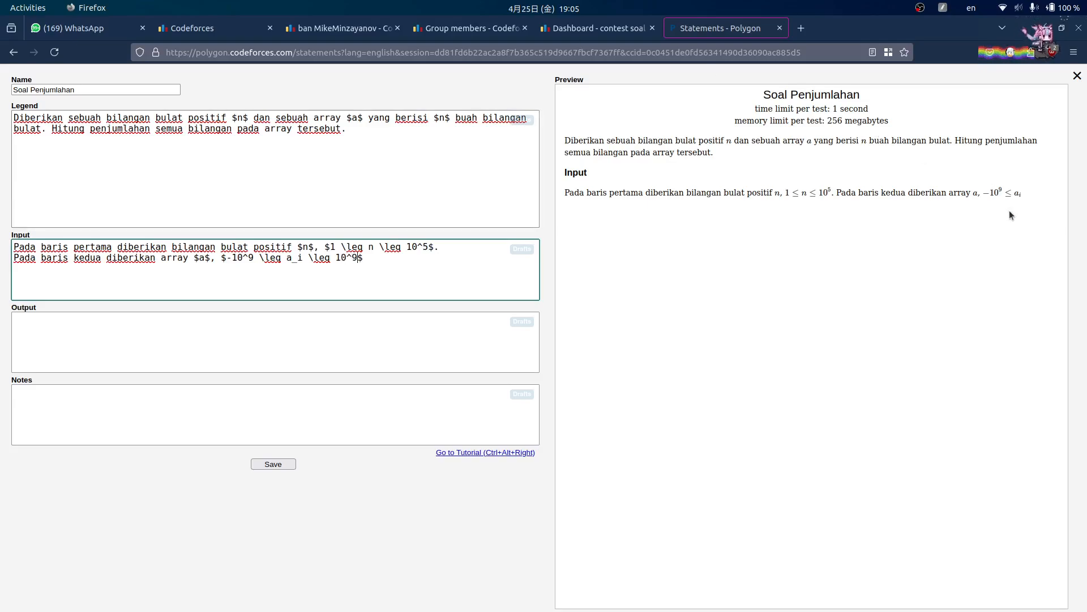
{"action": "left_click", "coordinate": [936, 220]}
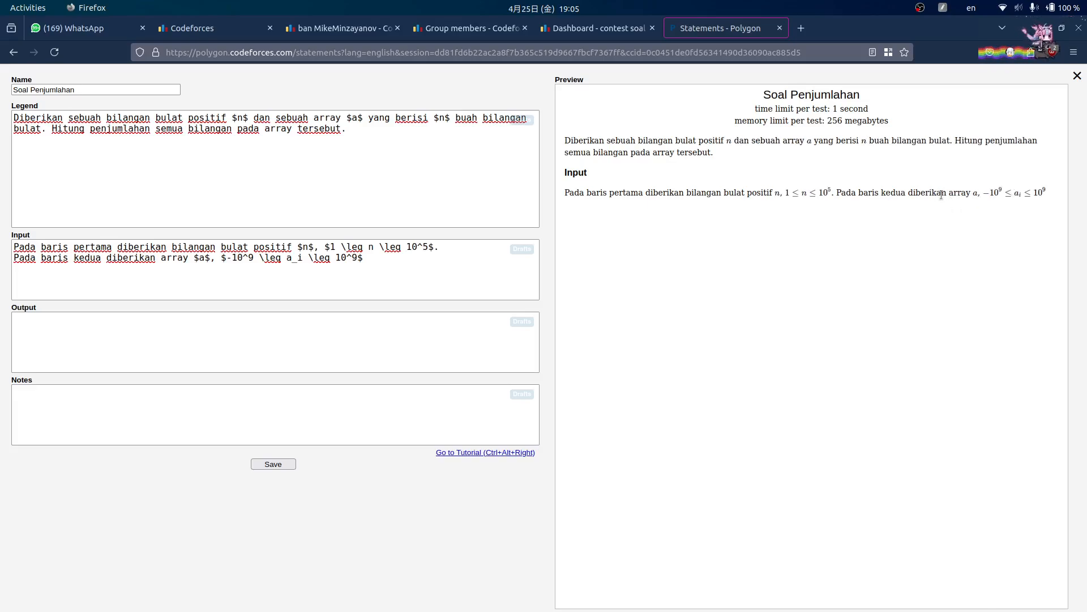
{"action": "left_click_drag", "start_coordinate": [974, 192], "coordinate": [1018, 198]}
{"action": "left_click", "coordinate": [344, 278]}
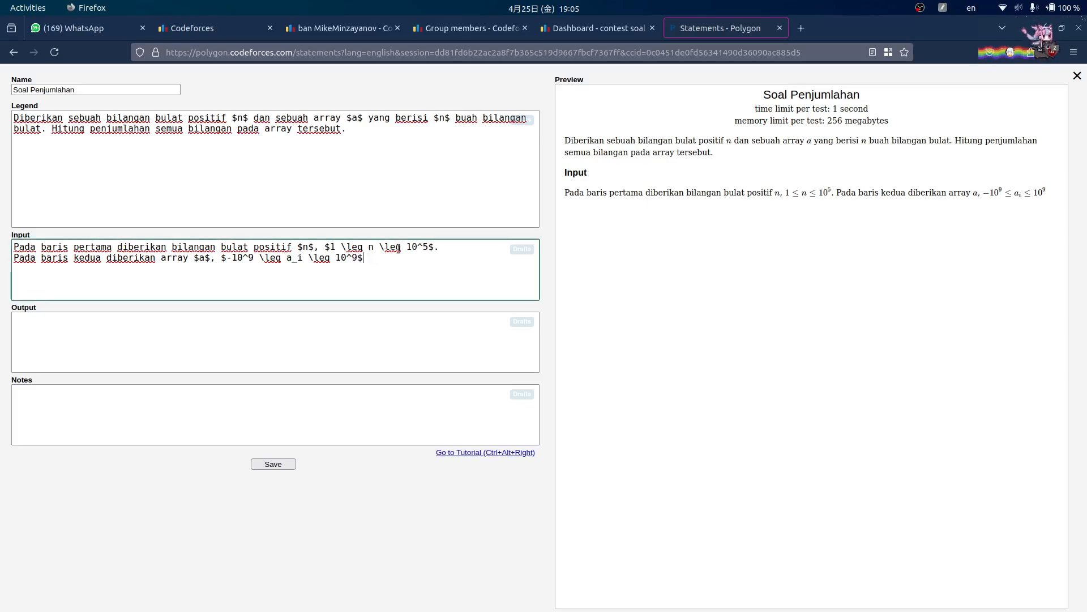
{"action": "type", "text": "."}
{"action": "left_click", "coordinate": [882, 193]}
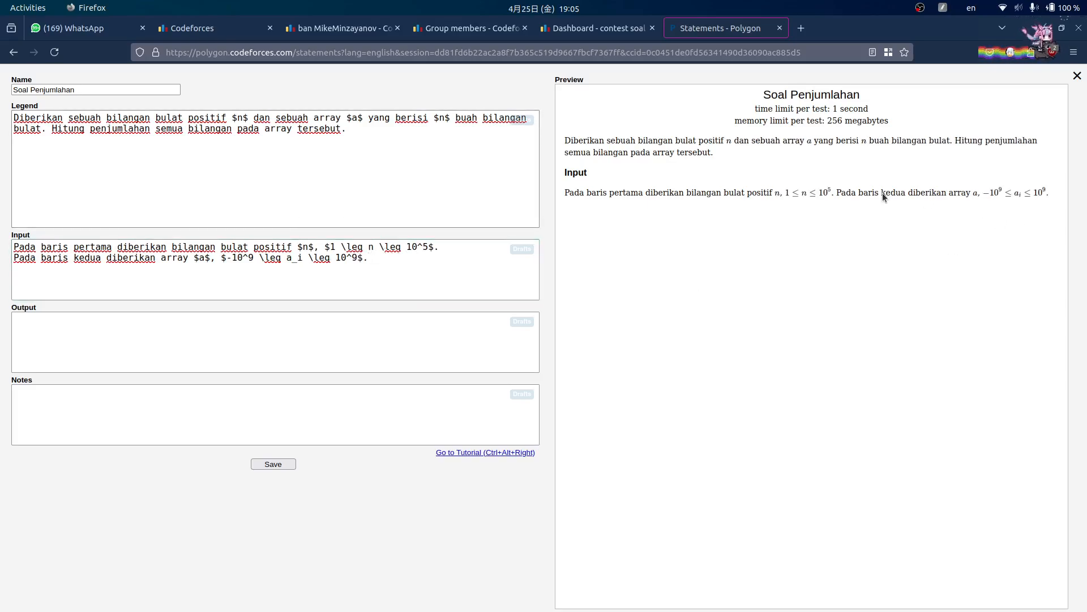
- Write the Output section: 'Keluarkan satu buah bilangan bulat yang merepresentasikan penjumlahan semua bilangan'
{"action": "left_click", "coordinate": [356, 347]}
{"action": "type", "text": "Kelu"}
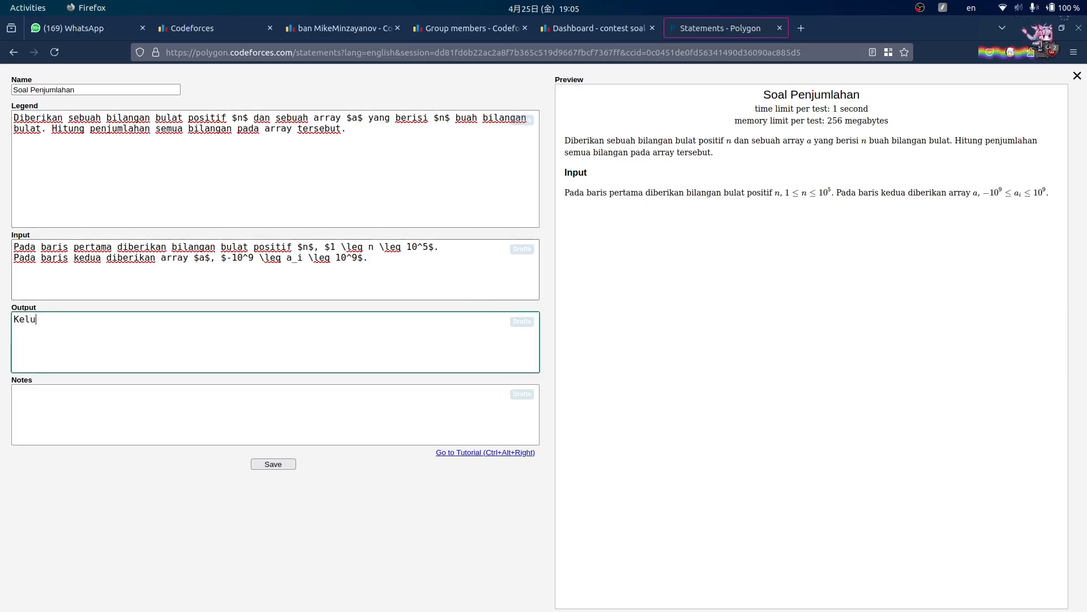
{"action": "type", "text": "arkan satu buah"}
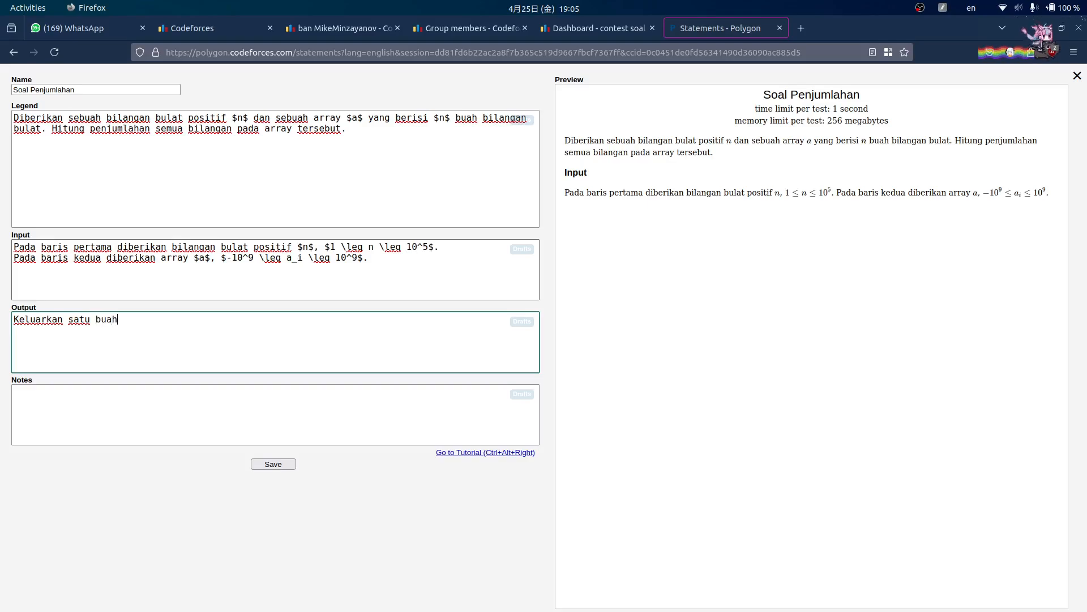
{"action": "type", "text": " bilangan bulat "}
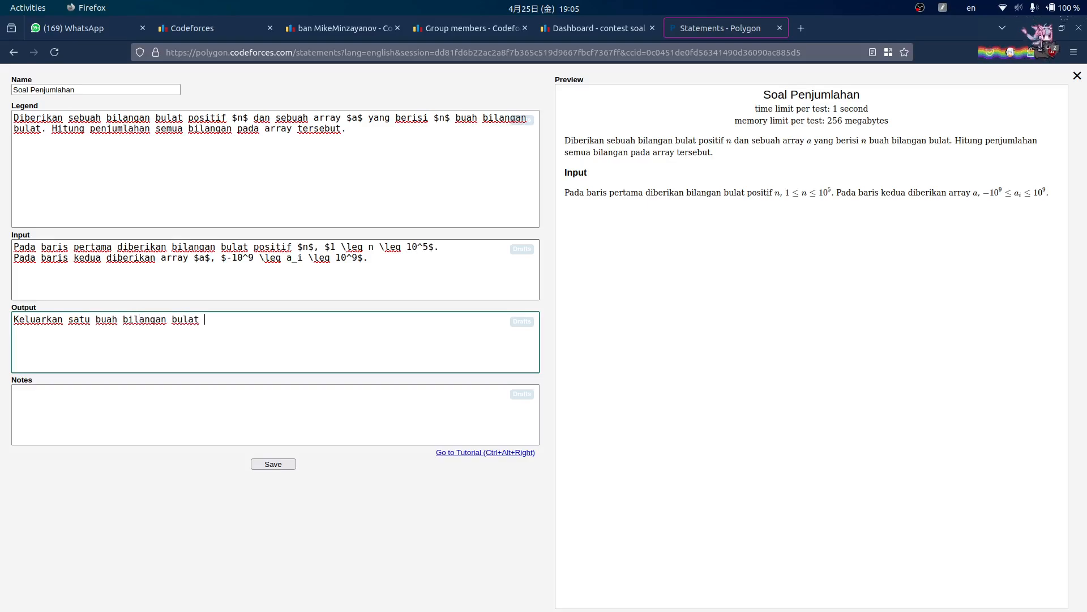
{"action": "type", "text": "yang merepresen"}
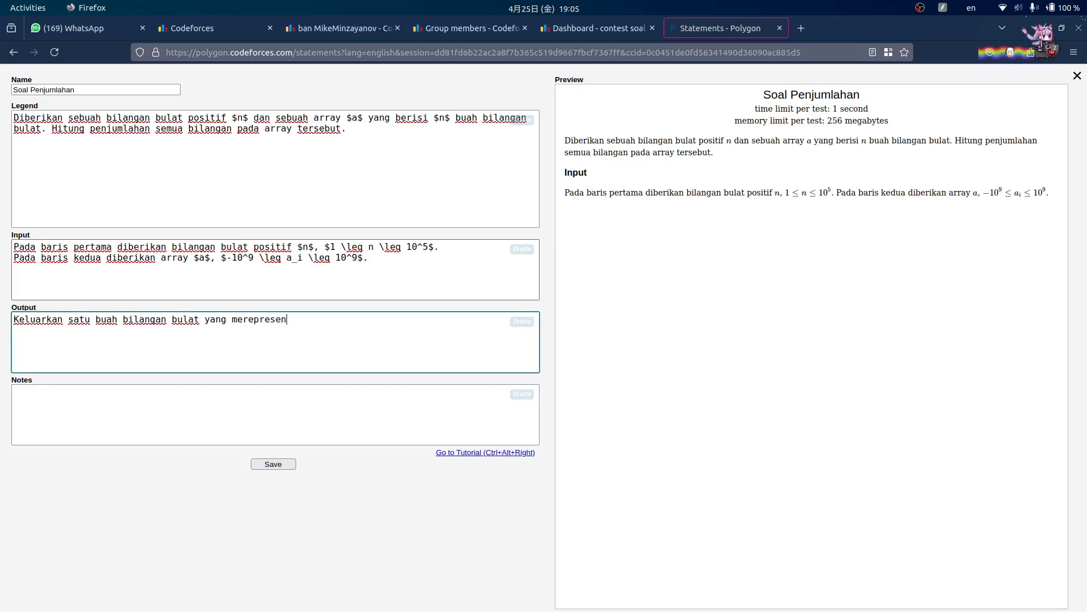
{"action": "type", "text": "tasikan penjumlaah sem"}
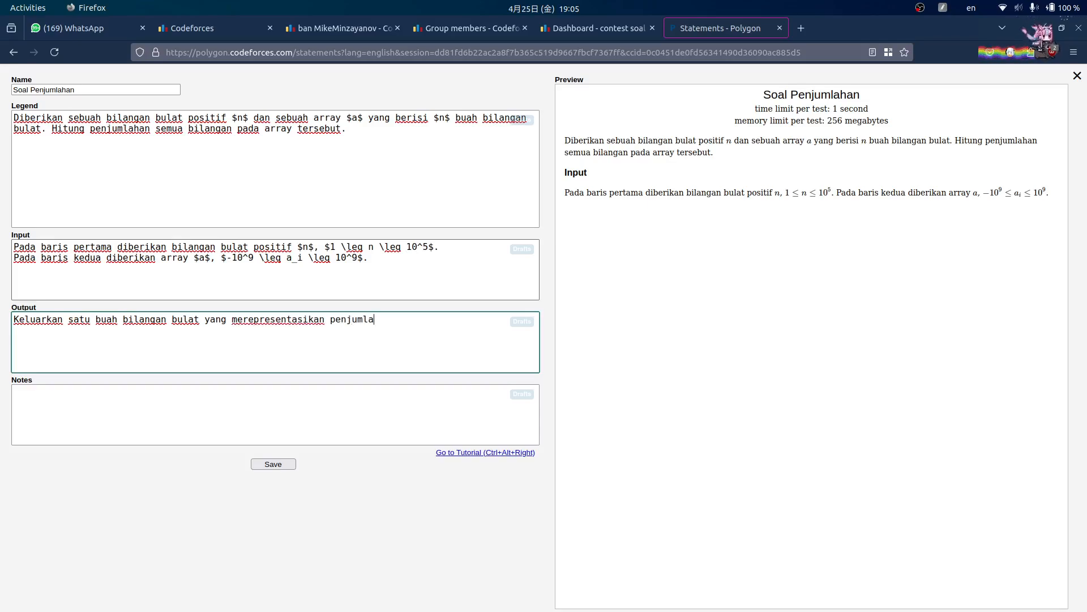
{"action": "key", "text": "BackSpace"}
{"action": "key", "text": "BackSpace"}
{"action": "key", "text": "BackSpace"}
{"action": "key", "text": "BackSpace"}
{"action": "key", "text": "BackSpace"}
{"action": "key", "text": "BackSpace"}
{"action": "type", "text": "han semua bilangan pada array."}
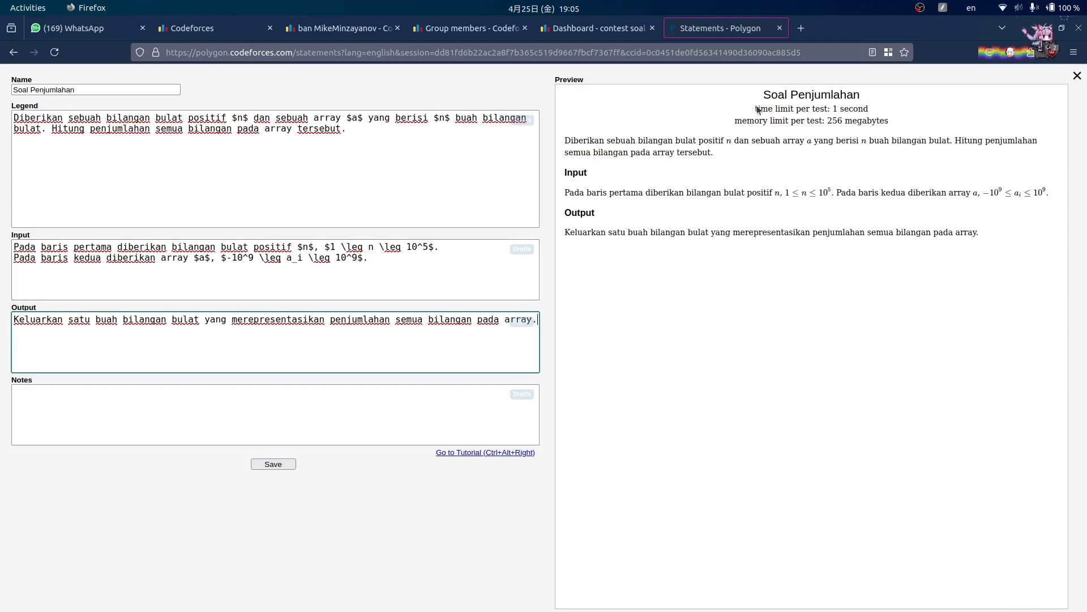
{"action": "left_click", "coordinate": [98, 408]}
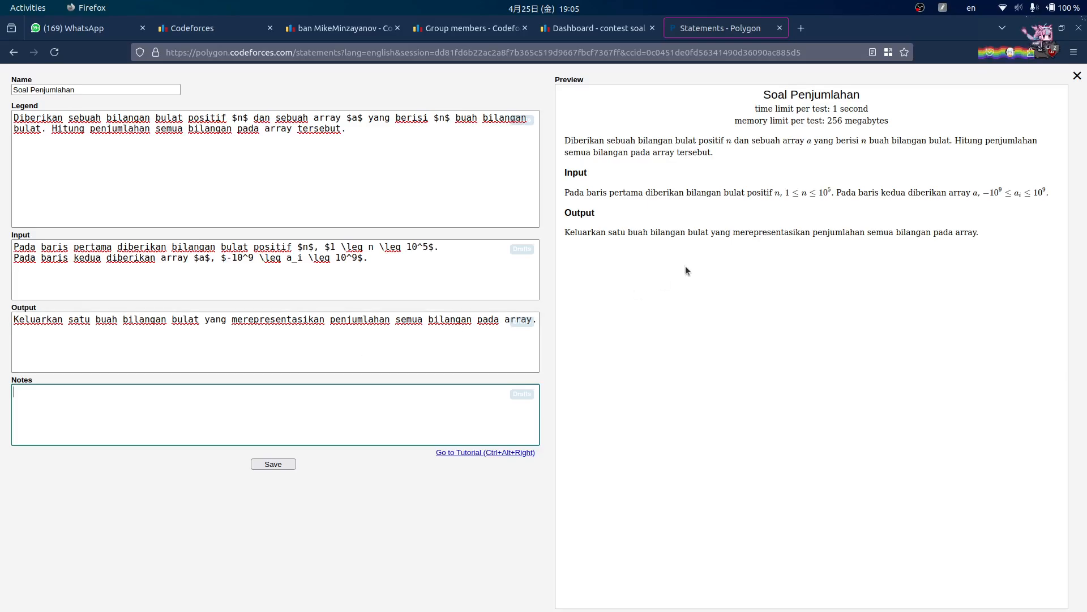
- Save the English statement and close its preview
{"action": "left_click_drag", "start_coordinate": [685, 271], "coordinate": [640, 278]}
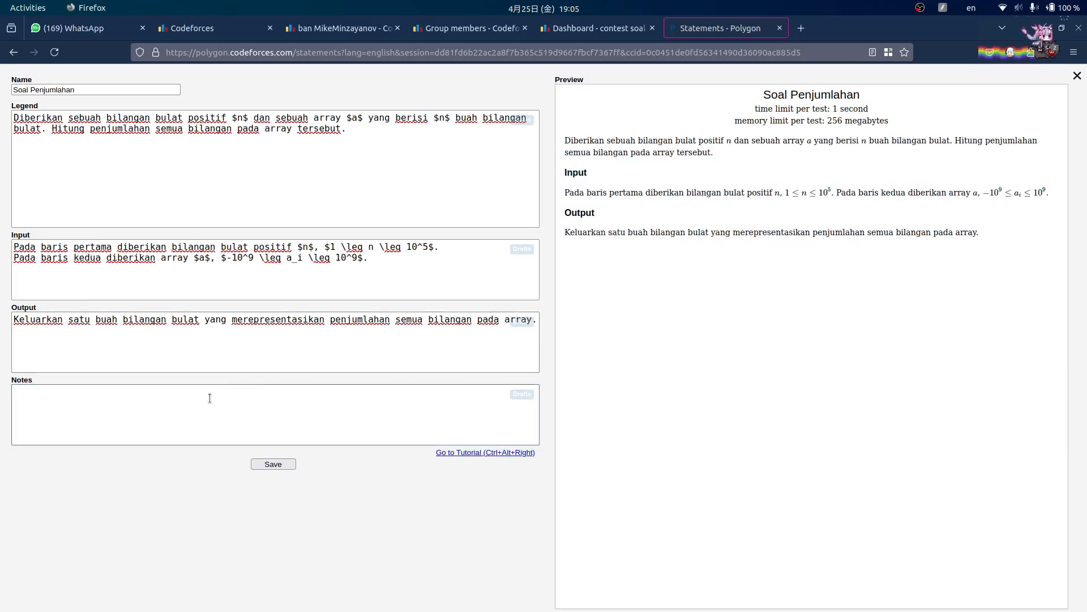
{"action": "left_click", "coordinate": [287, 468]}
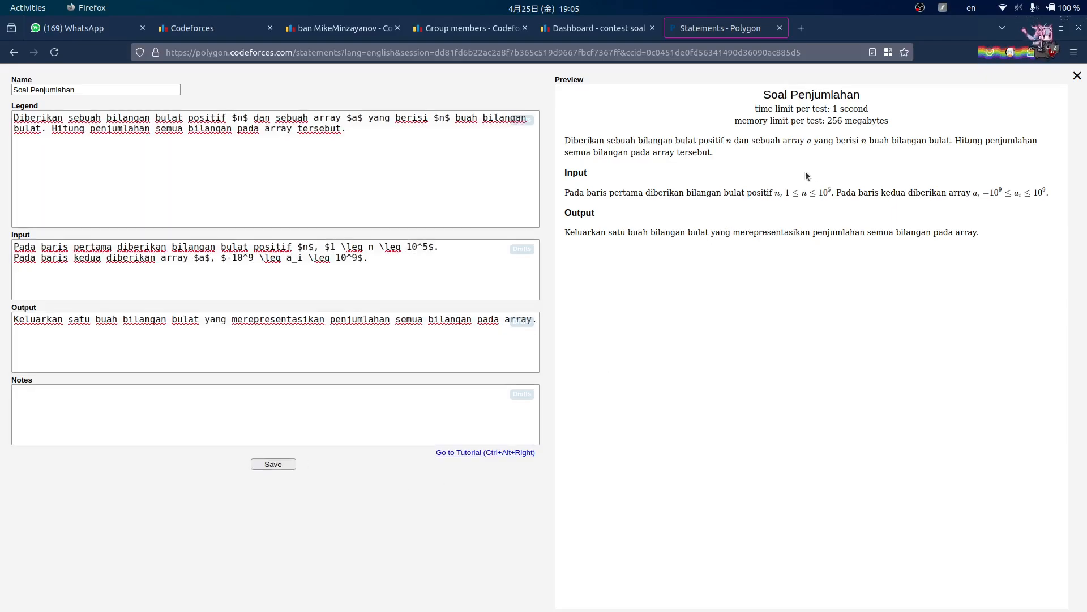
{"action": "left_click_drag", "start_coordinate": [805, 172], "coordinate": [809, 203]}
{"action": "left_click", "coordinate": [780, 211]}
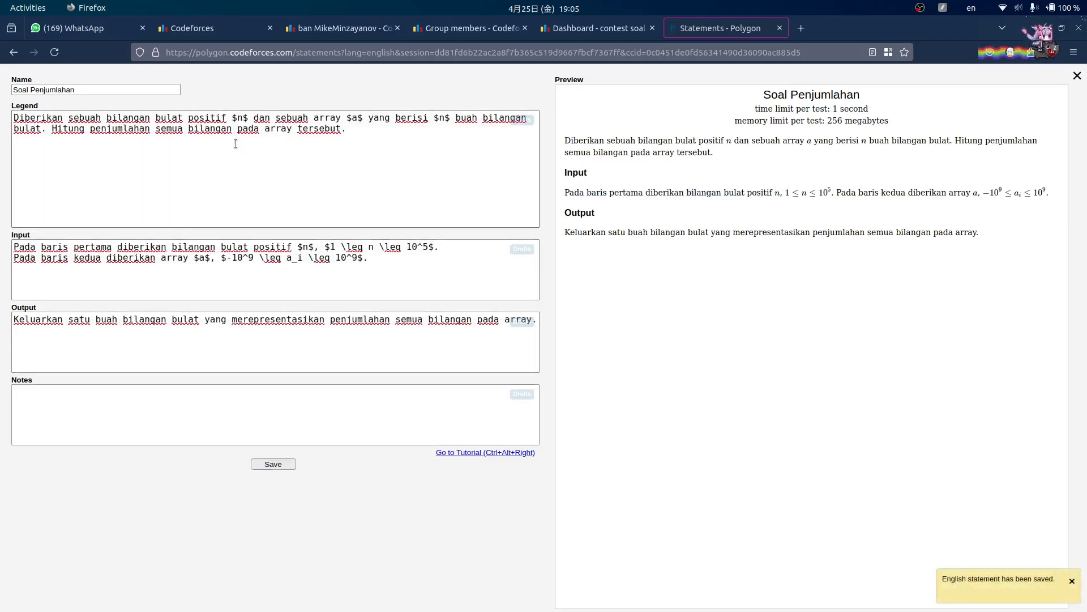
{"action": "left_click", "coordinate": [1076, 79]}
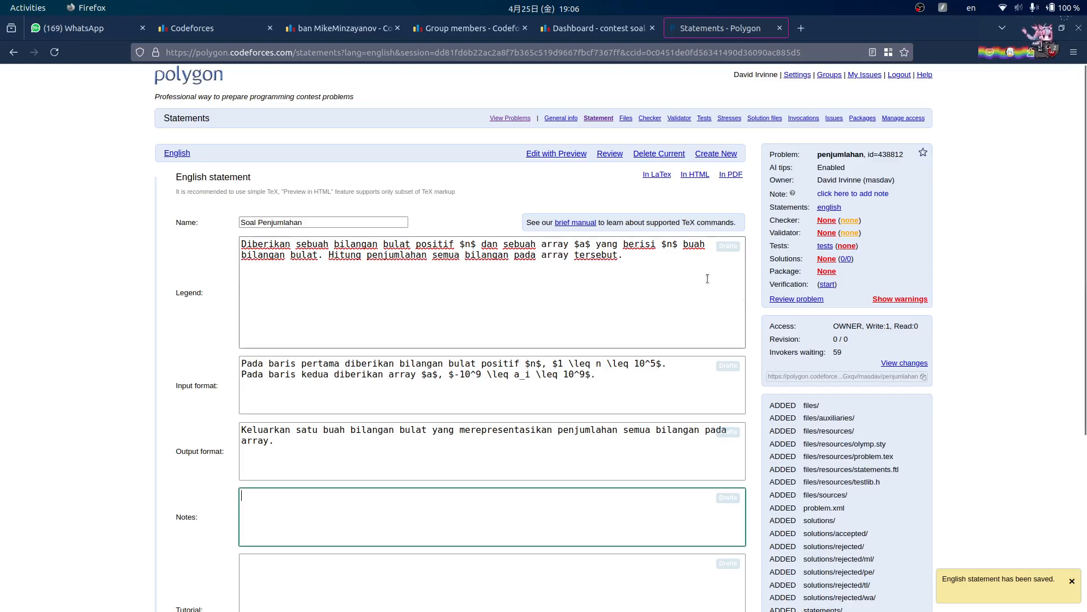
- Go to the problem's Tests page from the sidebar
{"action": "scroll", "coordinate": [451, 370], "scroll_direction": "down", "scroll_amount": 2}
{"action": "scroll", "coordinate": [450, 372], "scroll_direction": "up", "scroll_amount": 2}
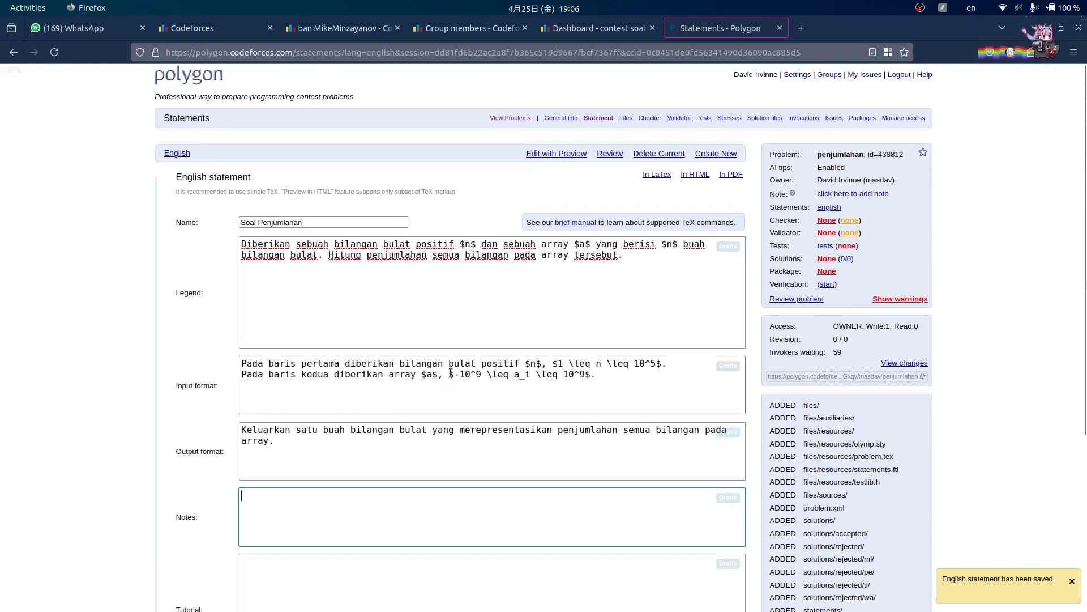
{"action": "scroll", "coordinate": [483, 321], "scroll_direction": "down", "scroll_amount": 2}
{"action": "scroll", "coordinate": [752, 330], "scroll_direction": "down", "scroll_amount": 1}
{"action": "scroll", "coordinate": [733, 335], "scroll_direction": "up", "scroll_amount": 3}
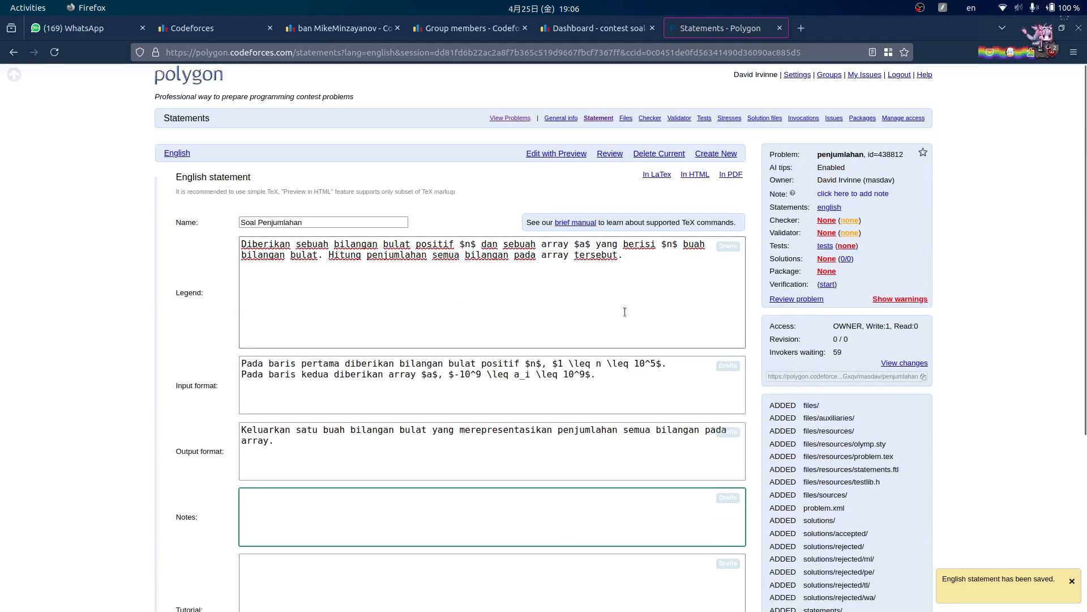
{"action": "left_click", "coordinate": [826, 249]}
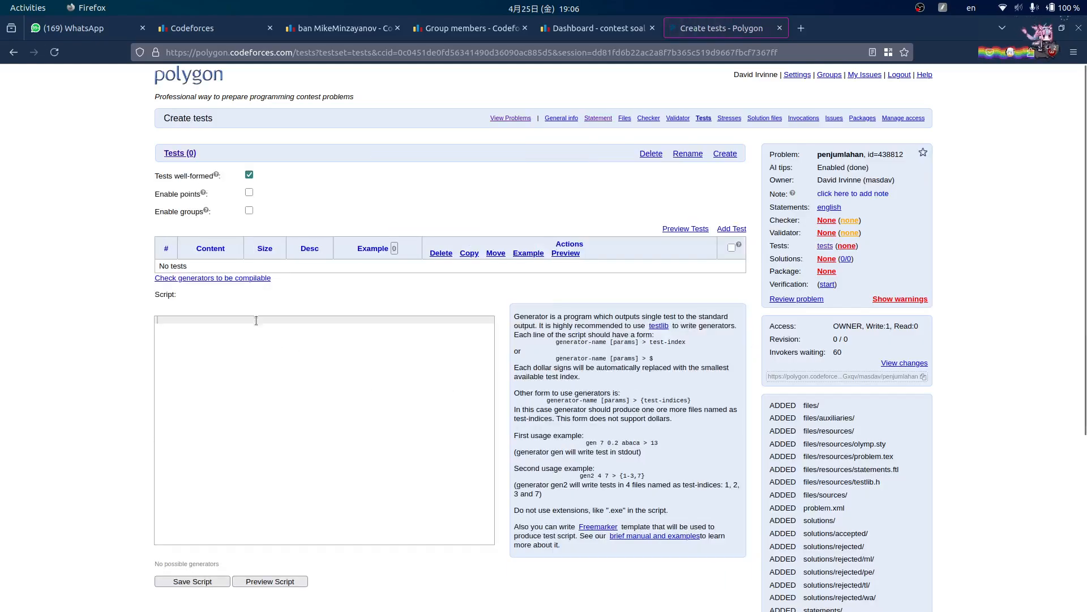
- Add test #1 with data '5' and '1 2 3 4 5', marked for use in statements
{"action": "left_click", "coordinate": [731, 229]}
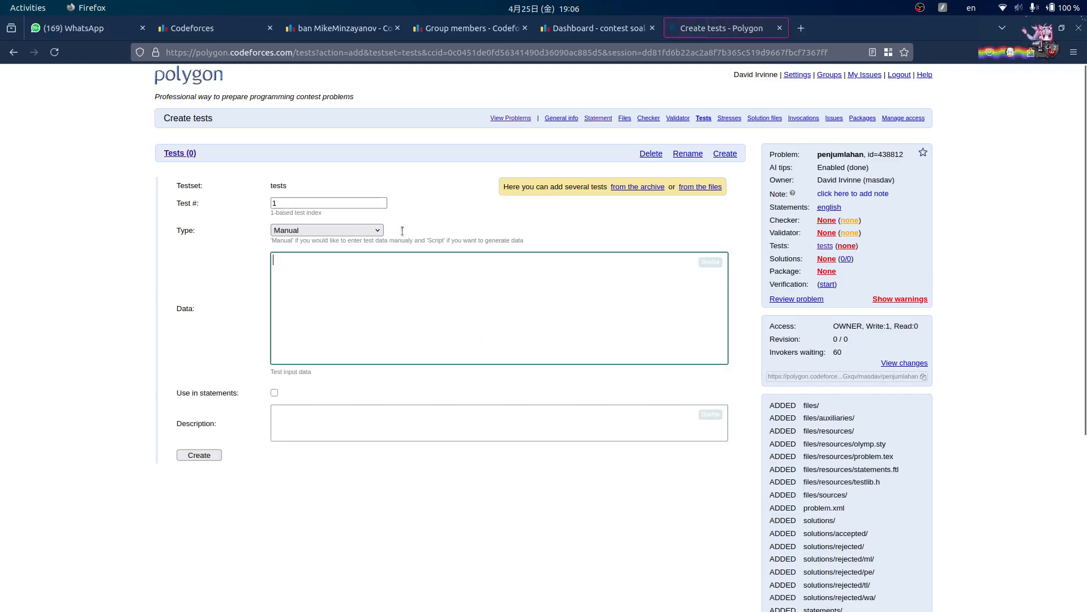
{"action": "left_click", "coordinate": [274, 392]}
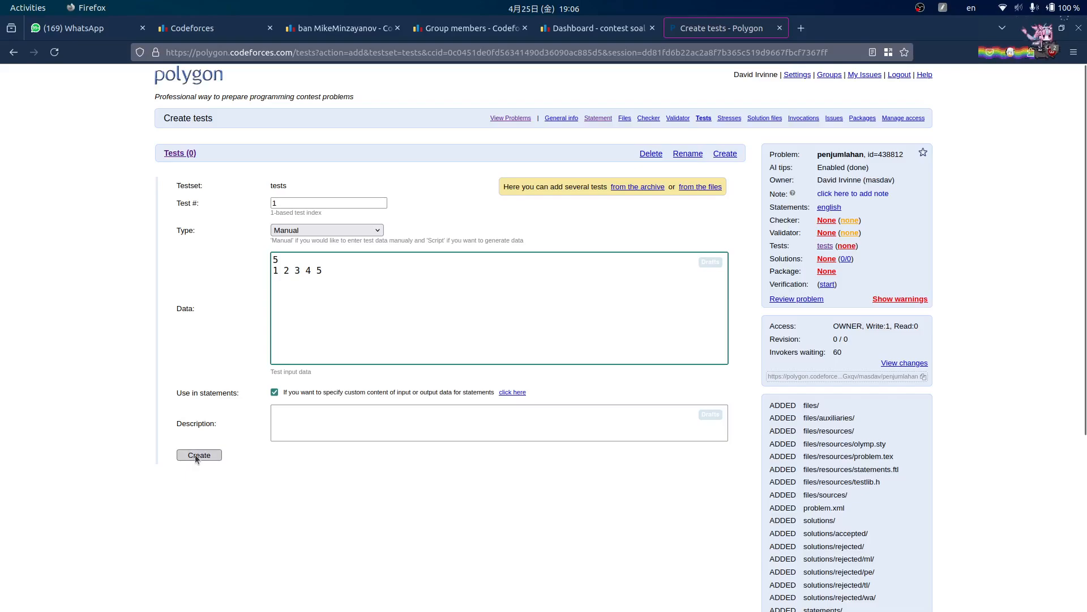
{"action": "left_click", "coordinate": [211, 457]}
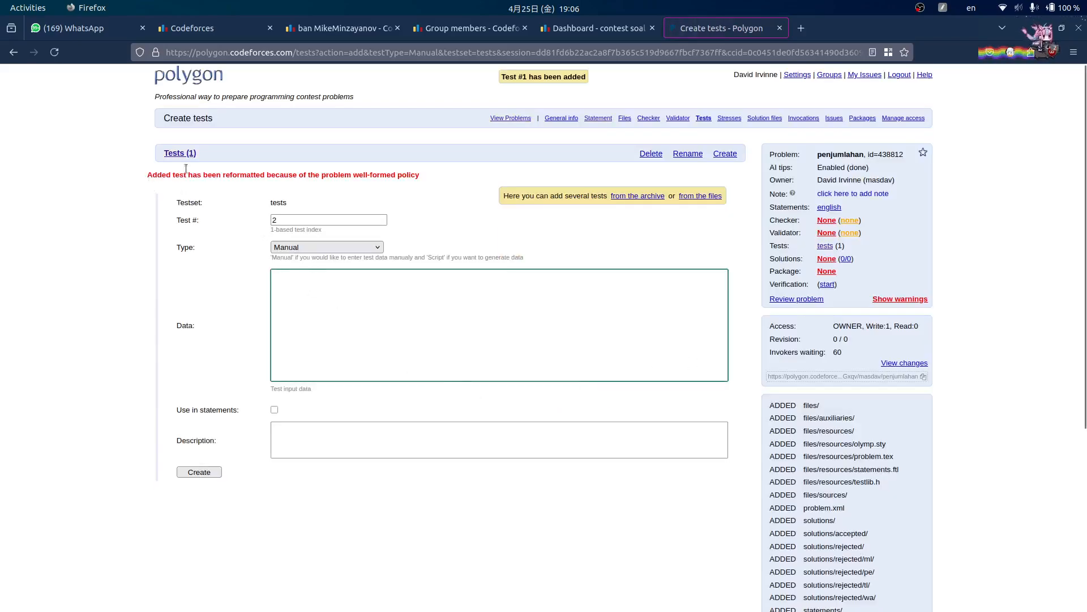
{"action": "left_click_drag", "start_coordinate": [321, 177], "coordinate": [371, 176]}
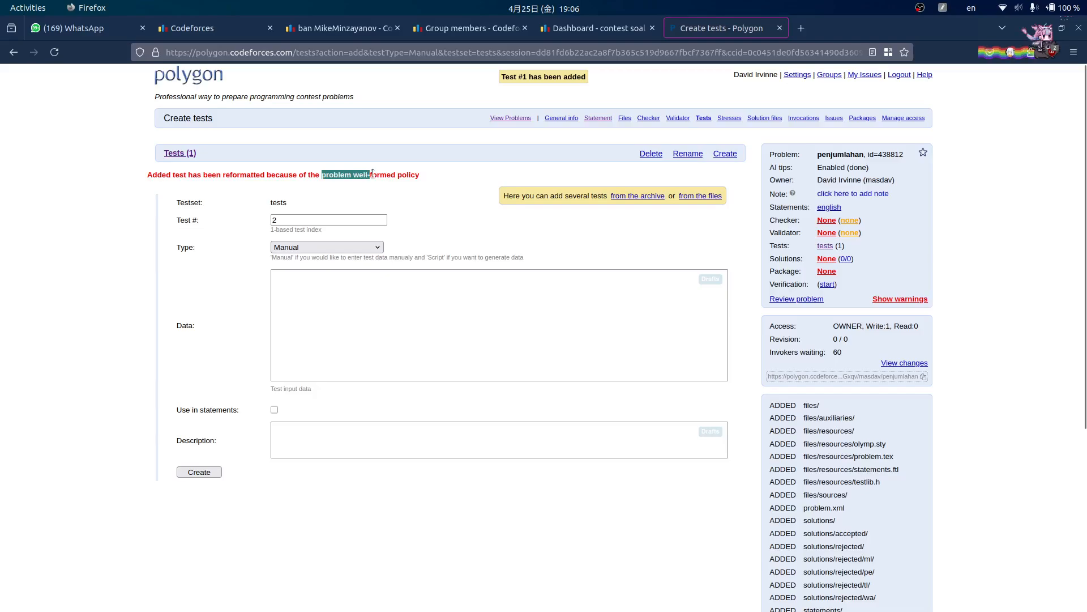
{"action": "left_click", "coordinate": [1056, 394]}
- Set std::lcmp.cpp from the standard checkers list as the checker for penjumlahan
{"action": "left_click", "coordinate": [827, 220]}
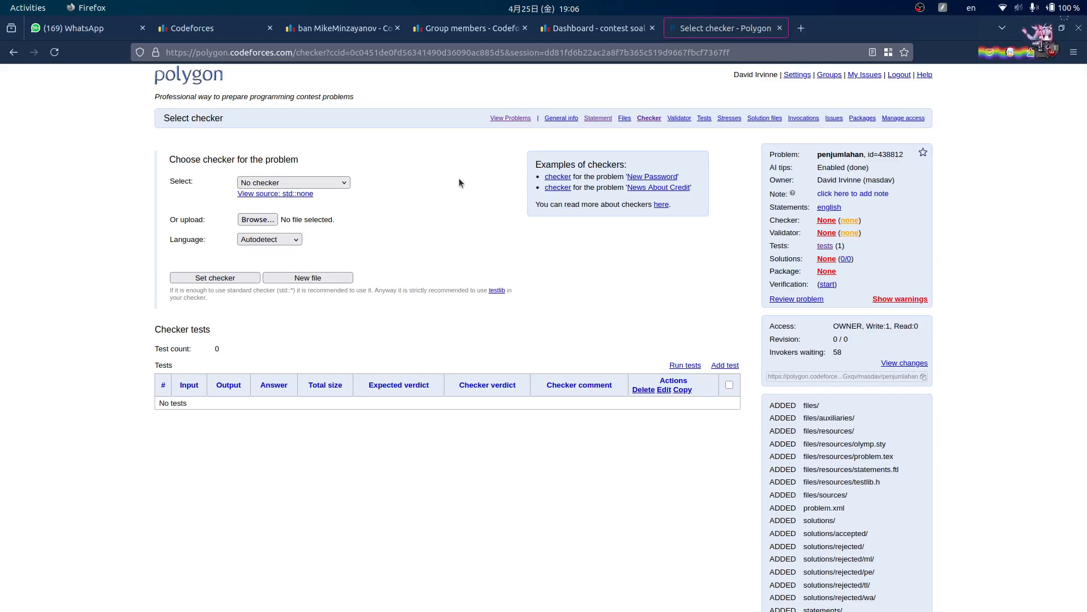
{"action": "left_click", "coordinate": [294, 183]}
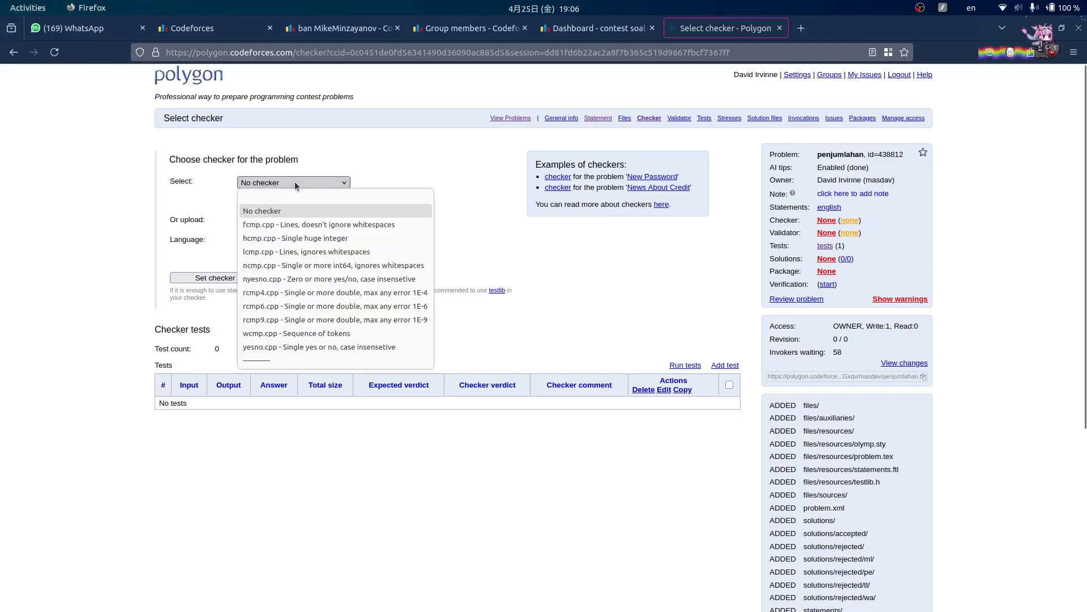
{"action": "left_click", "coordinate": [349, 252]}
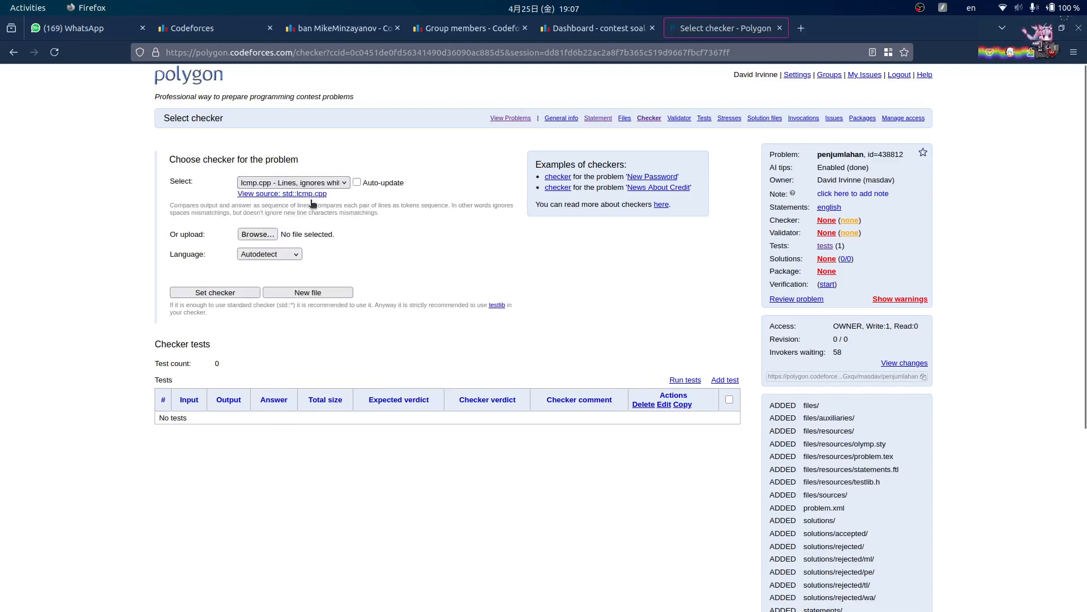
{"action": "left_click", "coordinate": [212, 293]}
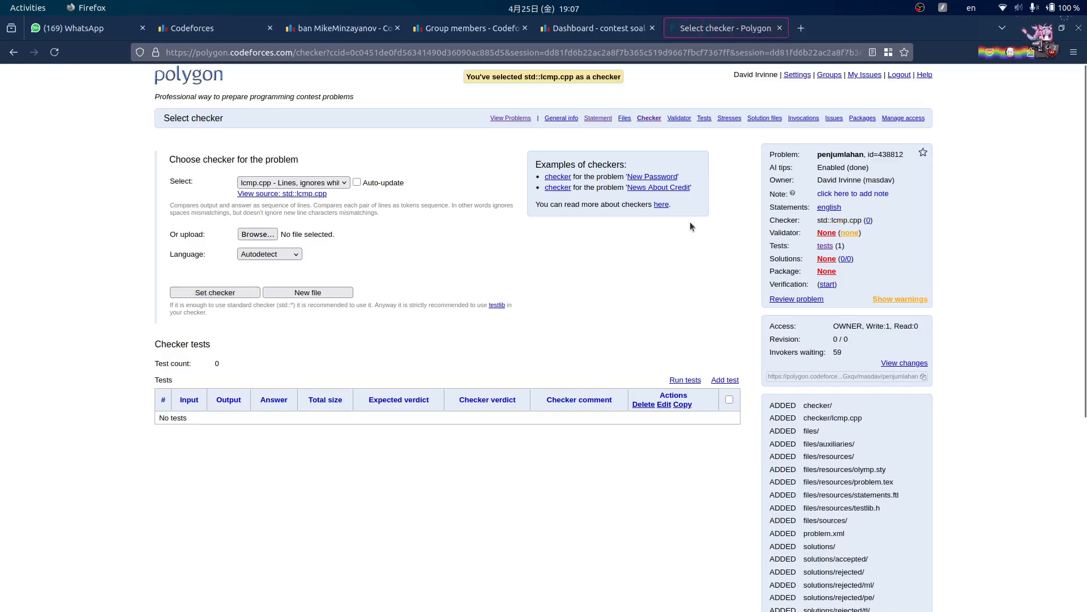
{"action": "left_click", "coordinate": [826, 261]}
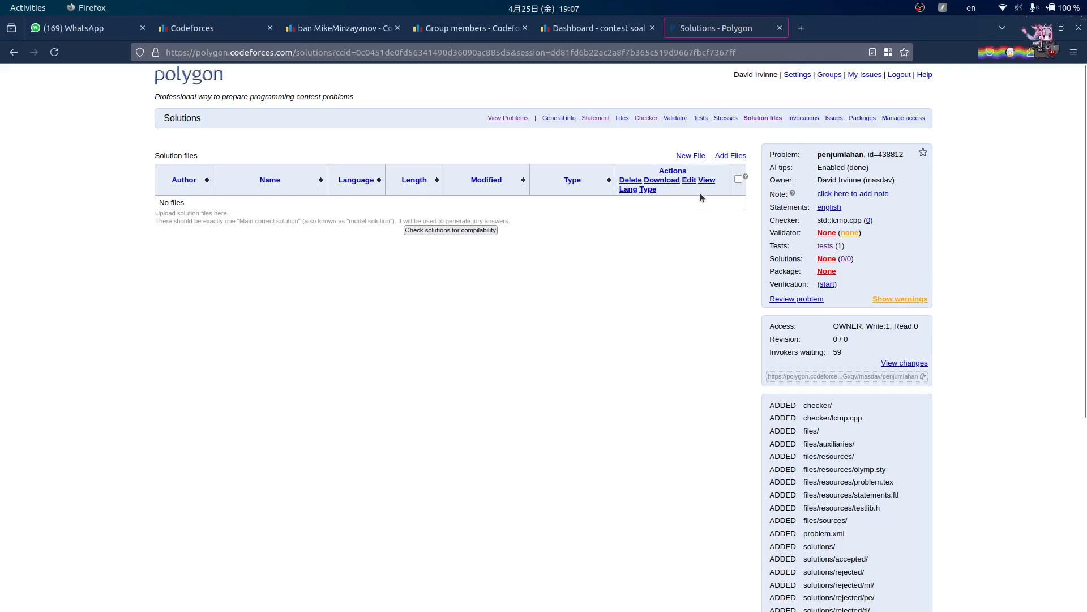
- Bring Sublime Text with sol.cpp forward, tiled on the right half of the screen
{"action": "left_click", "coordinate": [408, 591]}
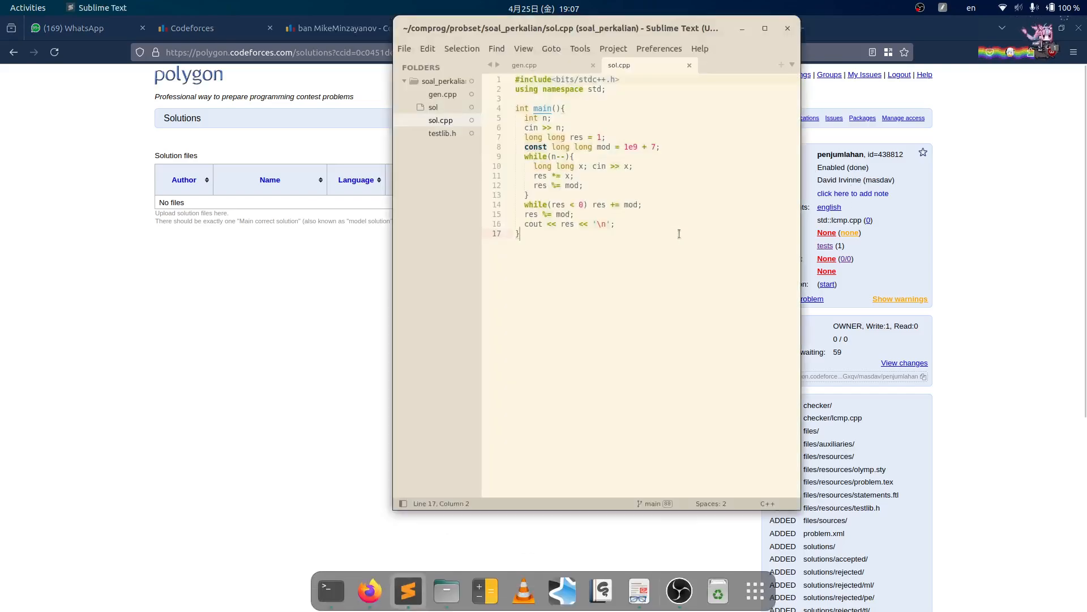
{"action": "left_click", "coordinate": [701, 154]}
{"action": "key", "text": "super+Right"}
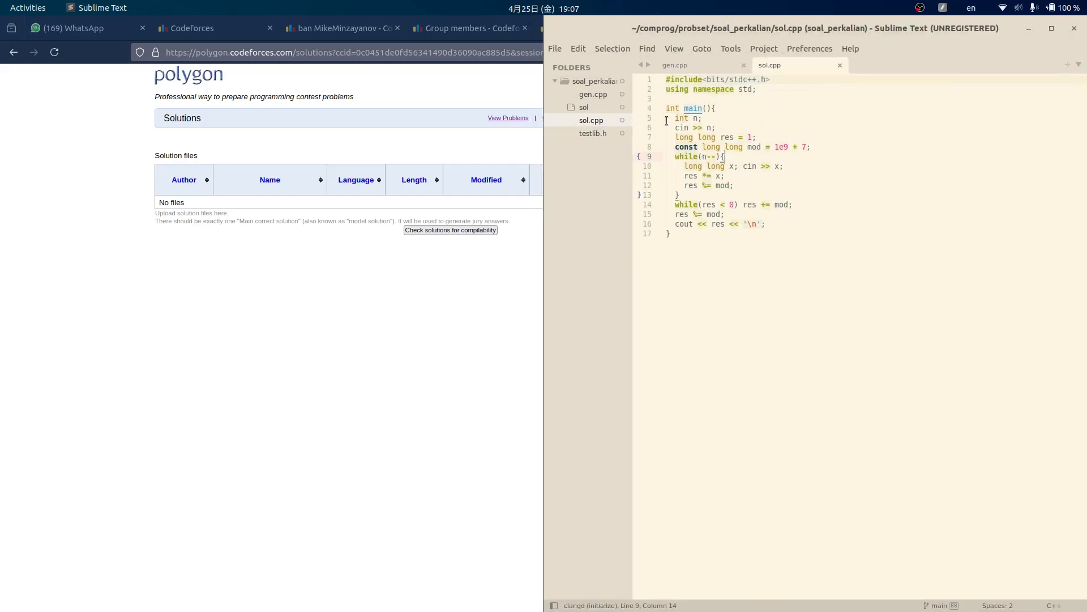
{"action": "left_click", "coordinate": [670, 99]}
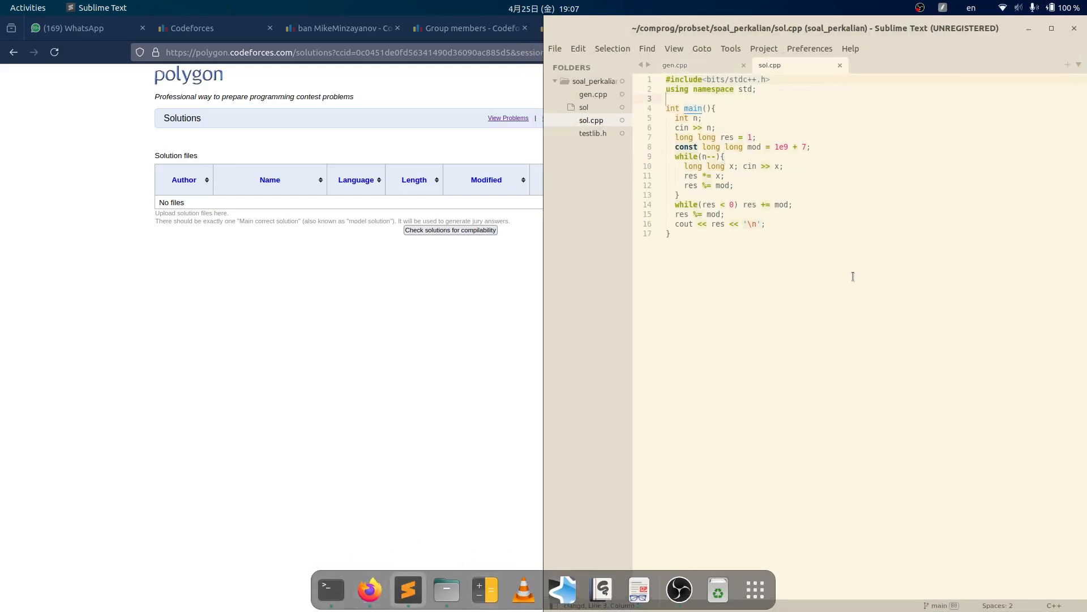
- In a terminal, change into comprog/ and list its contents
{"action": "left_click", "coordinate": [331, 590]}
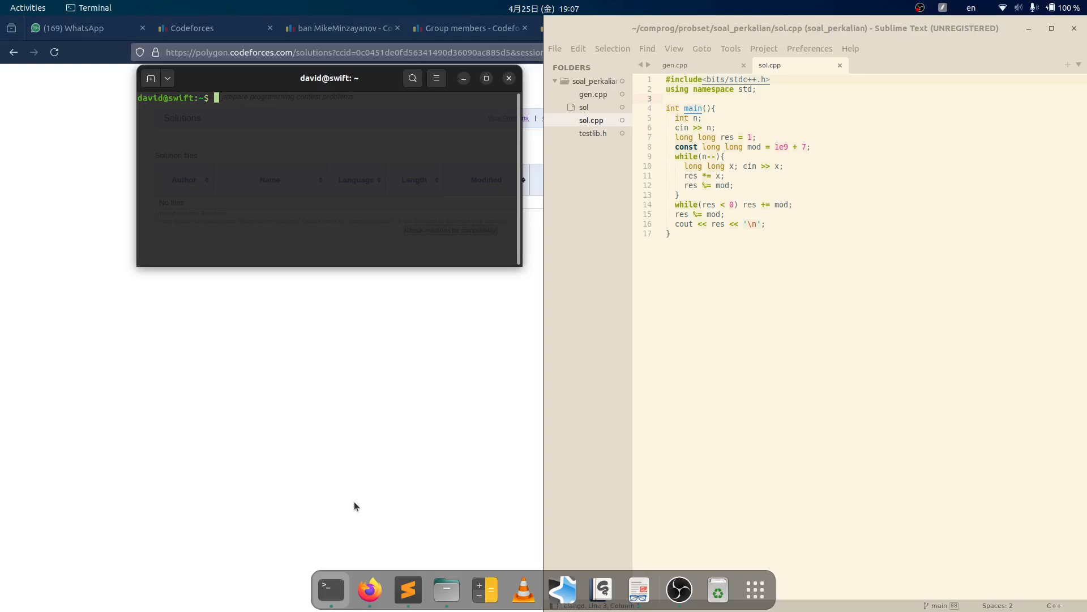
{"action": "type", "text": "cd comprog/"}
{"action": "key", "text": "Return"}
{"action": "type", "text": "subl"}
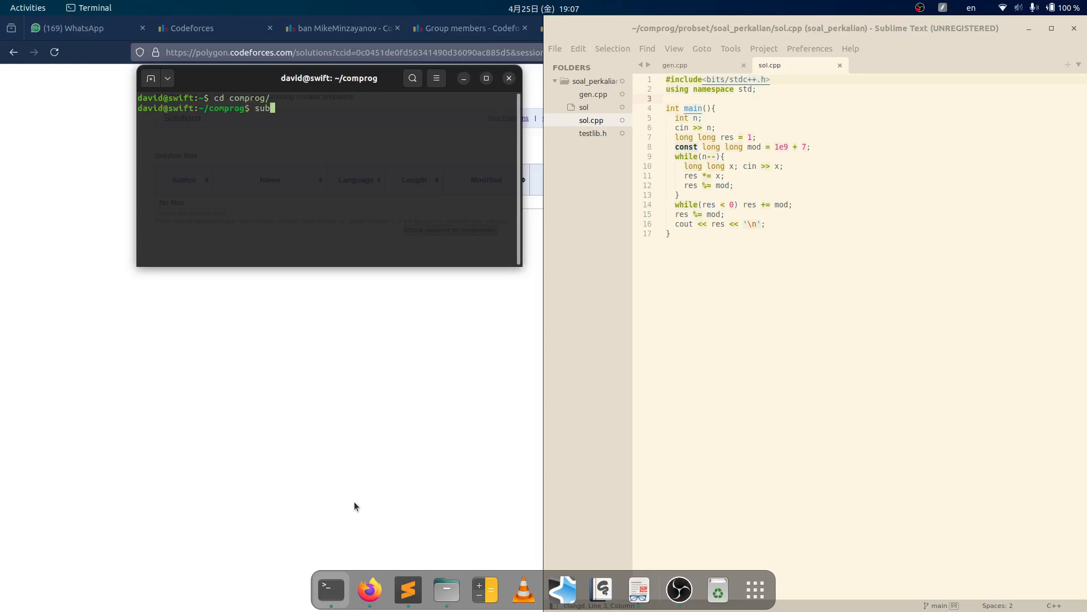
{"action": "key", "text": "BackSpace"}
{"action": "key", "text": "BackSpace"}
{"action": "key", "text": "BackSpace"}
{"action": "type", "text": "ls"}
{"action": "key", "text": "Return"}
- Enter probset/, list its problem folders, and try opening it in the file manager
{"action": "type", "text": "cd probset/"}
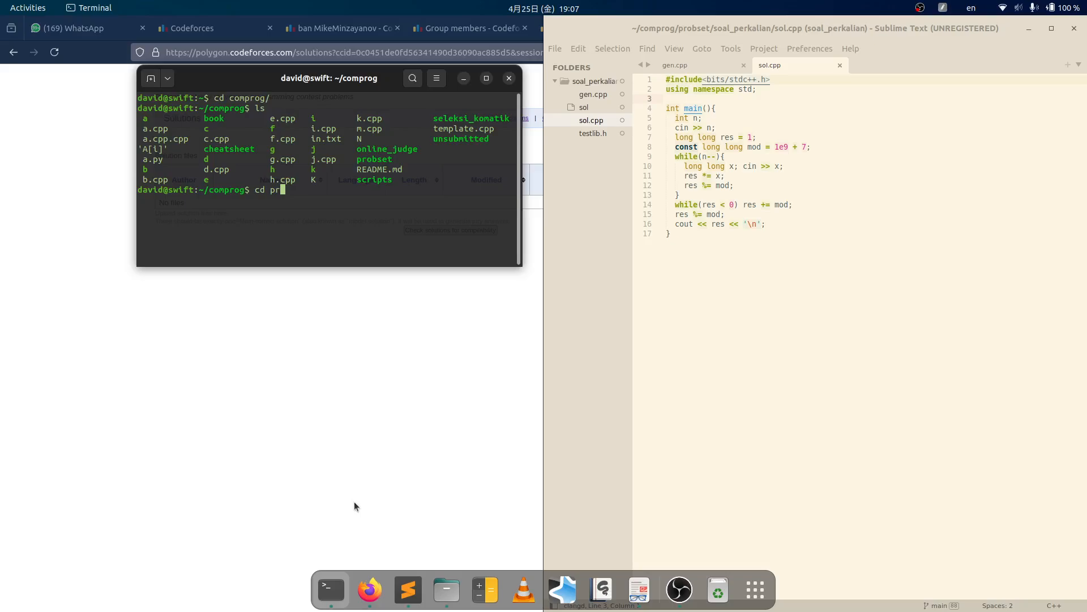
{"action": "key", "text": "Return"}
{"action": "type", "text": "ls"}
{"action": "key", "text": "Return"}
{"action": "type", "text": "open."}
{"action": "key", "text": "Return"}
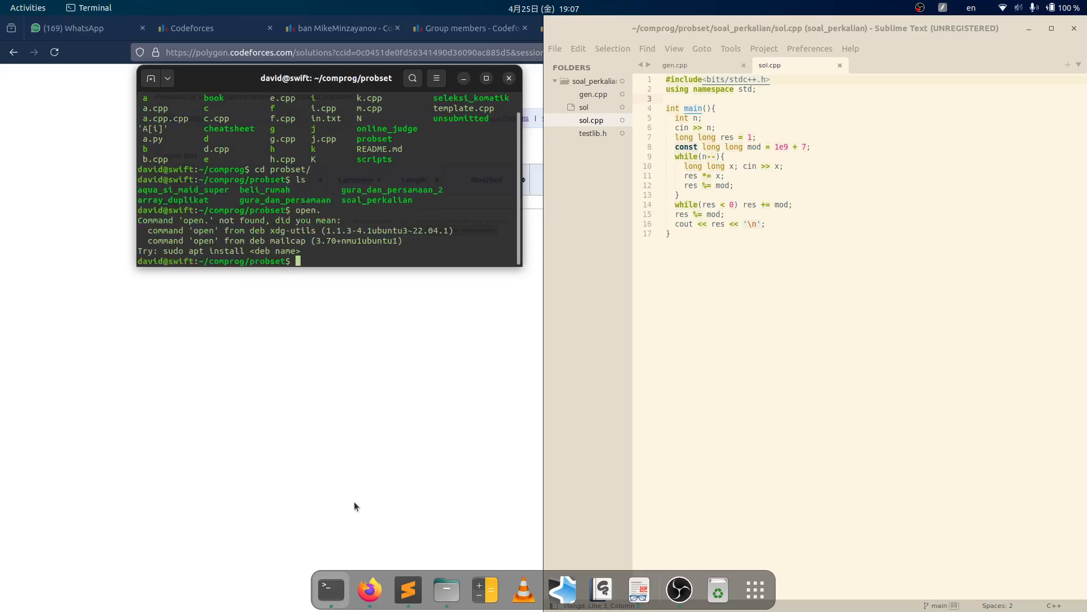
- Open probset in Files, create a new folder named penjumlahan, and open it
{"action": "type", "text": "open ."}
{"action": "key", "text": "Return"}
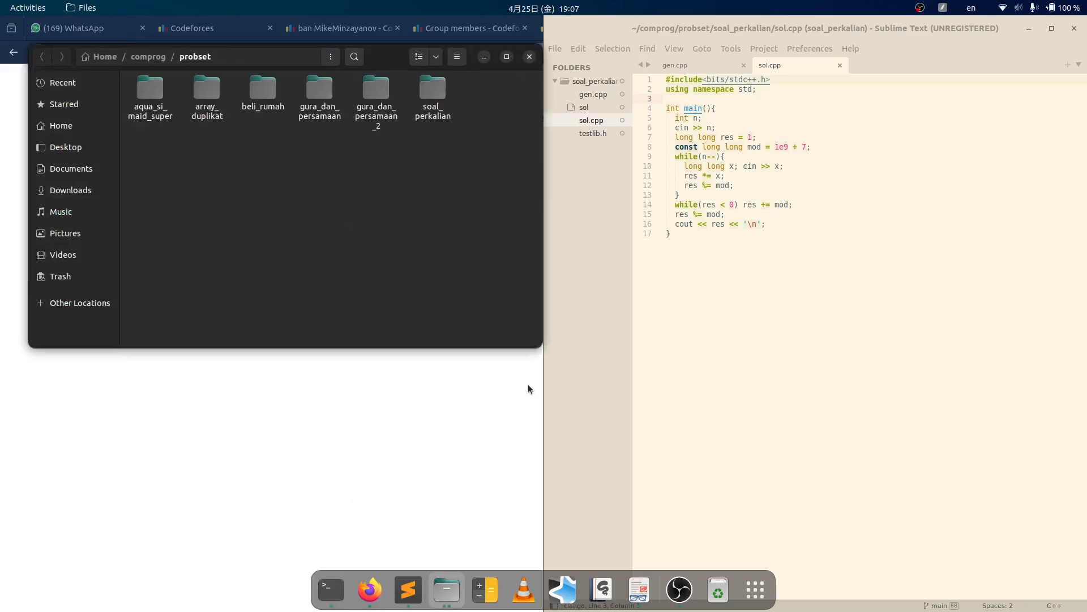
{"action": "right_click", "coordinate": [311, 200]}
{"action": "left_click", "coordinate": [330, 205]}
{"action": "type", "text": "p"}
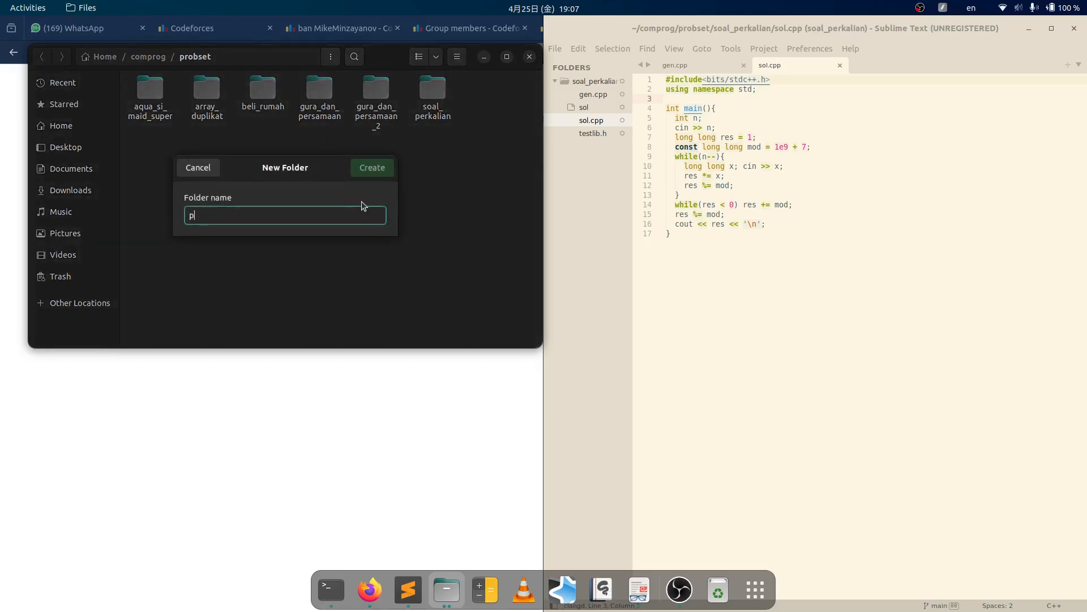
{"action": "type", "text": "enjumlahan"}
{"action": "key", "text": "Return"}
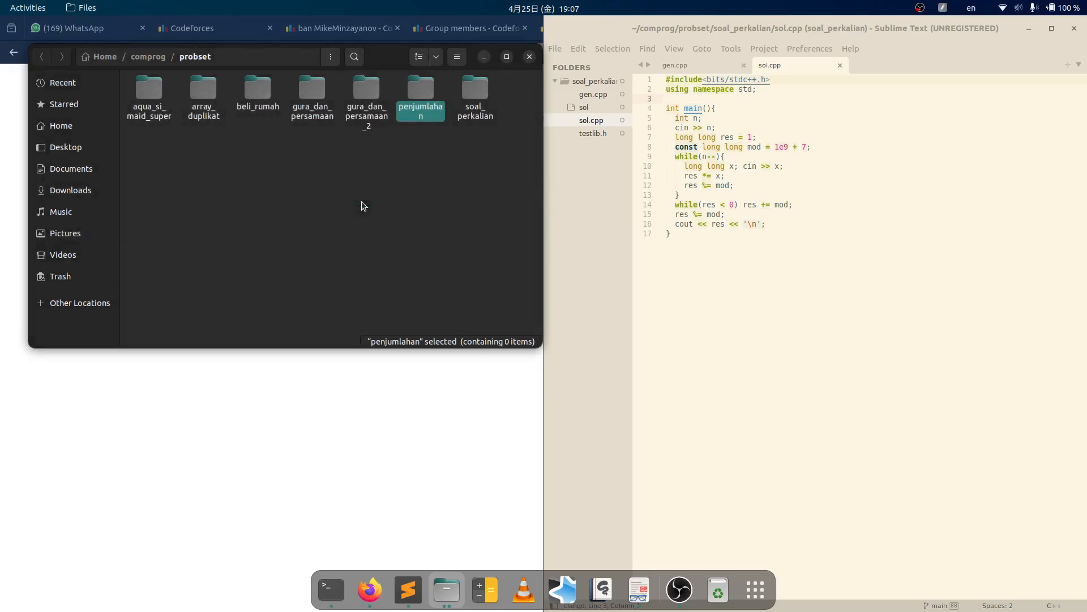
{"action": "key", "text": "Return"}
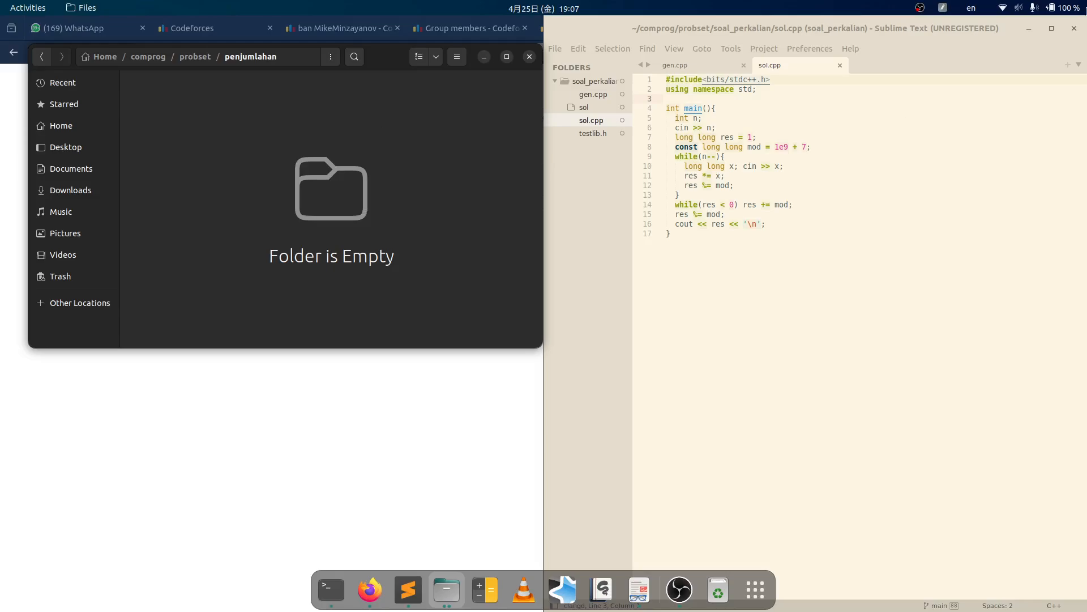
{"action": "left_click", "coordinate": [1075, 28]}
{"action": "right_click", "coordinate": [460, 128]}
{"action": "key", "text": "Escape"}
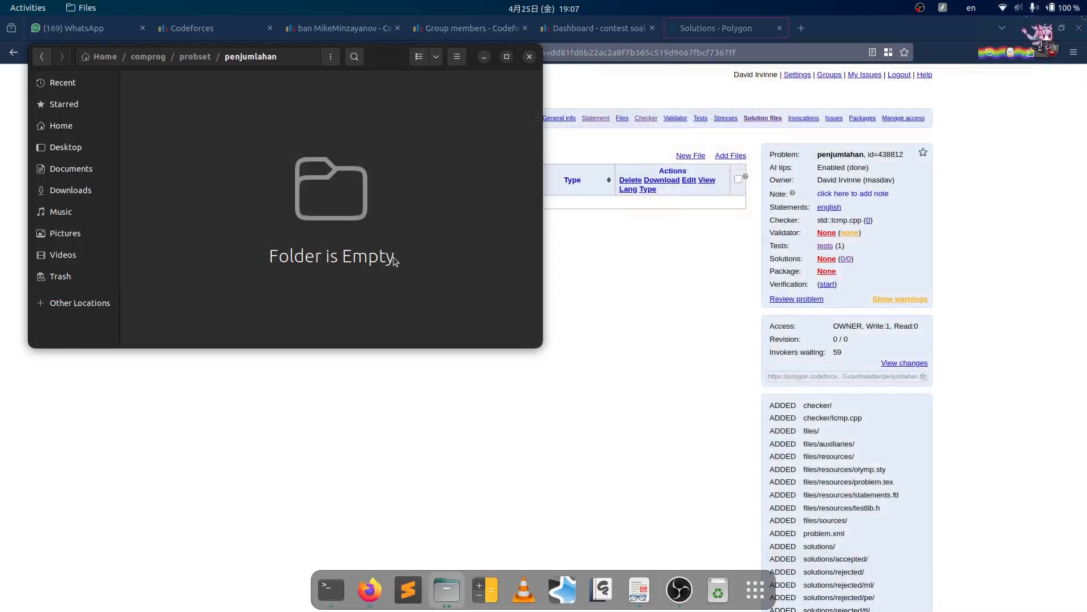
- In Terminal, cd into penjumlahan/ and create and save an empty sol.cpp with subl
{"action": "key", "text": "super+1"}
{"action": "type", "text": "cd penjumlahan/"}
{"action": "key", "text": "Return"}
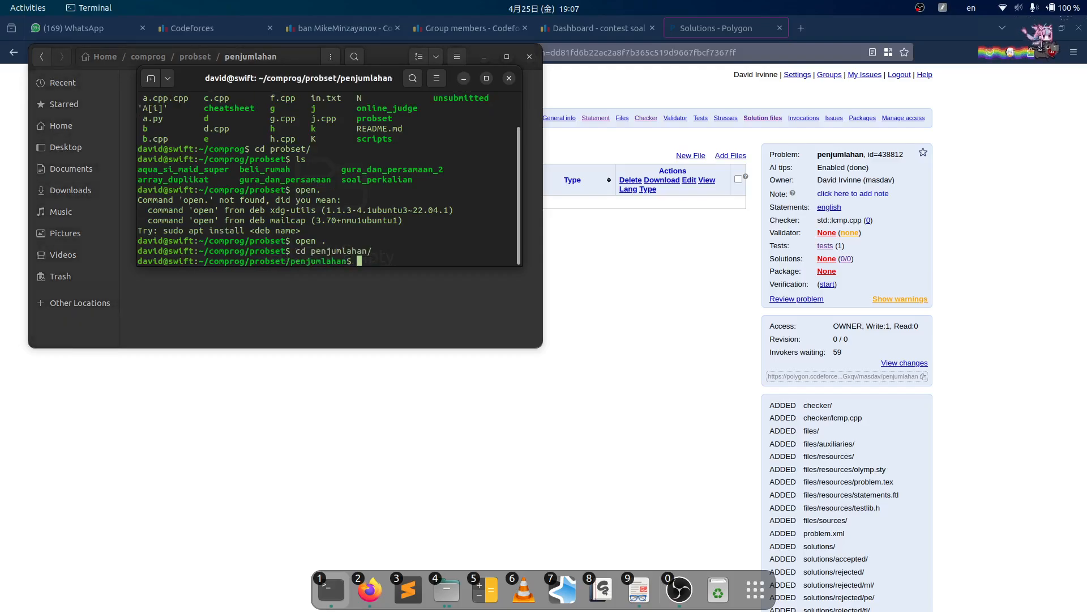
{"action": "type", "text": "subl so"}
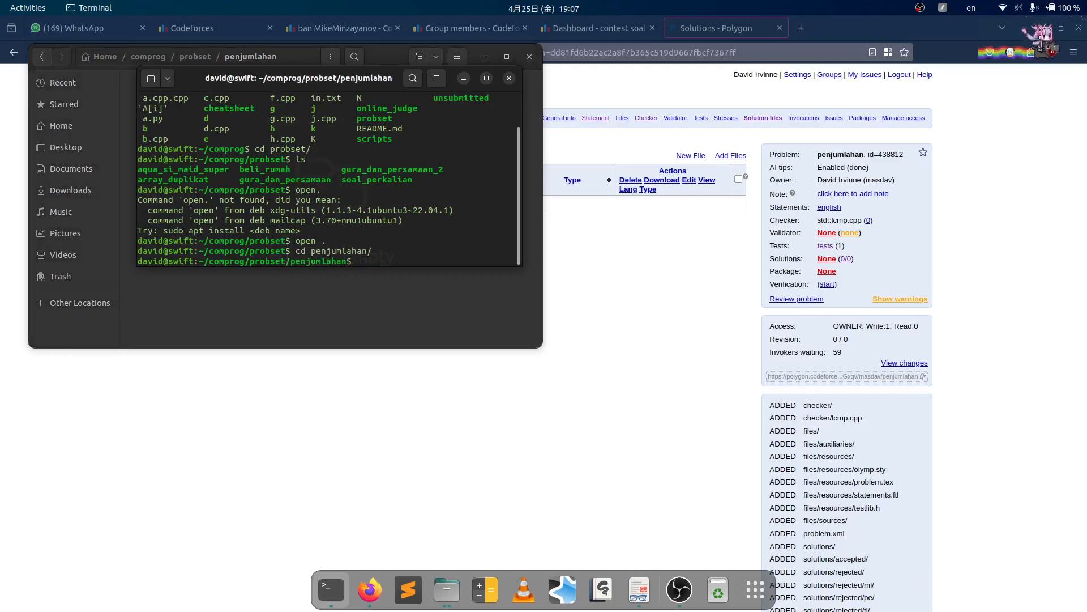
{"action": "type", "text": "l.cpp"}
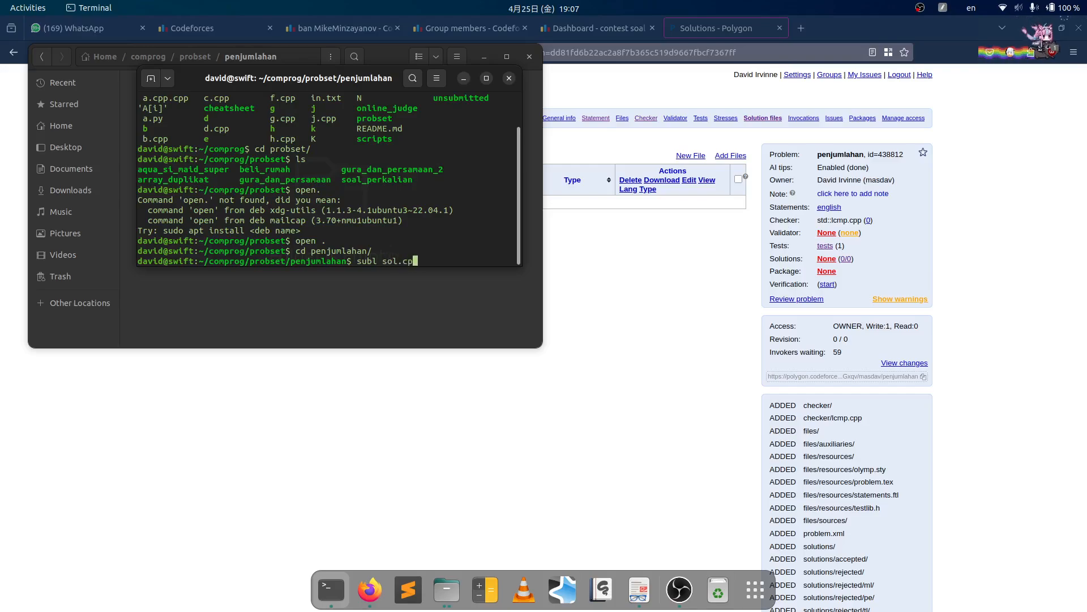
{"action": "key", "text": "Return"}
{"action": "key", "text": "ctrl+s"}
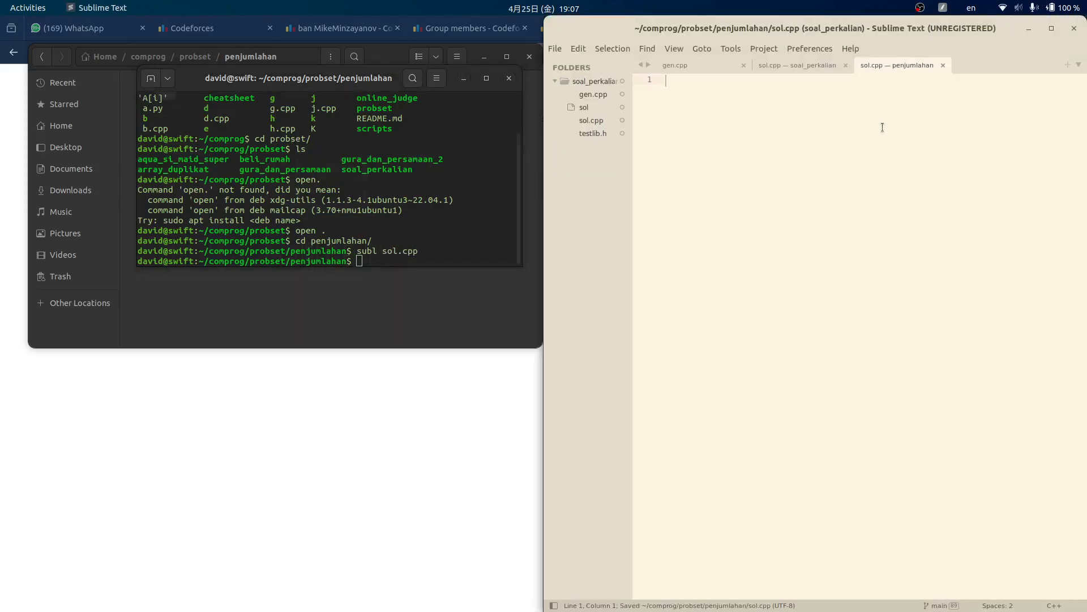
- Bring Sublime Text forward and close the old soal_perkalian sol.cpp and gen.cpp tabs
{"action": "left_click", "coordinate": [292, 291]}
{"action": "left_click", "coordinate": [241, 444]}
{"action": "mouse_move", "coordinate": [418, 610]}
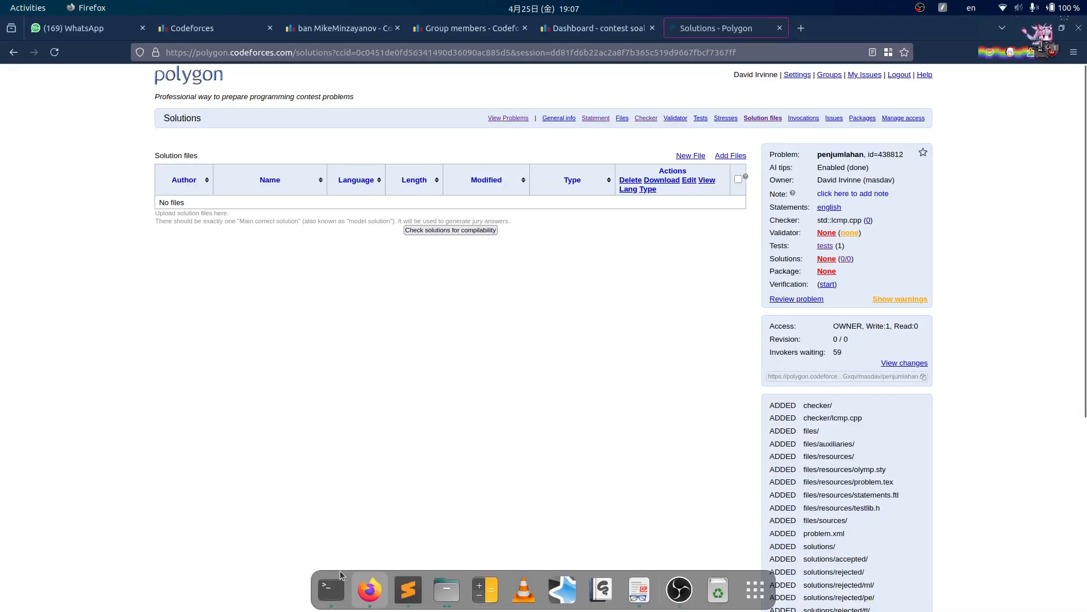
{"action": "left_click", "coordinate": [408, 589]}
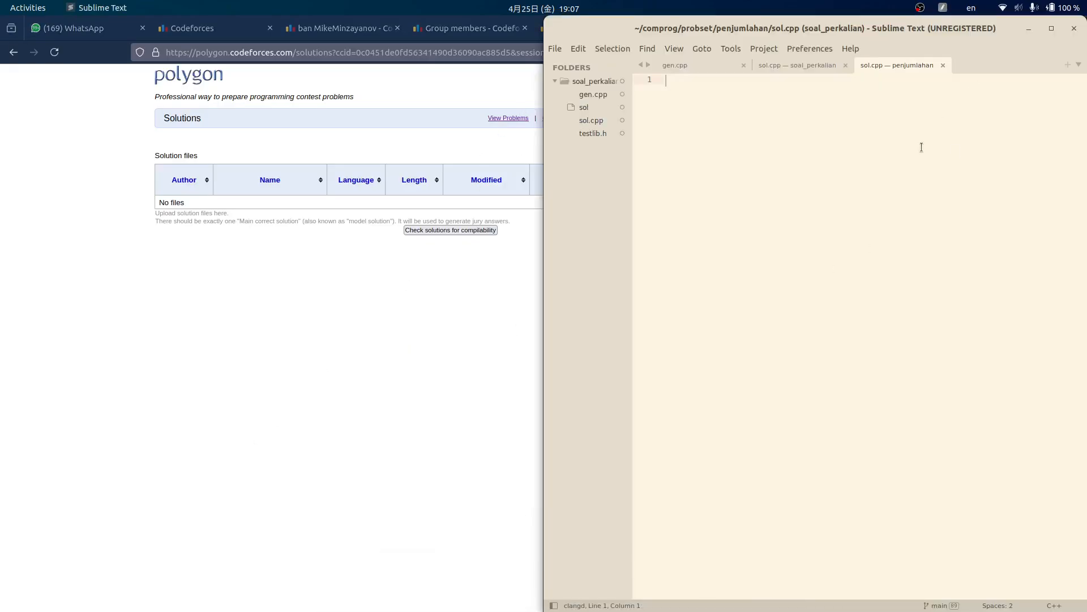
{"action": "left_click", "coordinate": [846, 65]}
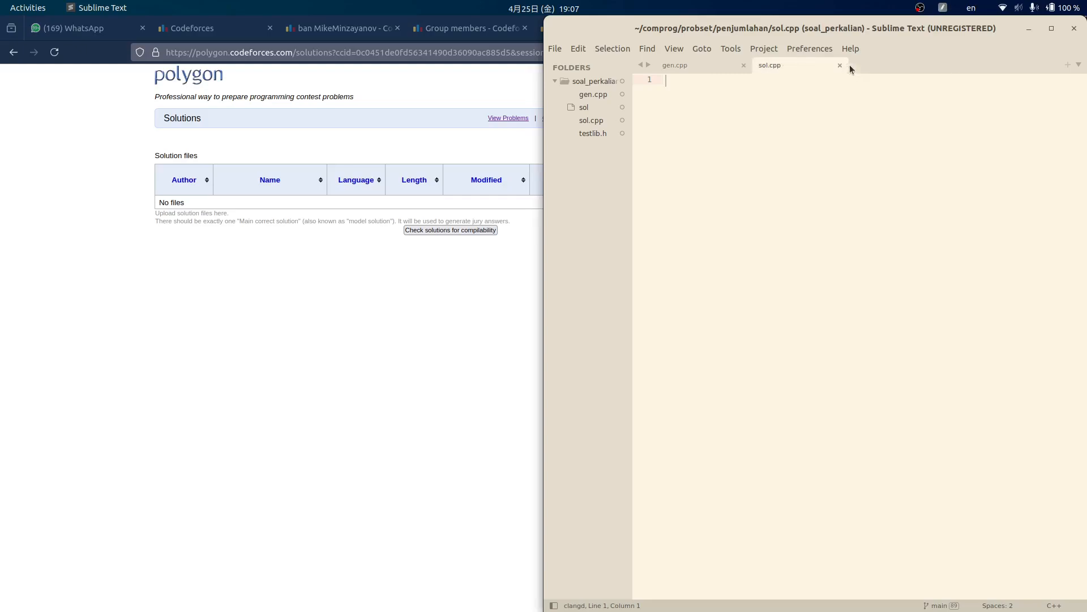
{"action": "left_click", "coordinate": [743, 65]}
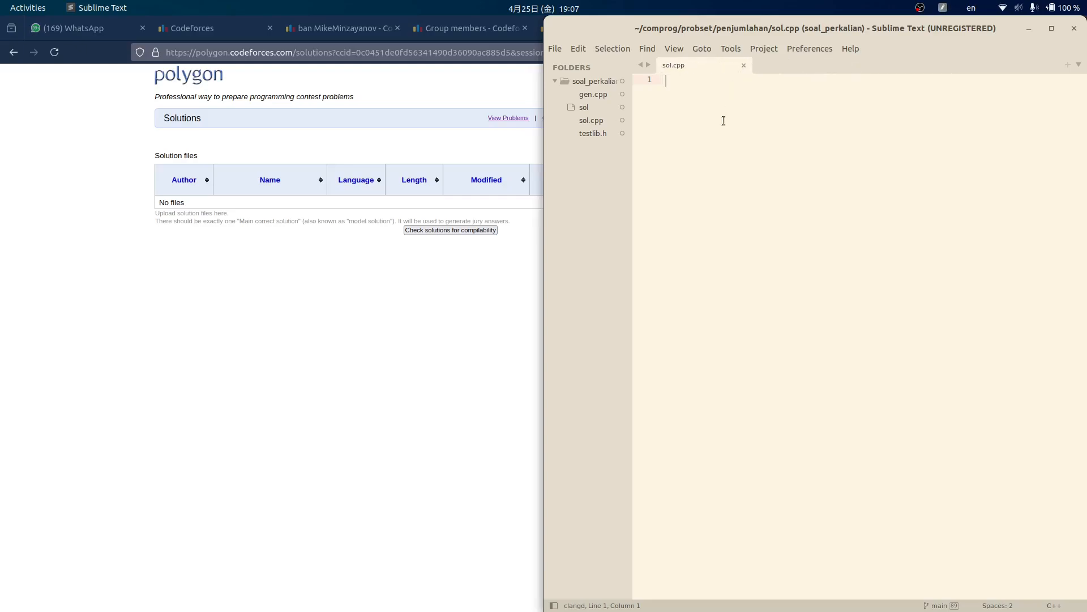
- Write the skeleton: bits/stdc++.h include, using namespace std, and a main reading n
{"action": "type", "text": "#includ"}
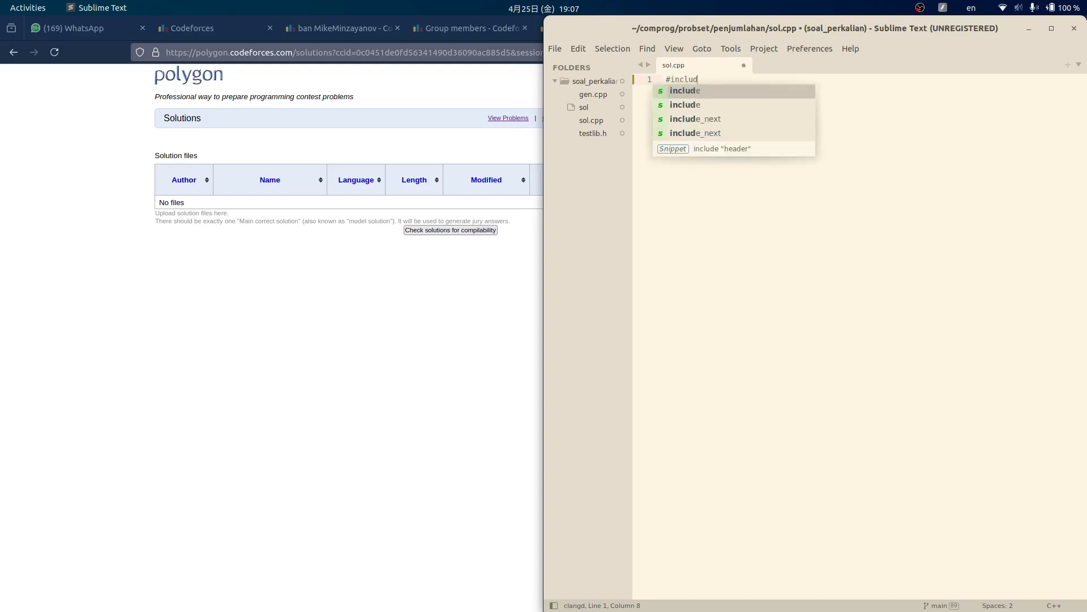
{"action": "type", "text": "e<bits/"}
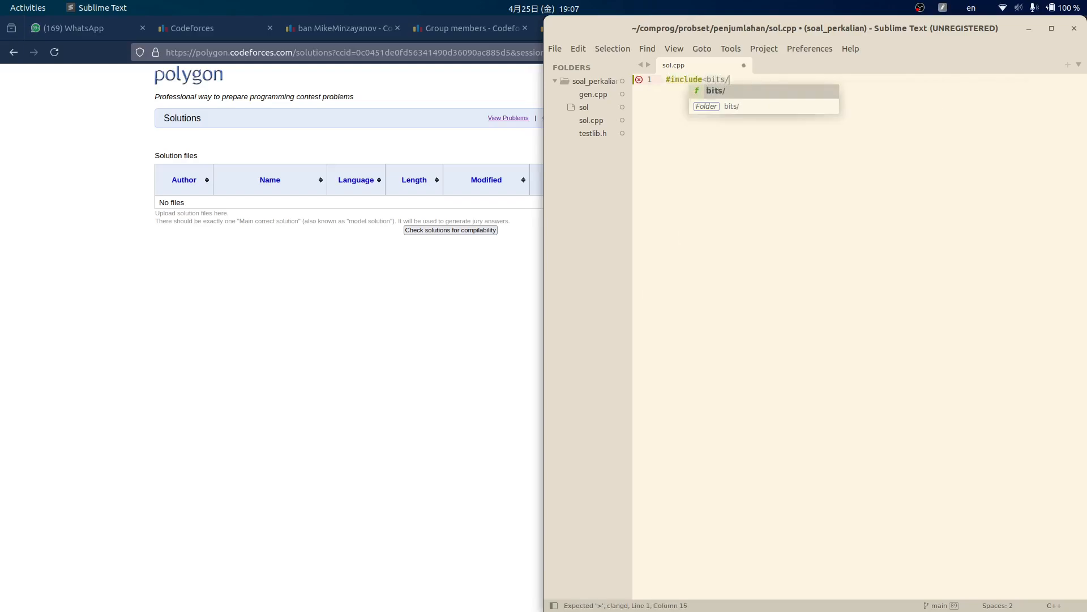
{"action": "type", "text": "stdc++."}
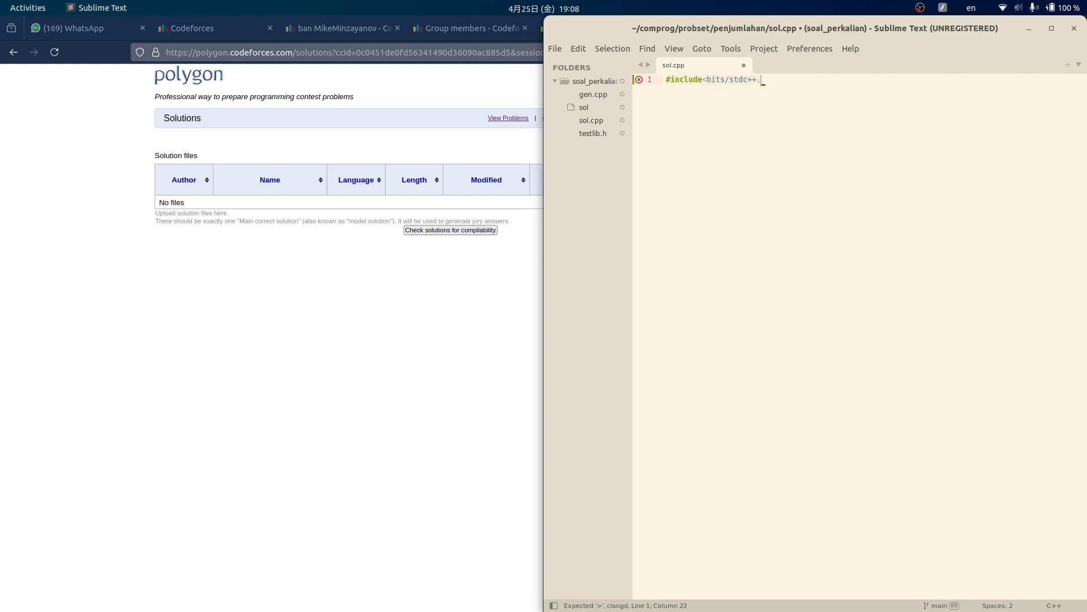
{"action": "type", "text": "h>"}
{"action": "key", "text": "Return"}
{"action": "type", "text": "using na"}
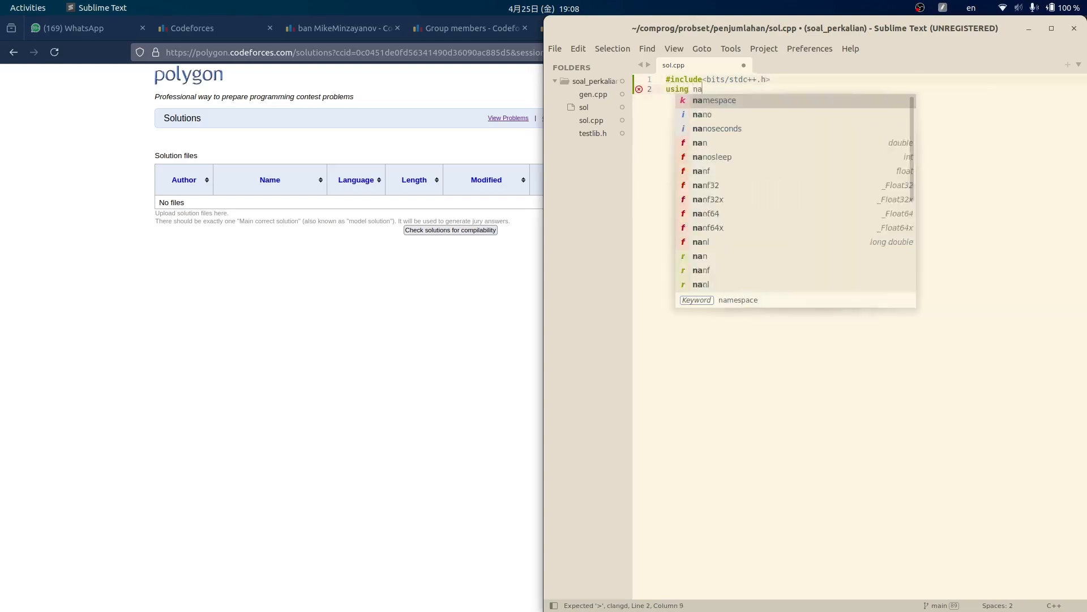
{"action": "type", "text": "mespace std;"}
{"action": "key", "text": "Return"}
{"action": "key", "text": "Return"}
{"action": "type", "text": "i"}
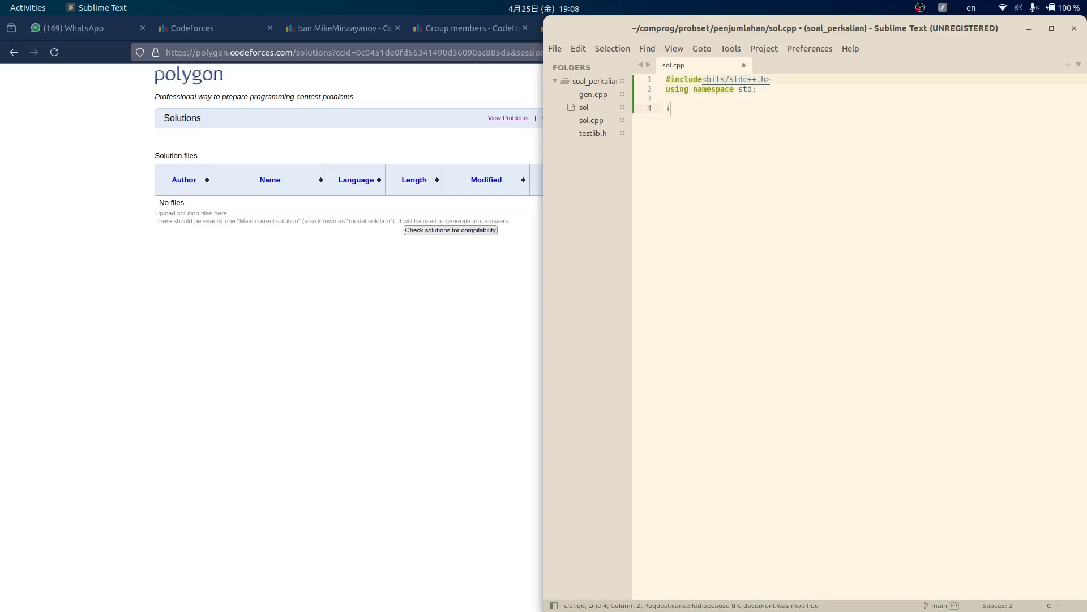
{"action": "type", "text": "nt main(){"}
{"action": "key", "text": "Return"}
{"action": "key", "text": "Return"}
{"action": "type", "text": "}"}
{"action": "key", "text": "Up"}
{"action": "key", "text": "Up"}
{"action": "type", "text": "int n;"}
{"action": "key", "text": "Return"}
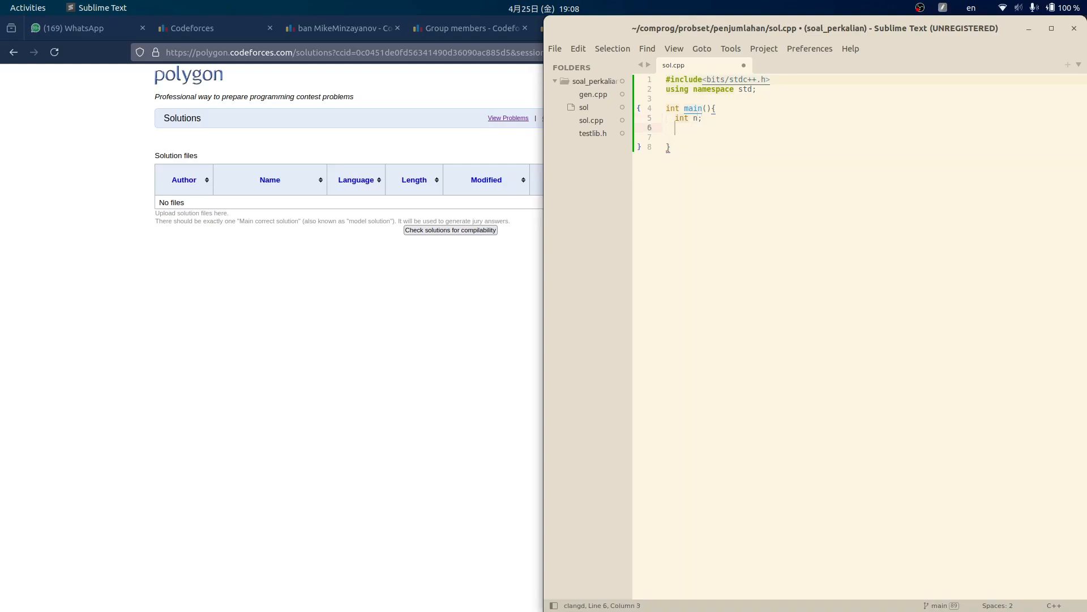
{"action": "type", "text": "cin >> n;"}
- Add '#define int long long' above main and change main's return type to signed
{"action": "key", "text": "Up"}
{"action": "key", "text": "Return"}
{"action": "key", "text": "Return"}
{"action": "type", "text": "#"}
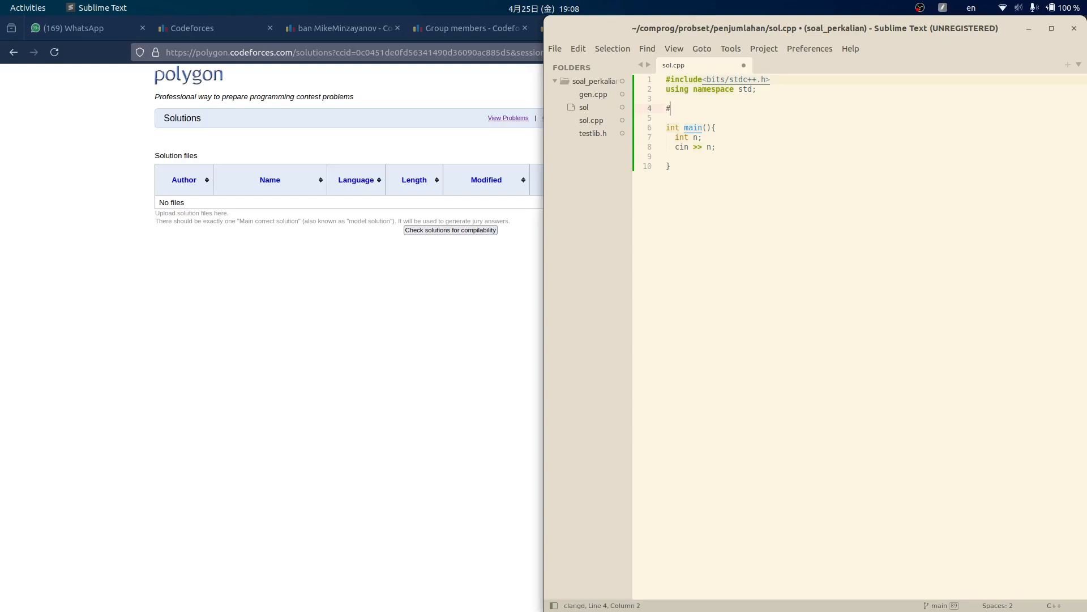
{"action": "type", "text": "define int long long"}
{"action": "key", "text": "Escape"}
{"action": "key", "text": "Down"}
{"action": "key", "text": "Up"}
{"action": "key", "text": "Down"}
{"action": "key", "text": "Up"}
{"action": "key", "text": "Down"}
{"action": "key", "text": "Down"}
{"action": "key", "text": "Home"}
{"action": "key", "text": "ctrl+Right"}
{"action": "key", "text": "ctrl+BackSpace"}
{"action": "type", "text": "signed"}
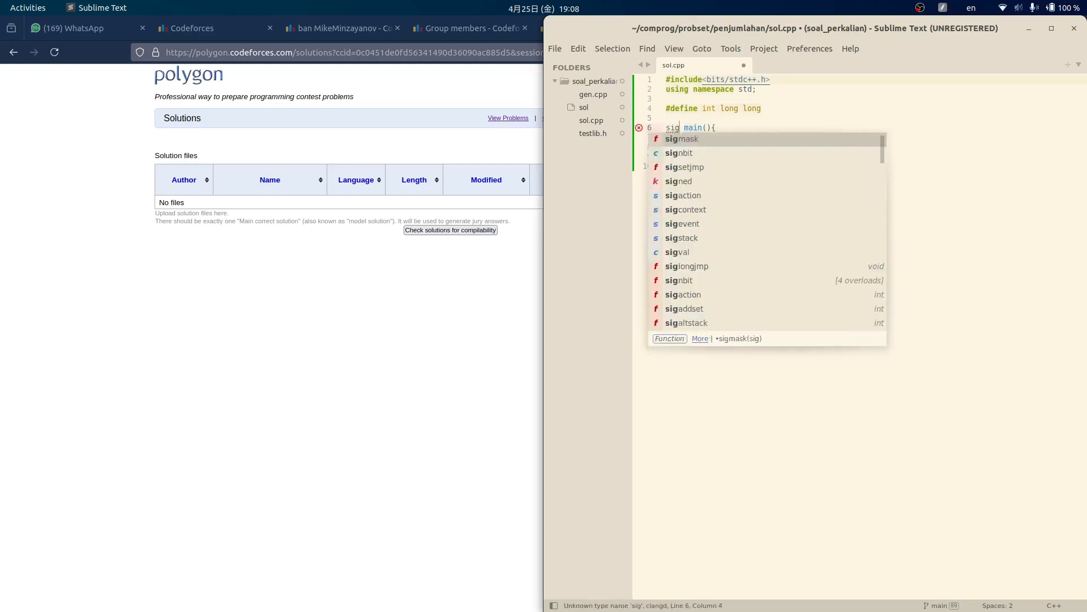
{"action": "key", "text": "Escape"}
- Sum the inputs into res with a while(n--) loop, print res, and save
{"action": "key", "text": "Down"}
{"action": "key", "text": "Down"}
{"action": "key", "text": "End"}
{"action": "key", "text": "Return"}
{"action": "key", "text": "Return"}
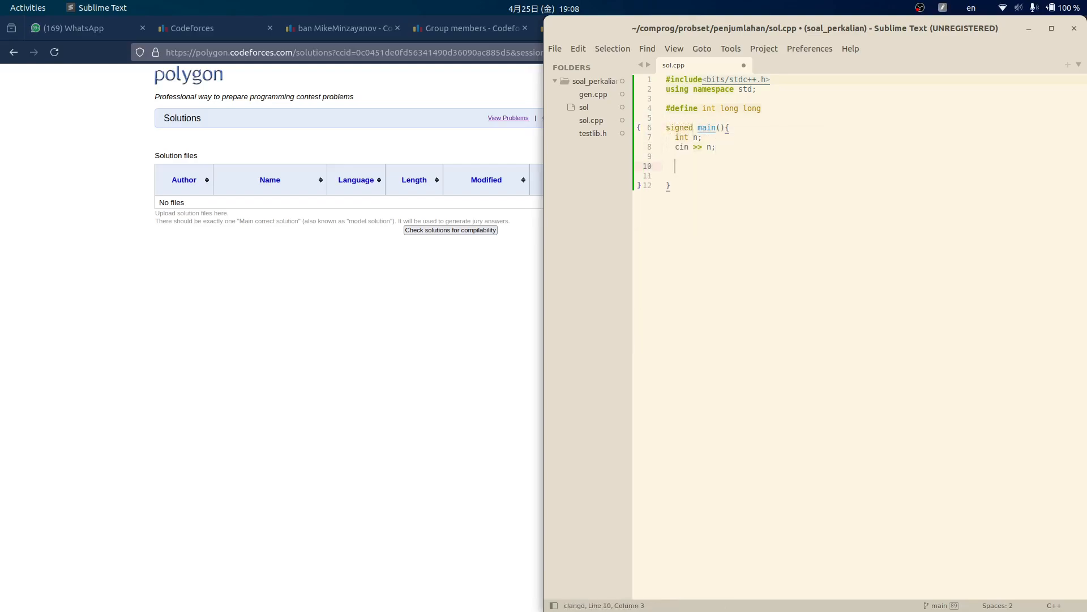
{"action": "type", "text": "int res = 0;"}
{"action": "key", "text": "Return"}
{"action": "type", "text": "for(i"}
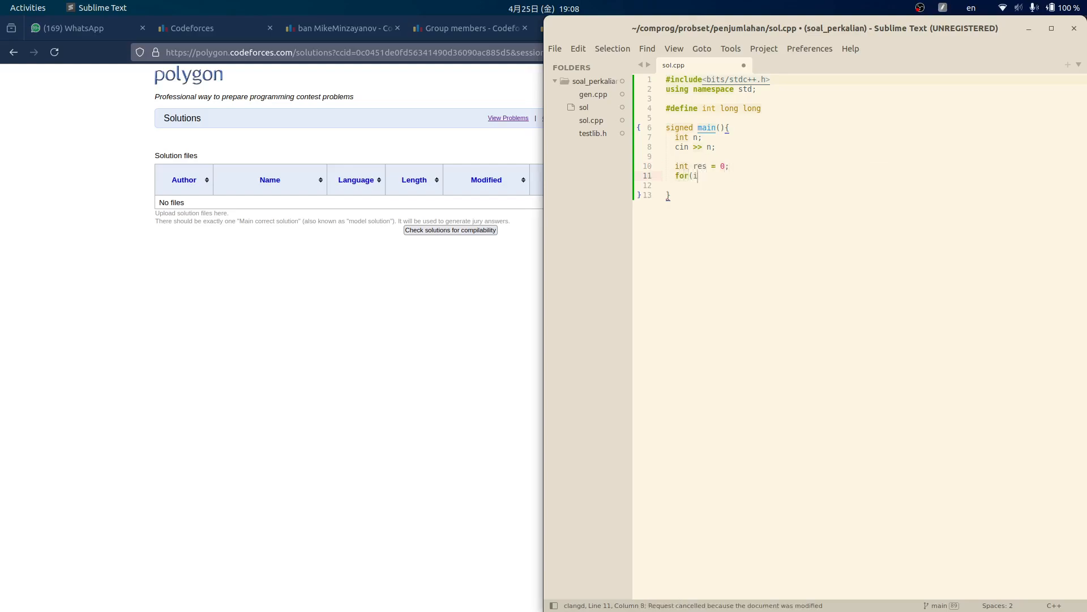
{"action": "type", "text": "nt i = 0;"}
{"action": "key", "text": "shift+Home"}
{"action": "type", "text": "while"}
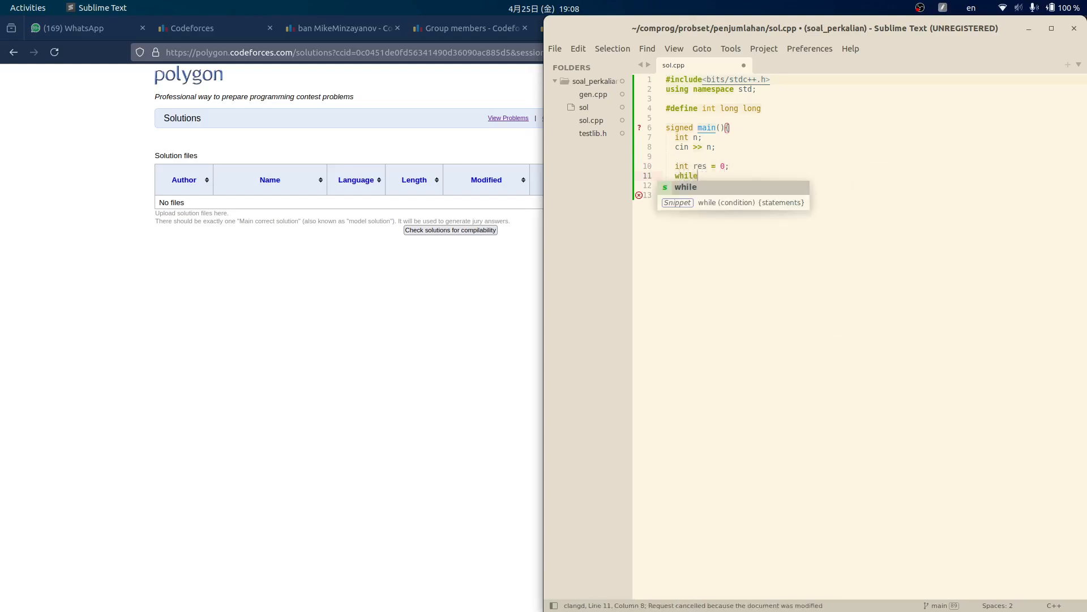
{"action": "type", "text": "(n--){"}
{"action": "key", "text": "Return"}
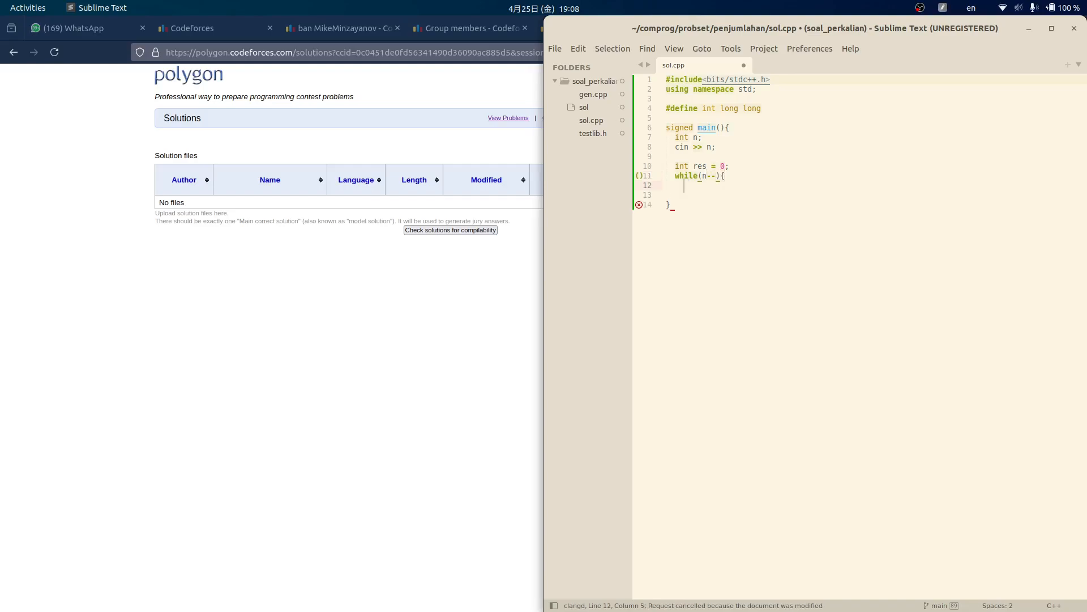
{"action": "type", "text": "int x; cin >"}
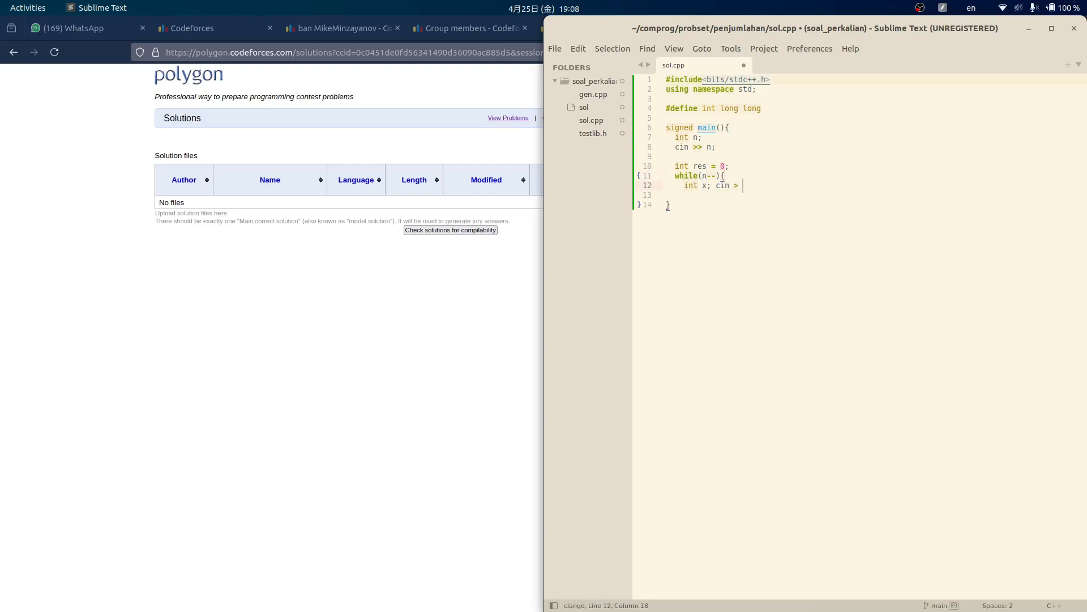
{"action": "type", "text": "> x; res += x;"}
{"action": "key", "text": "Return"}
{"action": "type", "text": "}"}
{"action": "key", "text": "Return"}
{"action": "type", "text": "cout <"}
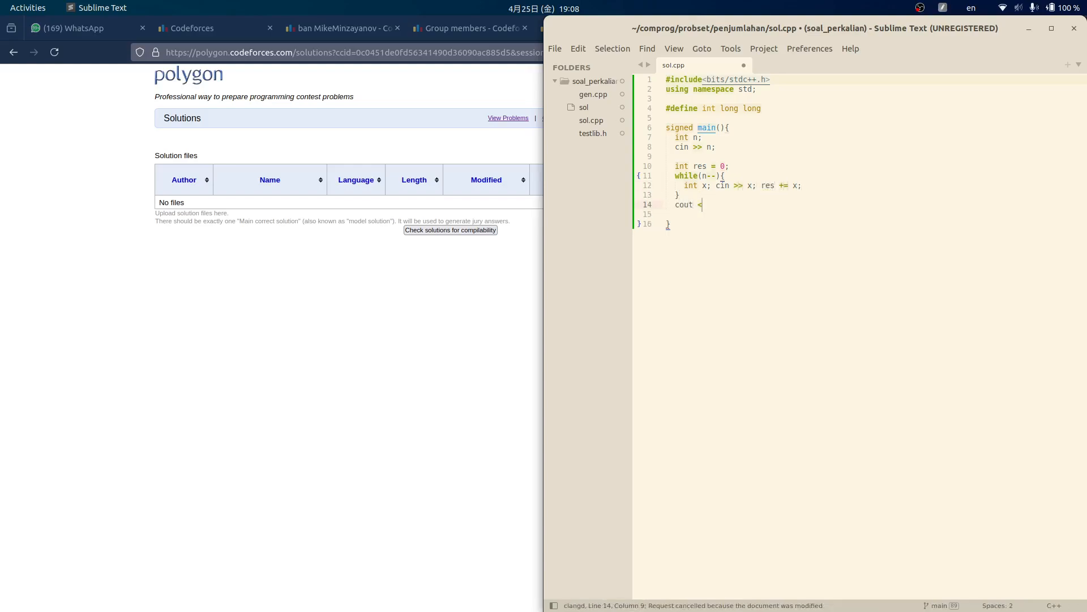
{"action": "type", "text": "< res << ' ';"}
{"action": "key", "text": "ctrl+s"}
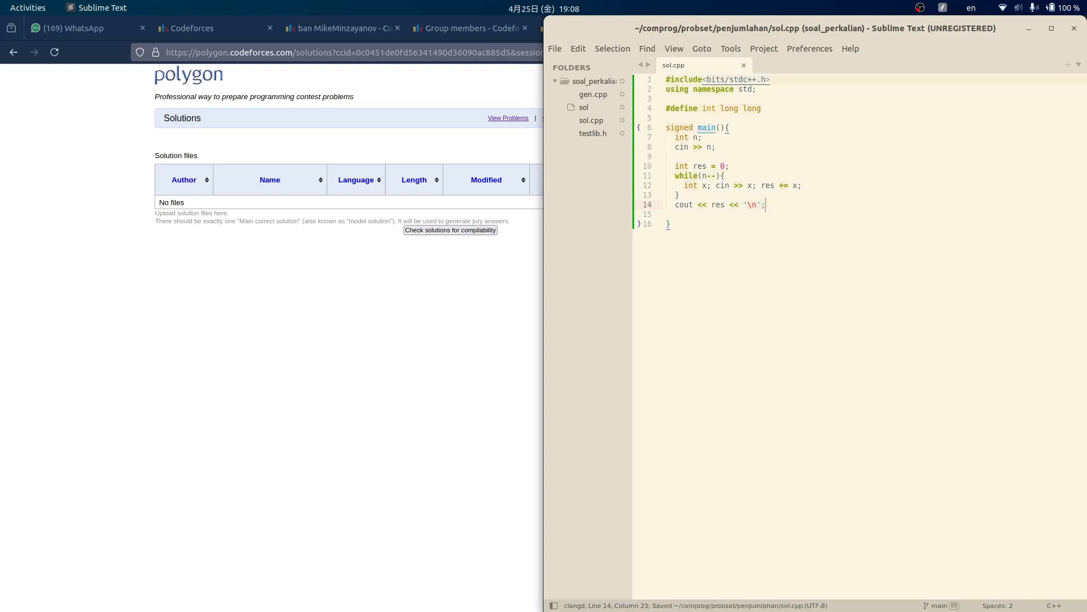
{"action": "key", "text": "Delete"}
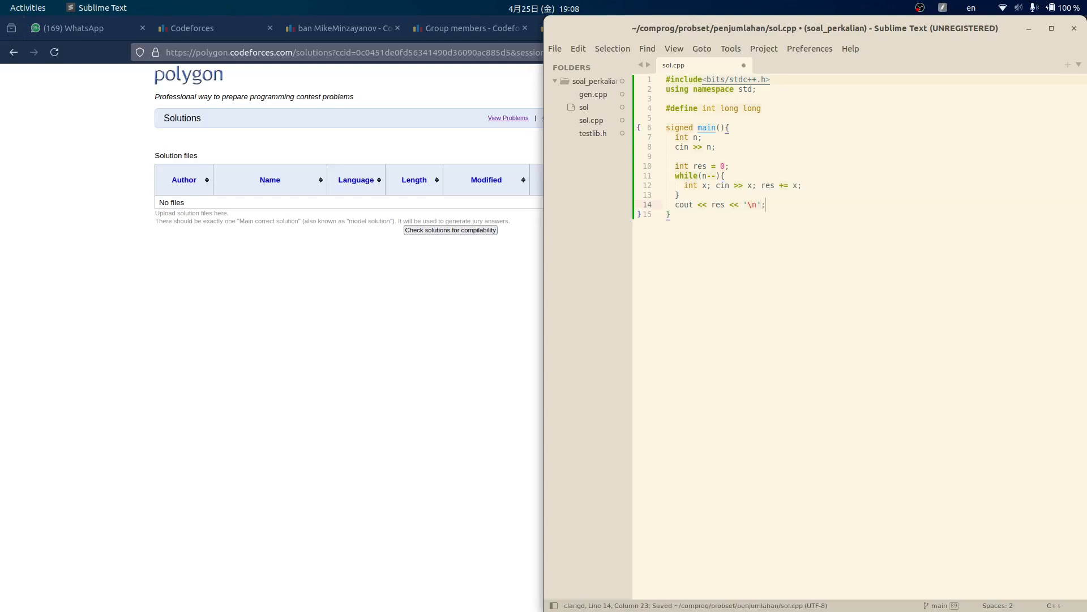
{"action": "key", "text": "ctrl+s"}
- Save sol.cpp and copy its entire code
{"action": "left_click", "coordinate": [903, 154]}
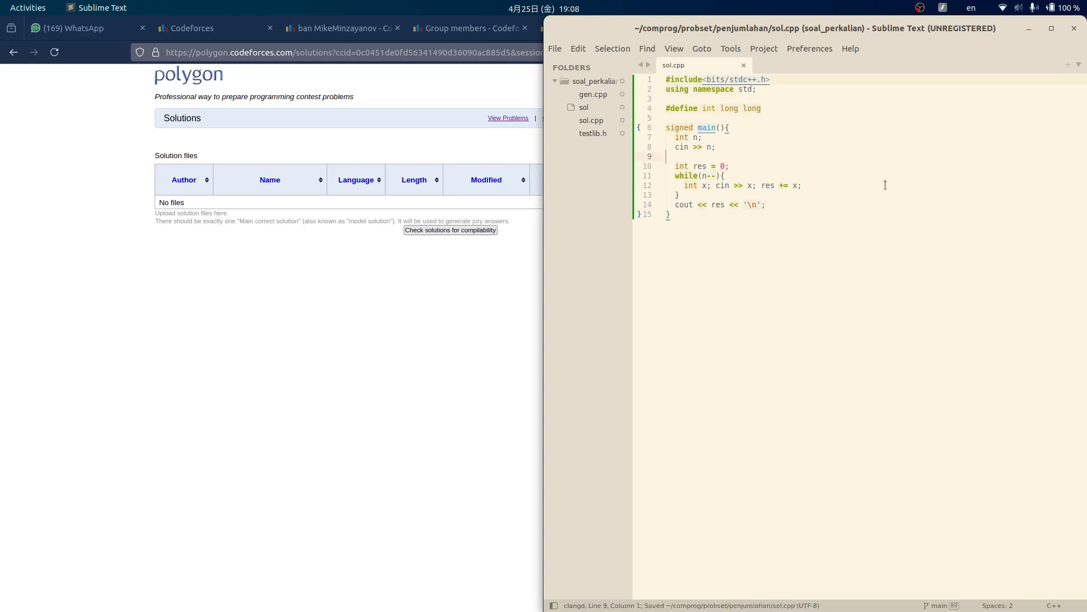
{"action": "key", "text": "ctrl+a"}
{"action": "key", "text": "ctrl+c"}
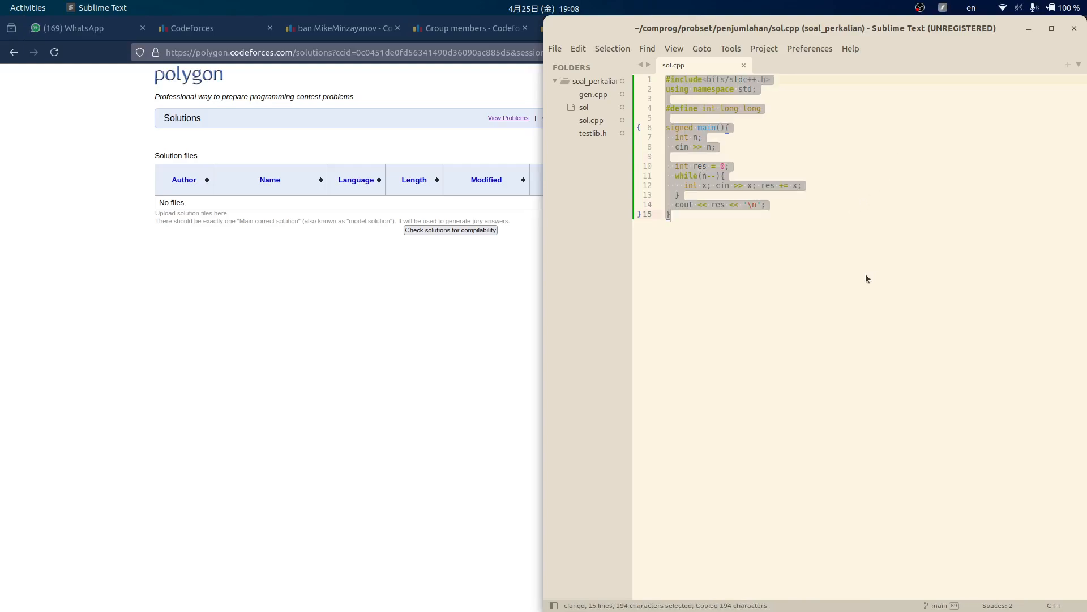
{"action": "left_click", "coordinate": [863, 250]}
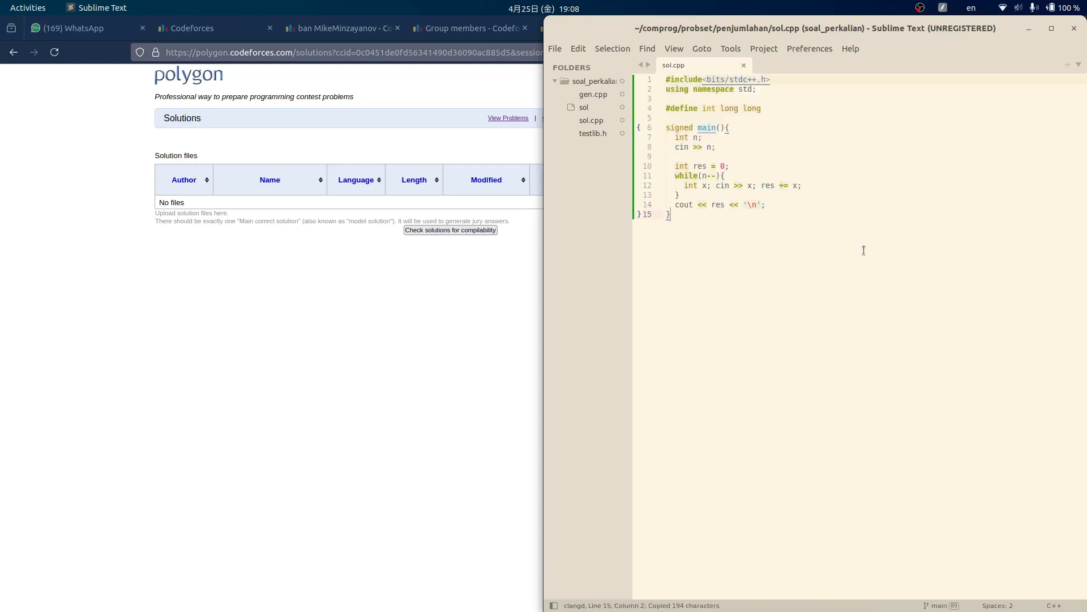
{"action": "left_click", "coordinate": [309, 346]}
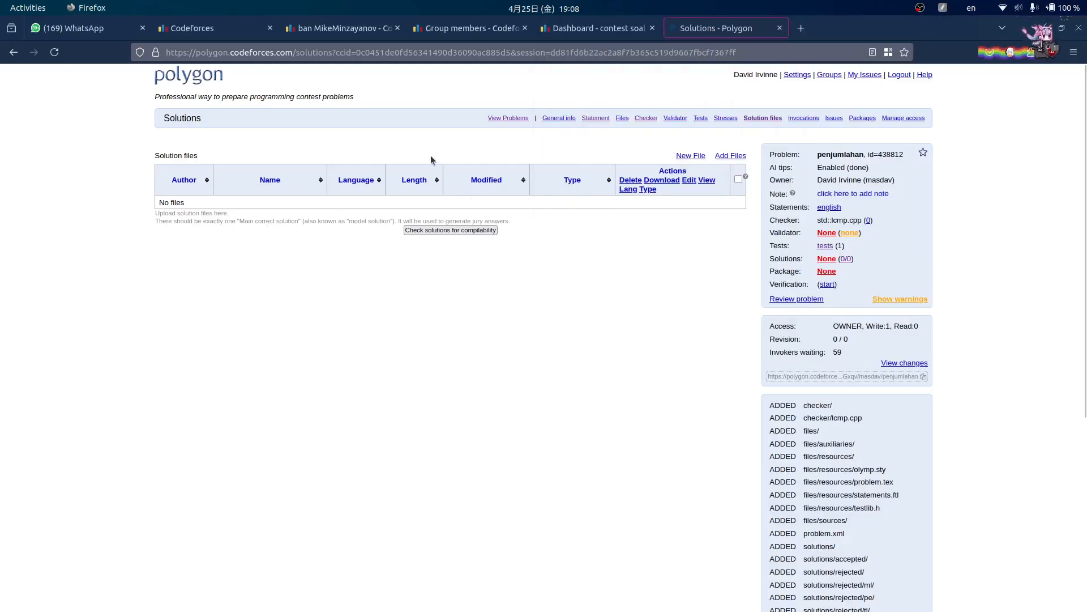
{"action": "key", "text": "alt+Tab"}
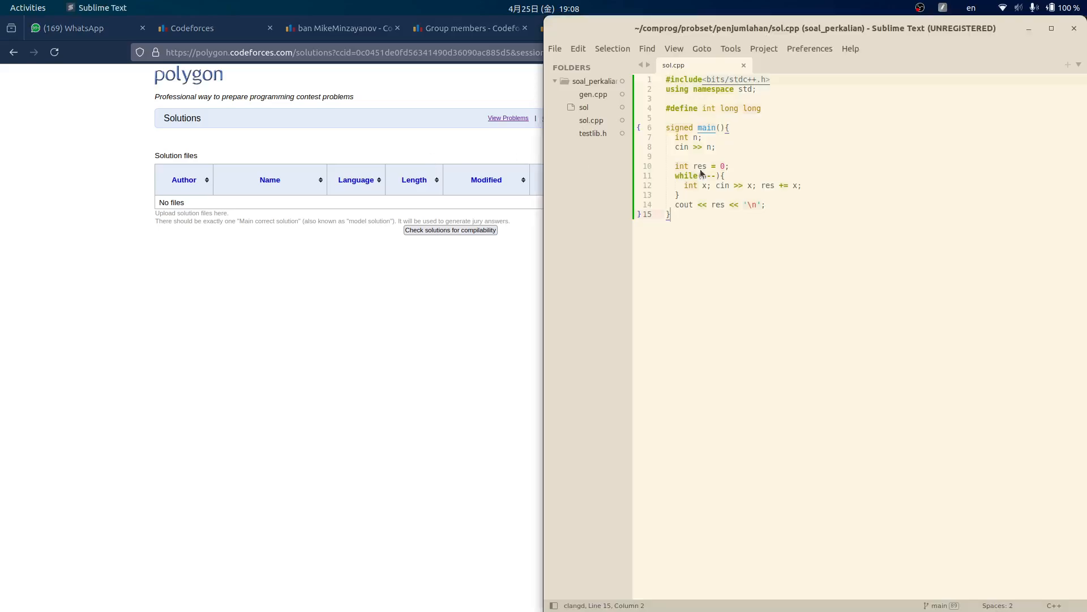
{"action": "left_click_drag", "start_coordinate": [746, 272], "coordinate": [692, 68]}
{"action": "left_click", "coordinate": [790, 148]}
{"action": "key", "text": "ctrl+s"}
{"action": "left_click_drag", "start_coordinate": [715, 248], "coordinate": [657, 79]}
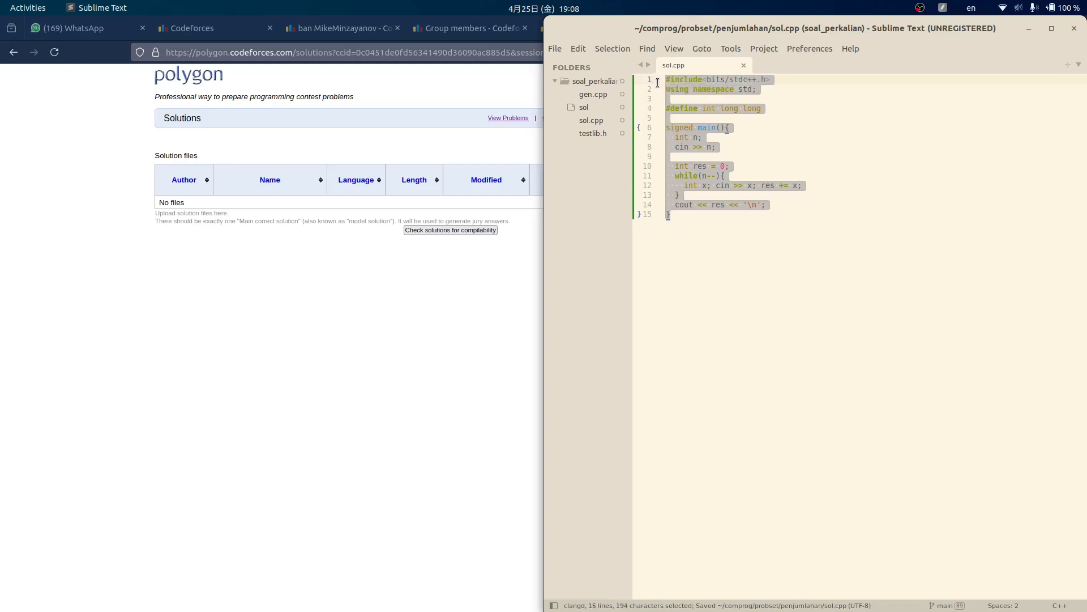
{"action": "left_click", "coordinate": [912, 147]}
{"action": "key", "text": "ctrl+a"}
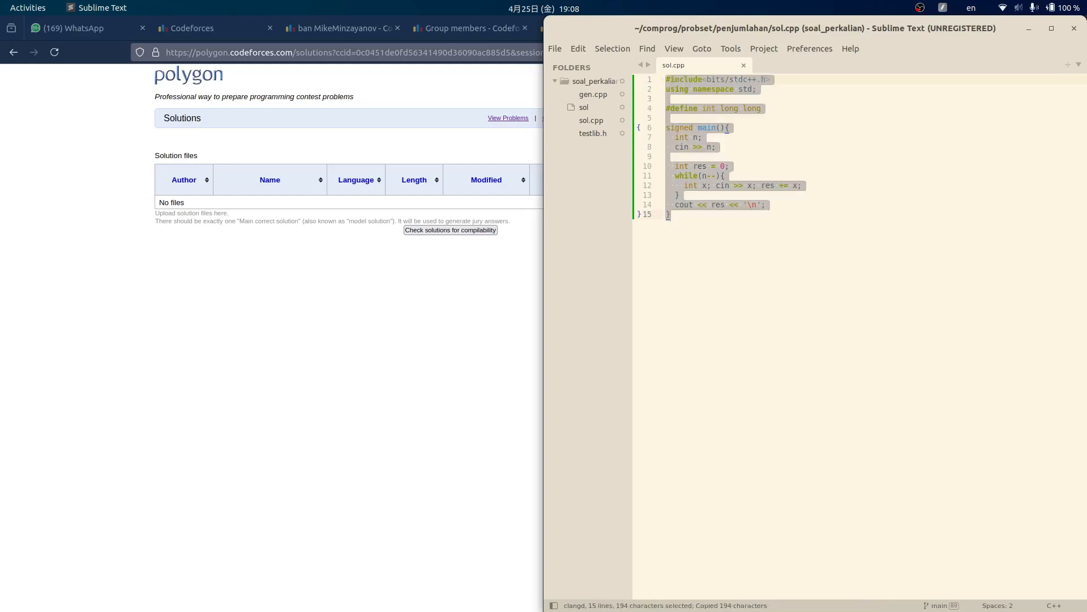
{"action": "key", "text": "alt+Tab"}
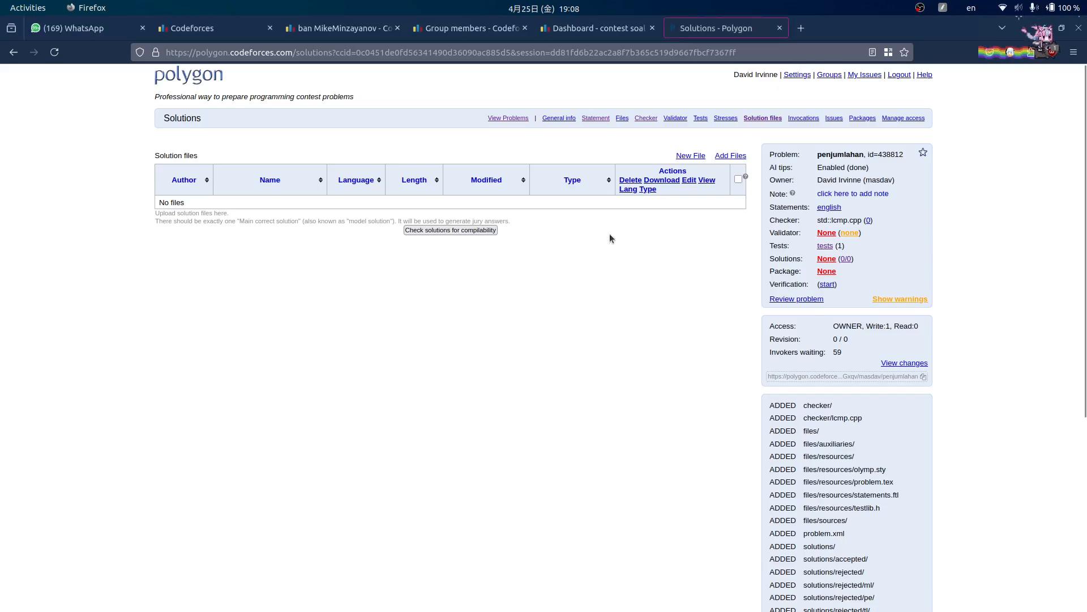
- Open the solution upload form and pick cpp.g++17 as the language
{"action": "left_click", "coordinate": [693, 156]}
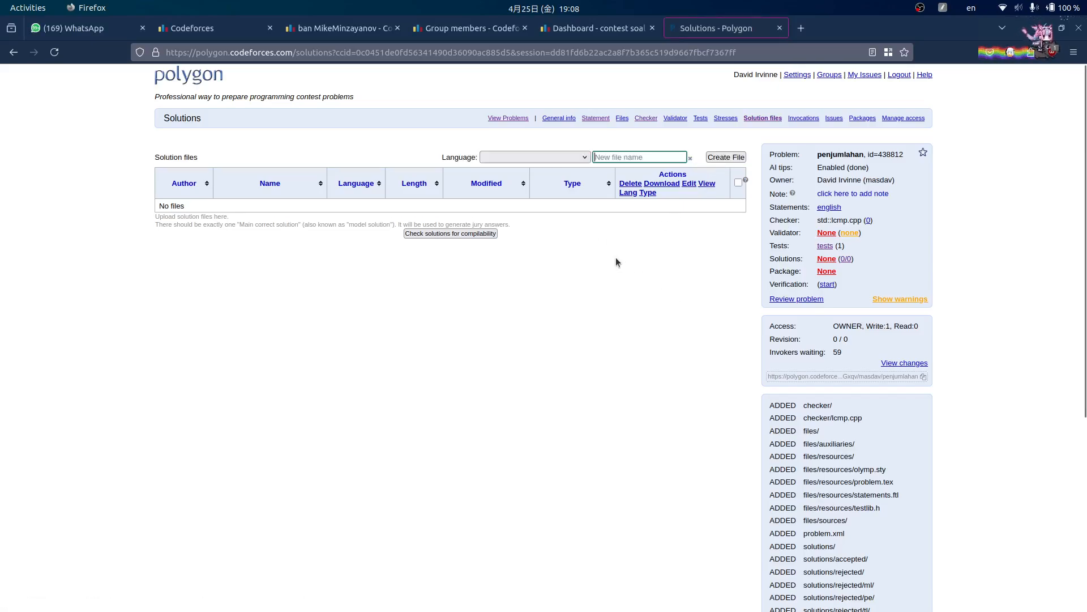
{"action": "left_click", "coordinate": [691, 158]}
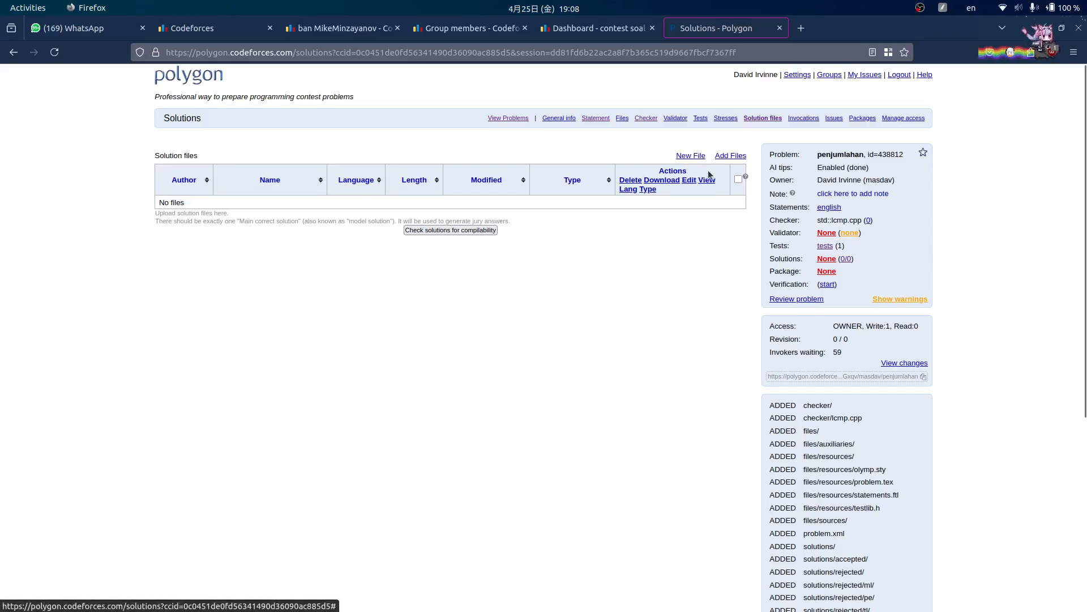
{"action": "left_click", "coordinate": [729, 157]}
{"action": "left_click", "coordinate": [513, 157]}
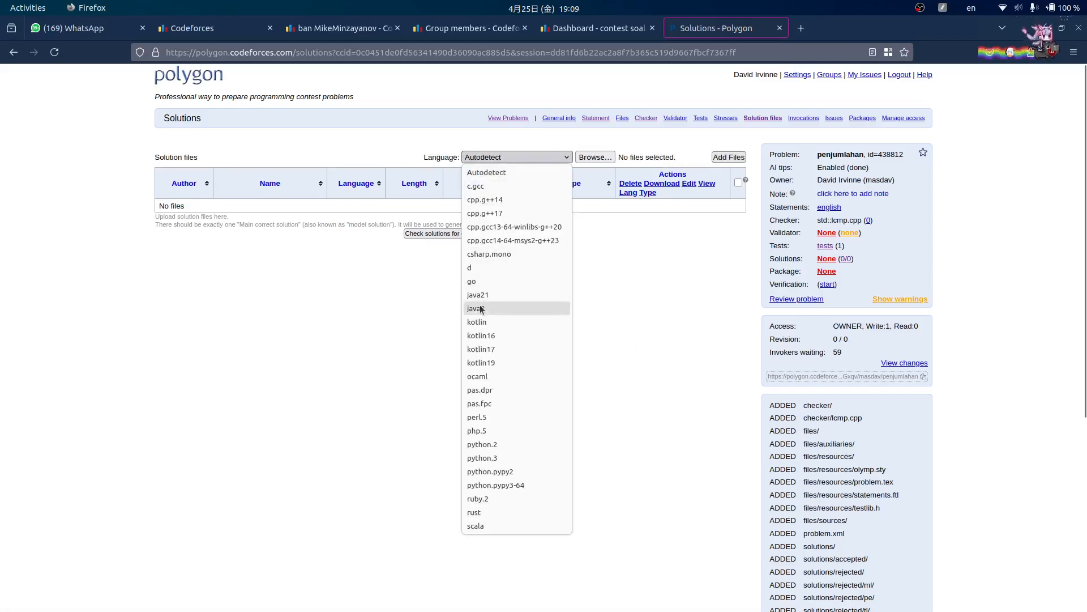
{"action": "left_click", "coordinate": [512, 204]}
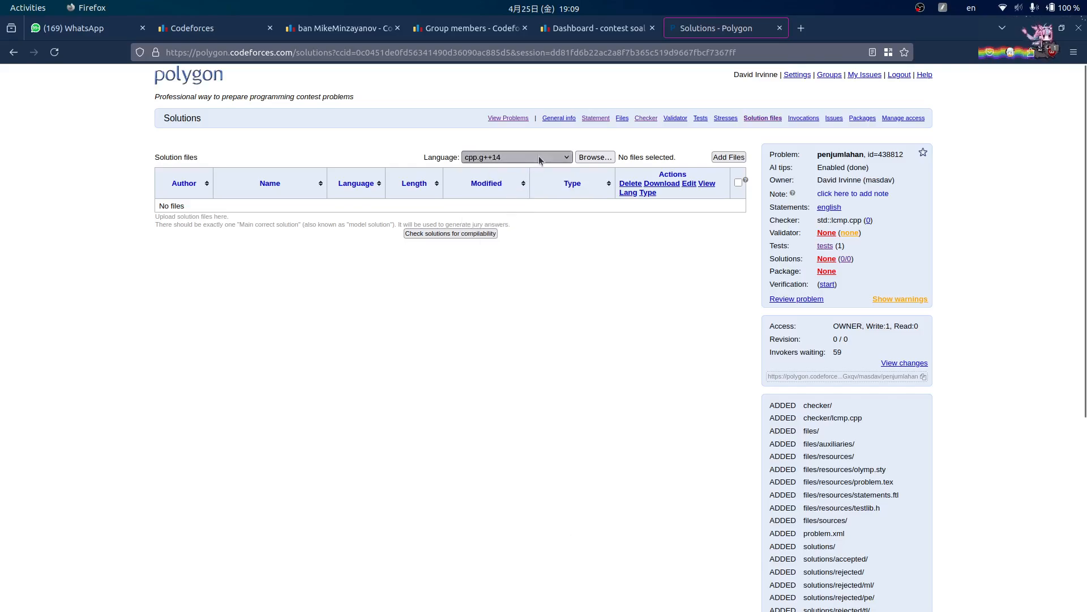
{"action": "left_click", "coordinate": [539, 155]}
{"action": "left_click", "coordinate": [505, 213]}
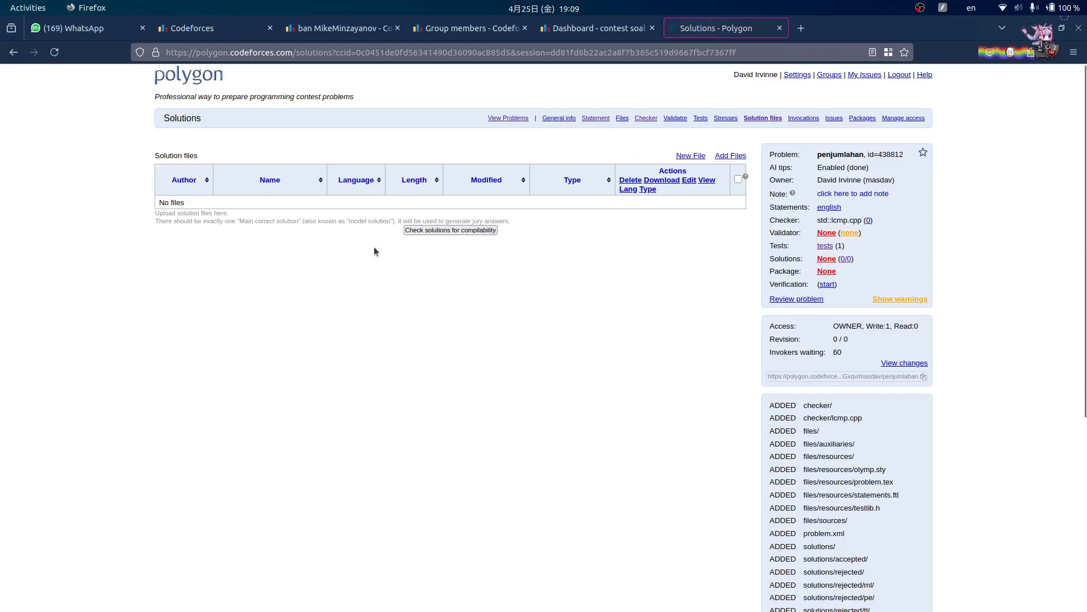
- Create a new cpp.g++17 file sol.cpp, paste the copied code, and create it
{"action": "left_click", "coordinate": [688, 159]}
{"action": "left_click", "coordinate": [542, 155]}
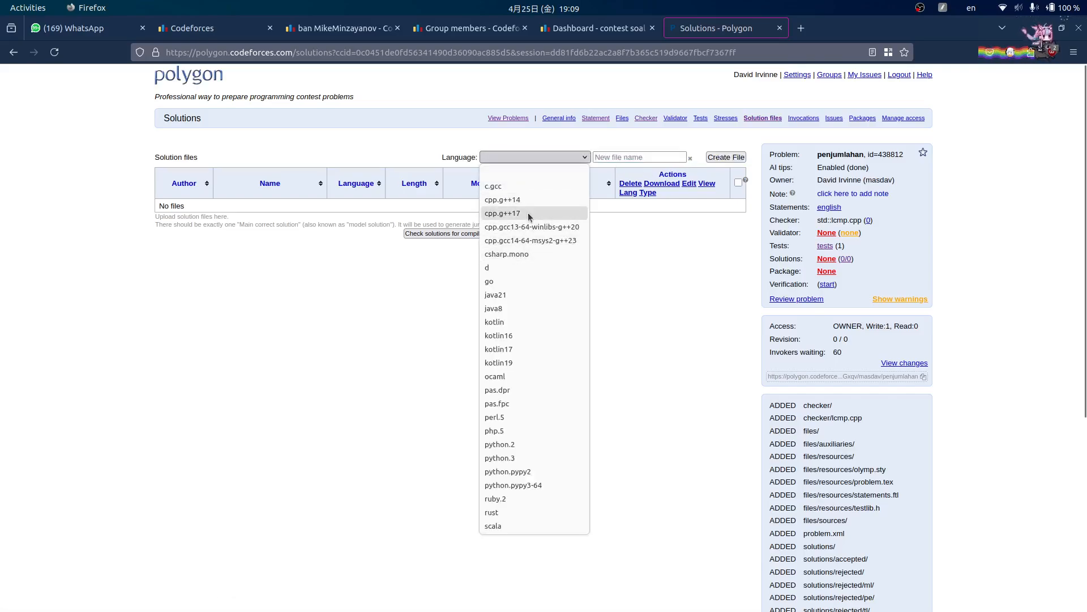
{"action": "left_click", "coordinate": [528, 213]}
{"action": "left_click", "coordinate": [660, 159]}
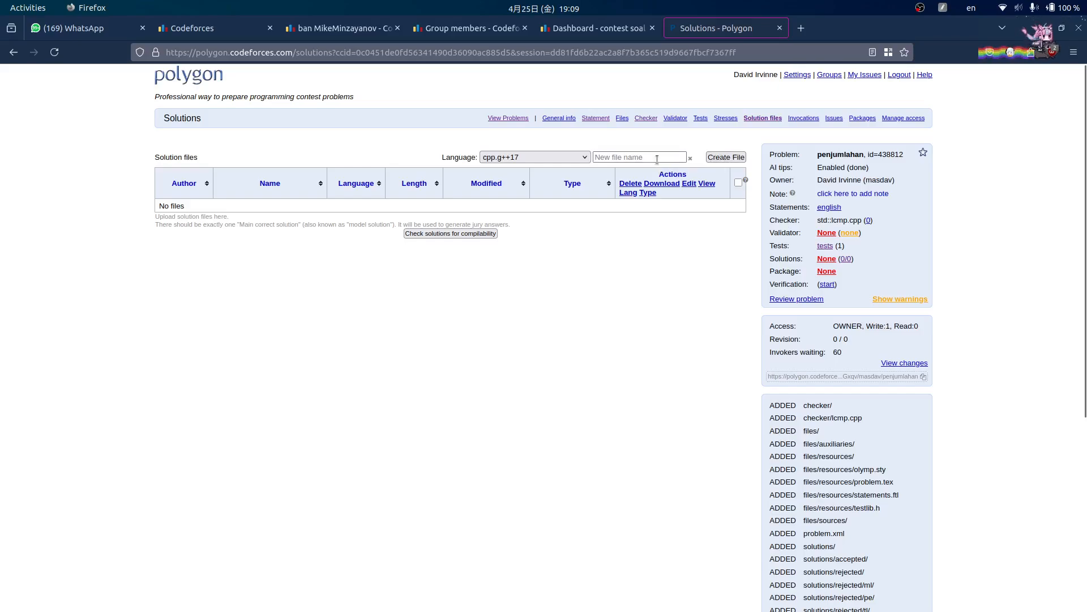
{"action": "type", "text": "sol.cpp"}
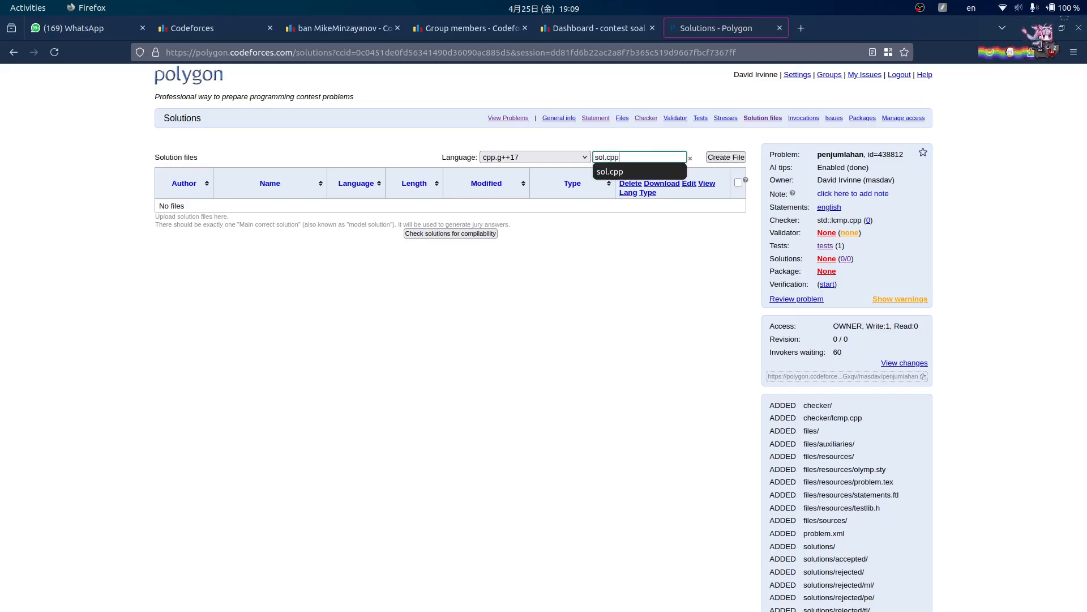
{"action": "key", "text": "Return"}
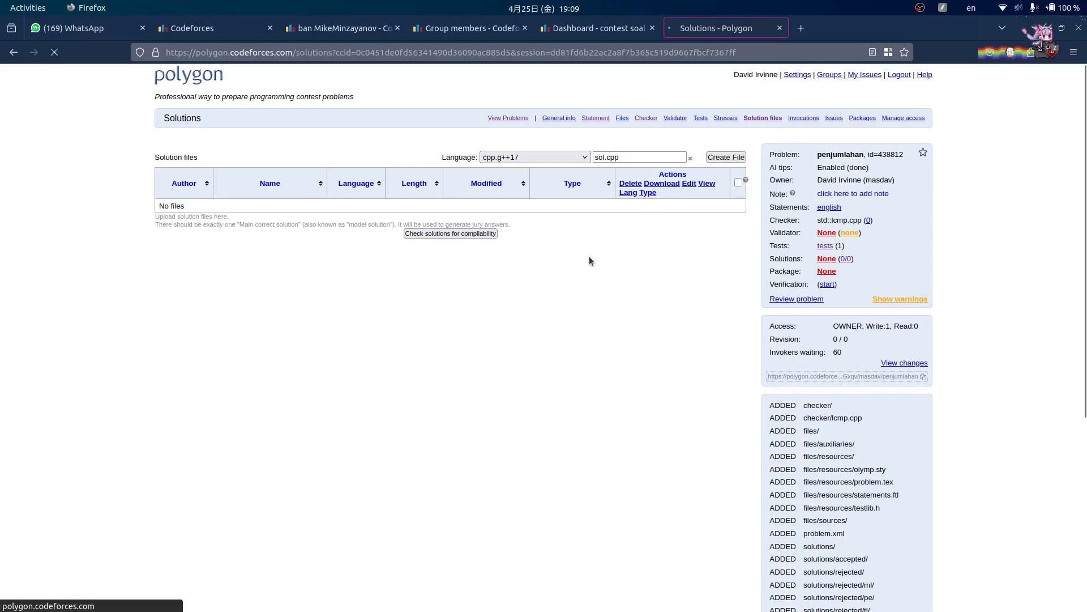
{"action": "left_click", "coordinate": [441, 224]}
{"action": "key", "text": "ctrl+v"}
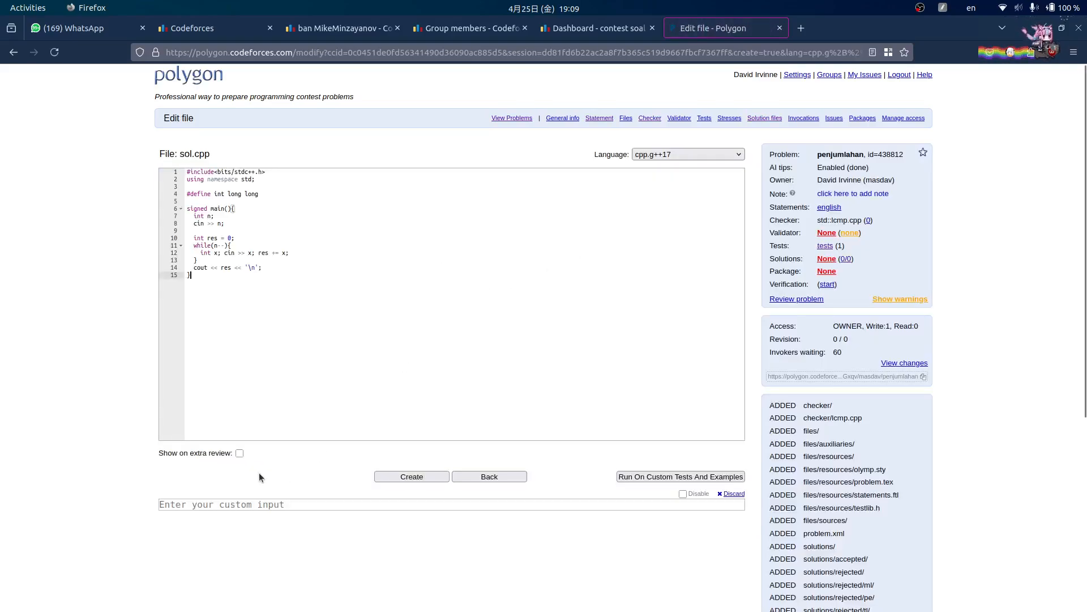
{"action": "left_click", "coordinate": [385, 476]}
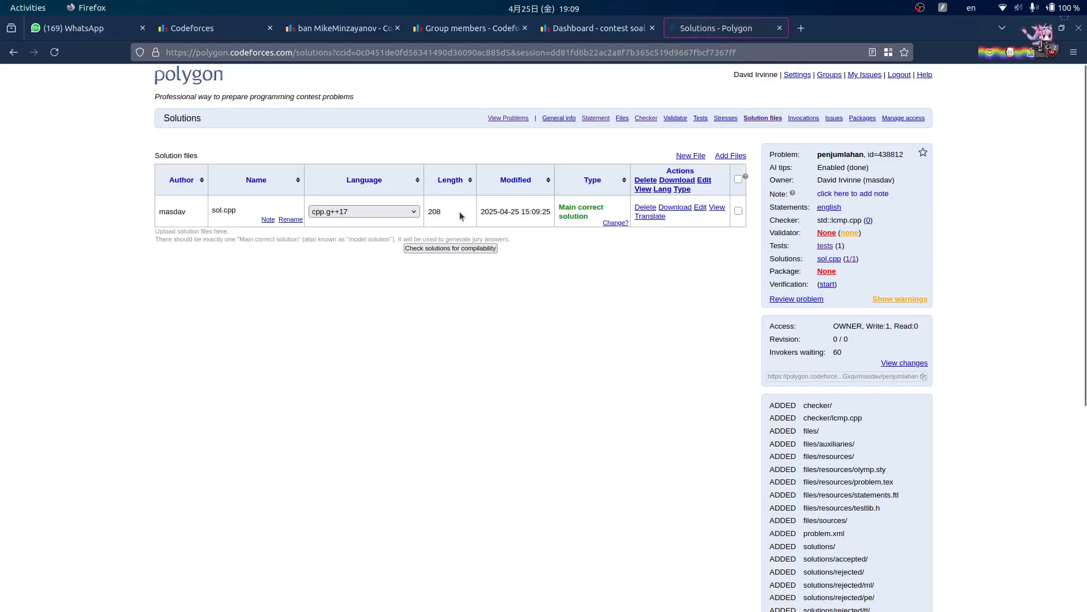
{"action": "left_click", "coordinate": [607, 352]}
- Open the problem's tests page and arrange the terminal and file browser windows
{"action": "left_click", "coordinate": [825, 246]}
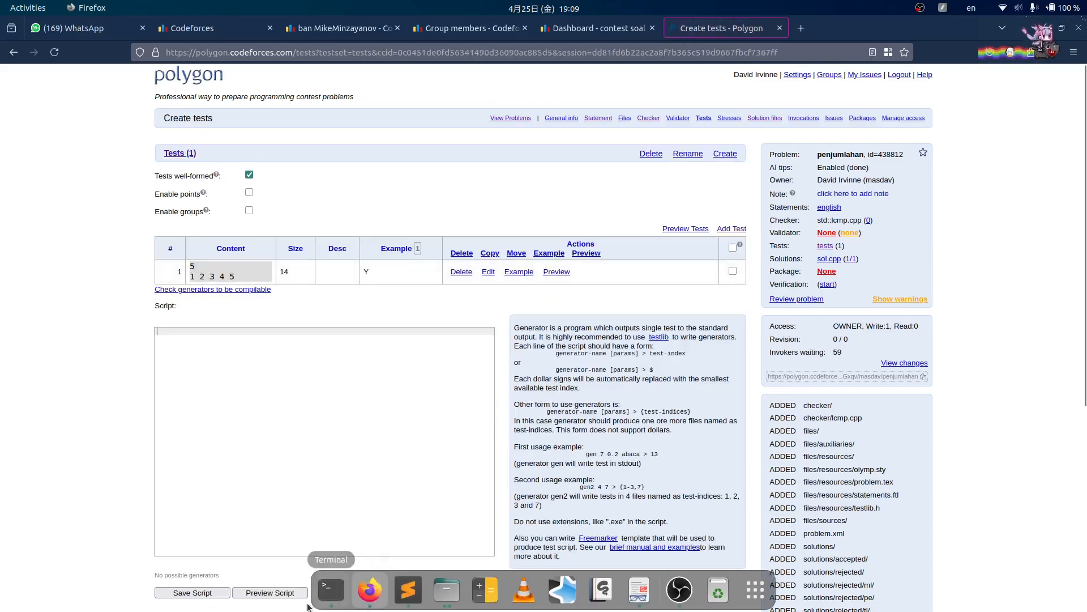
{"action": "left_click", "coordinate": [331, 589]}
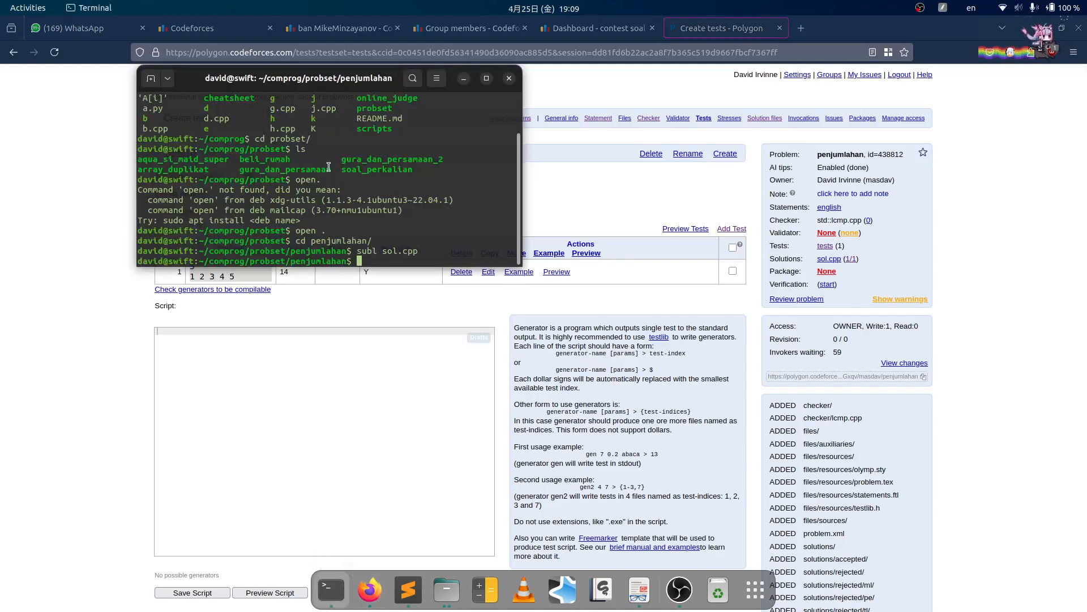
{"action": "left_click", "coordinate": [26, 442]}
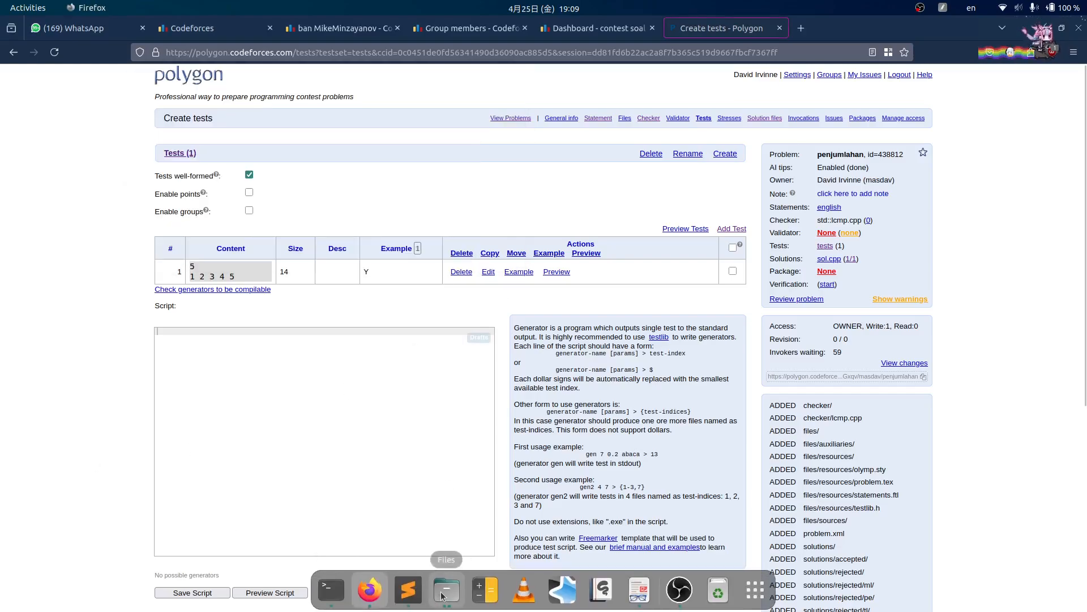
{"action": "left_click", "coordinate": [447, 589]}
{"action": "left_click_drag", "start_coordinate": [388, 60], "coordinate": [708, 179]}
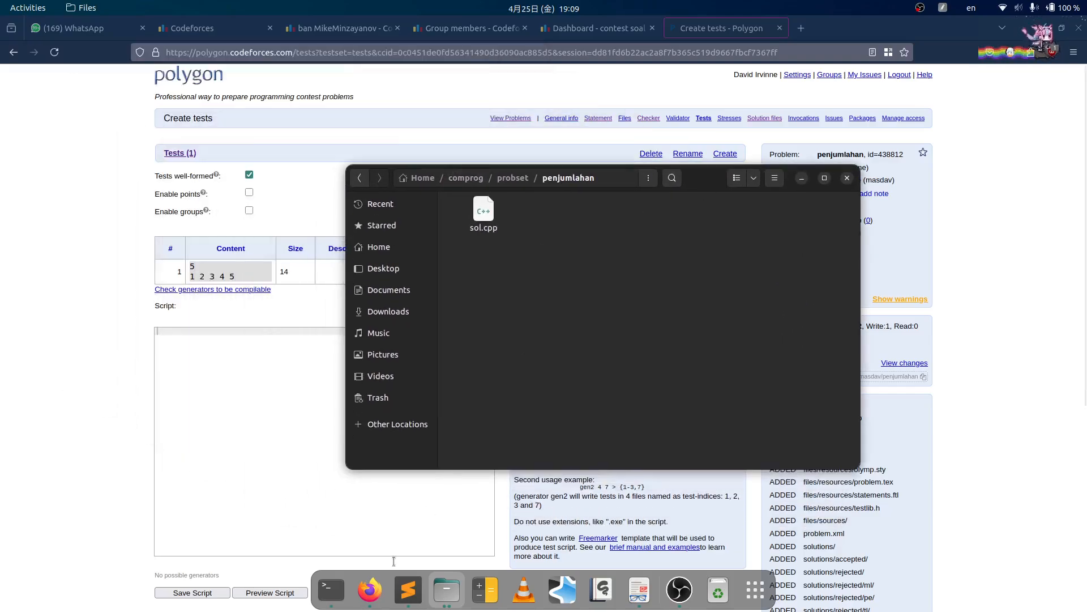
{"action": "left_click", "coordinate": [408, 486]}
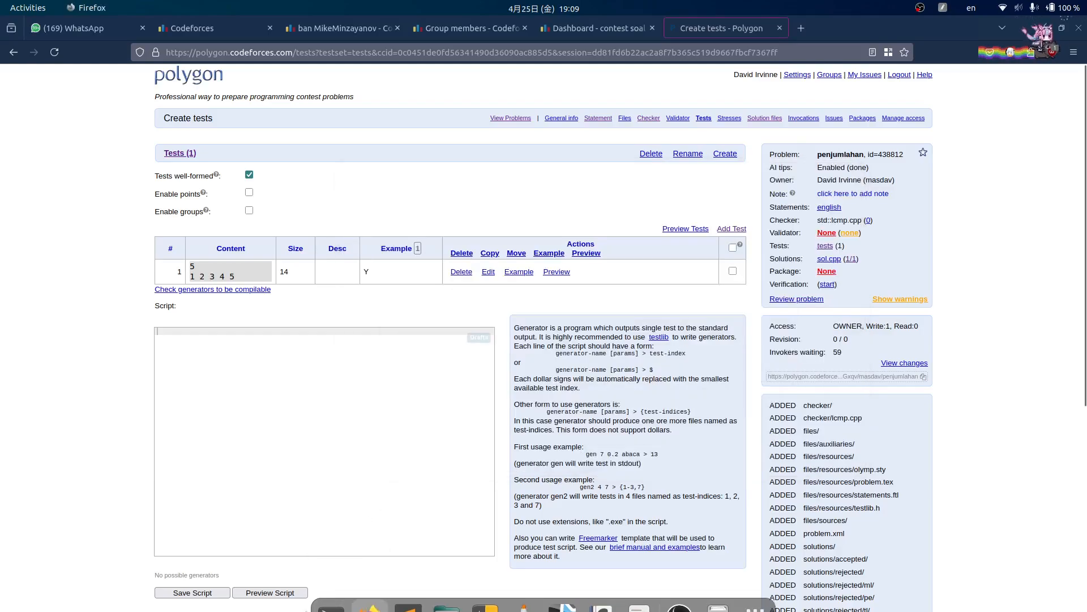
- Run 'subl gen.cpp' in the terminal to create a new generator file
{"action": "key", "text": "super+1"}
{"action": "type", "text": "subl g"}
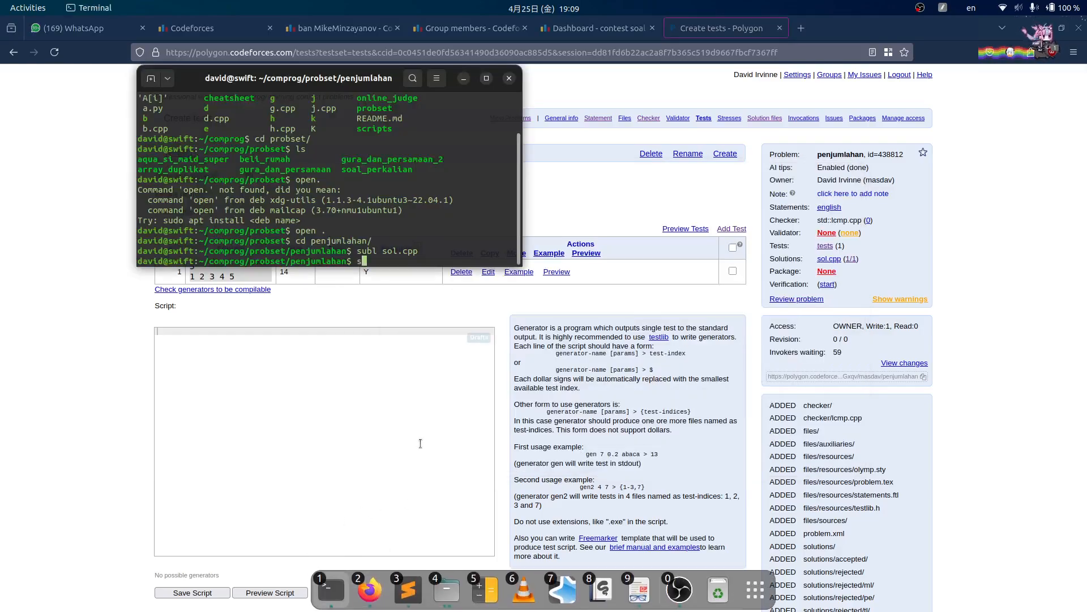
{"action": "type", "text": "en.cpp"}
{"action": "key", "text": "Return"}
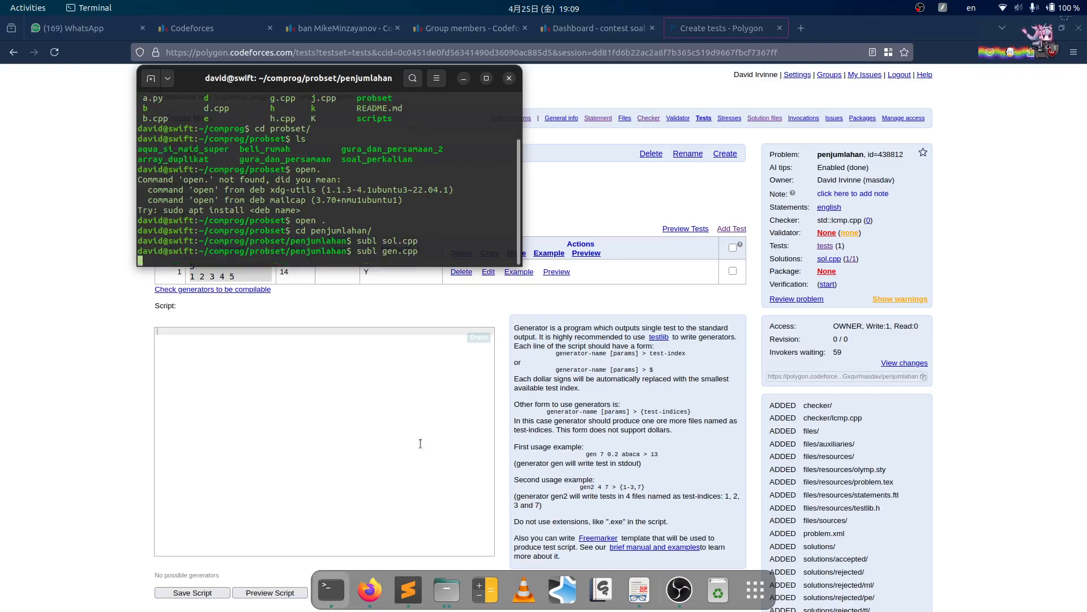
- Save the empty gen.cpp and select gen.cpp and testlib.h in the gura_dan_persamaan folder
{"action": "key", "text": "ctrl+s"}
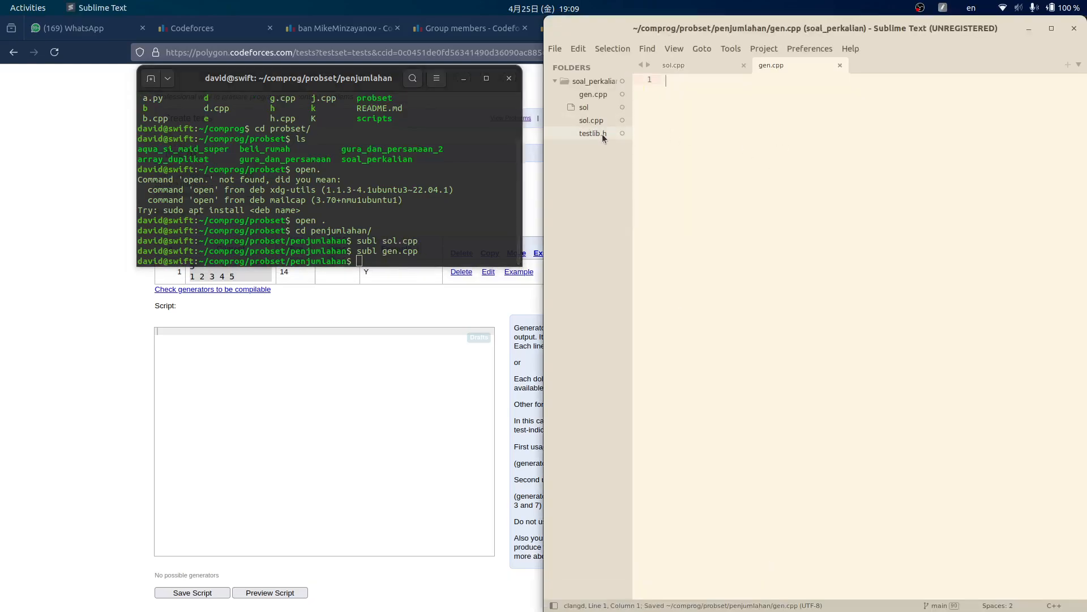
{"action": "left_click", "coordinate": [376, 188]}
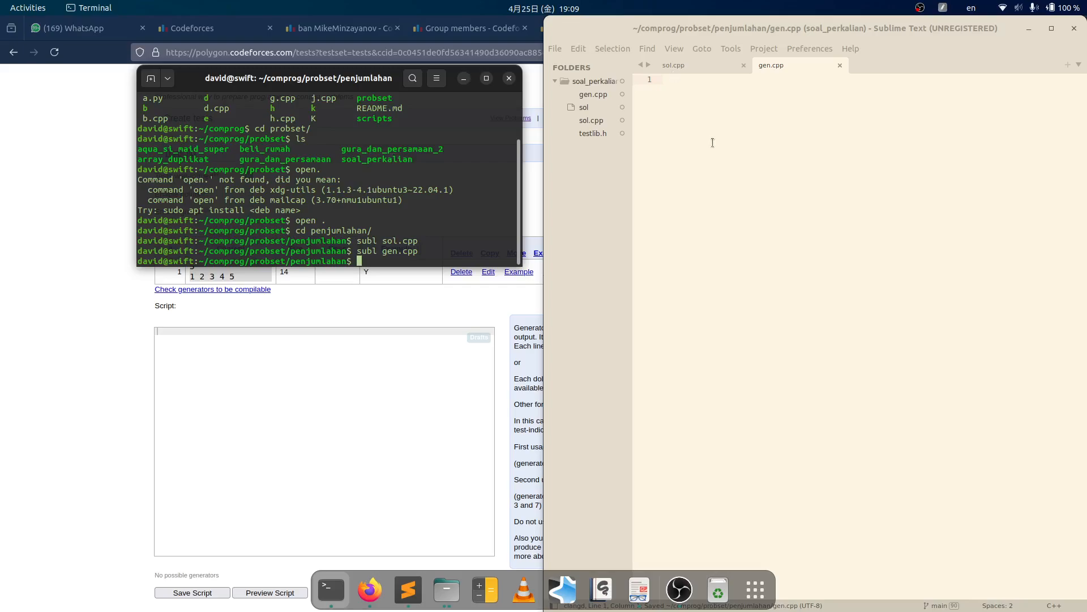
{"action": "key", "text": "super"}
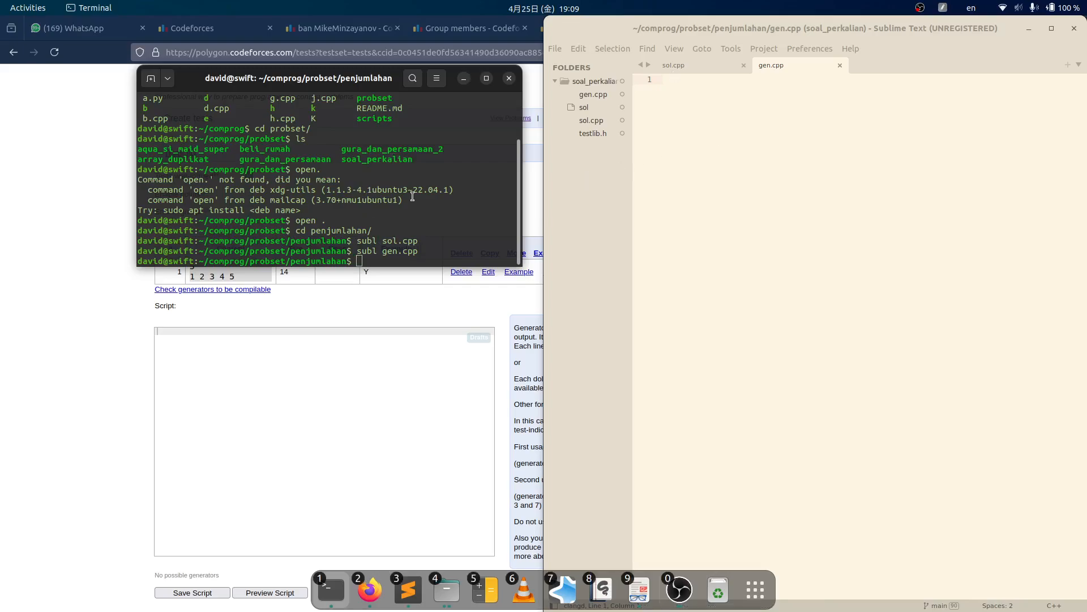
{"action": "key", "text": "super+4"}
{"action": "left_click", "coordinate": [512, 177]}
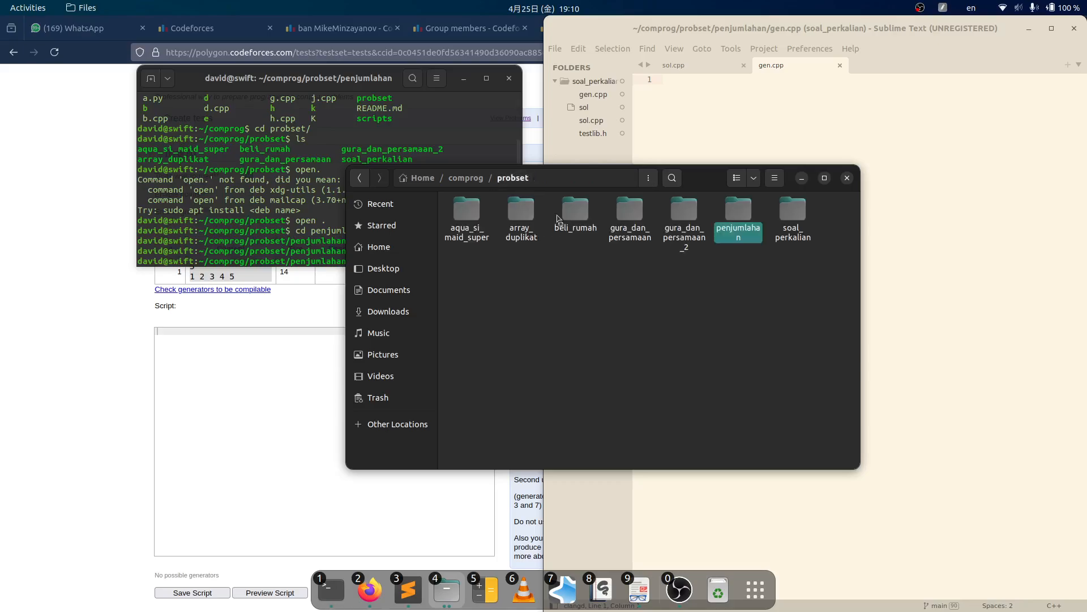
{"action": "double_click", "coordinate": [622, 212]}
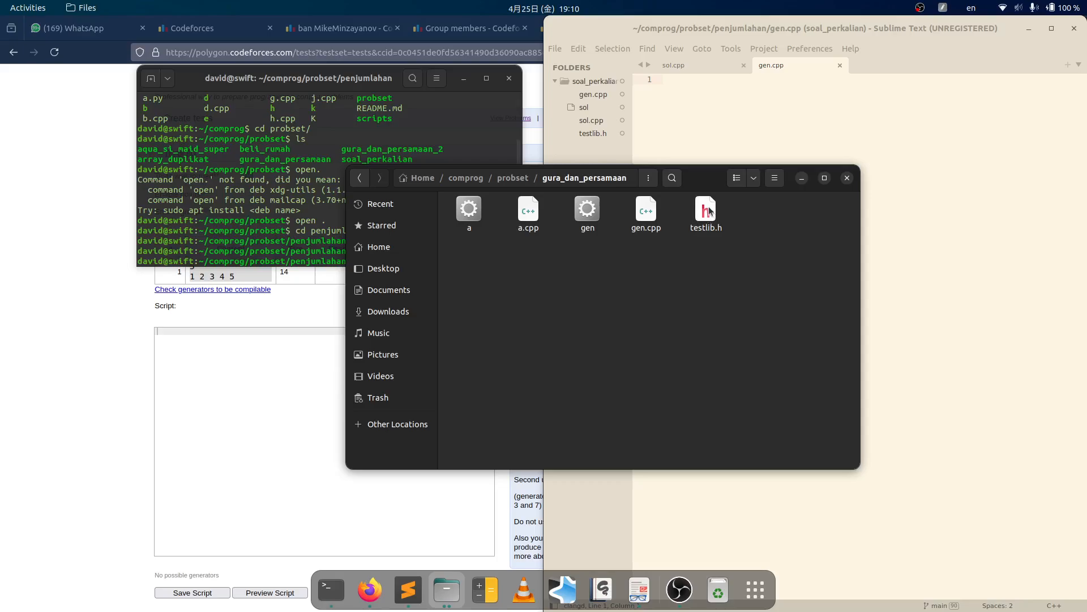
{"action": "left_click", "coordinate": [710, 211]}
{"action": "left_click_drag", "start_coordinate": [648, 254], "coordinate": [761, 205]}
- Paste gen.cpp and testlib.h into penjumlahan, replacing the empty gen.cpp
{"action": "left_click", "coordinate": [510, 284]}
{"action": "left_click", "coordinate": [513, 177]}
{"action": "left_click", "coordinate": [750, 280]}
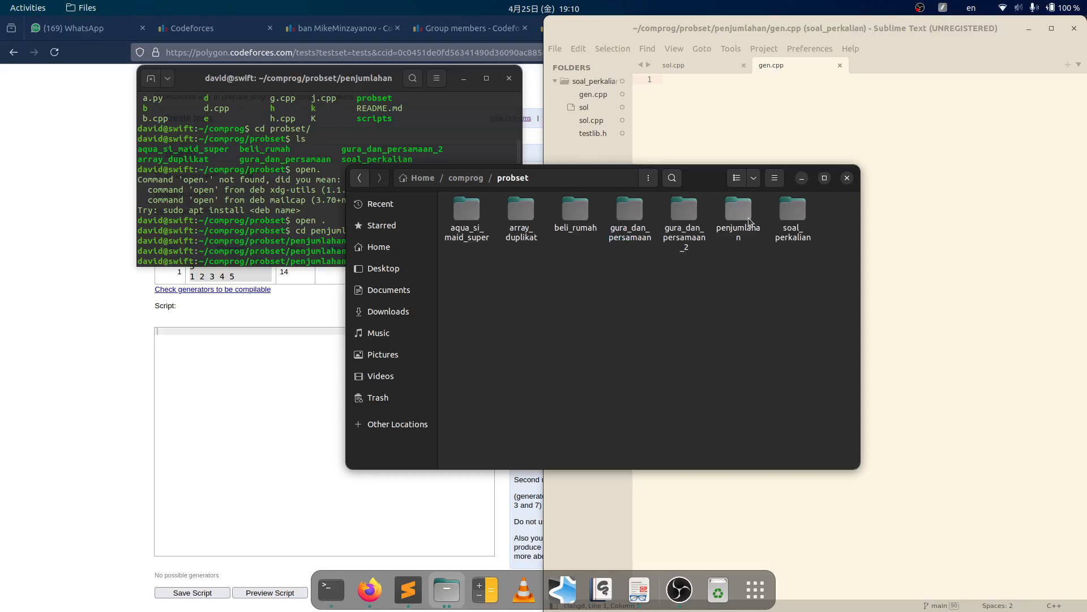
{"action": "double_click", "coordinate": [738, 210]}
{"action": "key", "text": "ctrl+v"}
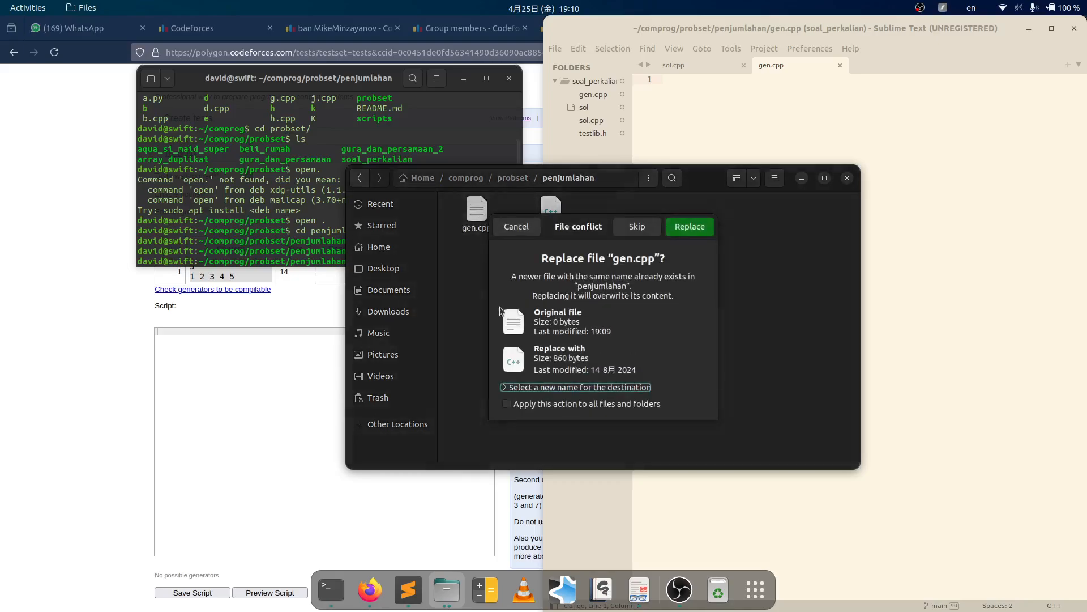
{"action": "left_click", "coordinate": [686, 228]}
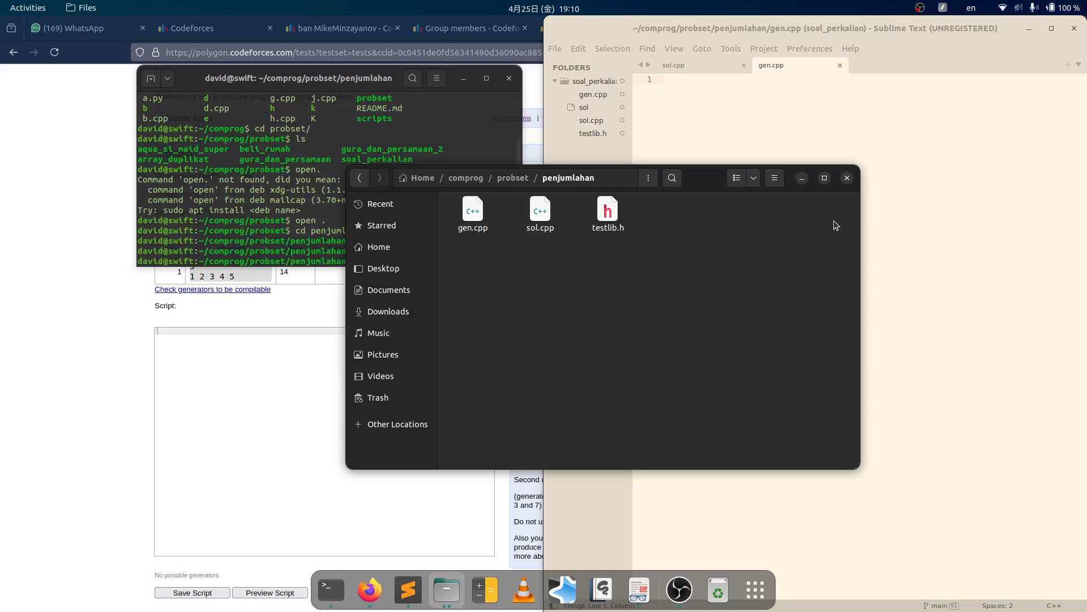
{"action": "left_click_drag", "start_coordinate": [703, 173], "coordinate": [559, 176]}
{"action": "left_click", "coordinate": [658, 178]}
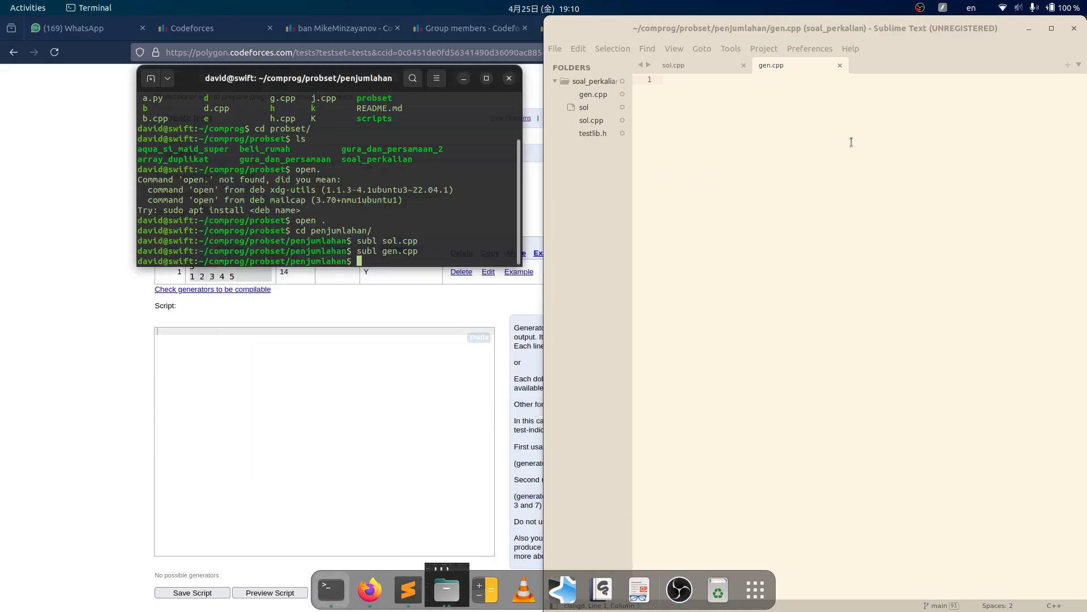
{"action": "left_click", "coordinate": [852, 142]}
- Delete the old generator body and the commented sample numbers from gen.cpp, then save
{"action": "left_click", "coordinate": [947, 334]}
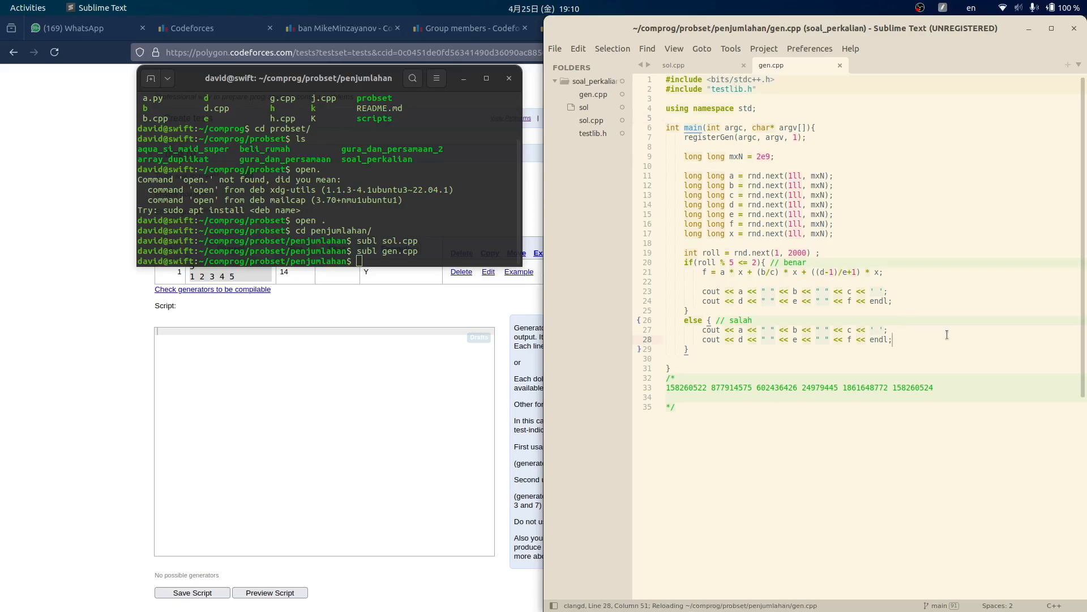
{"action": "key", "text": "Down"}
{"action": "key", "text": "Down"}
{"action": "key", "text": "Up"}
{"action": "key", "text": "shift+Up"}
{"action": "key", "text": "shift+Up"}
{"action": "key", "text": "shift+Up"}
{"action": "key", "text": "shift+Up"}
{"action": "key", "text": "shift+Up"}
{"action": "key", "text": "shift+Up"}
{"action": "key", "text": "shift+Up"}
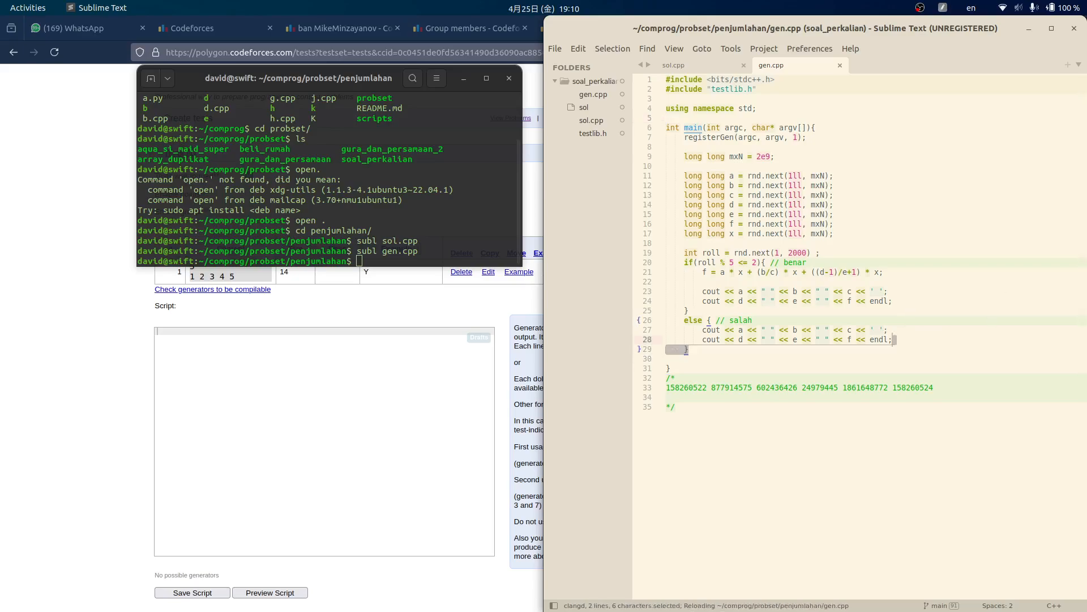
{"action": "key", "text": "shift+Up"}
{"action": "key", "text": "shift+Up"}
{"action": "key", "text": "shift+Up"}
{"action": "key", "text": "shift+Up"}
{"action": "key", "text": "shift+Up"}
{"action": "key", "text": "shift+Up"}
{"action": "key", "text": "shift+Up"}
{"action": "key", "text": "shift+Up"}
{"action": "key", "text": "shift+Up"}
{"action": "key", "text": "shift+Up"}
{"action": "key", "text": "shift+Up"}
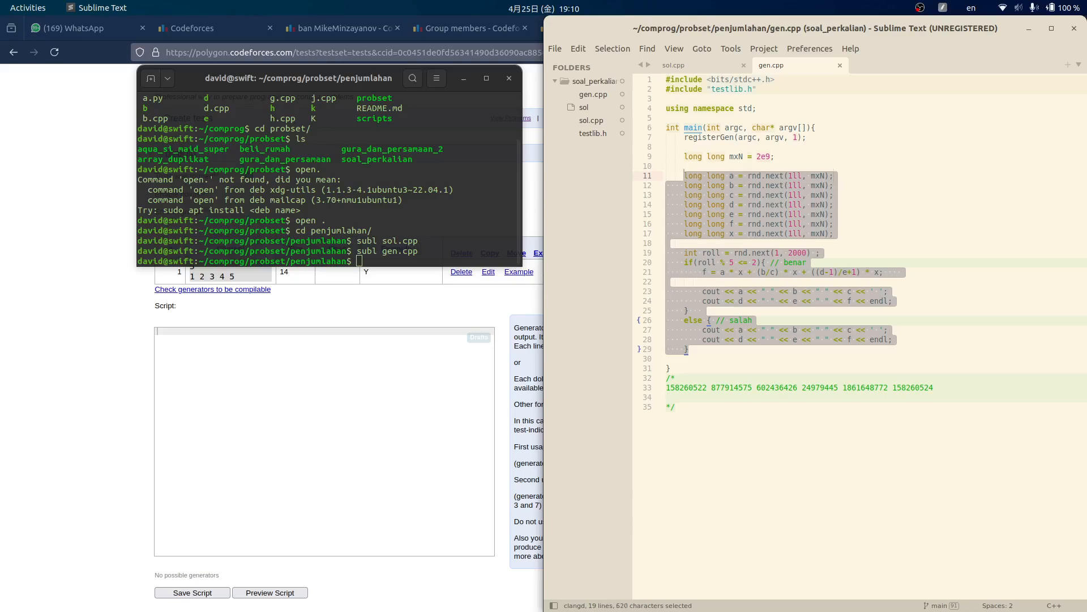
{"action": "key", "text": "BackSpace"}
{"action": "key", "text": "Down"}
{"action": "key", "text": "Down"}
{"action": "key", "text": "Down"}
{"action": "key", "text": "Down"}
{"action": "key", "text": "Home"}
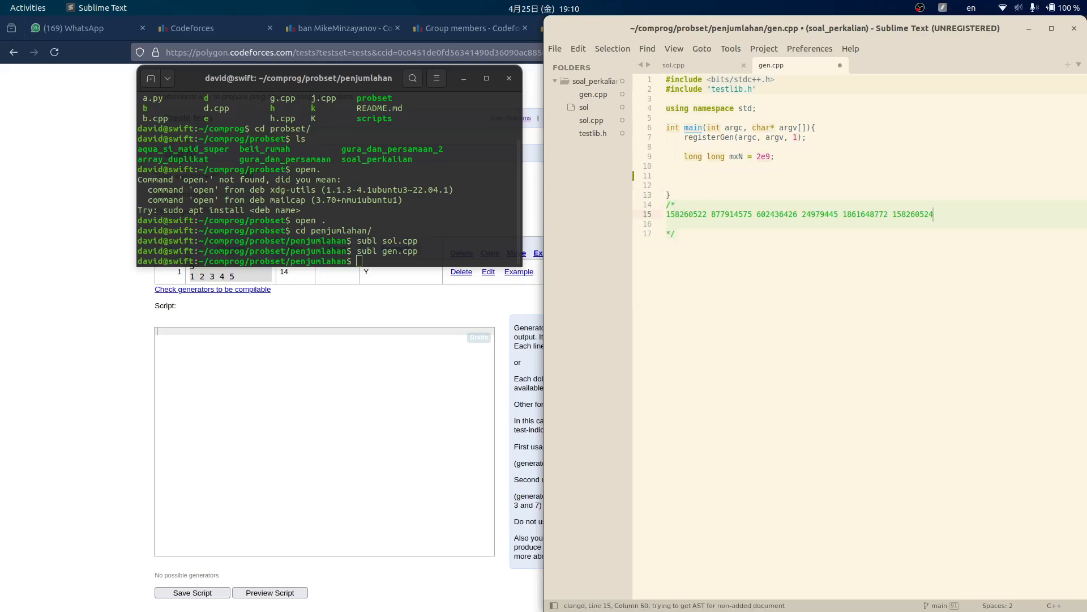
{"action": "key", "text": "shift+End"}
{"action": "key", "text": "BackSpace"}
- Remove the mxN declaration and leftover blank lines, then save gen.cpp
{"action": "key", "text": "BackSpace"}
{"action": "key", "text": "ctrl+s"}
{"action": "key", "text": "Up"}
{"action": "key", "text": "Up"}
{"action": "key", "text": "Up"}
{"action": "key", "text": "Up"}
{"action": "key", "text": "Up"}
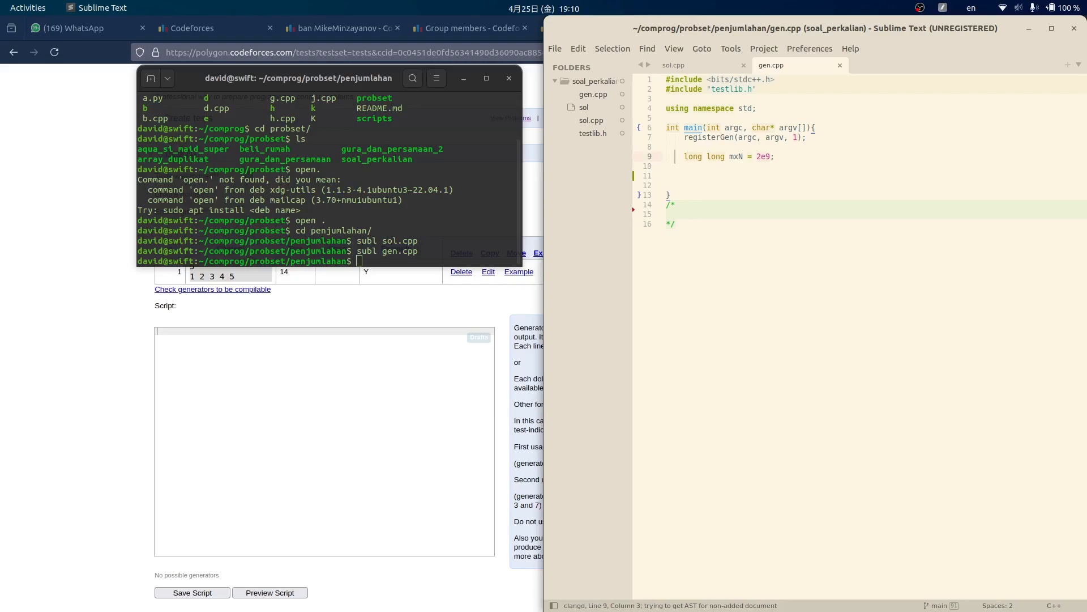
{"action": "key", "text": "shift+End"}
{"action": "key", "text": "BackSpace"}
{"action": "key", "text": "Delete"}
{"action": "key", "text": "Delete"}
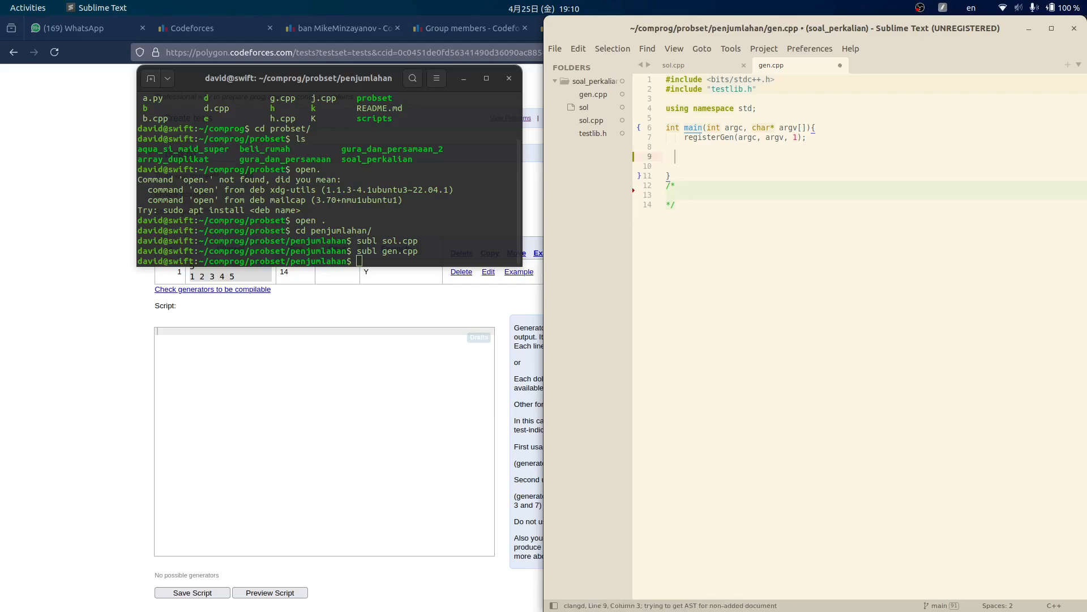
{"action": "key", "text": "BackSpace"}
{"action": "key", "text": "BackSpace"}
{"action": "key", "text": "ctrl+s"}
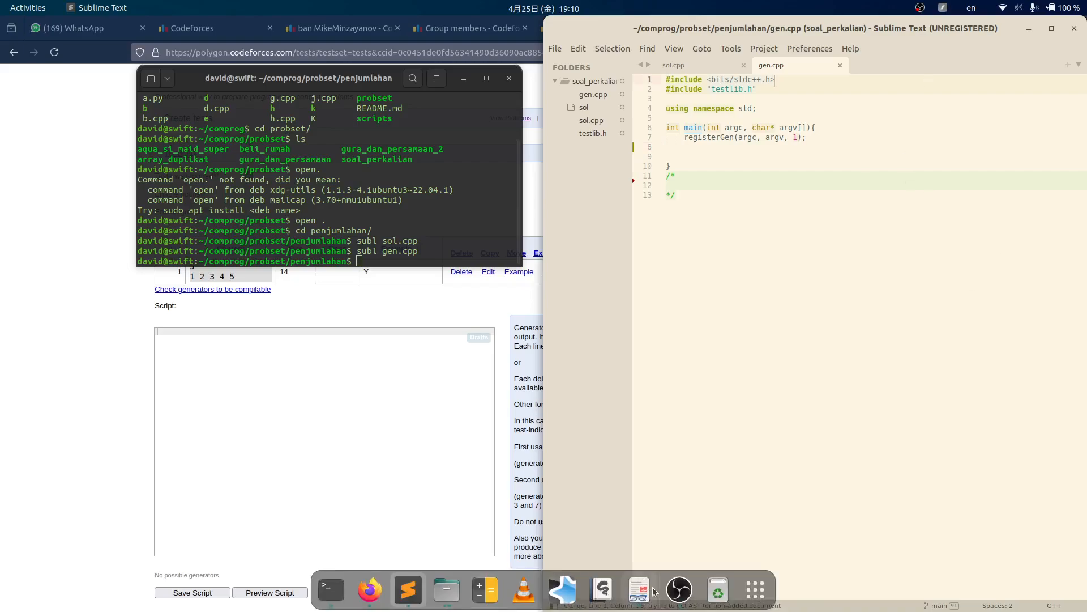
- Tidy the blank line inside main, save gen.cpp, and go to the WhatsApp chat
{"action": "left_click", "coordinate": [678, 589]}
{"action": "left_click", "coordinate": [678, 589]}
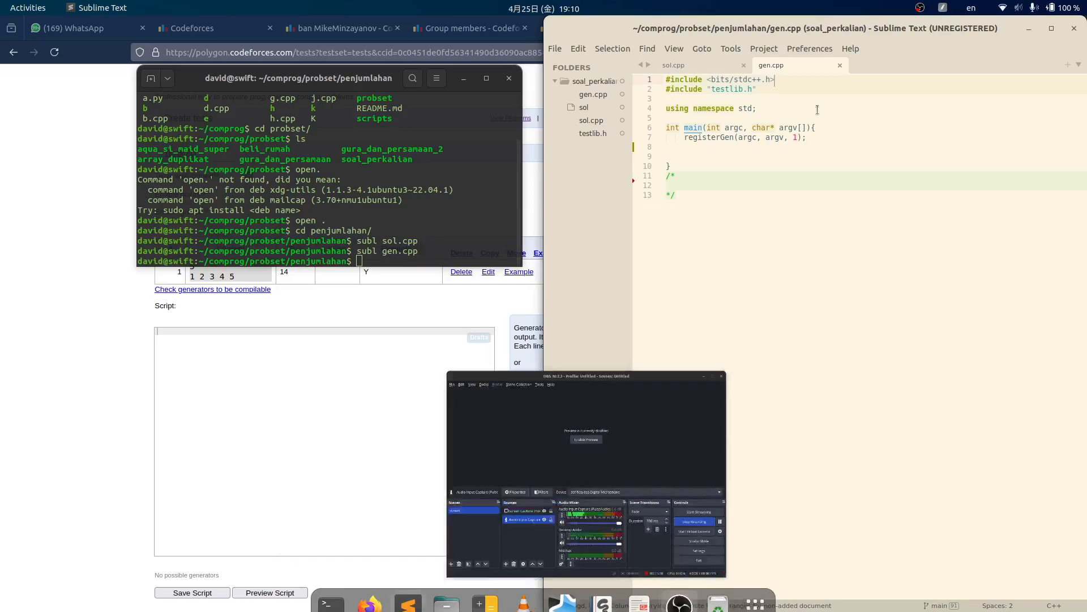
{"action": "left_click", "coordinate": [867, 98]}
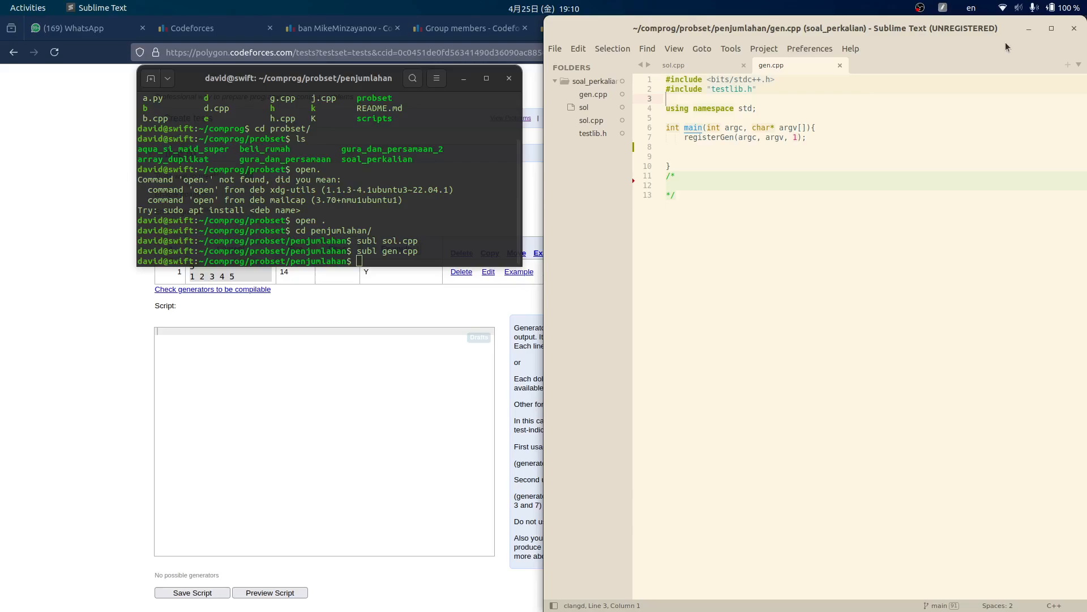
{"action": "left_click", "coordinate": [786, 150]}
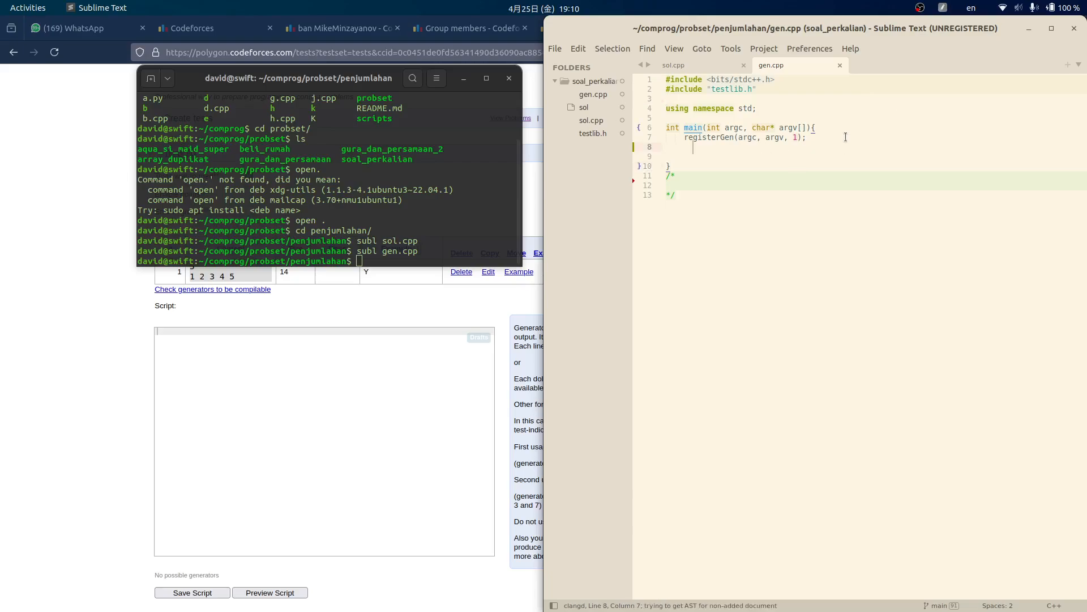
{"action": "key", "text": "BackSpace"}
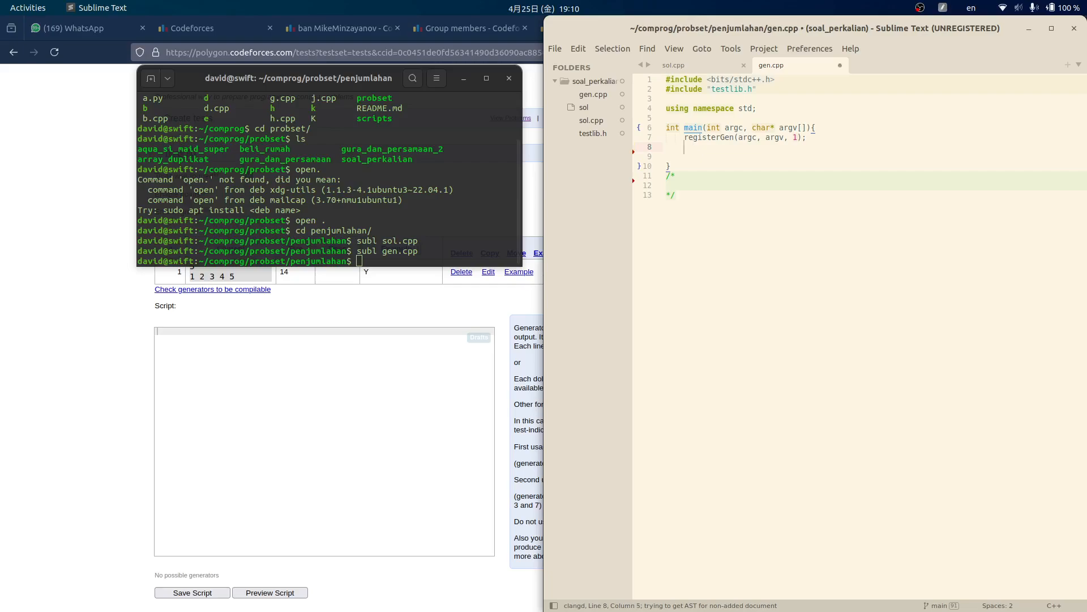
{"action": "scroll", "coordinate": [834, 162], "scroll_direction": "up", "scroll_amount": 3}
{"action": "left_click", "coordinate": [884, 113]}
{"action": "left_click", "coordinate": [863, 93]}
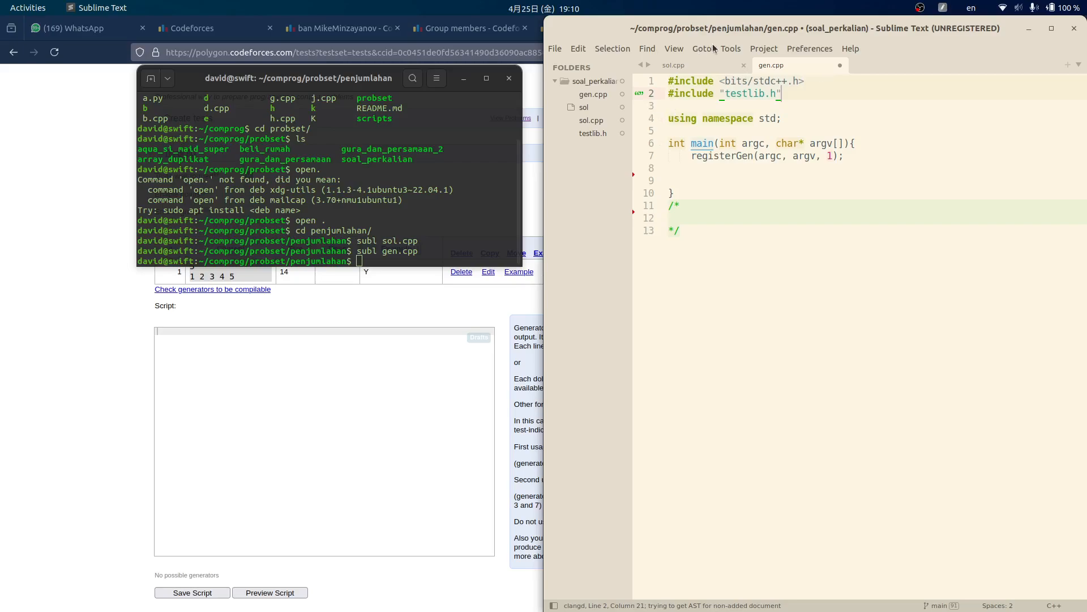
{"action": "left_click", "coordinate": [824, 141]}
{"action": "left_click", "coordinate": [866, 145]}
{"action": "key", "text": "ctrl+s"}
{"action": "left_click", "coordinate": [129, 5]}
{"action": "left_click", "coordinate": [101, 27]}
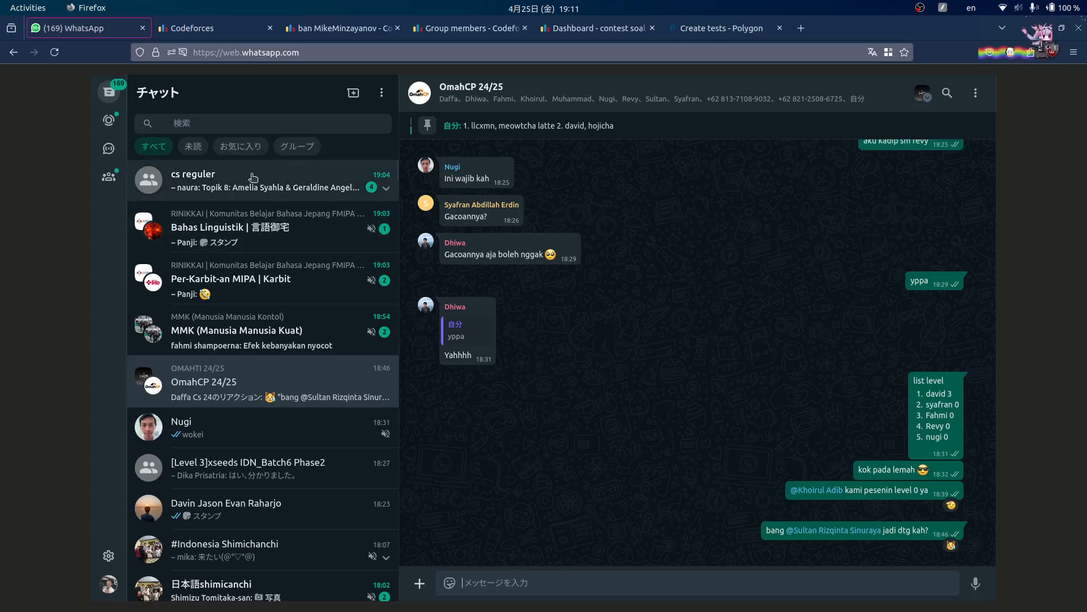
- Copy the gen.cpp code and send it as a ``` code block to OmahCP 24/25
{"action": "key", "text": "alt+Tab"}
{"action": "left_click", "coordinate": [877, 194]}
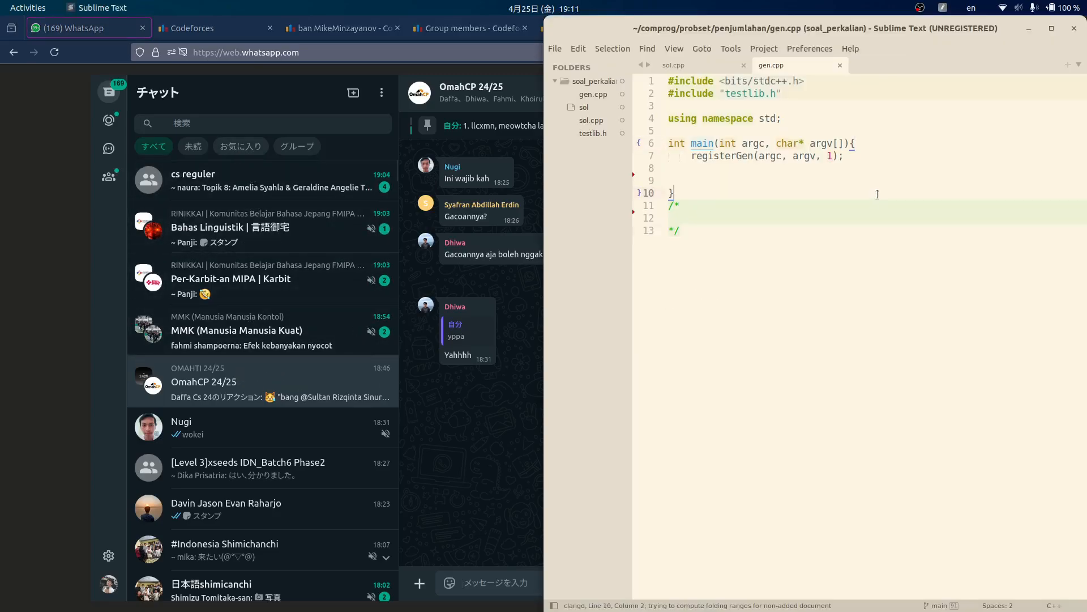
{"action": "key", "text": "ctrl+a"}
{"action": "key", "text": "ctrl+c"}
{"action": "left_click", "coordinate": [499, 589]}
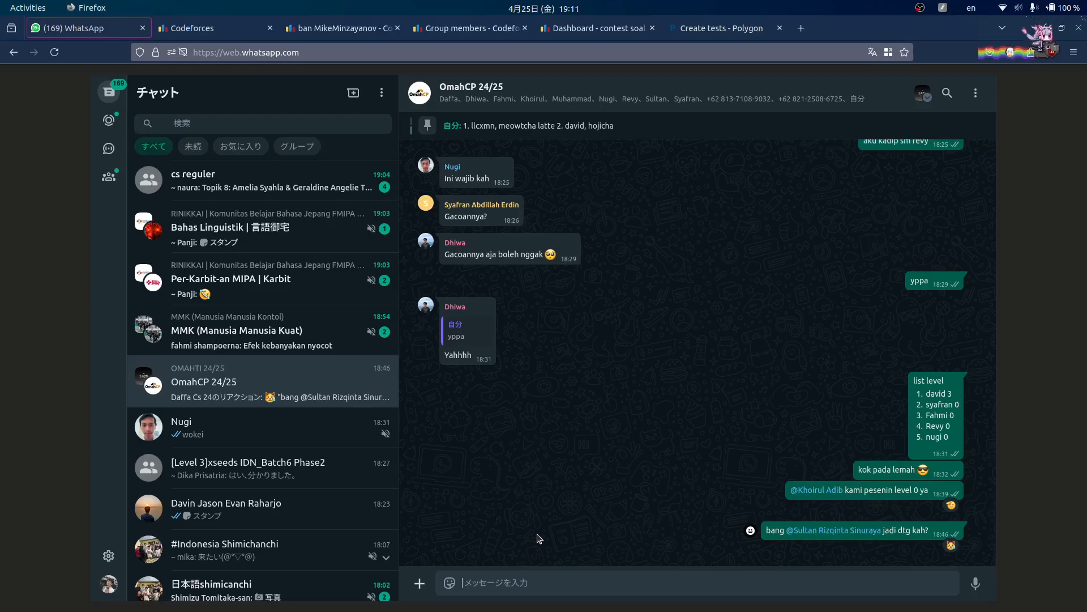
{"action": "key", "text": "ctrl+v"}
{"action": "type", "text": "`"}
{"action": "key", "text": "shift+Return"}
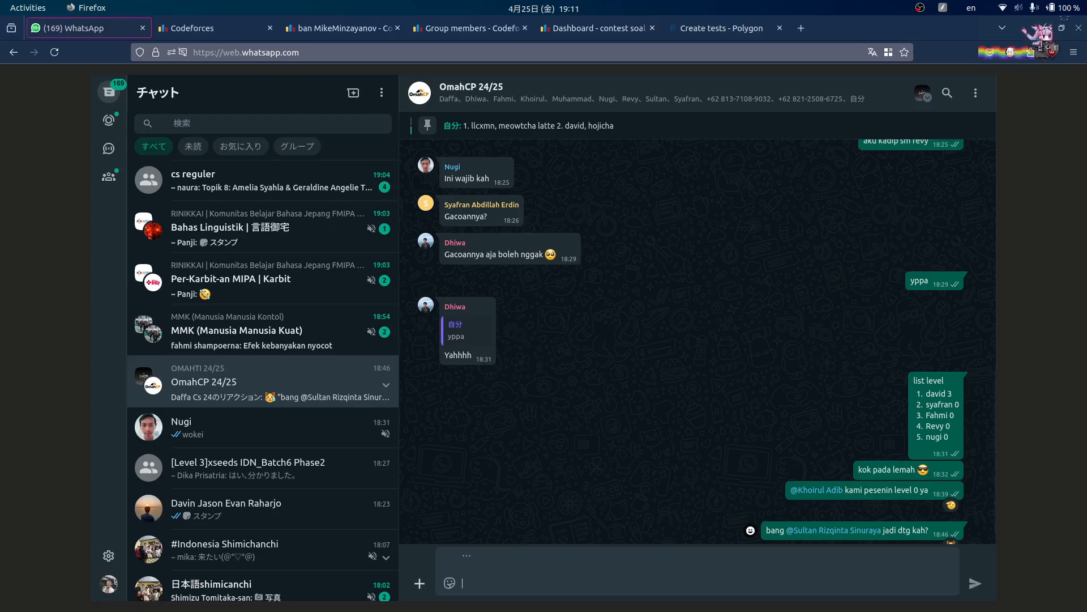
{"action": "key", "text": "ctrl+v"}
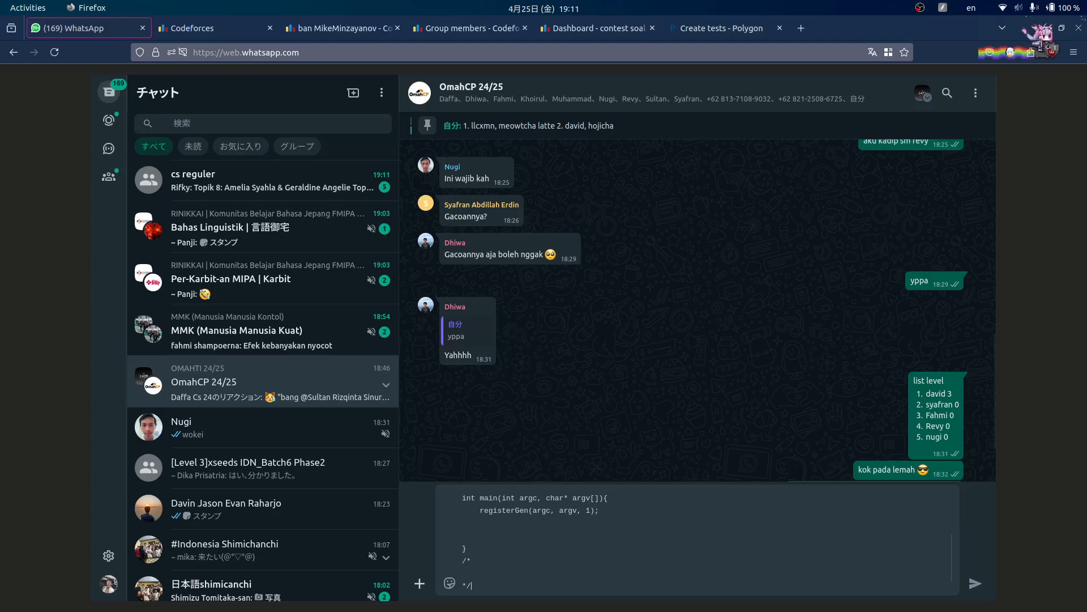
{"action": "key", "text": "Return"}
- Send testlib.h from Files to the chat, then return to the Polygon tests page
{"action": "mouse_move", "coordinate": [362, 604]}
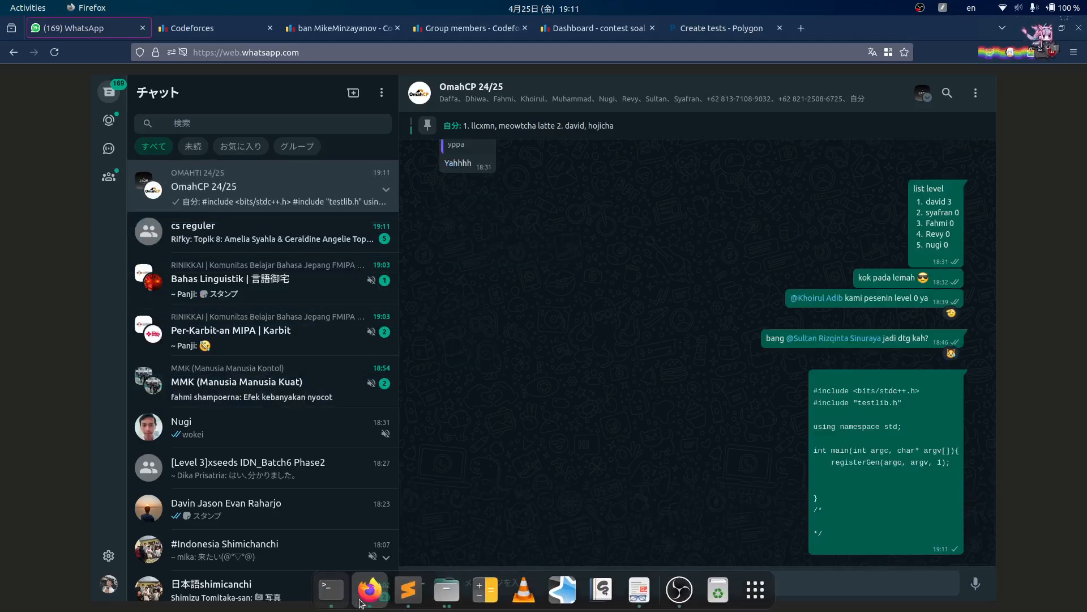
{"action": "left_click", "coordinate": [446, 601]}
{"action": "left_click_drag", "start_coordinate": [465, 216], "coordinate": [853, 332]}
{"action": "left_click", "coordinate": [971, 573]}
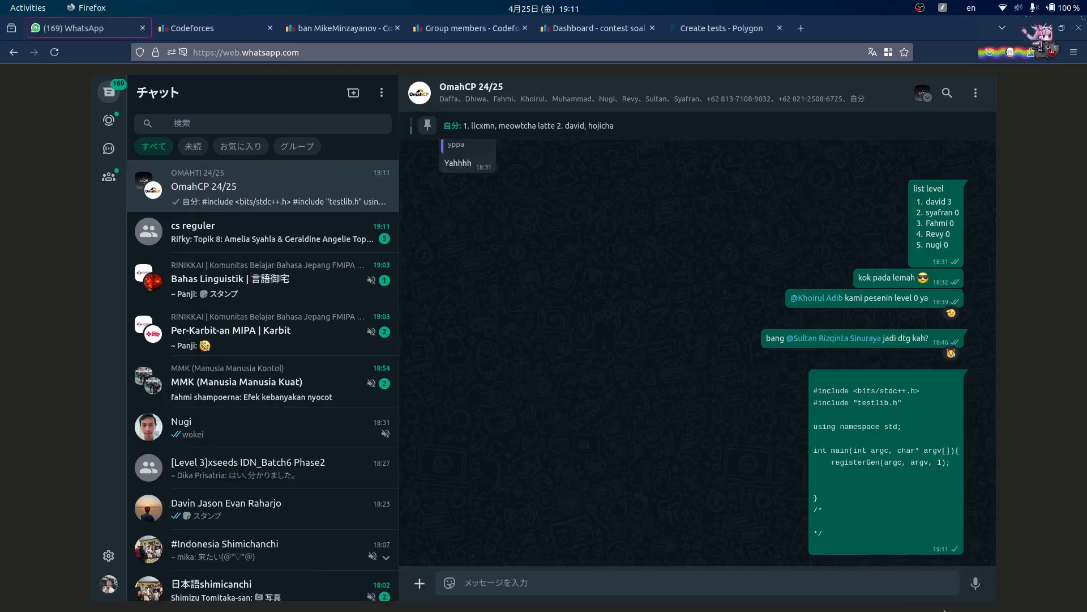
{"action": "left_click", "coordinate": [723, 28]}
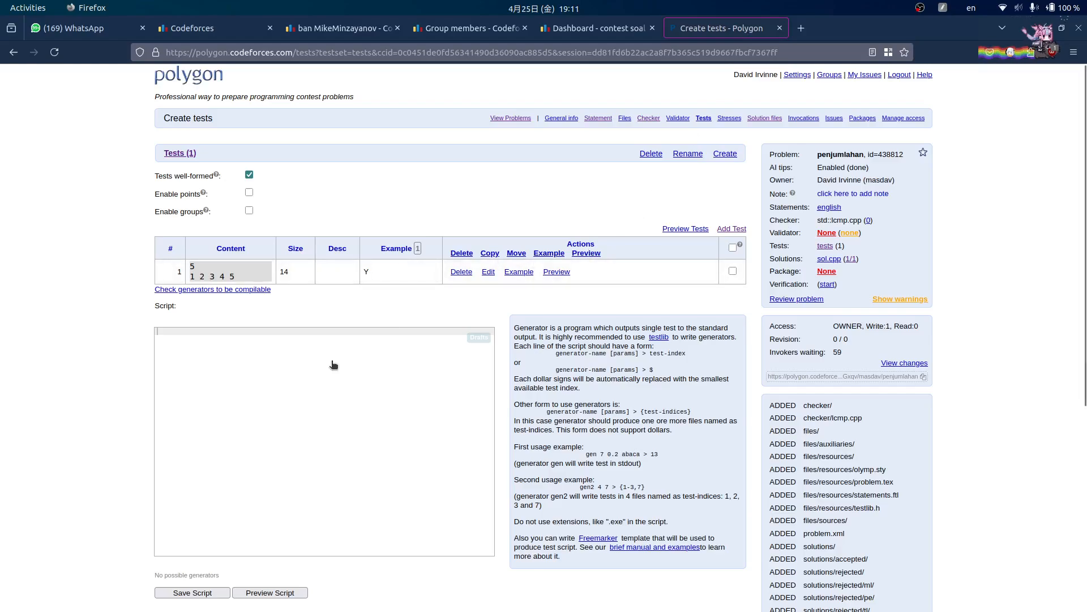
- Indent the empty line 9 in main and type 'int n ='
{"action": "key", "text": "alt+Tab"}
{"action": "key", "text": "alt+Tab"}
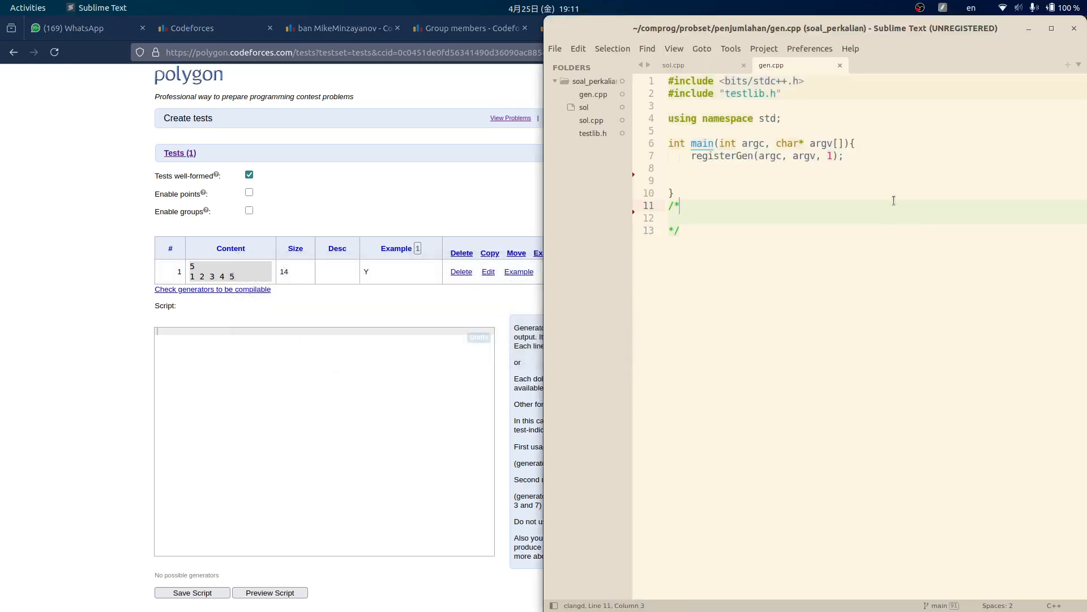
{"action": "left_click", "coordinate": [893, 176]}
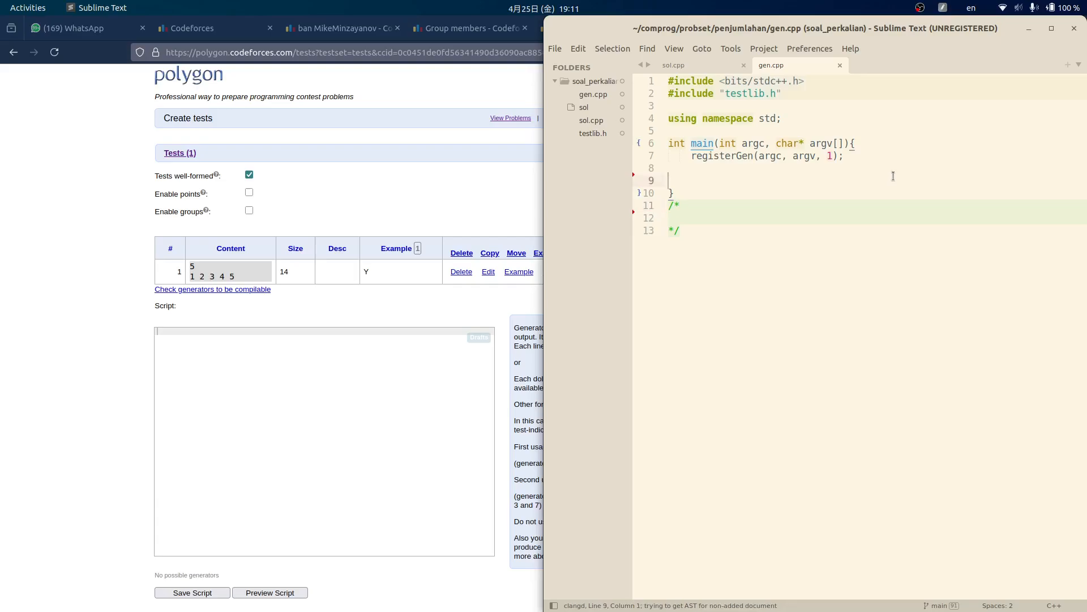
{"action": "key", "text": "Tab"}
{"action": "key", "text": "Tab"}
{"action": "key", "text": "ctrl+s"}
{"action": "type", "text": "int n ="}
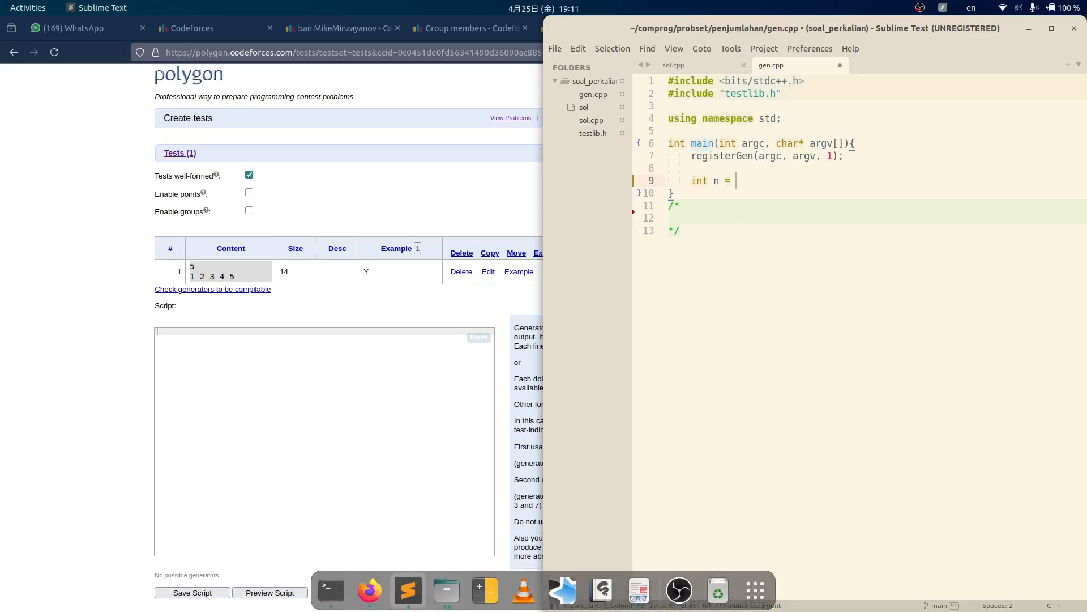
- Open the gura_dan_persamaan folder in Files
{"action": "left_click", "coordinate": [446, 589]}
{"action": "left_click", "coordinate": [366, 181]}
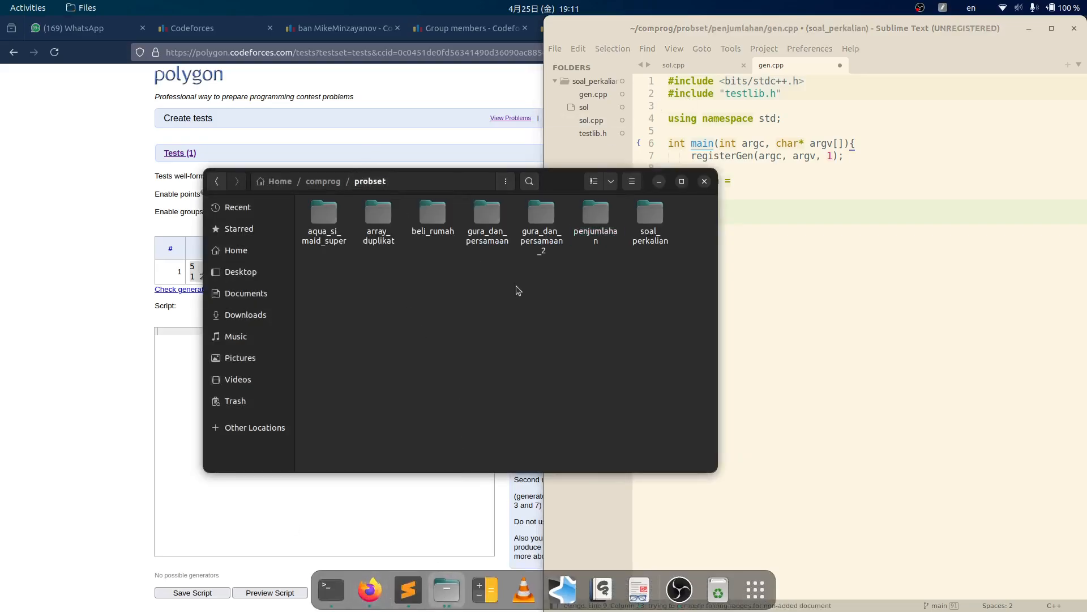
{"action": "double_click", "coordinate": [542, 218]}
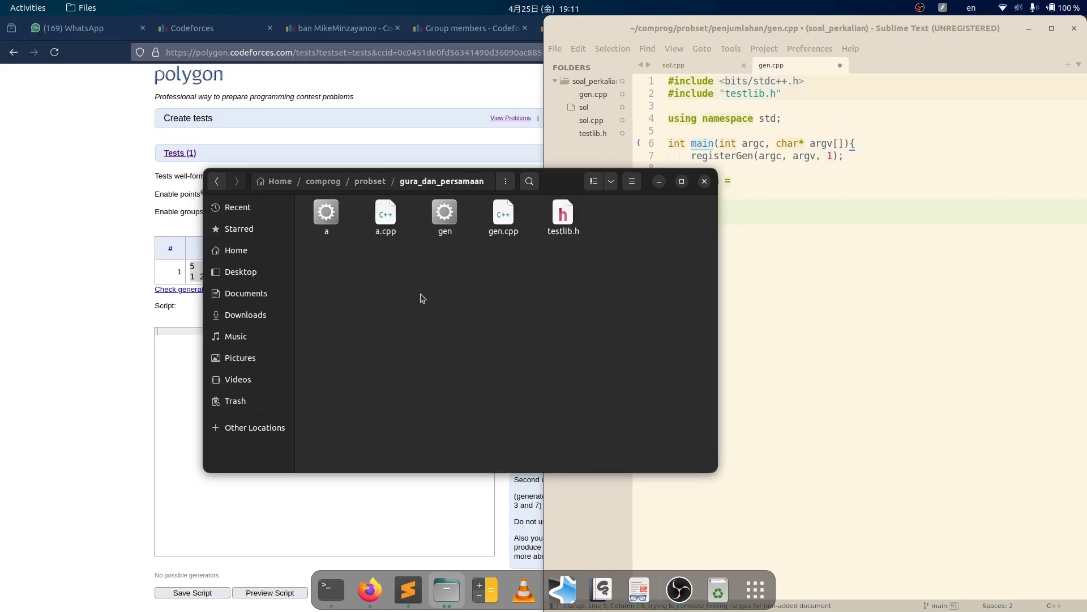
- View the old gura_dan_persamaan gen.cpp in Text Editor, then minimise both windows
{"action": "left_click", "coordinate": [507, 214]}
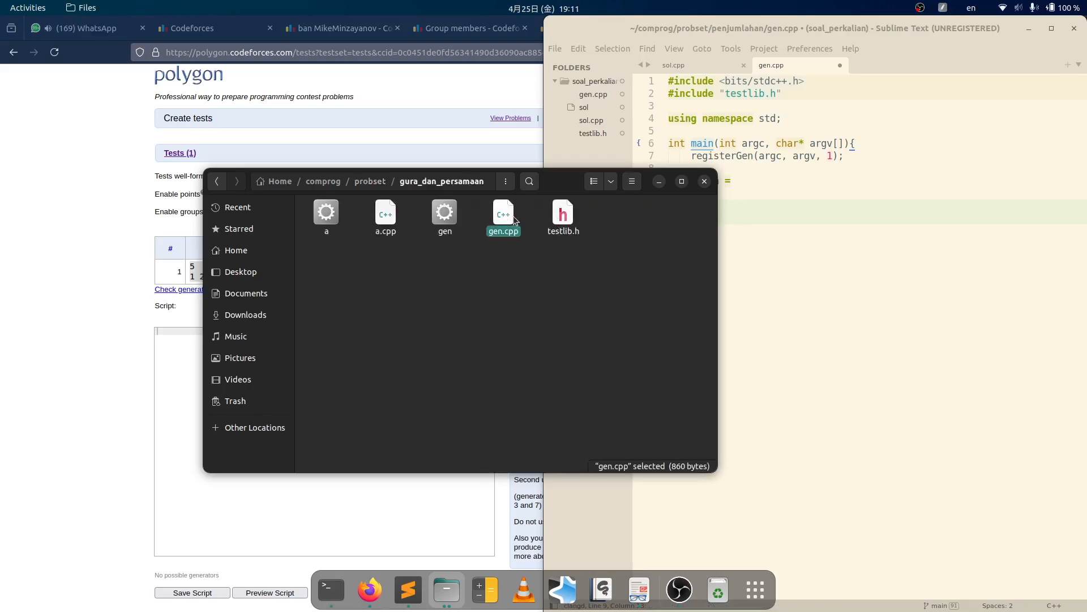
{"action": "right_click", "coordinate": [513, 218]}
{"action": "left_click", "coordinate": [539, 218]}
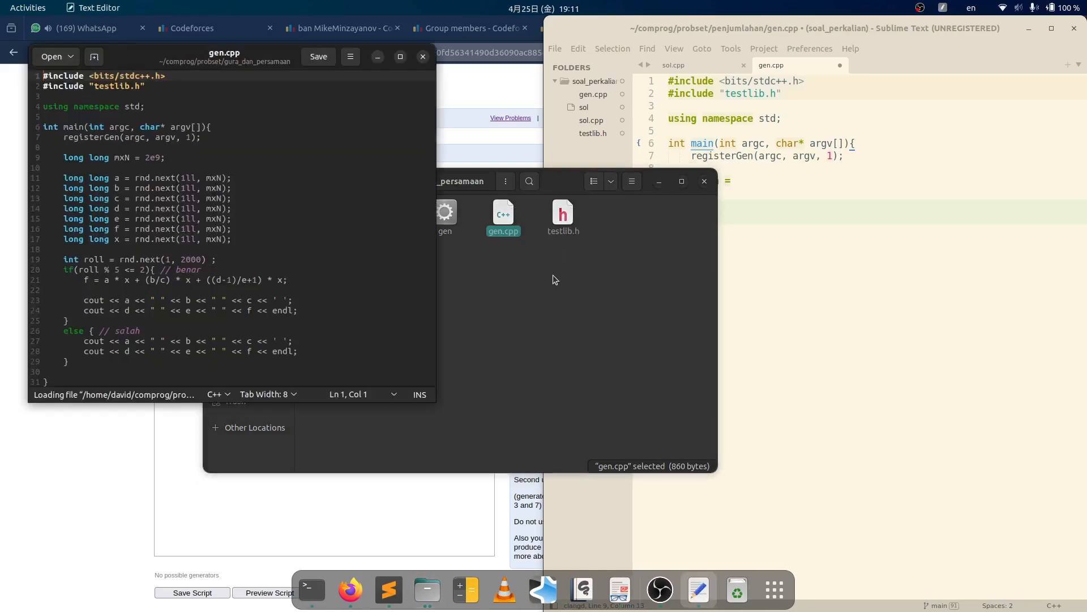
{"action": "left_click", "coordinate": [170, 178]}
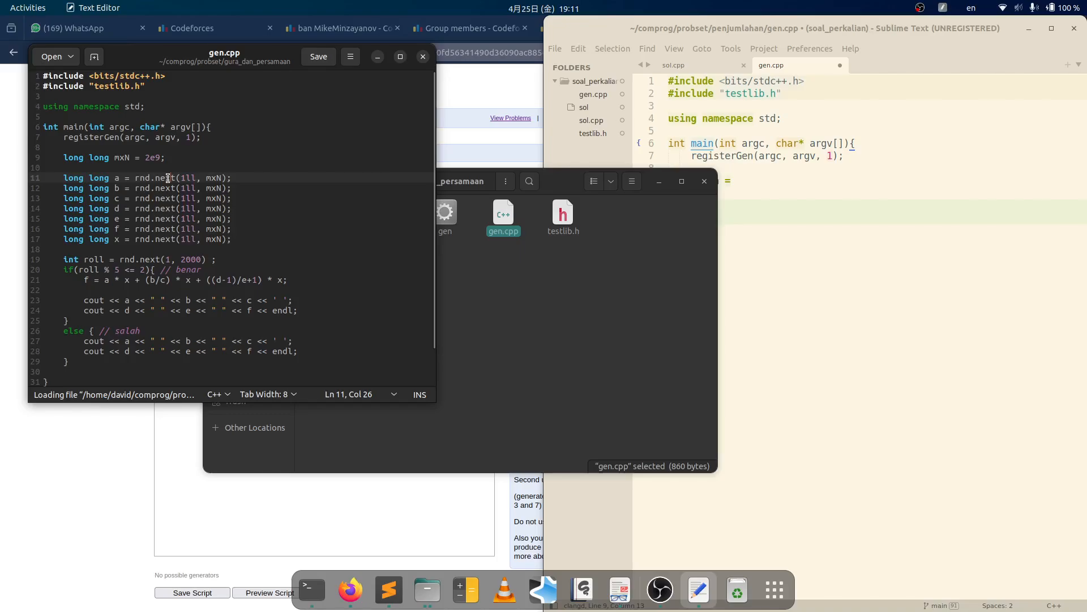
{"action": "left_click", "coordinate": [378, 57]}
{"action": "left_click", "coordinate": [659, 182]}
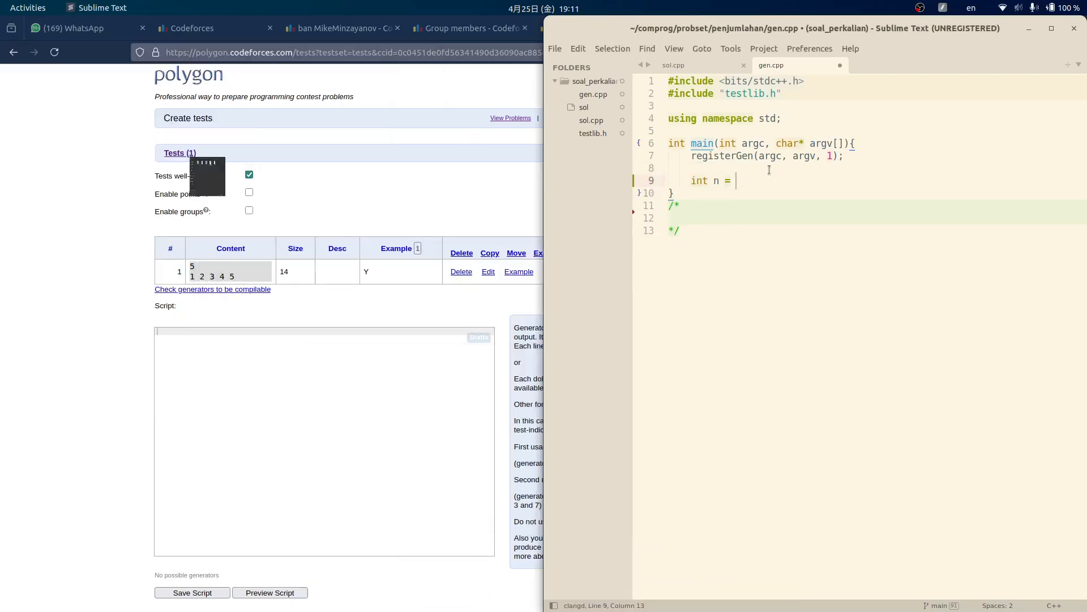
- Set n to rnd.next(1, 100000) and open a while(n--) loop
{"action": "type", "text": "rnd.next"}
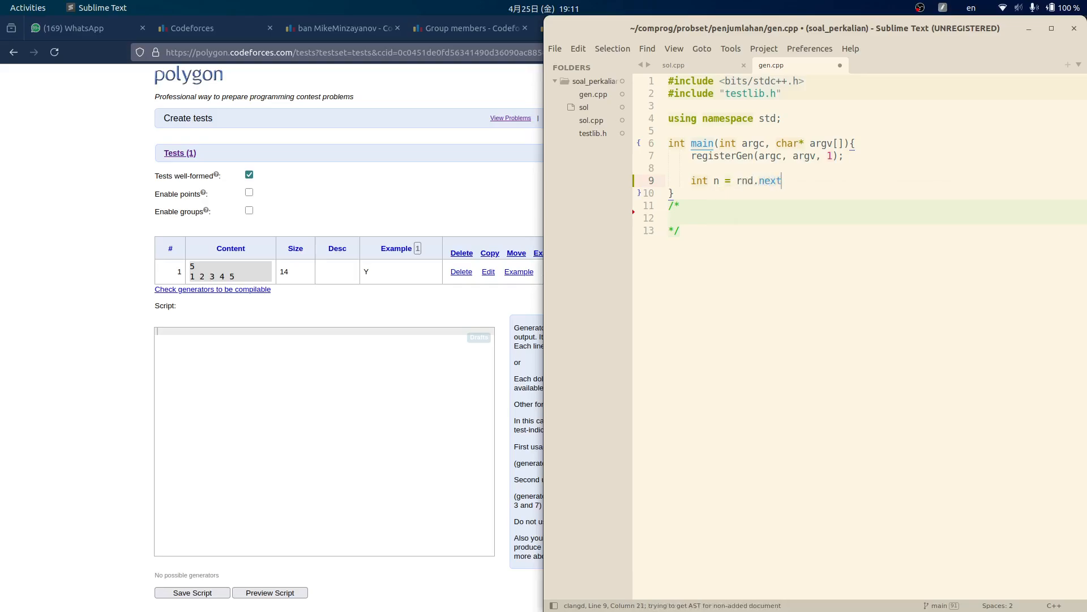
{"action": "type", "text": "()"}
{"action": "type", "text": "1, 10"}
{"action": "type", "text": "0000"}
{"action": "type", "text": ");"}
{"action": "key", "text": "Return"}
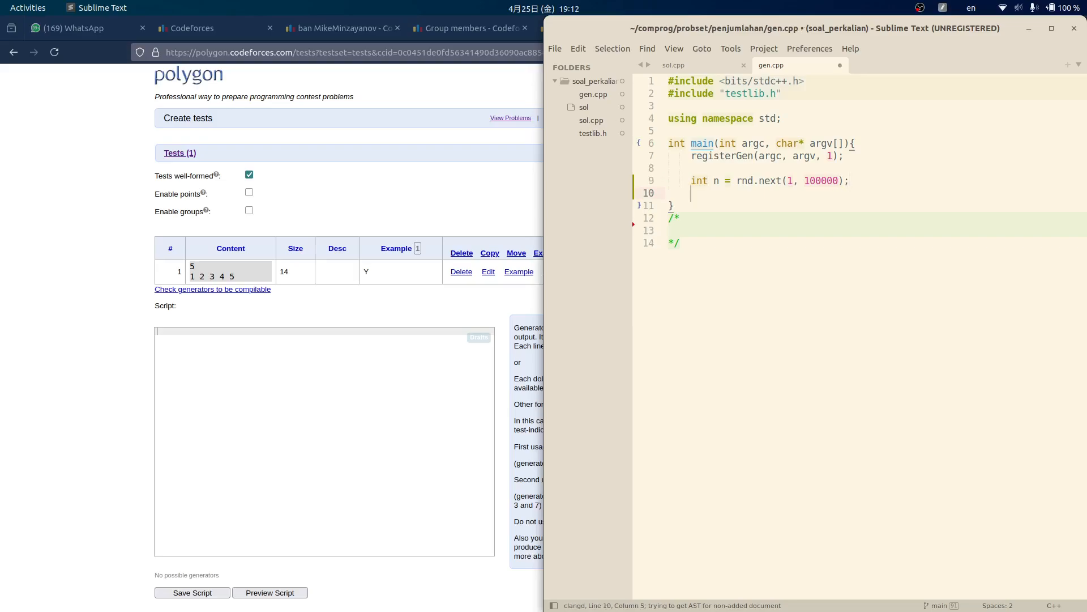
{"action": "type", "text": "while(n--){"}
{"action": "key", "text": "Return"}
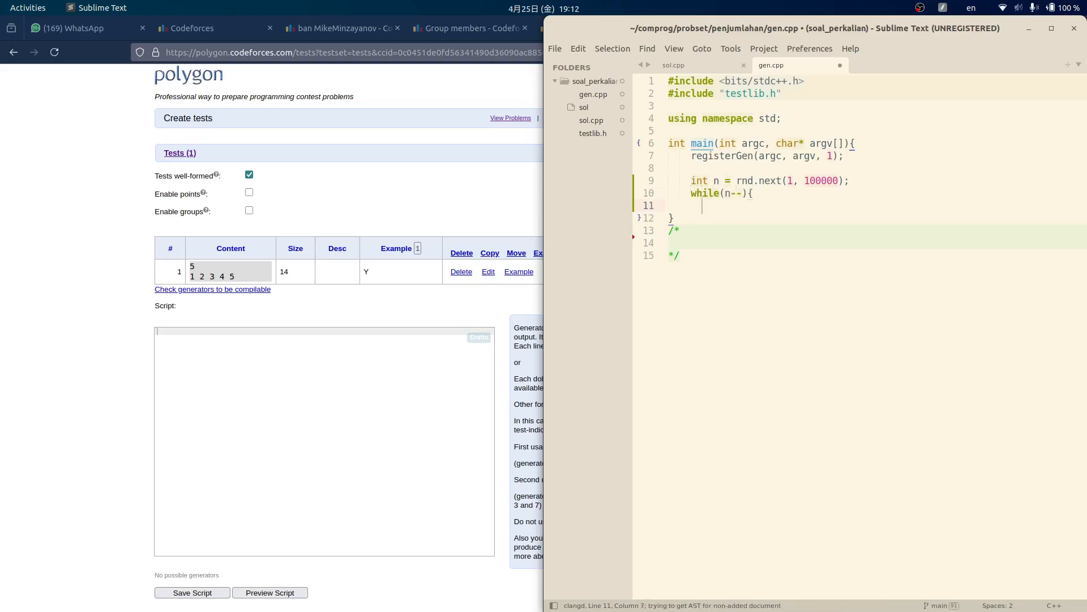
{"action": "key", "text": "Up"}
{"action": "key", "text": "Up"}
{"action": "key", "text": "ctrl+Right"}
{"action": "key", "text": "ctrl+Right"}
{"action": "key", "text": "Right"}
{"action": "key", "text": "shift+End"}
{"action": "key", "text": "shift+Left"}
{"action": "key", "text": "Down"}
{"action": "key", "text": "Down"}
{"action": "type", "text": "cout <<"}
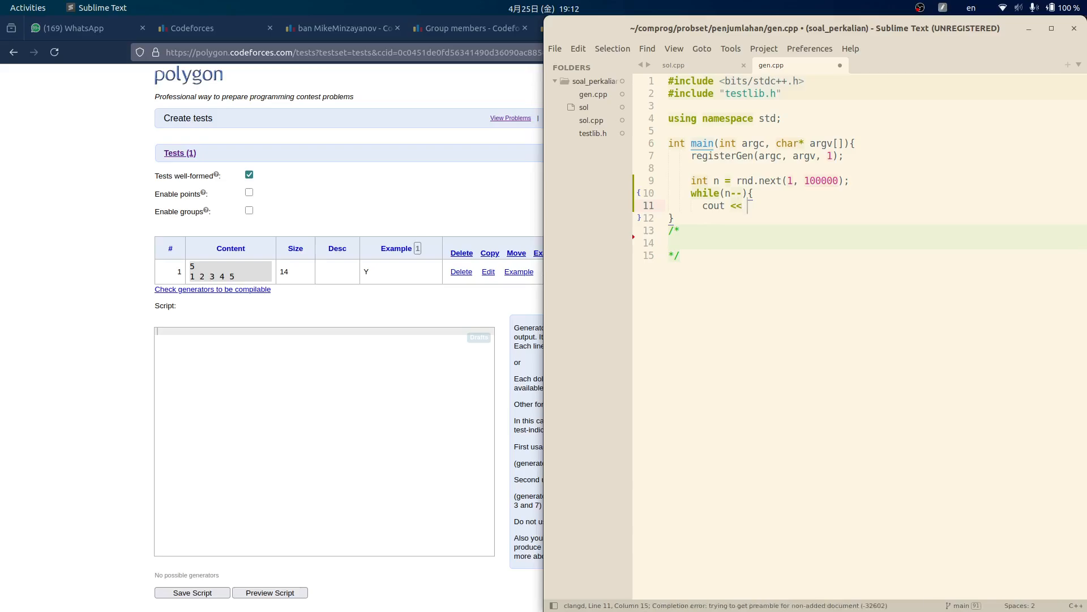
{"action": "key", "text": "ctrl+v"}
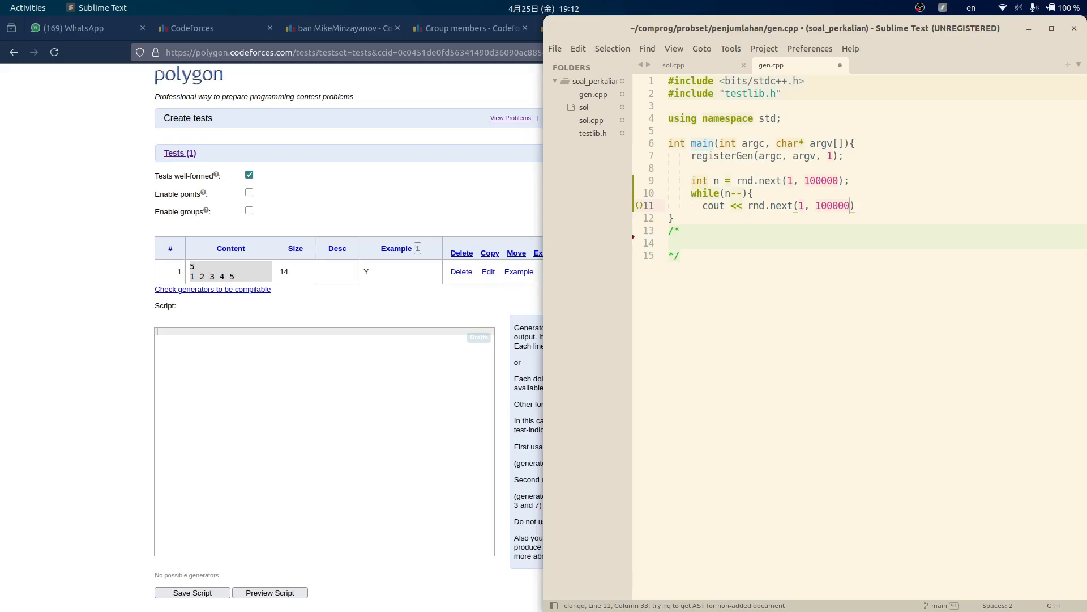
{"action": "type", "text": "0000"}
{"action": "key", "text": "shift+Left"}
{"action": "key", "text": "ctrl+shift+Left"}
{"action": "key", "text": "ctrl+c"}
{"action": "key", "text": "Left"}
{"action": "key", "text": "Left"}
{"action": "key", "text": "Left"}
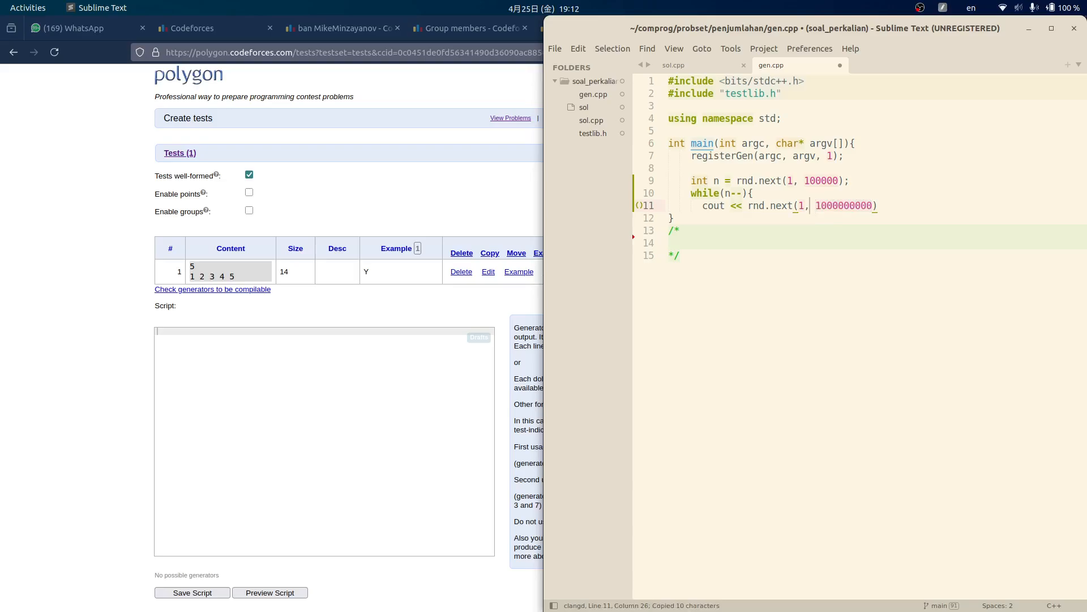
{"action": "key", "text": "BackSpace"}
{"action": "key", "text": "ctrl+v"}
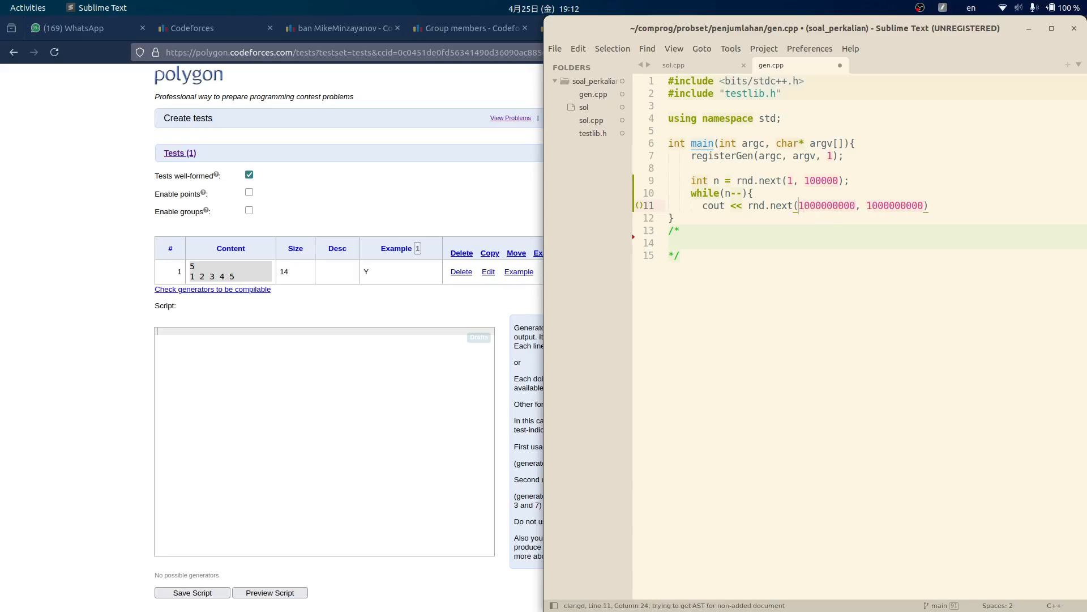
{"action": "type", "text": "-"}
{"action": "type", "text": " << ' ';"}
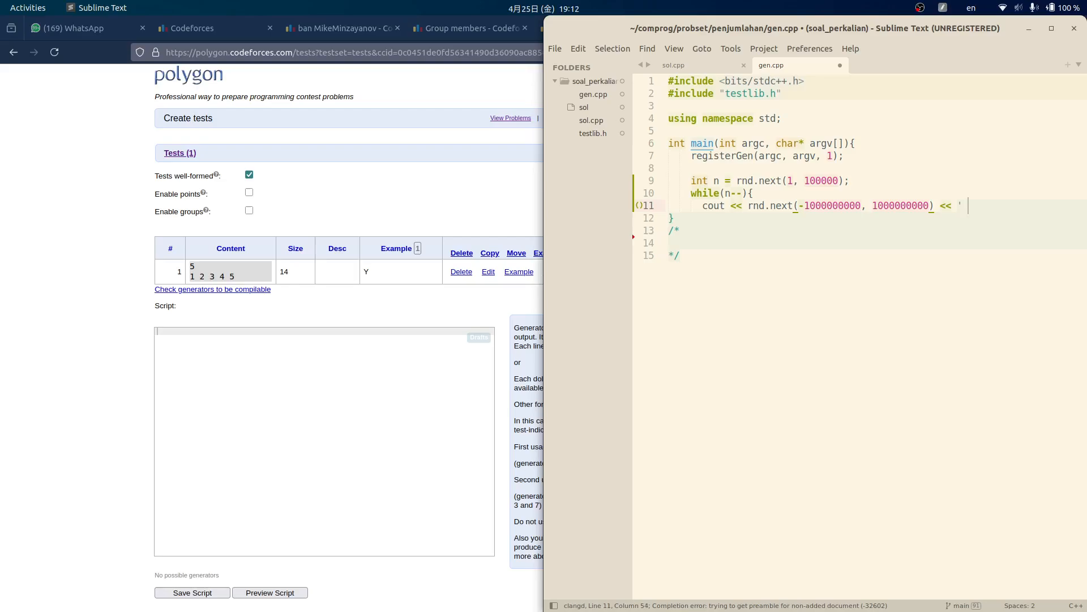
{"action": "key", "text": "Return"}
{"action": "type", "text": "}"}
{"action": "key", "text": "ctrl+s"}
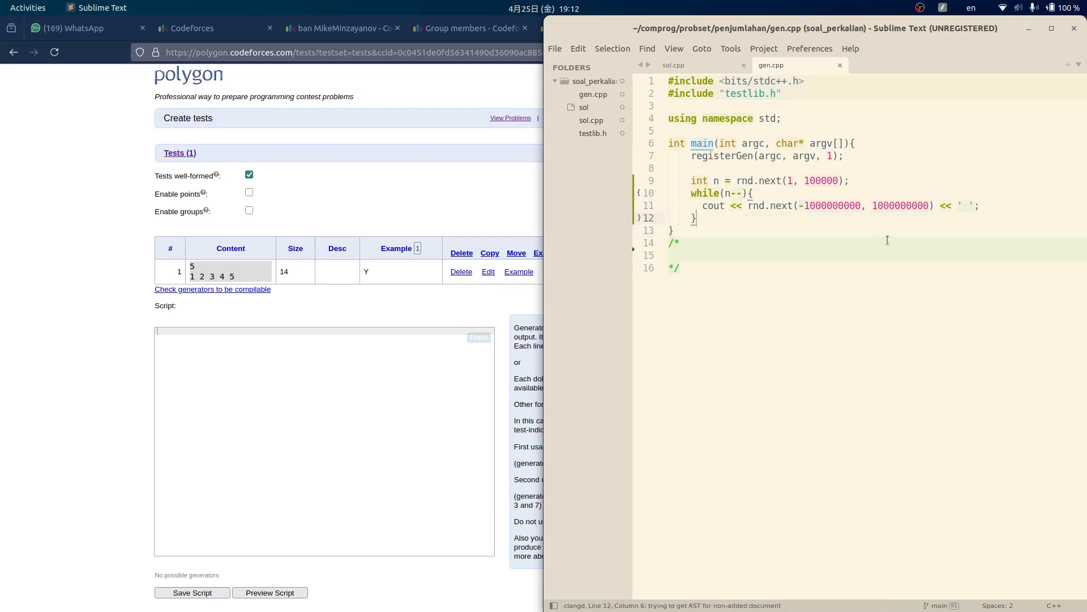
- Delete the empty comment block at the end of gen.cpp and save
{"action": "key", "text": "Up"}
{"action": "key", "text": "Up"}
{"action": "key", "text": "Up"}
{"action": "key", "text": "Up"}
{"action": "key", "text": "ctrl+s"}
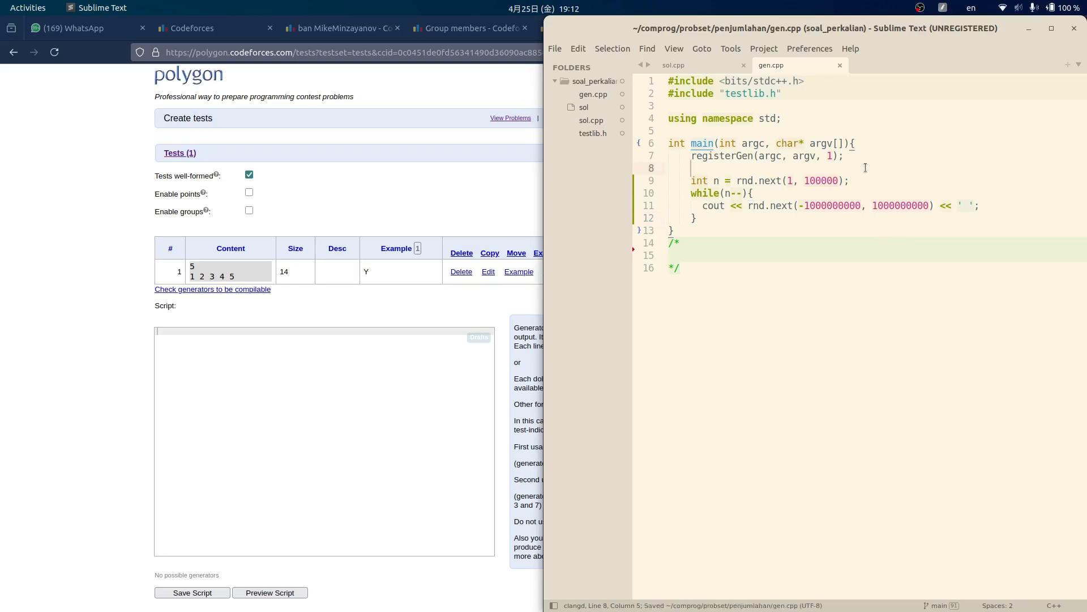
{"action": "left_click_drag", "start_coordinate": [681, 267], "coordinate": [668, 243]}
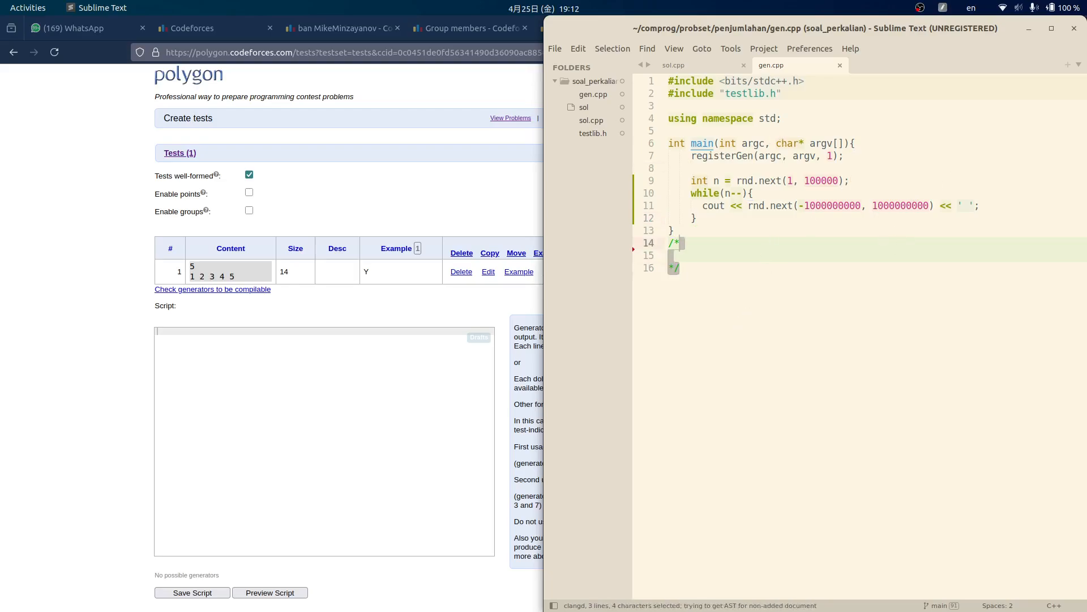
{"action": "key", "text": "BackSpace"}
{"action": "key", "text": "ctrl+s"}
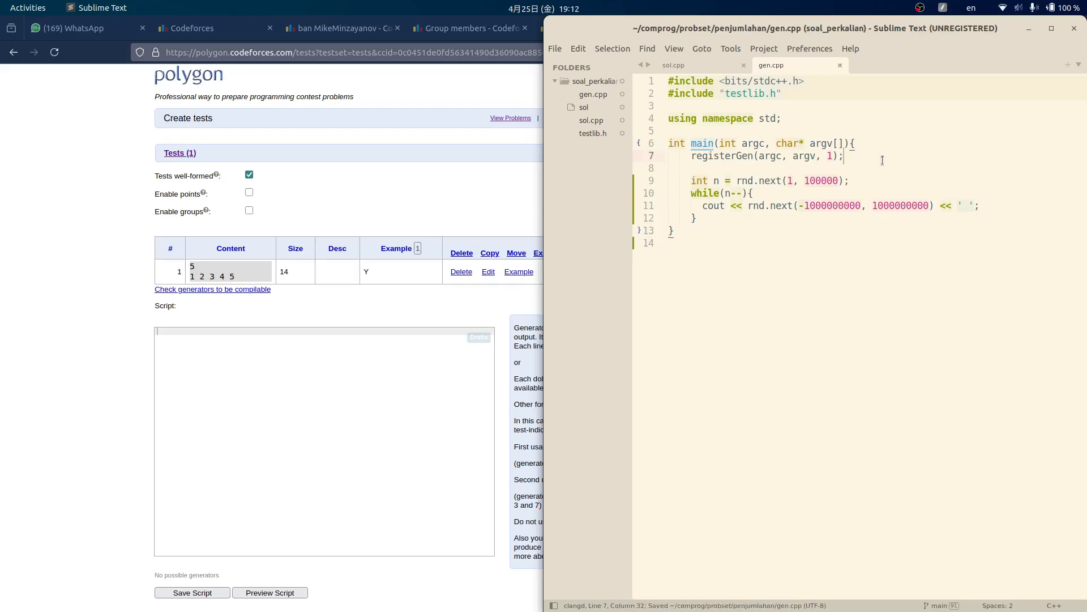
{"action": "key", "text": "ctrl+a"}
{"action": "left_click", "coordinate": [263, 362]}
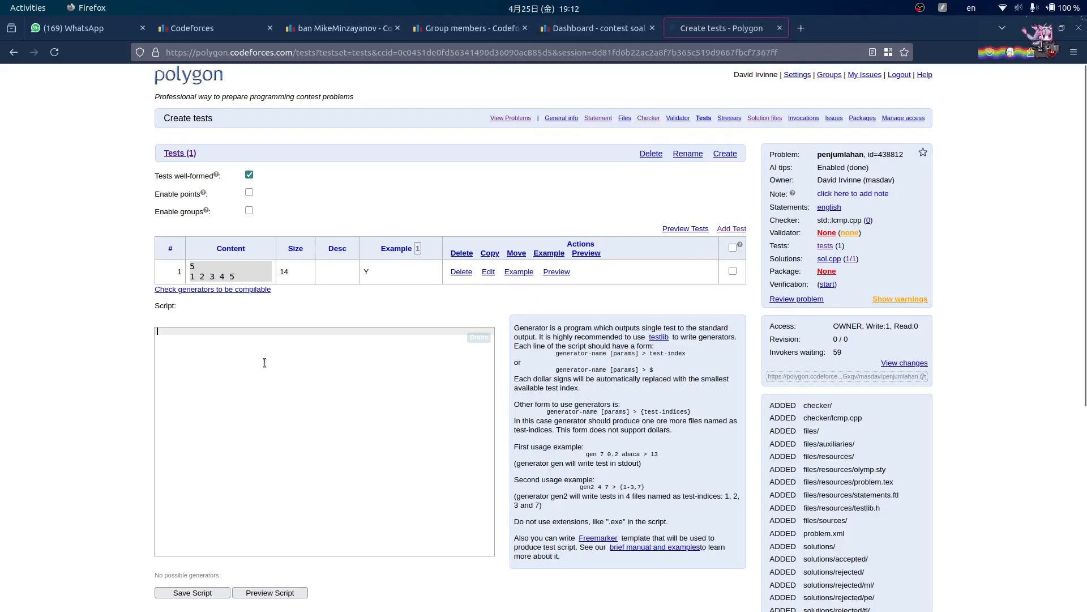
- Add the line cout << n << ' '; after the n declaration and save
{"action": "key", "text": "alt+Tab"}
{"action": "left_click", "coordinate": [852, 185]}
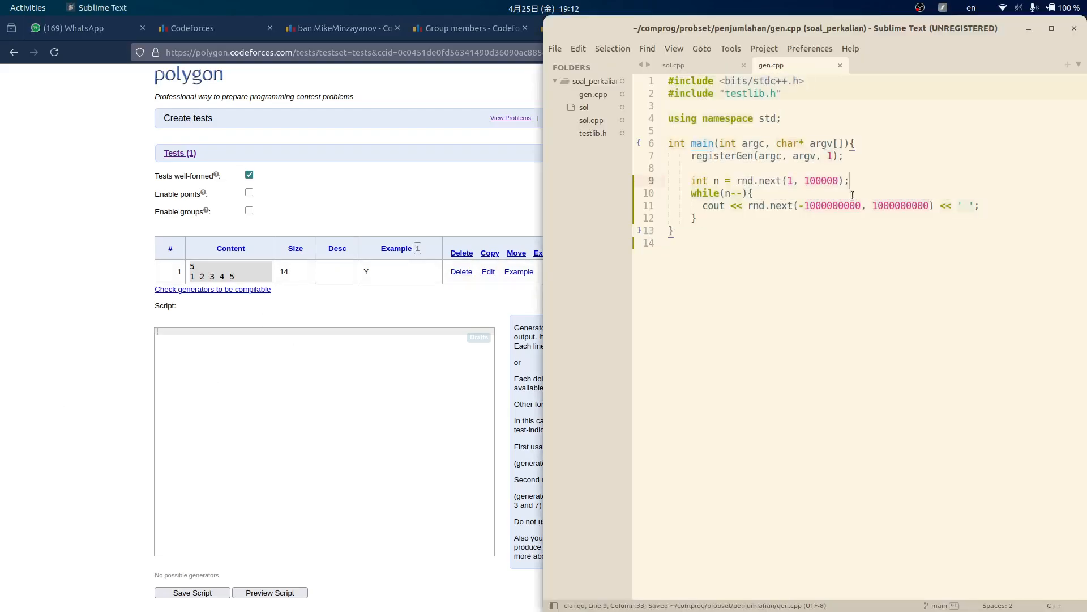
{"action": "left_click", "coordinate": [510, 282]}
{"action": "key", "text": "alt+Tab"}
{"action": "left_click", "coordinate": [893, 160]}
{"action": "key", "text": "alt+Tab"}
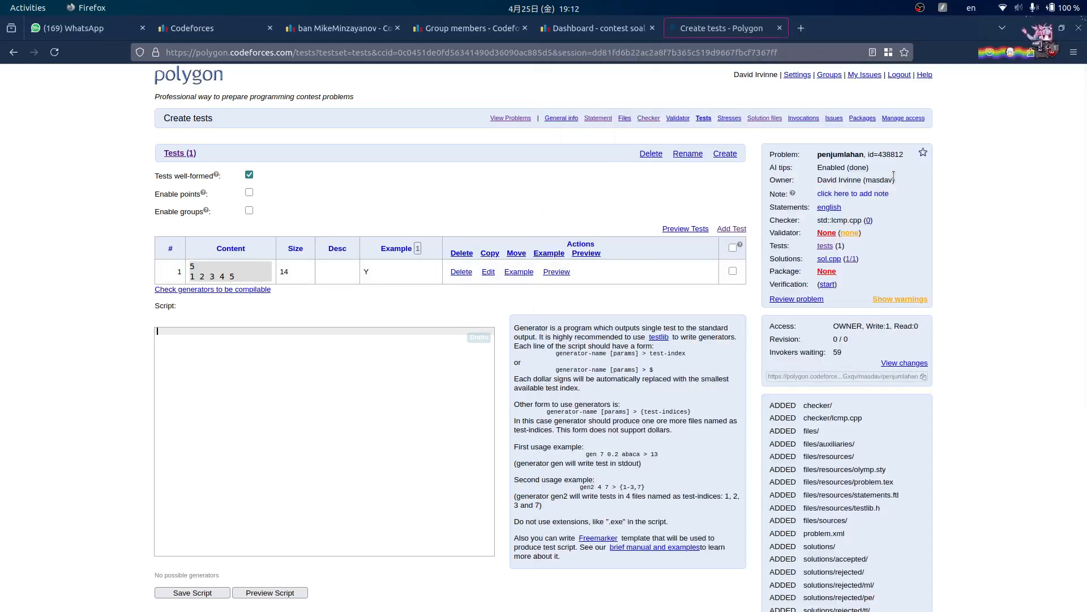
{"action": "key", "text": "alt+Tab"}
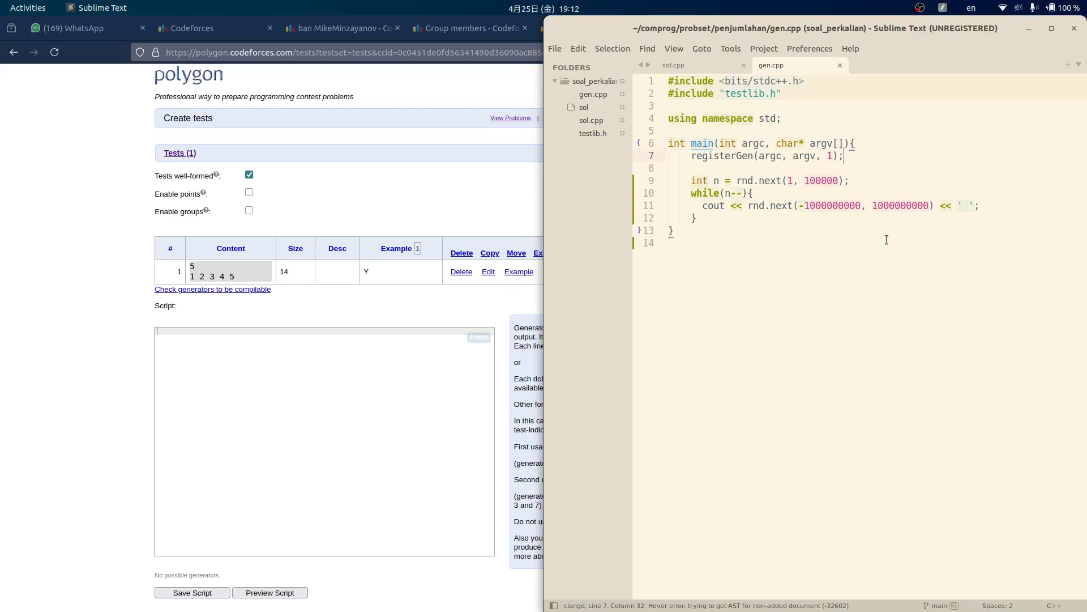
{"action": "left_click", "coordinate": [864, 179]}
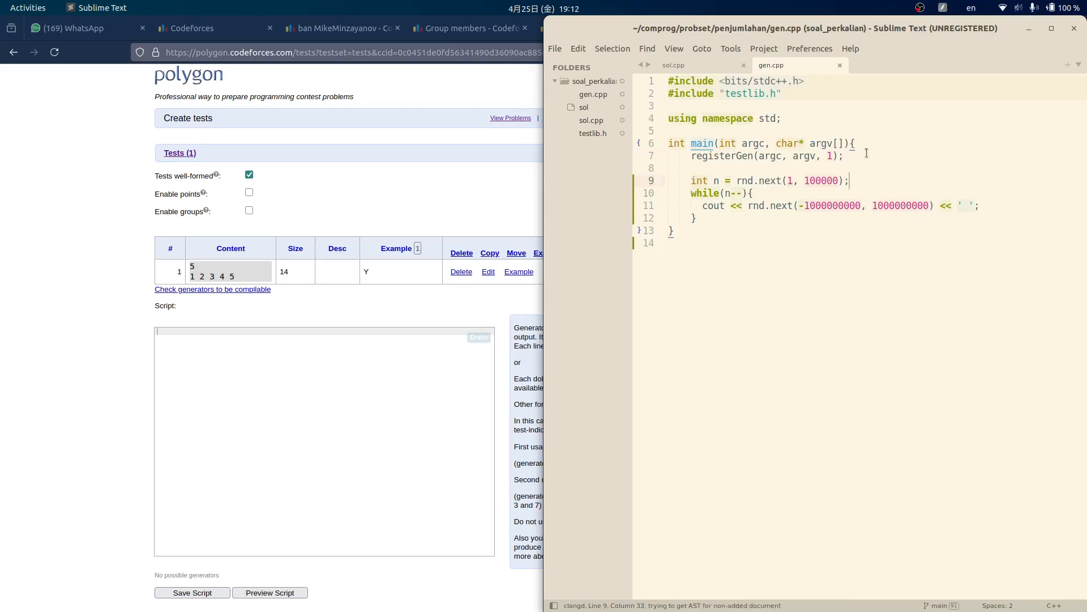
{"action": "key", "text": "Return"}
{"action": "type", "text": "cout << n << ' ';"}
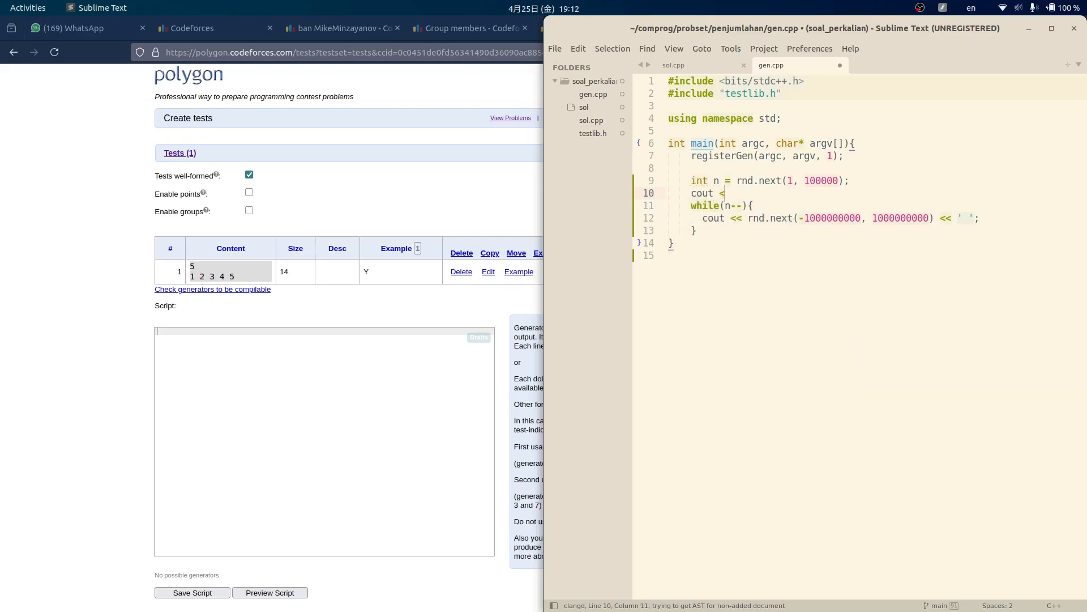
{"action": "key", "text": "ctrl+s"}
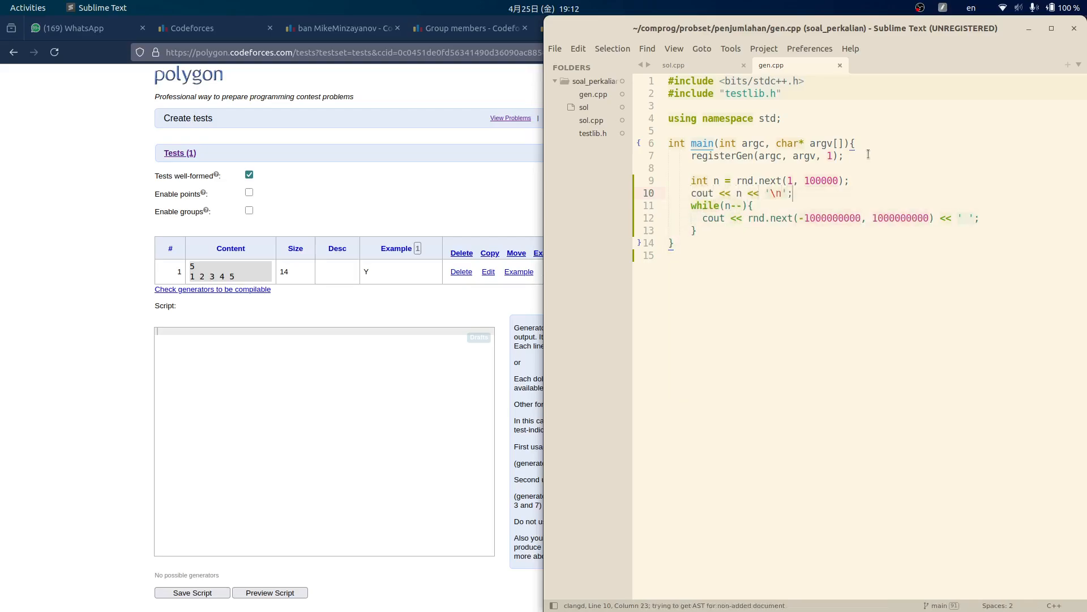
- Review and save gen.cpp, then copy the whole generator code
{"action": "left_click", "coordinate": [723, 236]}
{"action": "left_click", "coordinate": [850, 181]}
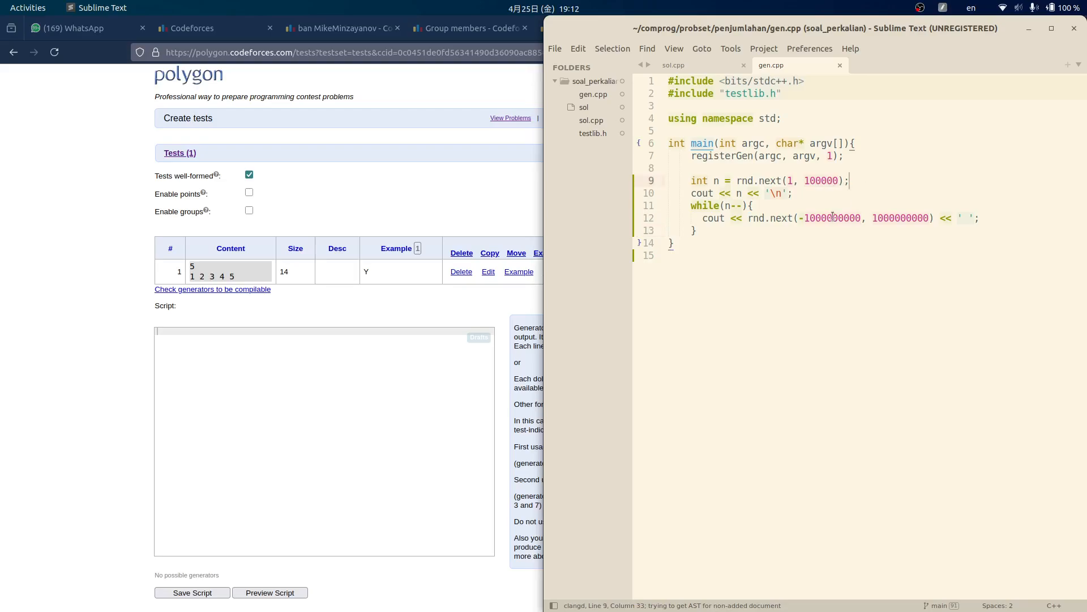
{"action": "left_click", "coordinate": [908, 166]}
{"action": "key", "text": "ctrl+s"}
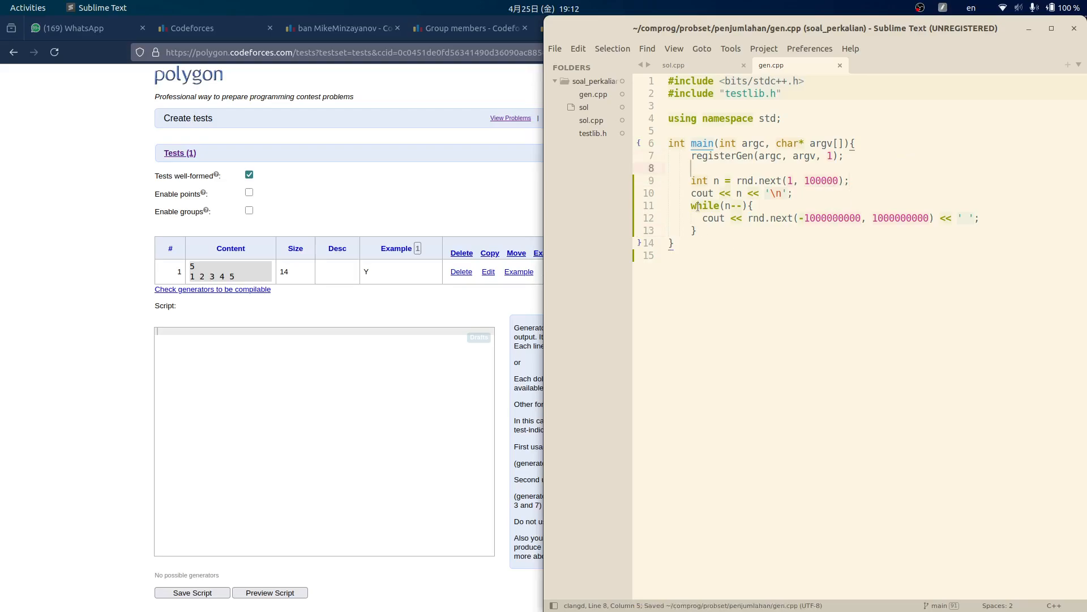
{"action": "left_click", "coordinate": [739, 194]}
{"action": "left_click", "coordinate": [725, 206]}
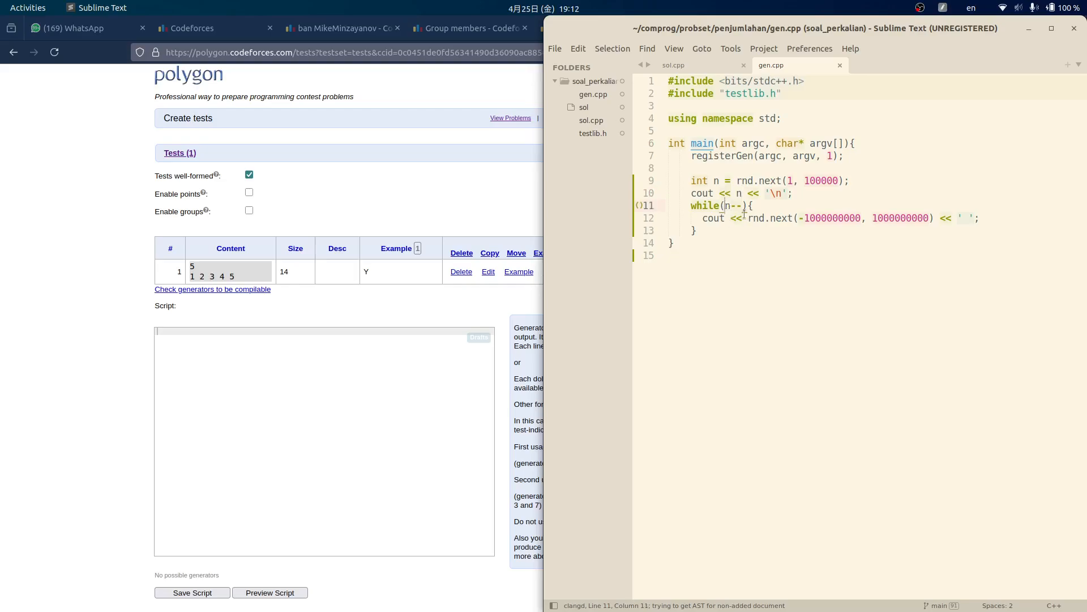
{"action": "left_click", "coordinate": [885, 302]}
{"action": "key", "text": "ctrl+a"}
{"action": "key", "text": "ctrl+c"}
{"action": "left_click", "coordinate": [900, 244]}
{"action": "key", "text": "alt+Tab"}
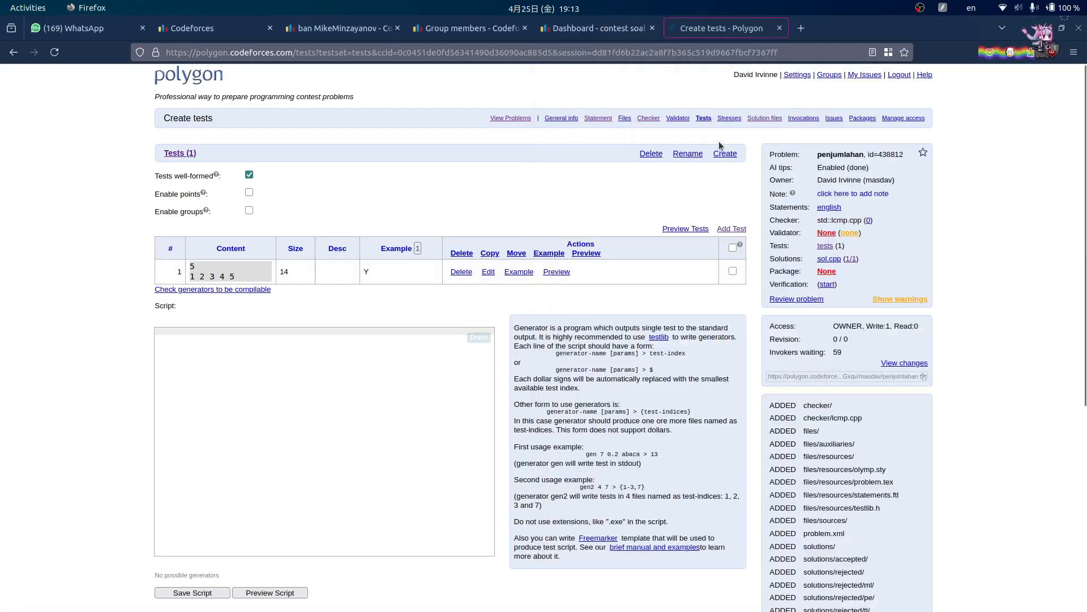
- Create a new cpp.g++17 source file named gen.cpp from the problem's Files page
{"action": "left_click", "coordinate": [625, 118]}
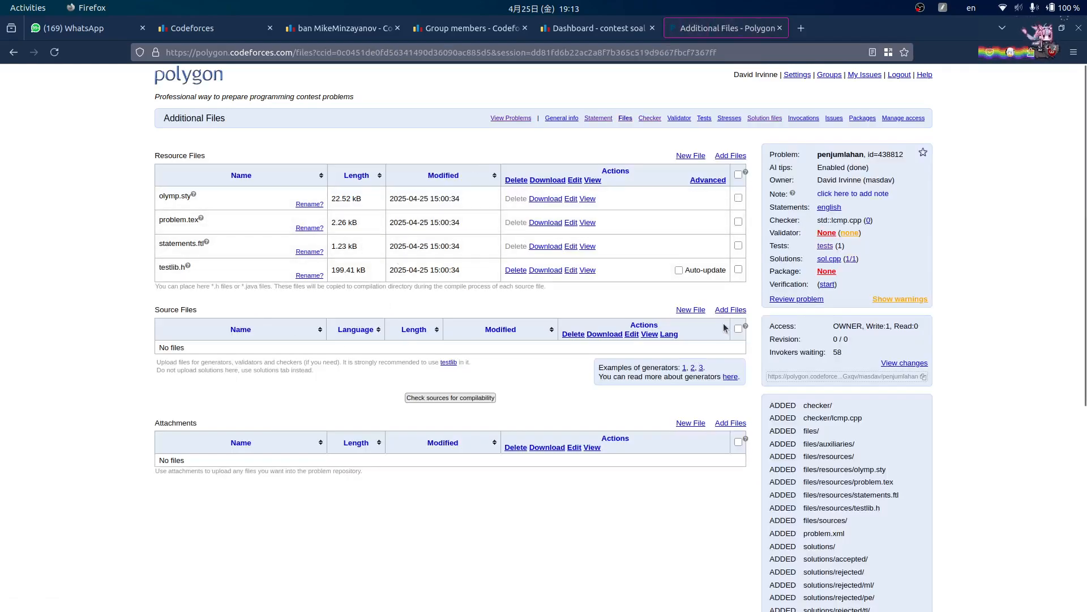
{"action": "left_click", "coordinate": [694, 310]}
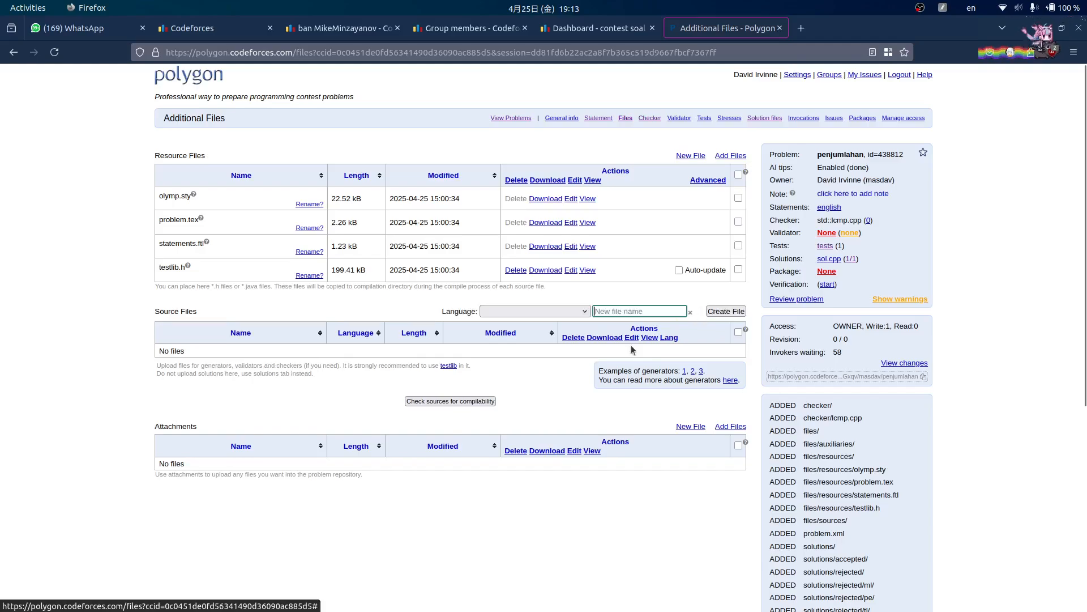
{"action": "left_click", "coordinate": [582, 311]}
{"action": "left_click", "coordinate": [524, 368]}
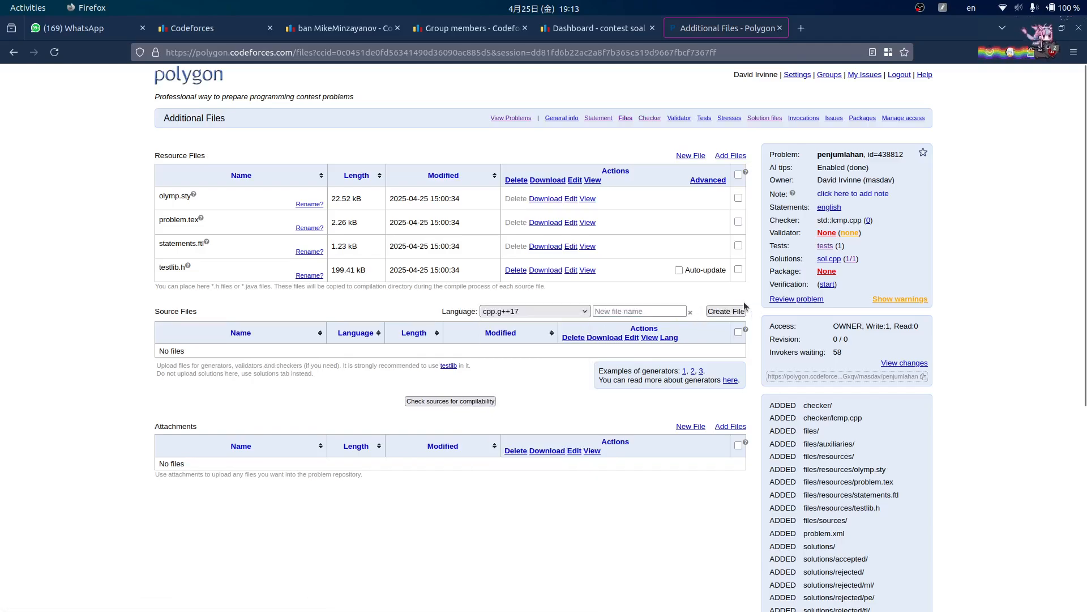
{"action": "left_click", "coordinate": [662, 312]}
{"action": "type", "text": "gen.cpp"}
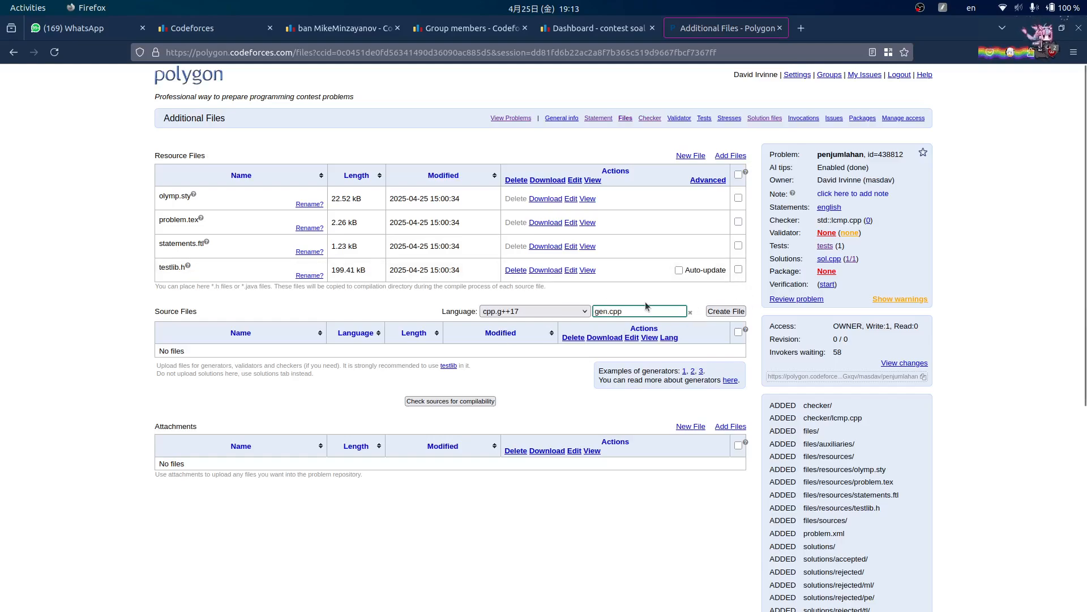
{"action": "left_click", "coordinate": [607, 315]}
{"action": "left_click", "coordinate": [726, 311]}
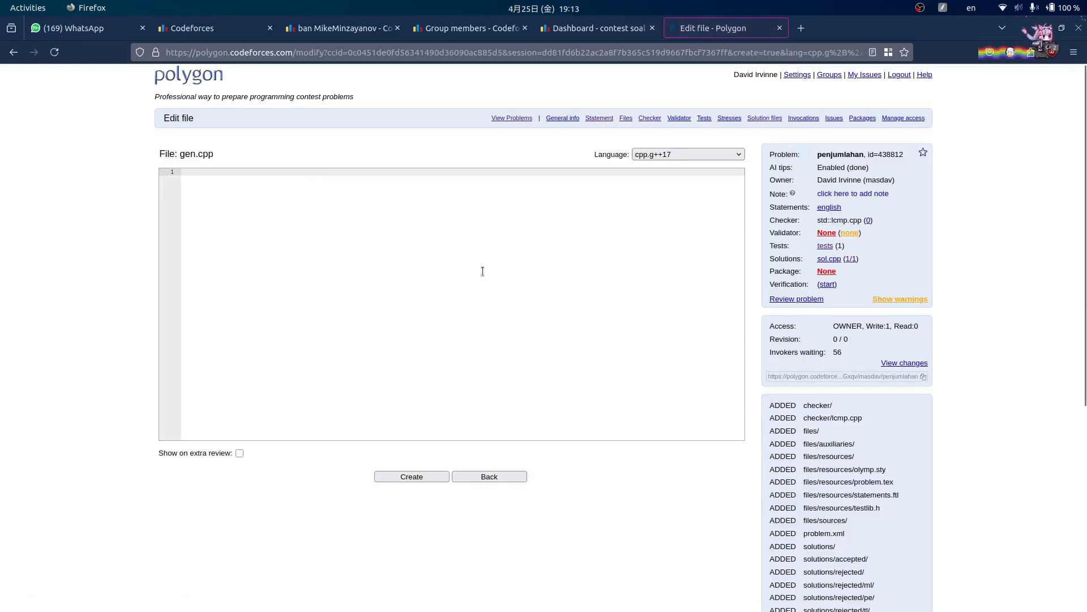
- Copy the local generator code into the gen.cpp editor and remove the first line's stray indent
{"action": "left_click", "coordinate": [482, 270]}
{"action": "key", "text": "alt+Tab"}
{"action": "key", "text": "ctrl+a"}
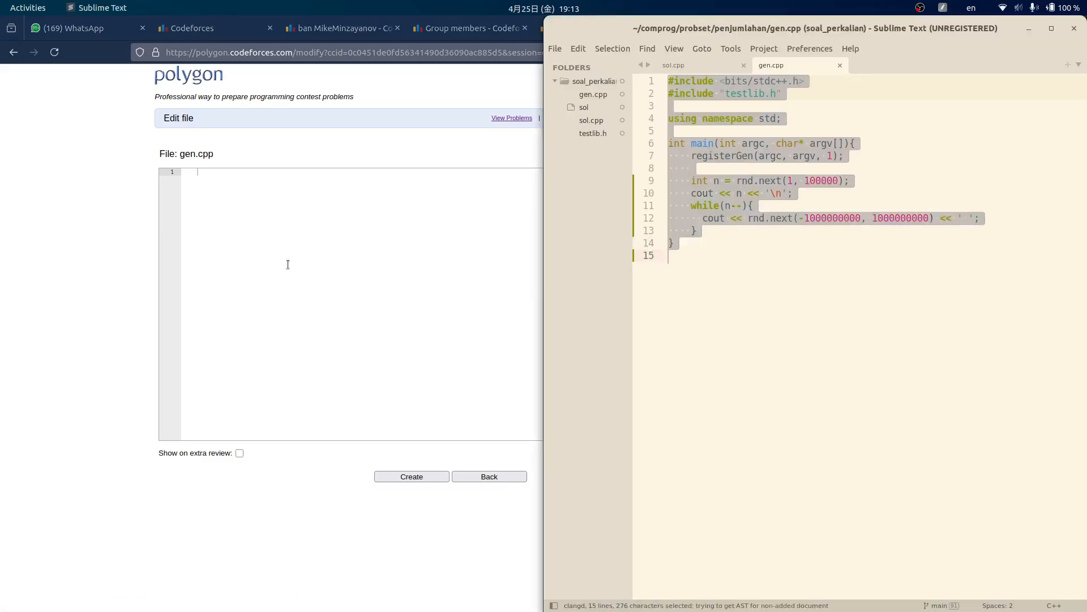
{"action": "key", "text": "ctrl+c"}
{"action": "key", "text": "alt+Tab"}
{"action": "key", "text": "ctrl+v"}
{"action": "left_click", "coordinate": [398, 172]}
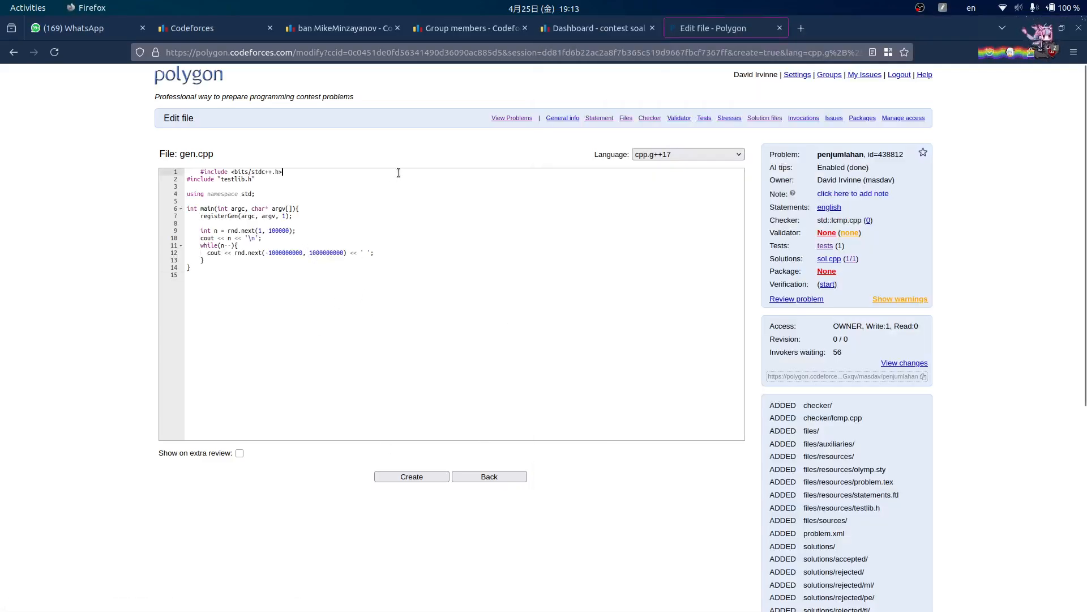
{"action": "key", "text": "BackSpace"}
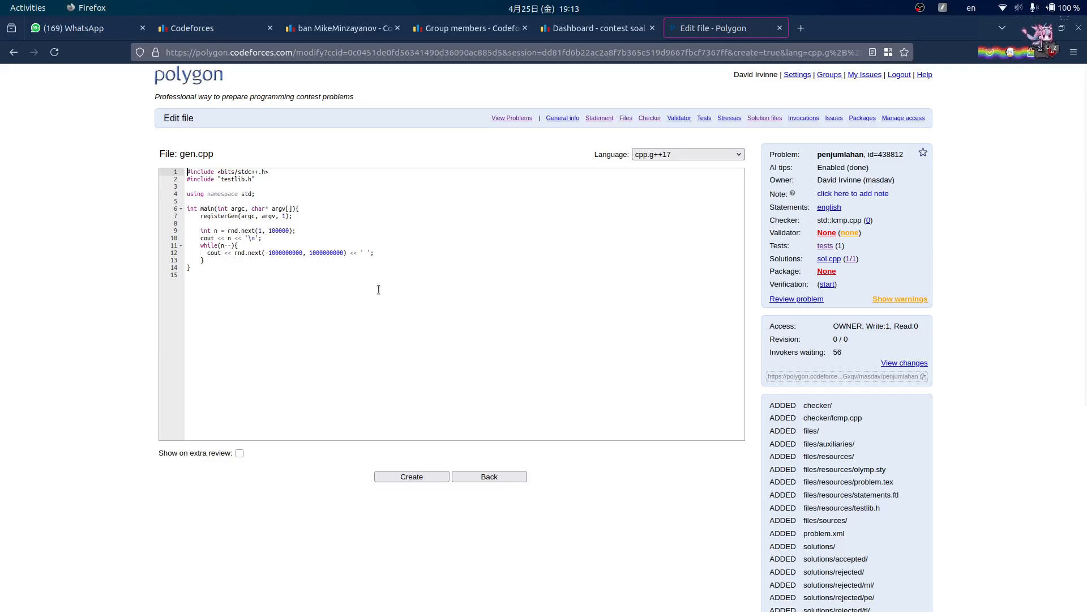
- Save gen.cpp and return to the Tests page, where gen is offered as a generator
{"action": "left_click", "coordinate": [429, 472]}
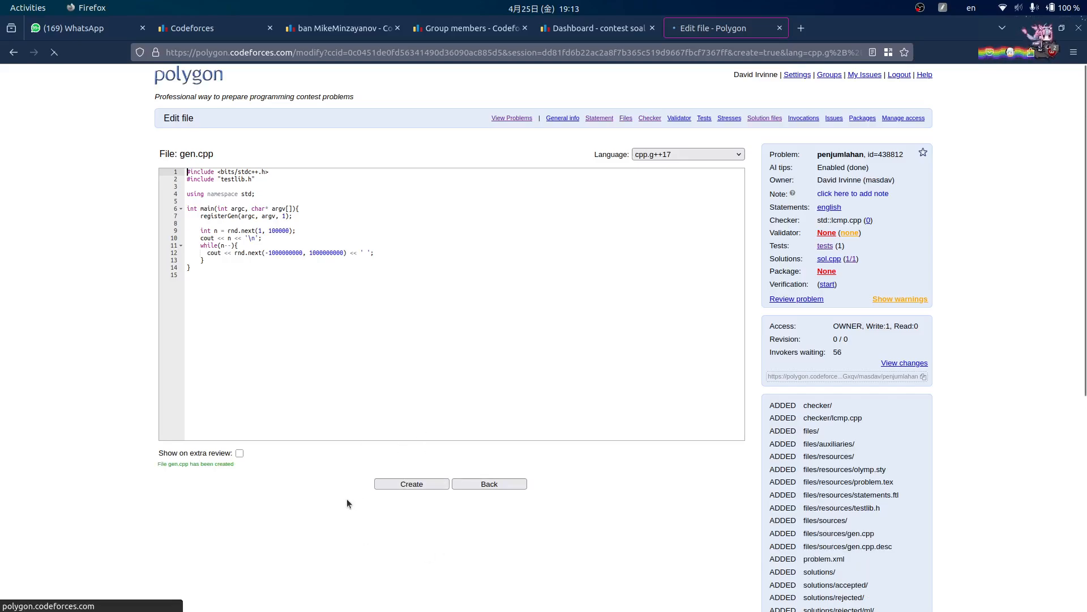
{"action": "left_click_drag", "start_coordinate": [178, 349], "coordinate": [159, 349]}
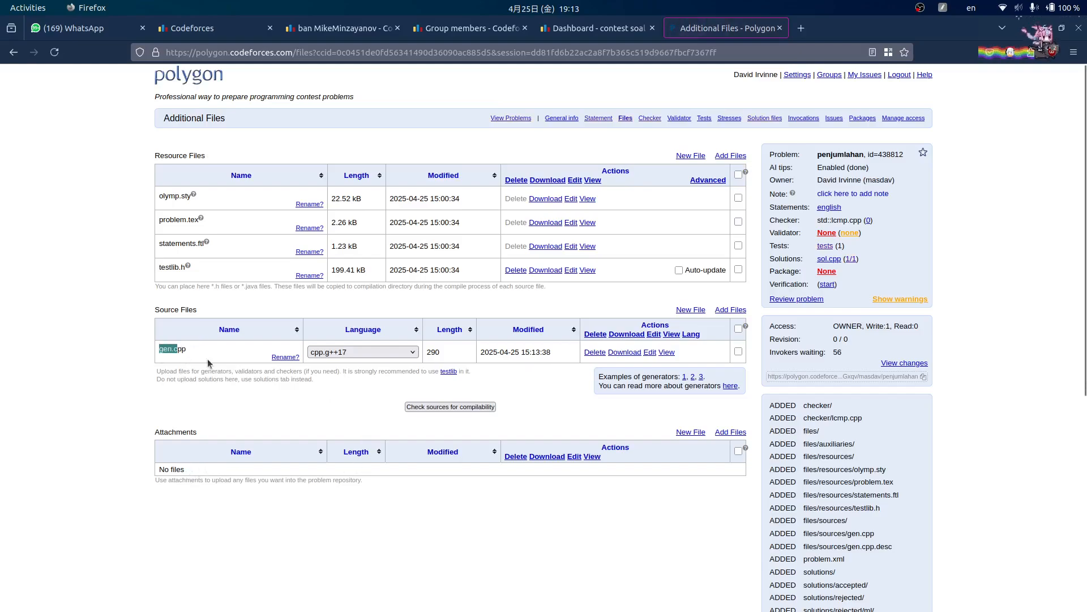
{"action": "left_click", "coordinate": [826, 246]}
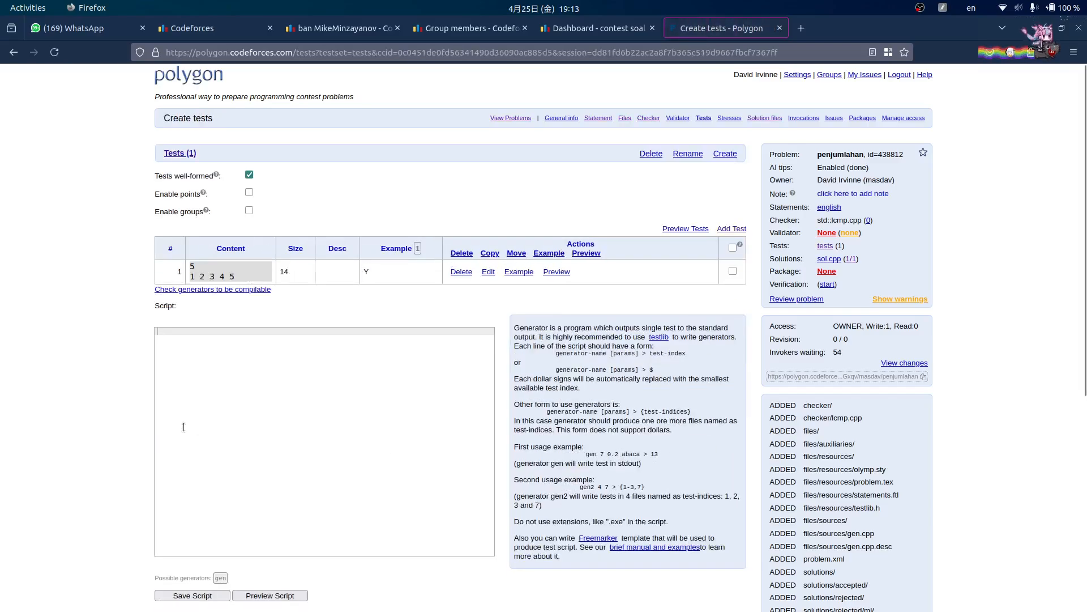
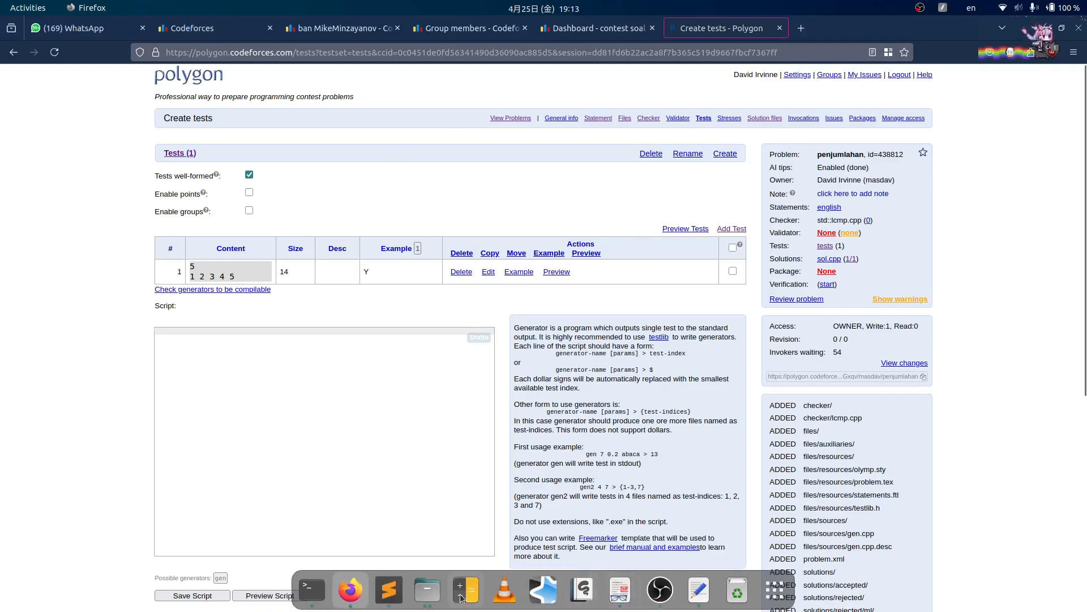
- Open the soal_perkalian problem's gen.cpp in the text editor from the probset folder
{"action": "left_click", "coordinate": [390, 591]}
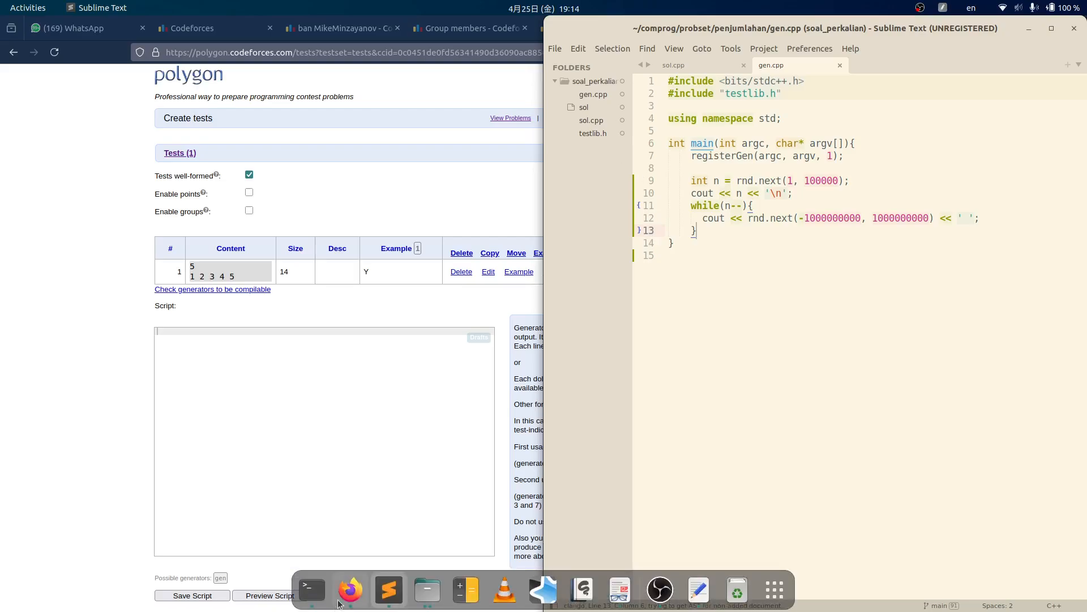
{"action": "left_click", "coordinate": [712, 66]}
{"action": "left_click", "coordinate": [779, 64]}
{"action": "mouse_move", "coordinate": [465, 602]}
{"action": "left_click", "coordinate": [438, 591]}
{"action": "left_click", "coordinate": [377, 184]}
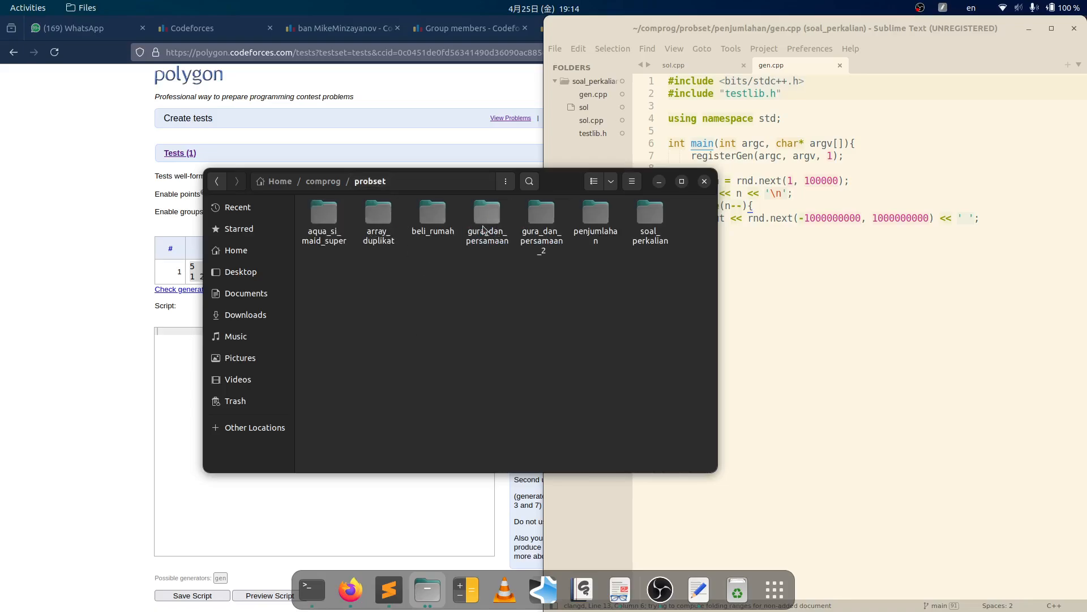
{"action": "double_click", "coordinate": [657, 229]}
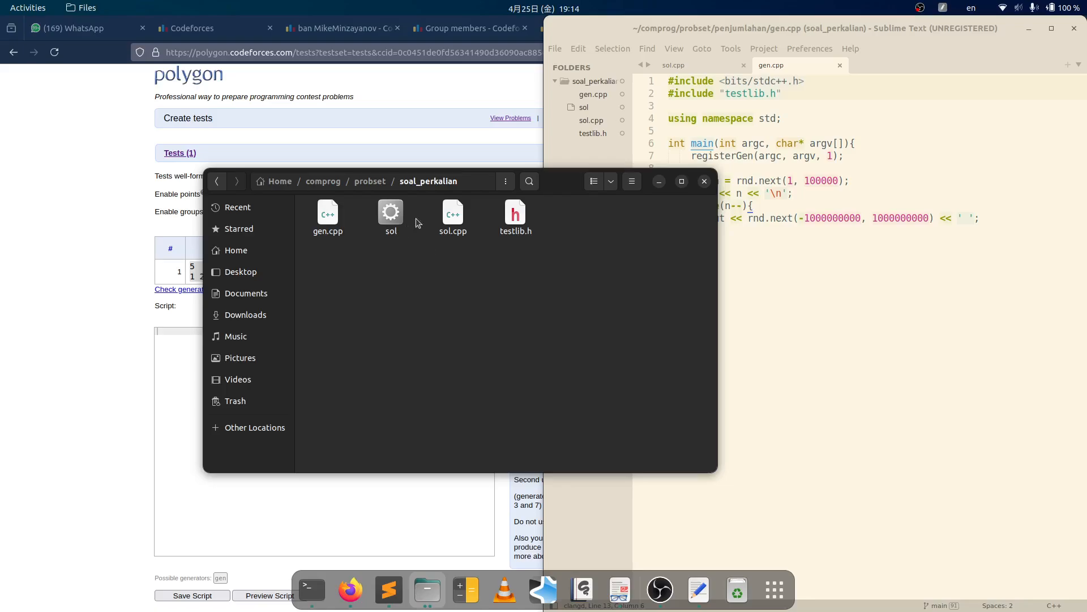
{"action": "left_click", "coordinate": [453, 216]}
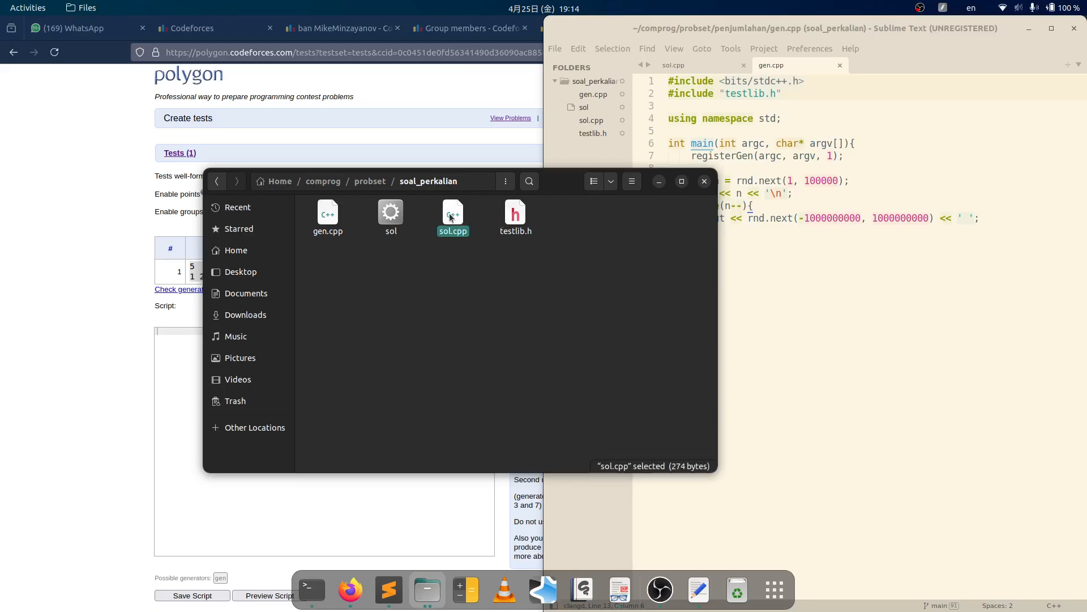
{"action": "right_click", "coordinate": [319, 222]}
{"action": "left_click", "coordinate": [346, 225]}
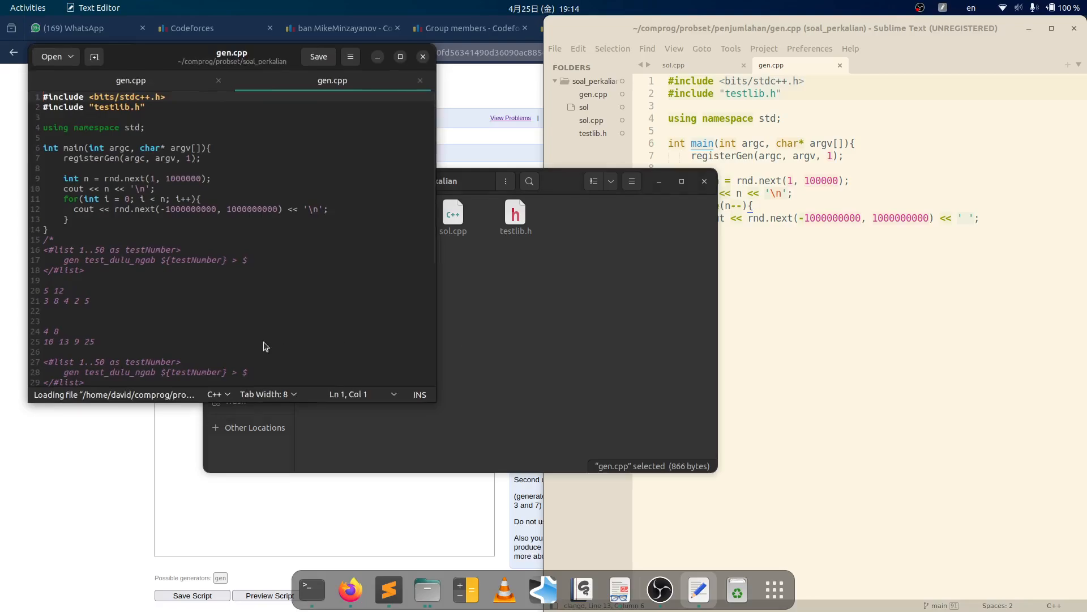
- Copy gen.cpp lines 27–29, the list-based generator commands, and return to Polygon's empty script box
{"action": "scroll", "coordinate": [175, 324], "scroll_direction": "down", "scroll_amount": 1}
{"action": "left_click", "coordinate": [243, 348]}
{"action": "key", "text": "shift+Up"}
{"action": "key", "text": "shift+Up"}
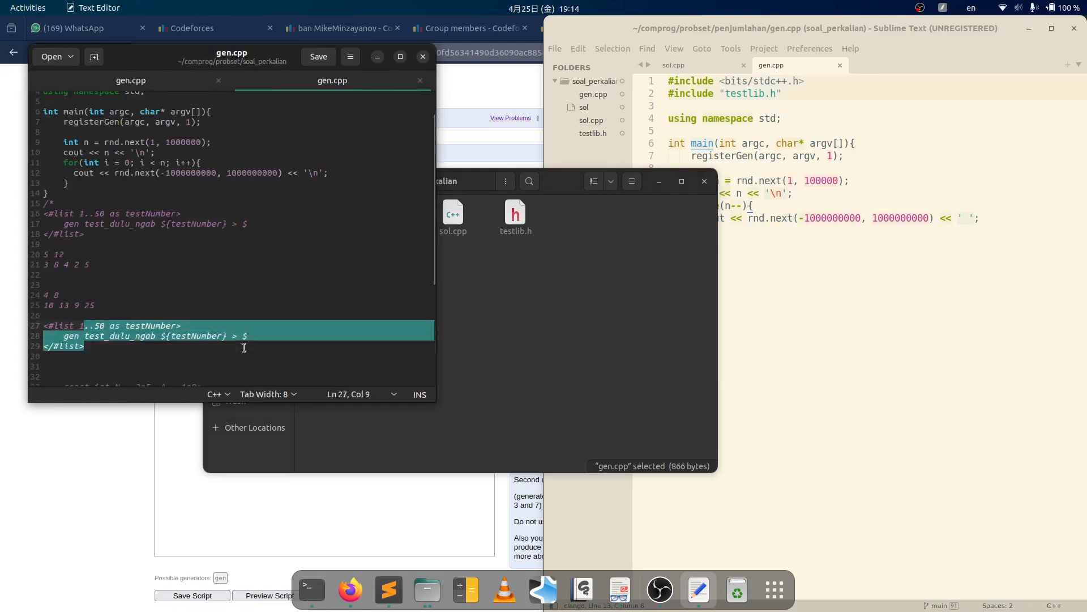
{"action": "key", "text": "shift+Home"}
{"action": "key", "text": "ctrl+c"}
{"action": "left_click", "coordinate": [135, 417]}
{"action": "left_click", "coordinate": [272, 337]}
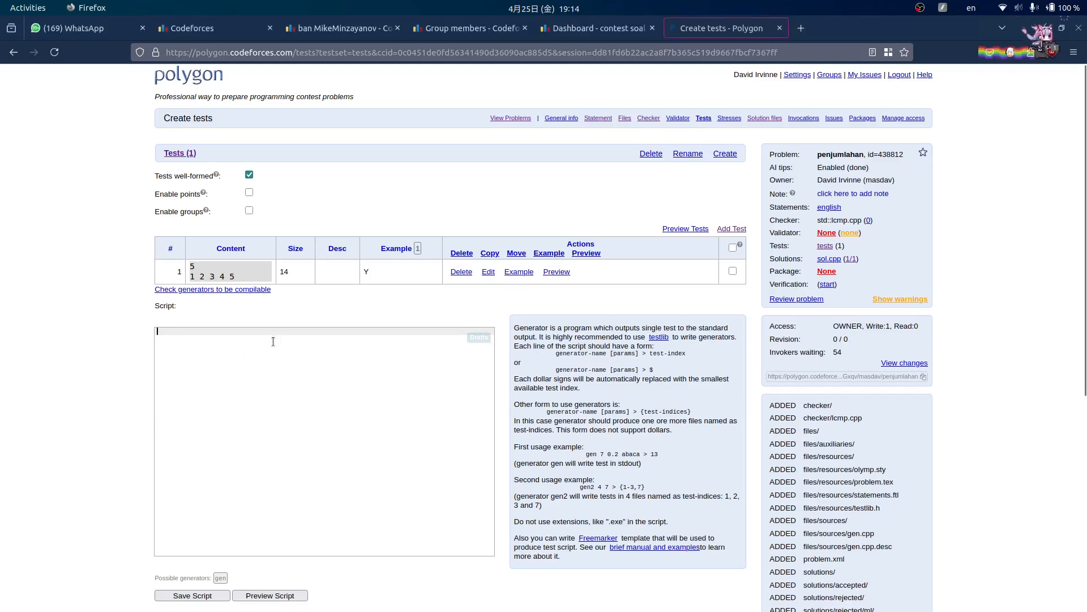
- Paste the list block into Script and adjust its loop header to run tests 1..20 with testNumber
{"action": "key", "text": "ctrl+v"}
{"action": "left_click", "coordinate": [174, 332]}
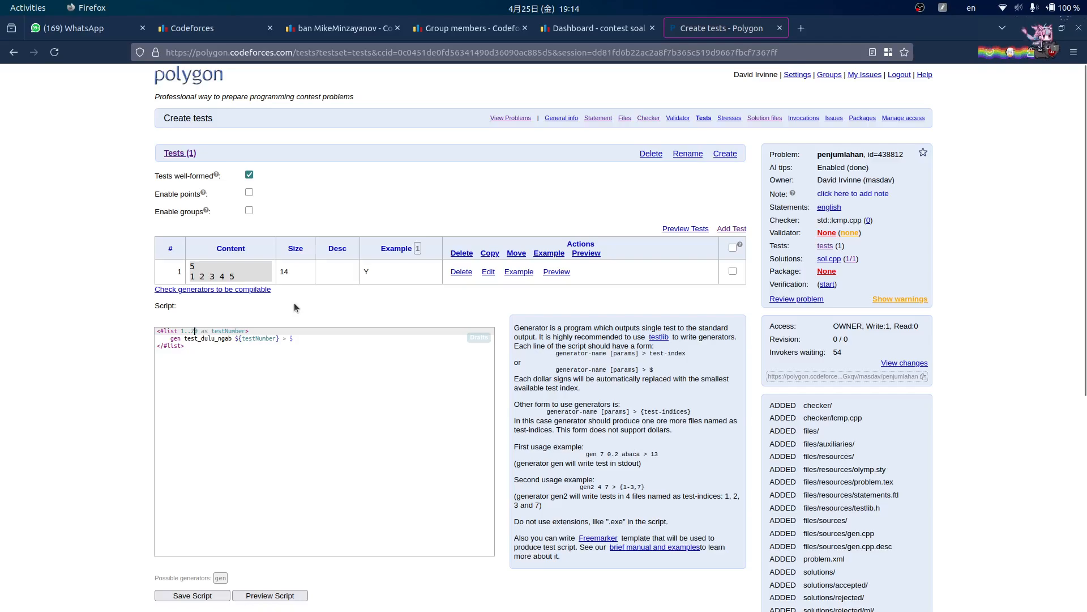
{"action": "key", "text": "Right"}
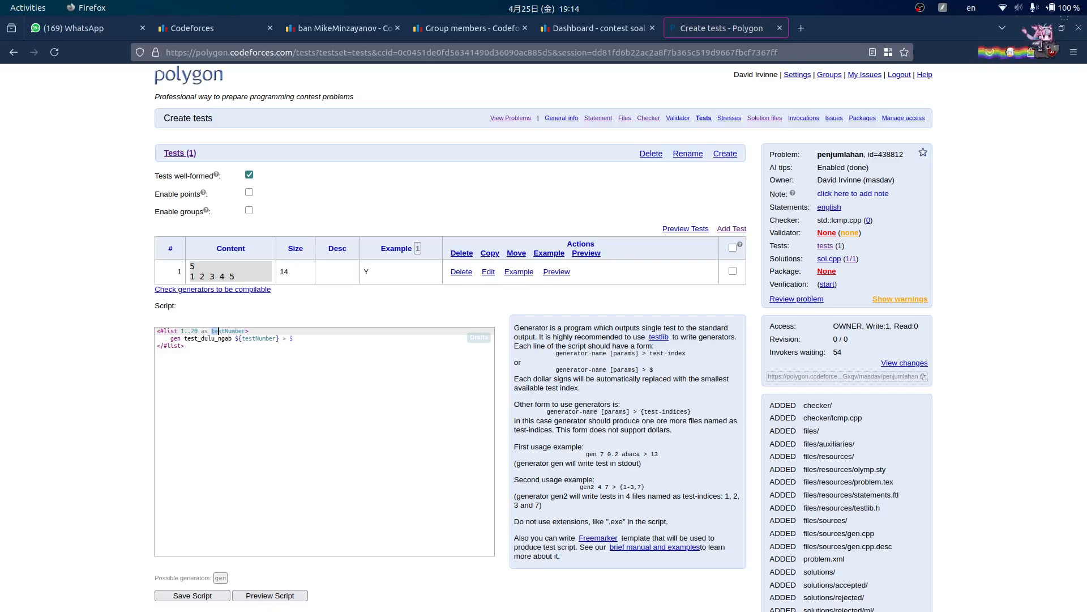
{"action": "left_click_drag", "start_coordinate": [222, 331], "coordinate": [247, 331]}
{"action": "key", "text": "Left"}
{"action": "left_click_drag", "start_coordinate": [219, 331], "coordinate": [239, 331]}
{"action": "type", "text": "i"}
{"action": "left_click", "coordinate": [218, 338]}
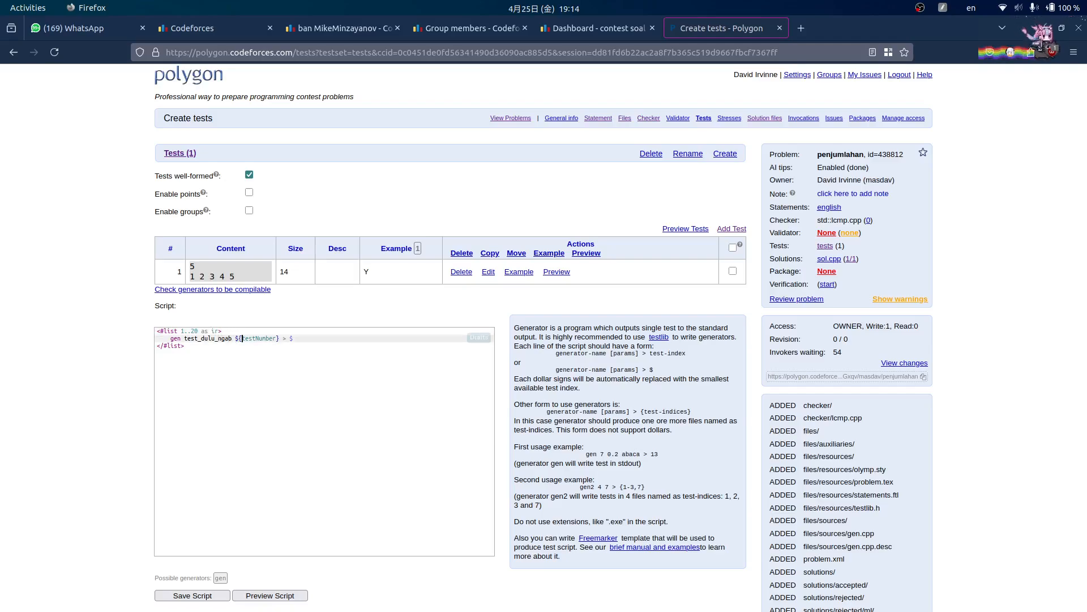
{"action": "left_click_drag", "start_coordinate": [245, 339], "coordinate": [278, 338]}
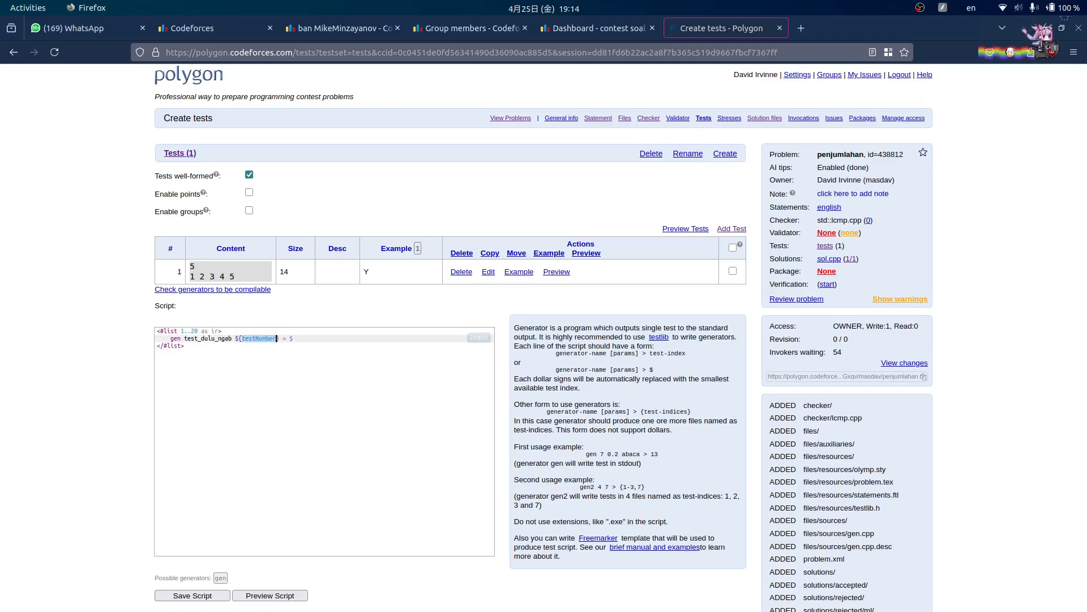
{"action": "type", "text": "i"}
{"action": "key", "text": "BackSpace"}
{"action": "type", "text": "testNumber"}
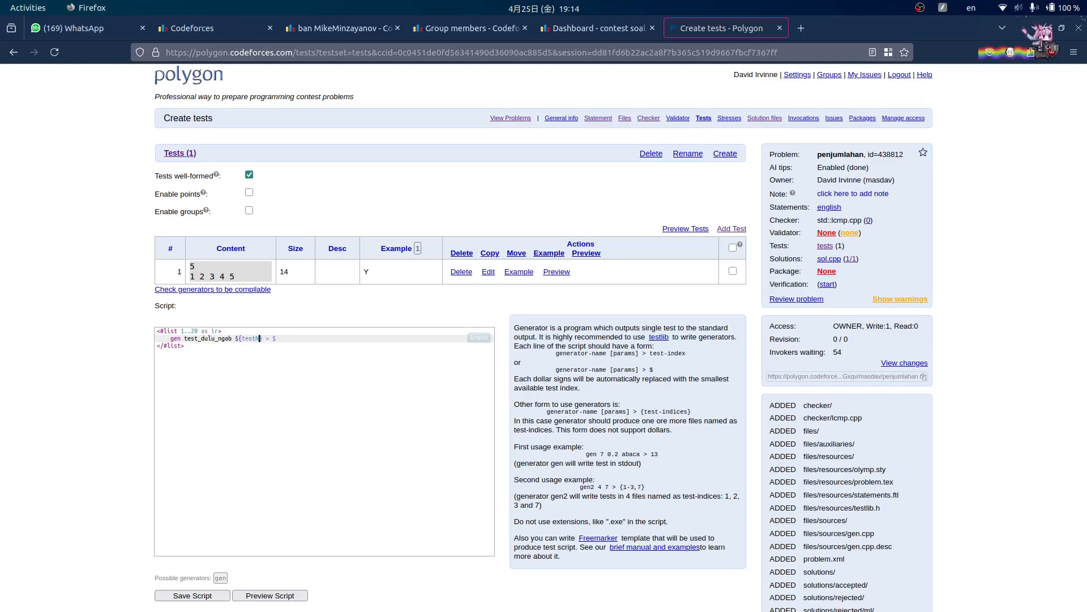
- Replace the test_dulu_ngab argument with test_pertama and copy the whole script
{"action": "left_click", "coordinate": [215, 331]}
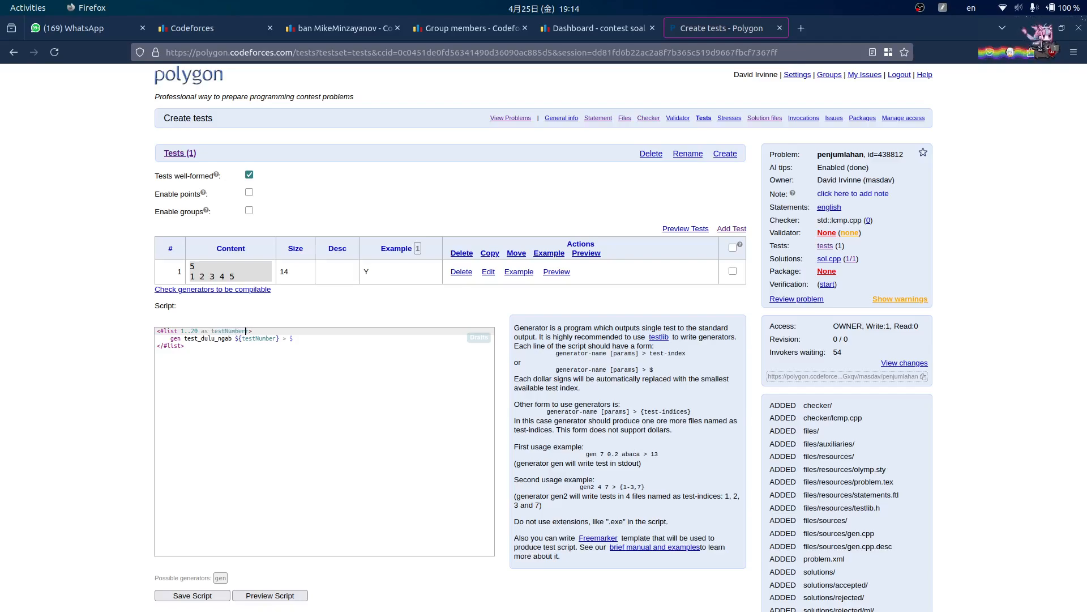
{"action": "left_click", "coordinate": [243, 338]}
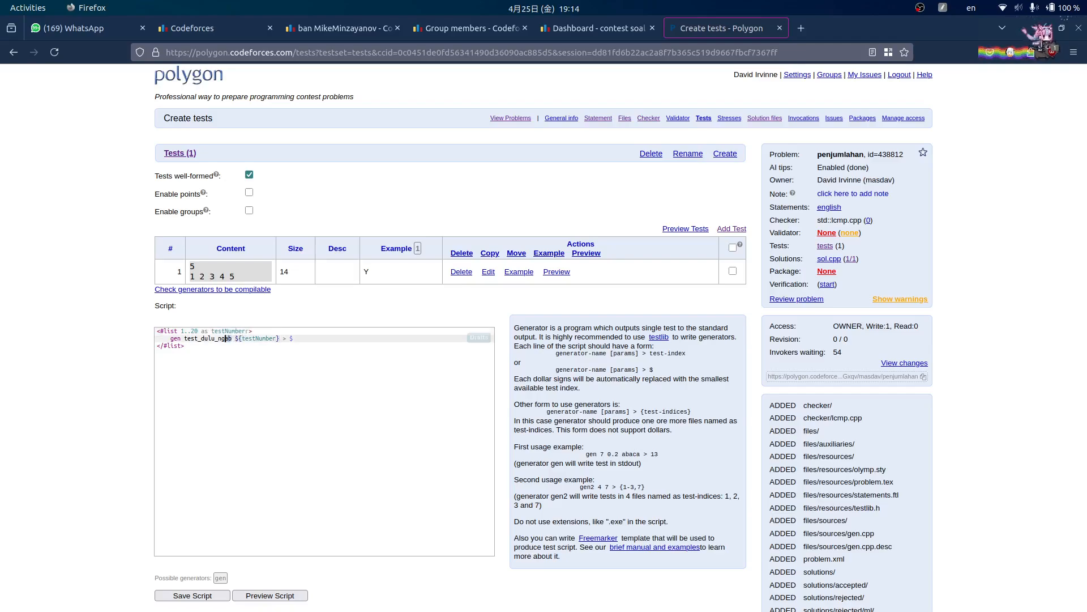
{"action": "left_click_drag", "start_coordinate": [226, 338], "coordinate": [195, 338]}
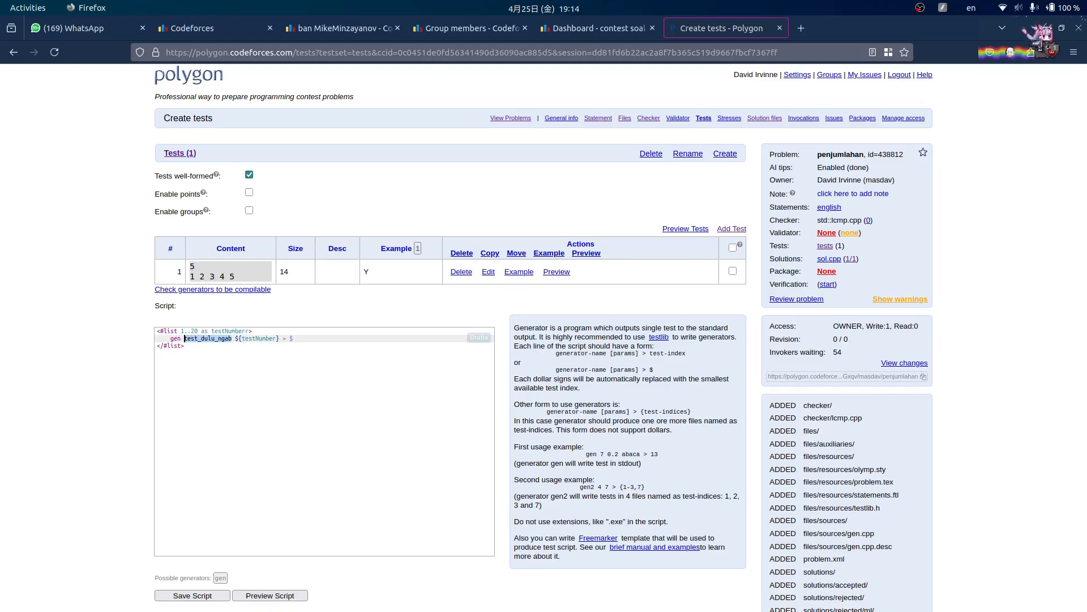
{"action": "type", "text": "test_pertama"}
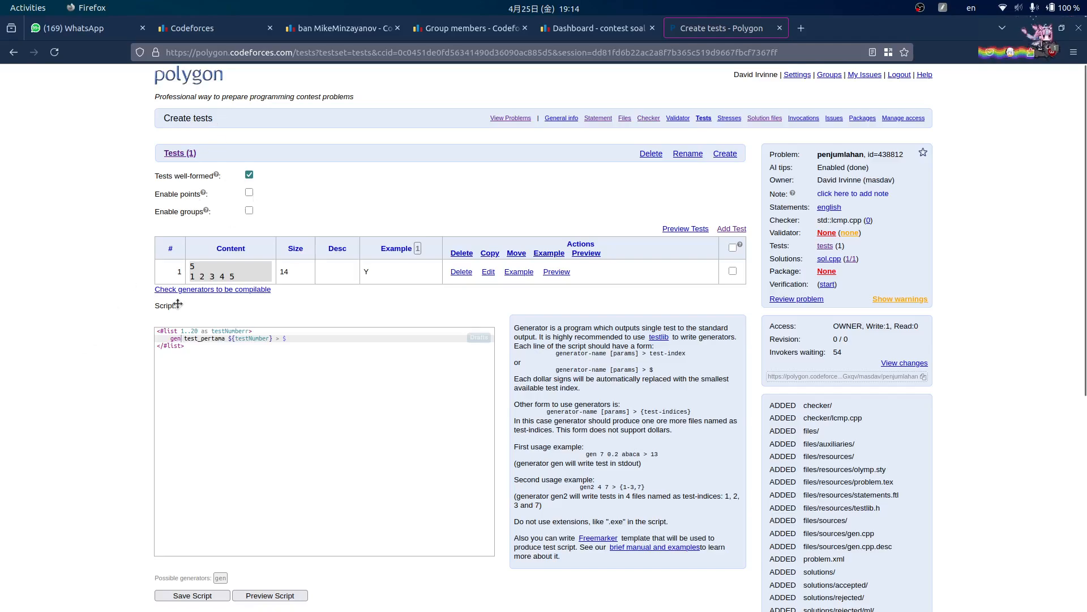
{"action": "left_click", "coordinate": [213, 367]}
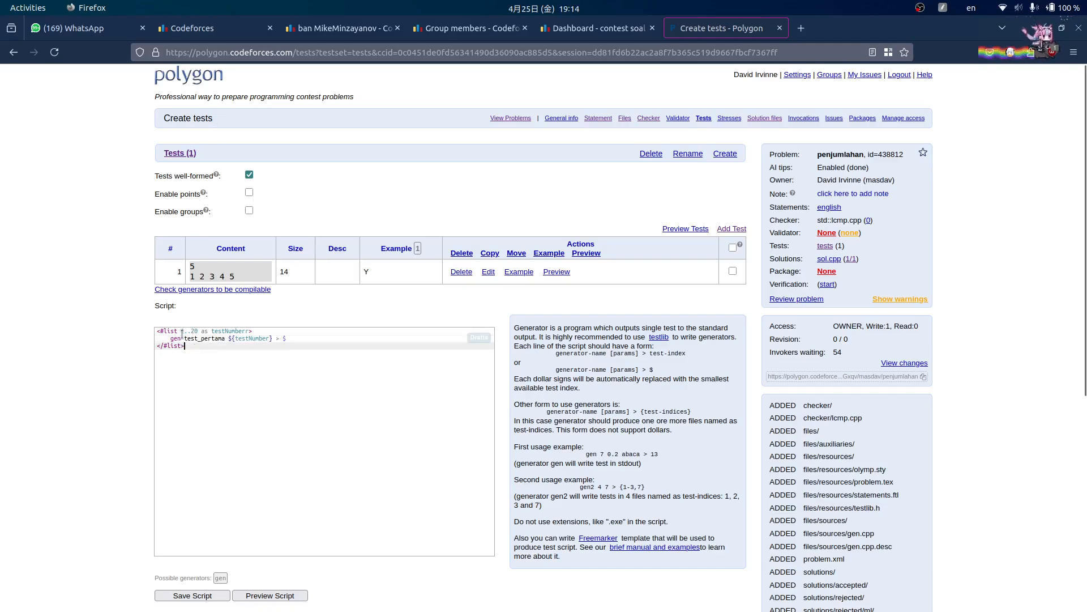
{"action": "left_click", "coordinate": [195, 338]}
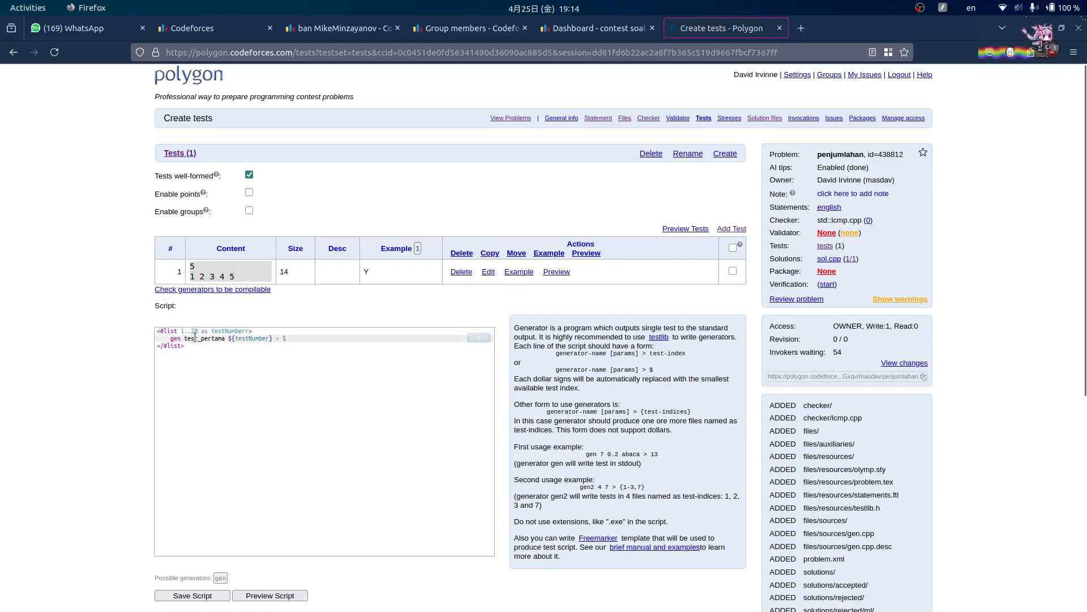
{"action": "left_click_drag", "start_coordinate": [184, 338], "coordinate": [273, 340]}
{"action": "left_click", "coordinate": [208, 349]}
{"action": "left_click", "coordinate": [300, 376]}
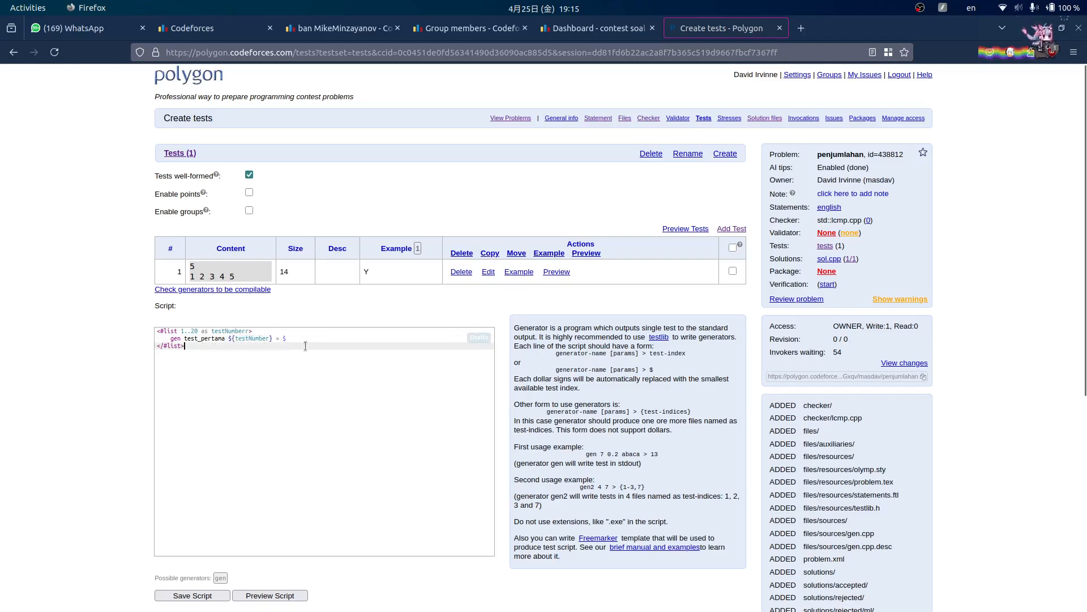
{"action": "key", "text": "ctrl+a"}
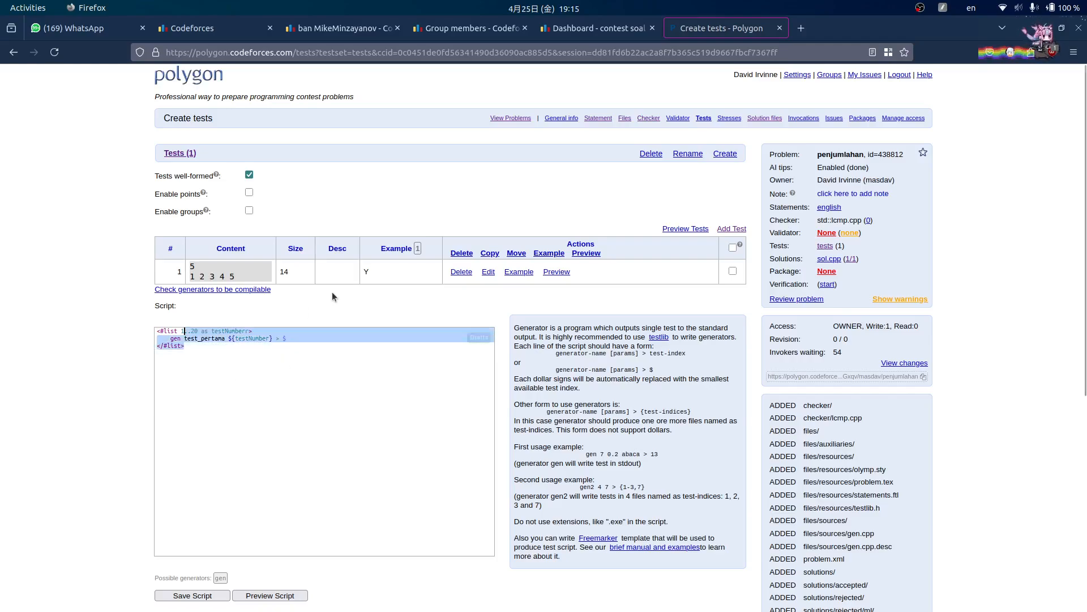
{"action": "key", "text": "ctrl+c"}
{"action": "left_click", "coordinate": [91, 28]}
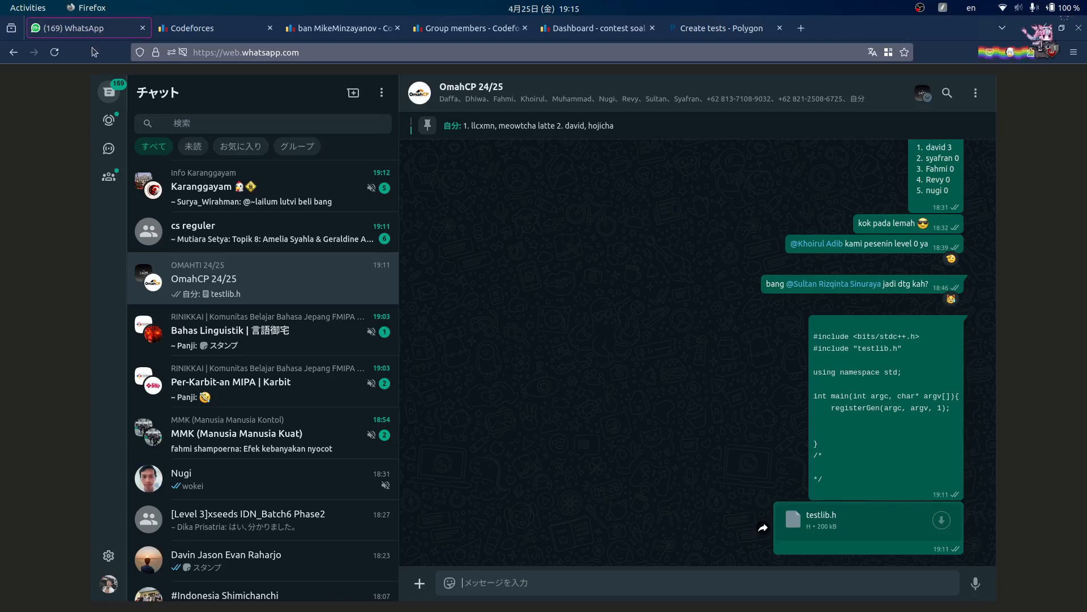
- Send the script to the WhatsApp group, then save the test script in Polygon
{"action": "key", "text": "ctrl+v"}
{"action": "key", "text": "Return"}
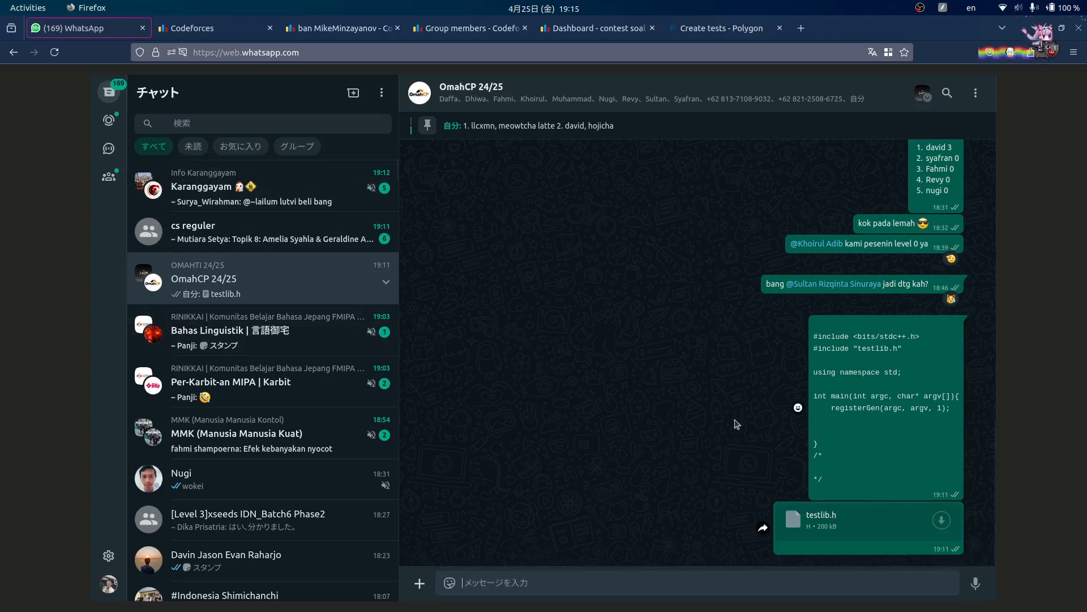
{"action": "left_click", "coordinate": [604, 36]}
{"action": "left_click", "coordinate": [703, 31]}
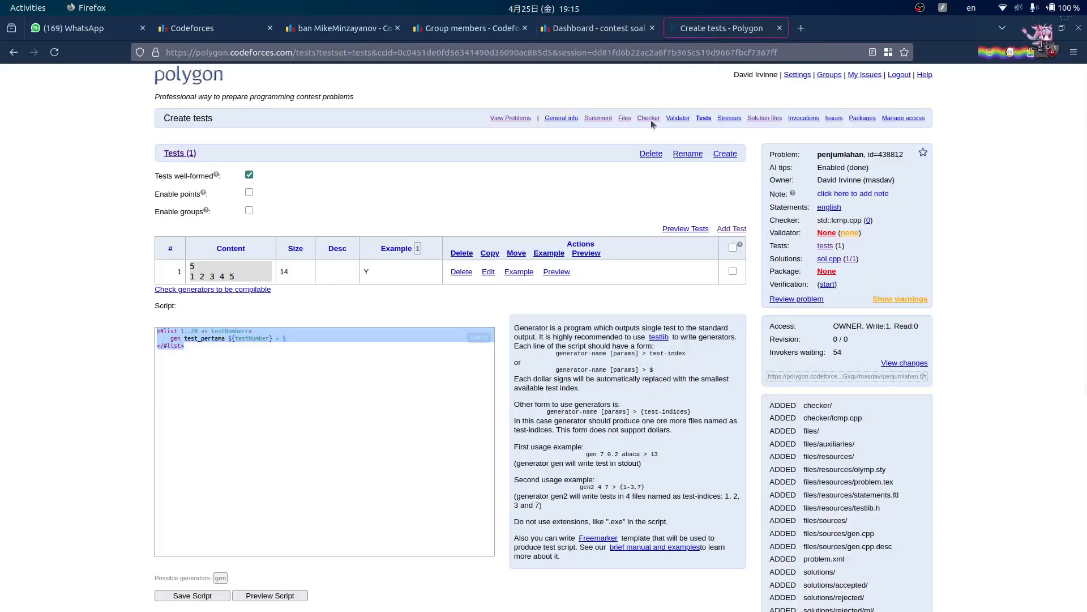
{"action": "scroll", "coordinate": [89, 339], "scroll_direction": "down", "scroll_amount": 3}
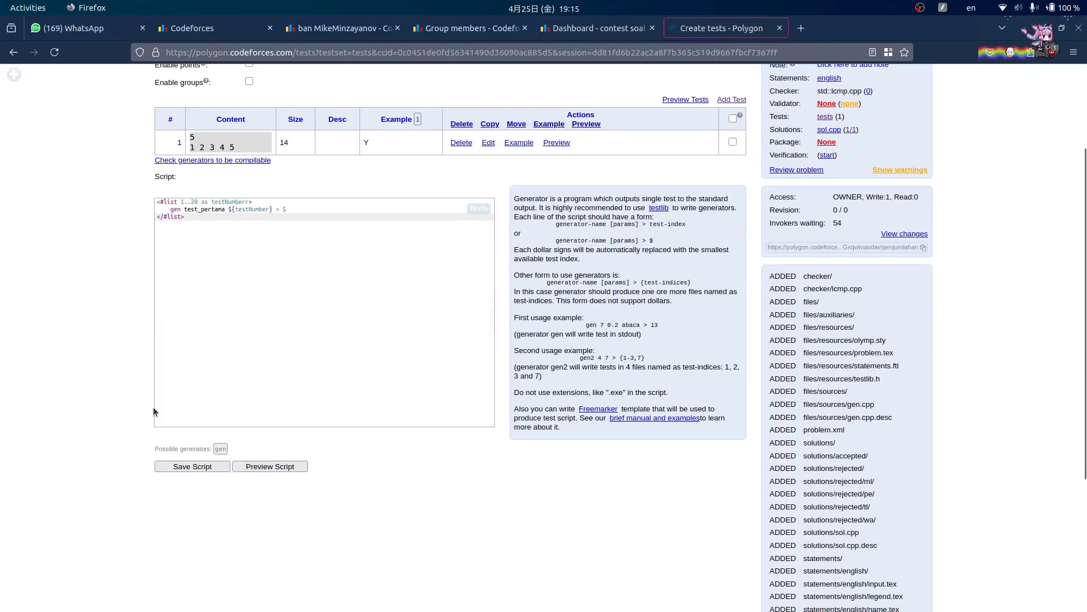
{"action": "left_click", "coordinate": [181, 469]}
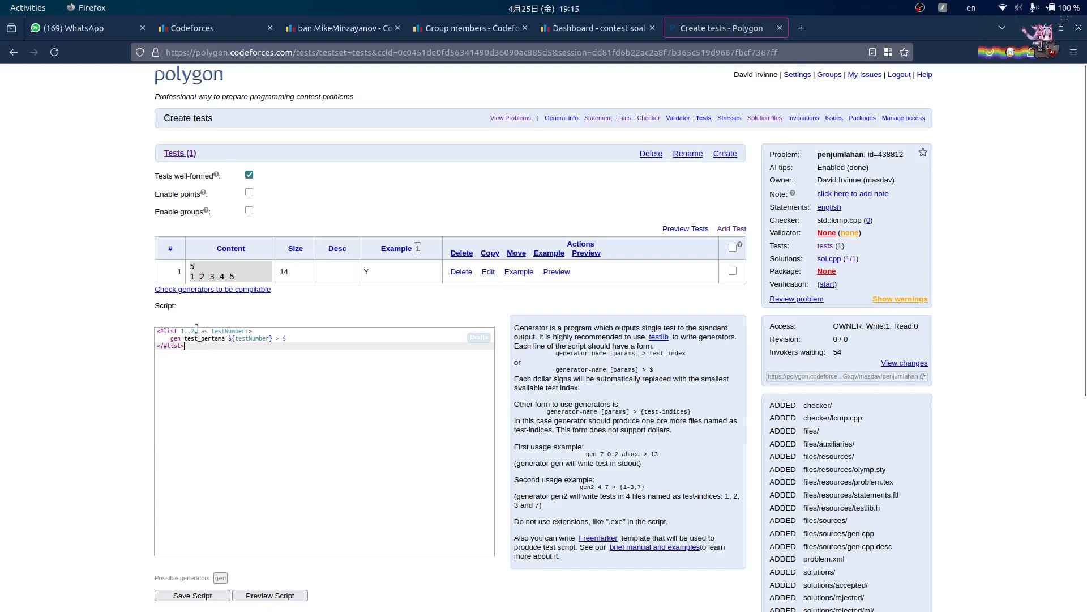
{"action": "left_click", "coordinate": [194, 595]}
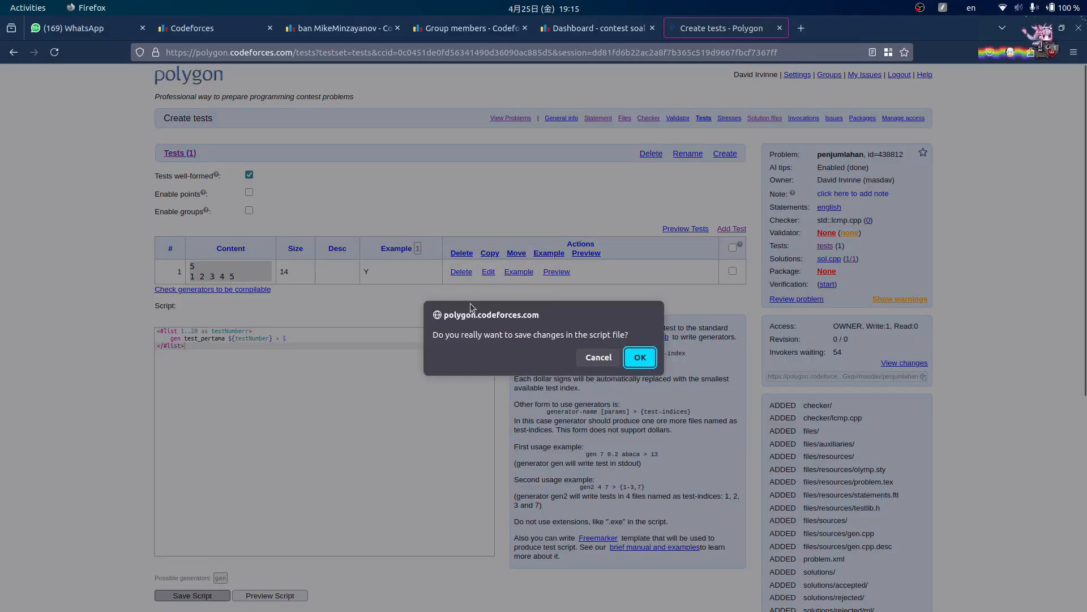
{"action": "left_click", "coordinate": [641, 358]}
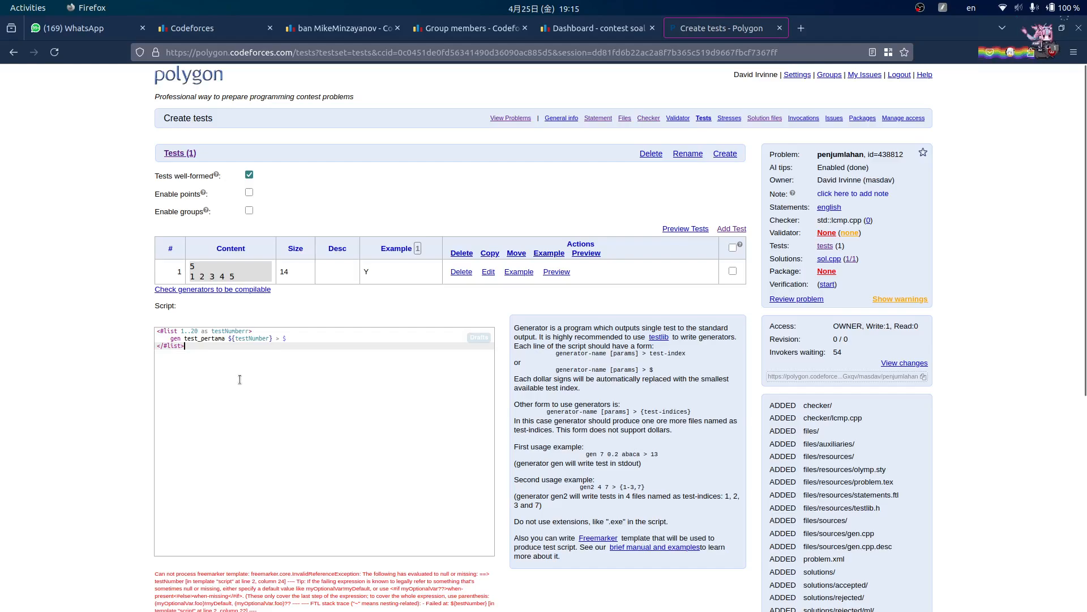
- Inspect the FreeMarker missing-testNumber error, check the Polygon tutorial PDF, and bring up gen.cpp in Sublime Text
{"action": "scroll", "coordinate": [240, 379], "scroll_direction": "down", "scroll_amount": 2}
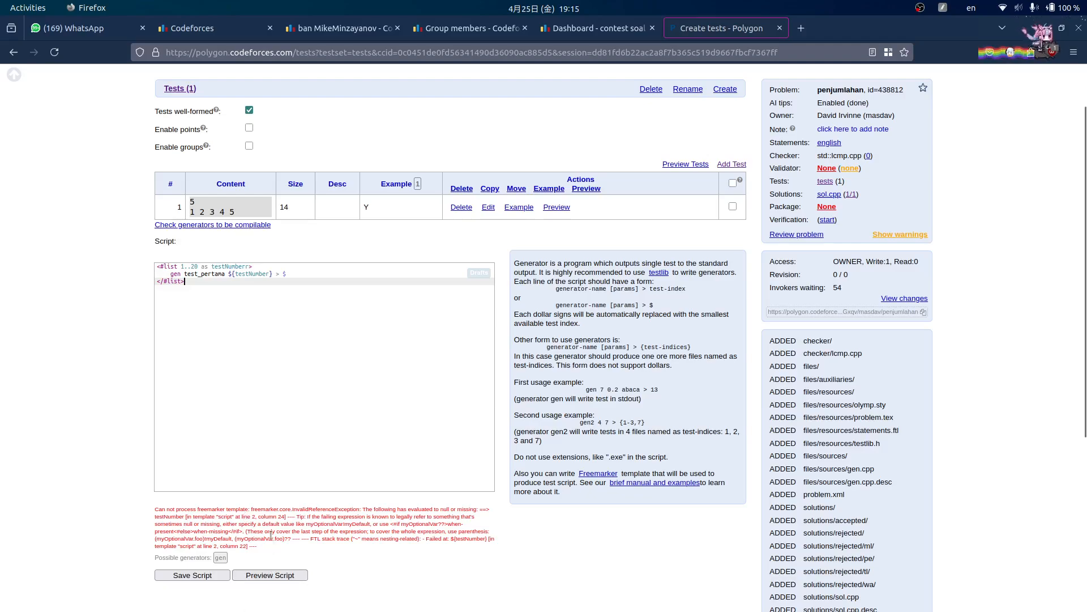
{"action": "left_click_drag", "start_coordinate": [301, 517], "coordinate": [343, 510]}
{"action": "left_click", "coordinate": [340, 511]}
{"action": "left_click_drag", "start_coordinate": [235, 510], "coordinate": [254, 510]}
{"action": "left_click", "coordinate": [253, 511]}
{"action": "scroll", "coordinate": [480, 290], "scroll_direction": "up", "scroll_amount": 2}
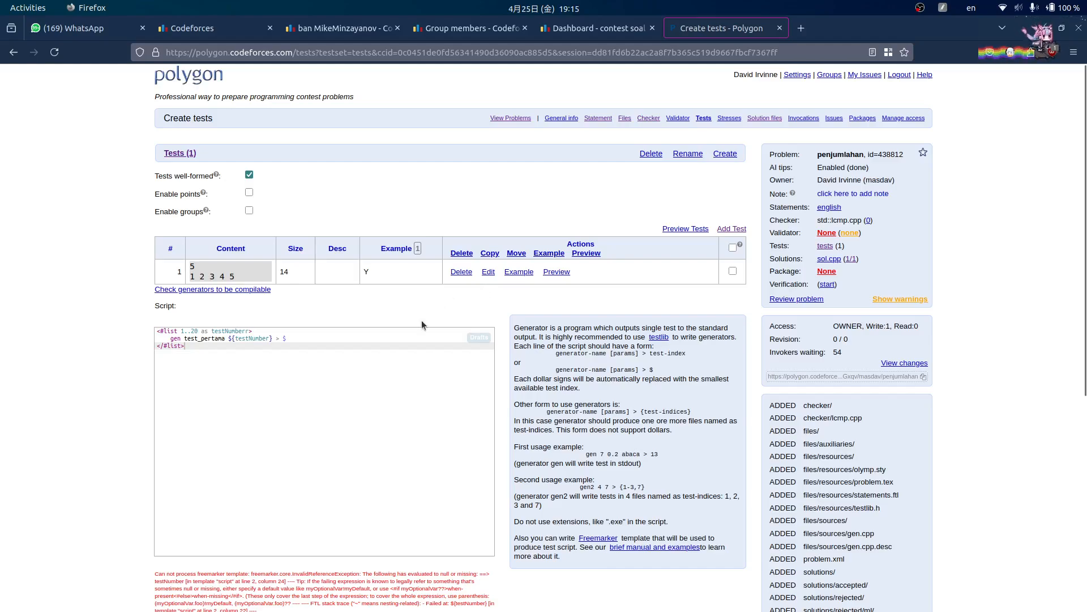
{"action": "left_click", "coordinate": [618, 592]}
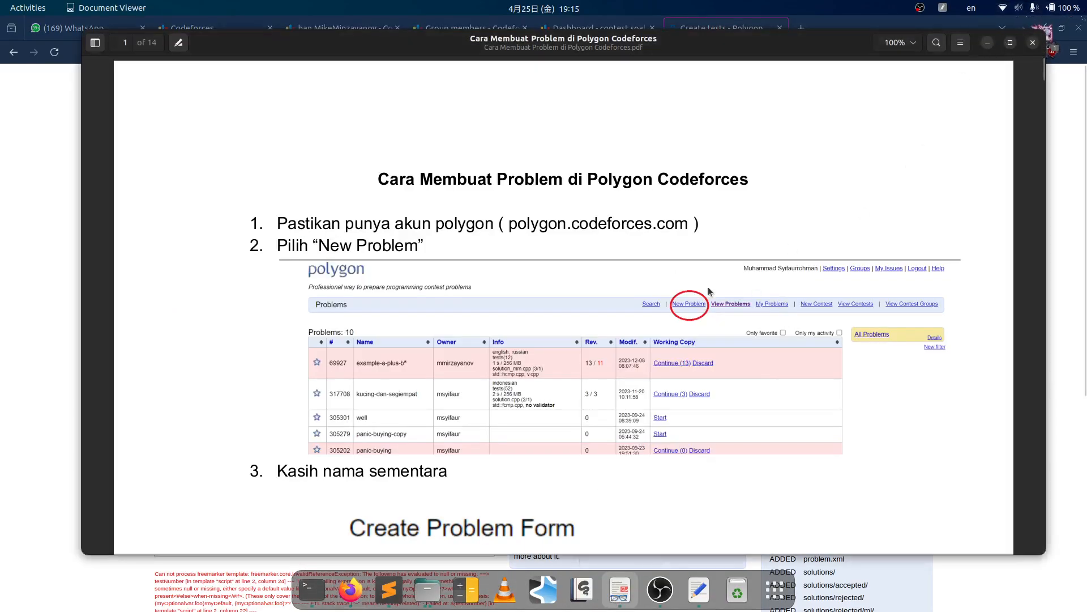
{"action": "left_click", "coordinate": [988, 42]}
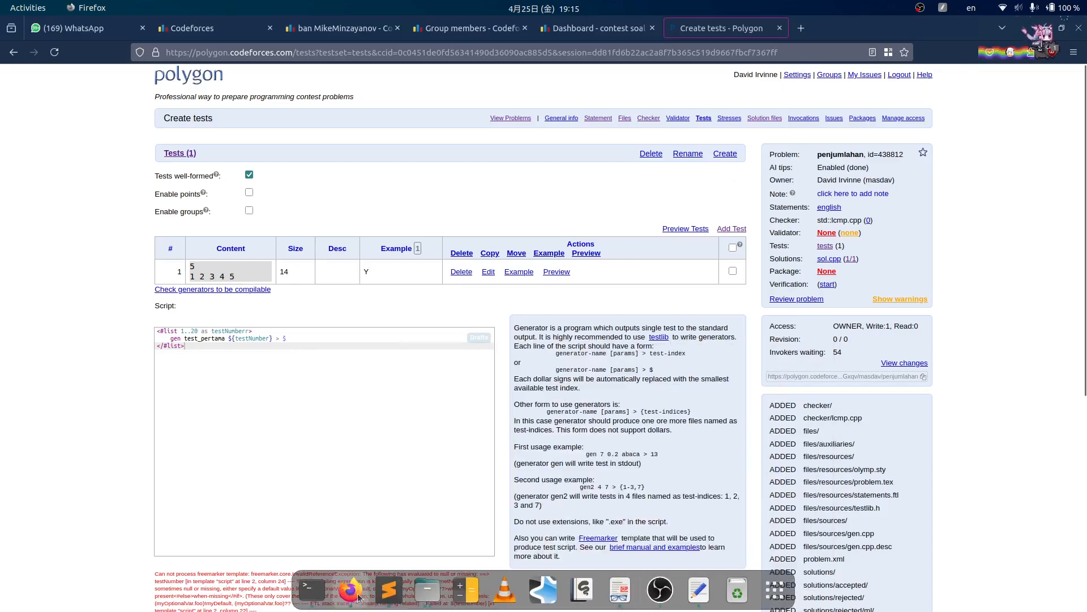
{"action": "left_click", "coordinate": [376, 593]}
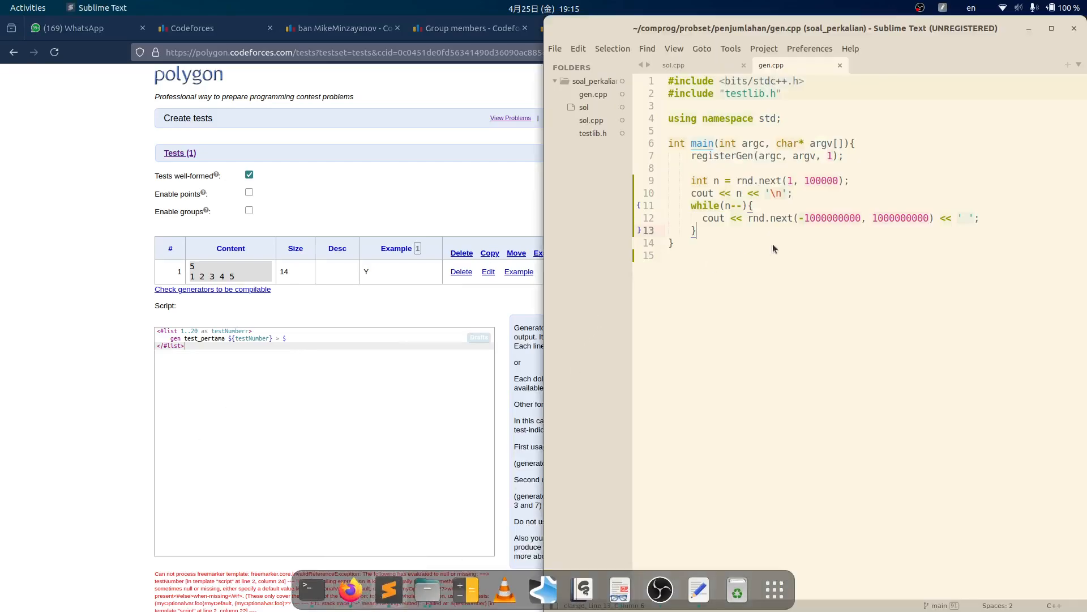
- Review array_duplikat's gen.cpp and sol.cpp in the text editor
{"action": "left_click", "coordinate": [433, 591]}
{"action": "left_click", "coordinate": [367, 182]}
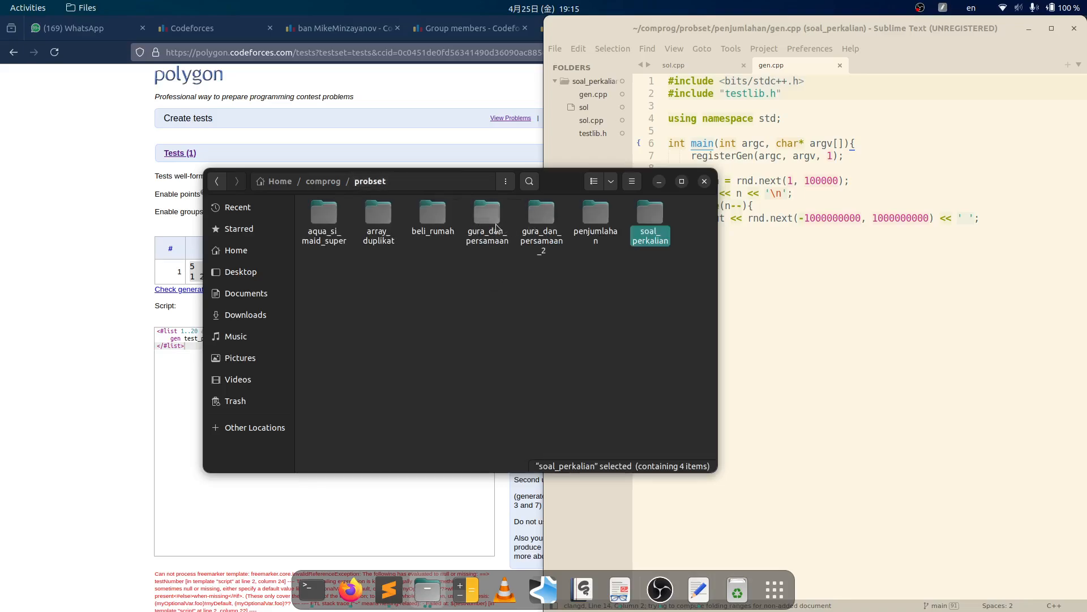
{"action": "double_click", "coordinate": [378, 218]}
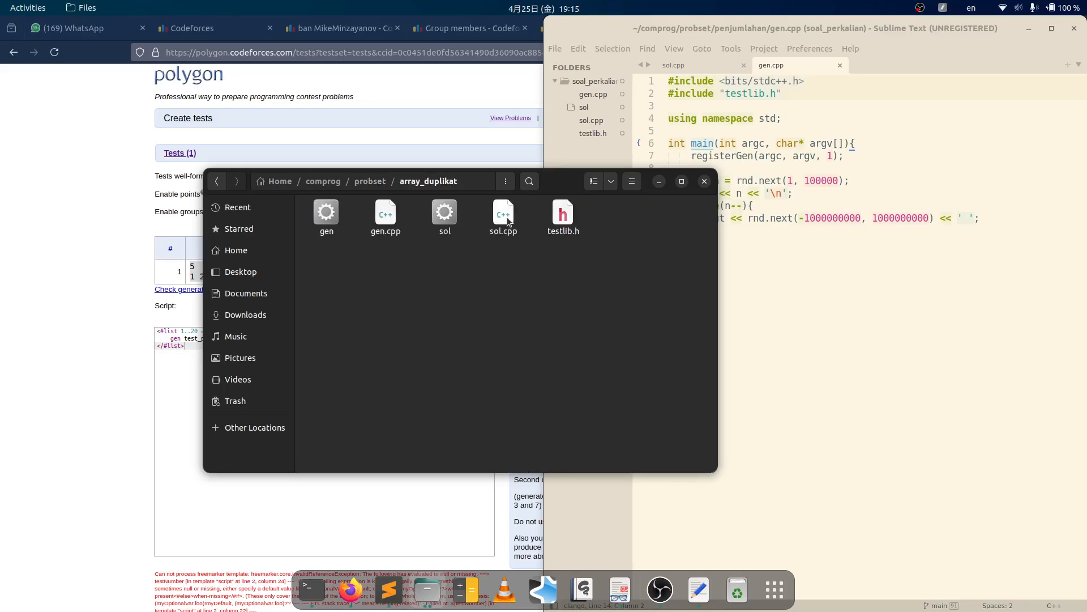
{"action": "right_click", "coordinate": [380, 216]}
{"action": "left_click", "coordinate": [426, 223]}
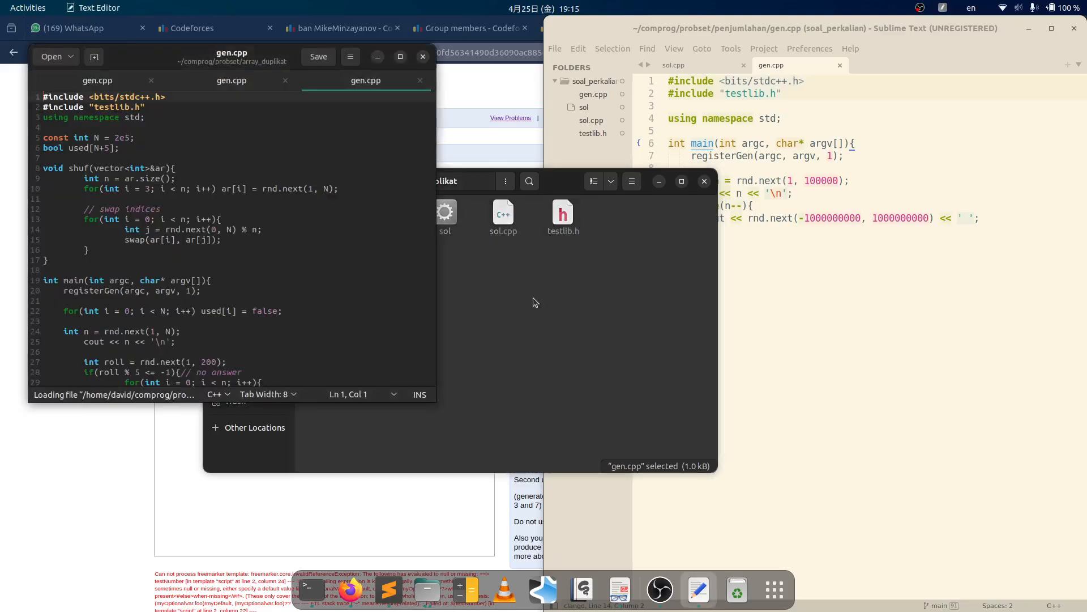
{"action": "scroll", "coordinate": [251, 285], "scroll_direction": "down", "scroll_amount": 6}
{"action": "left_click", "coordinate": [423, 56]}
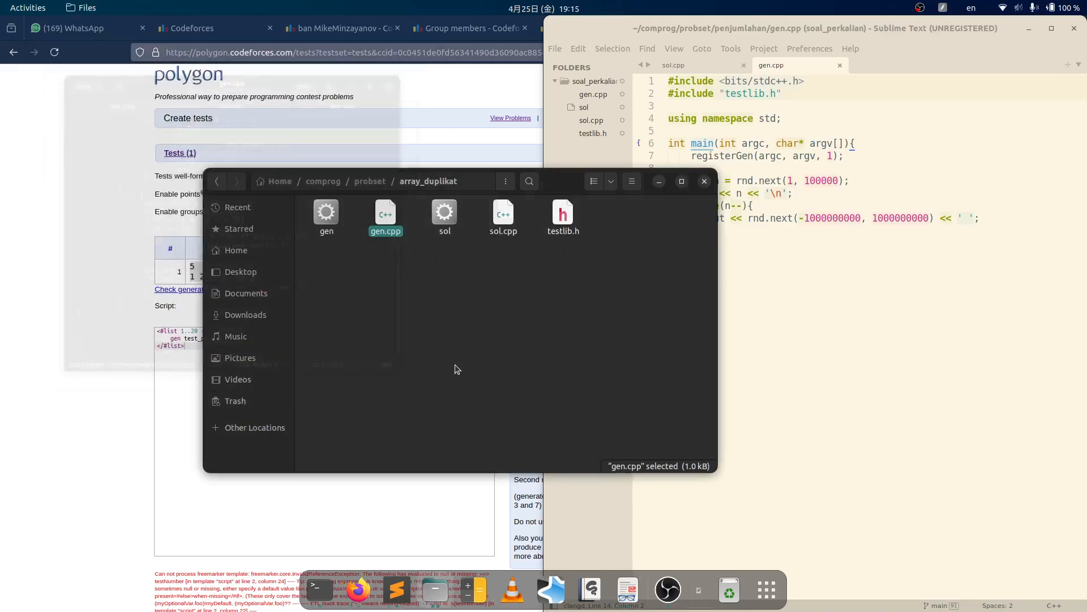
{"action": "right_click", "coordinate": [509, 217]}
{"action": "left_click", "coordinate": [566, 223]}
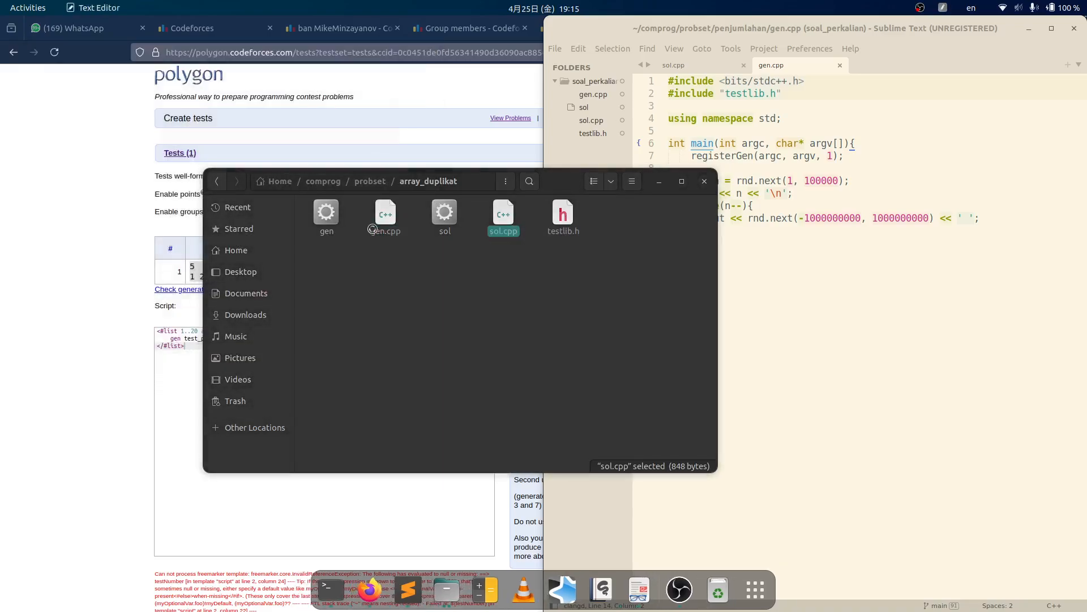
{"action": "scroll", "coordinate": [283, 242], "scroll_direction": "down", "scroll_amount": 3}
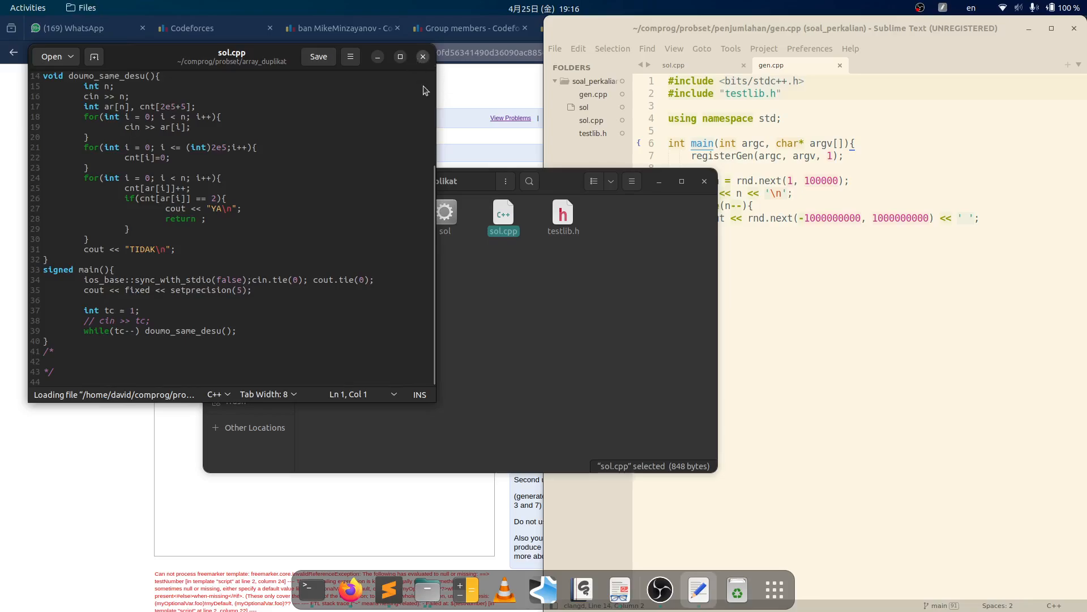
{"action": "left_click", "coordinate": [422, 57]}
- Open gura_dan_persamaan_2's gen.cpp for reference, then close it
{"action": "left_click", "coordinate": [369, 181]}
{"action": "double_click", "coordinate": [541, 220]}
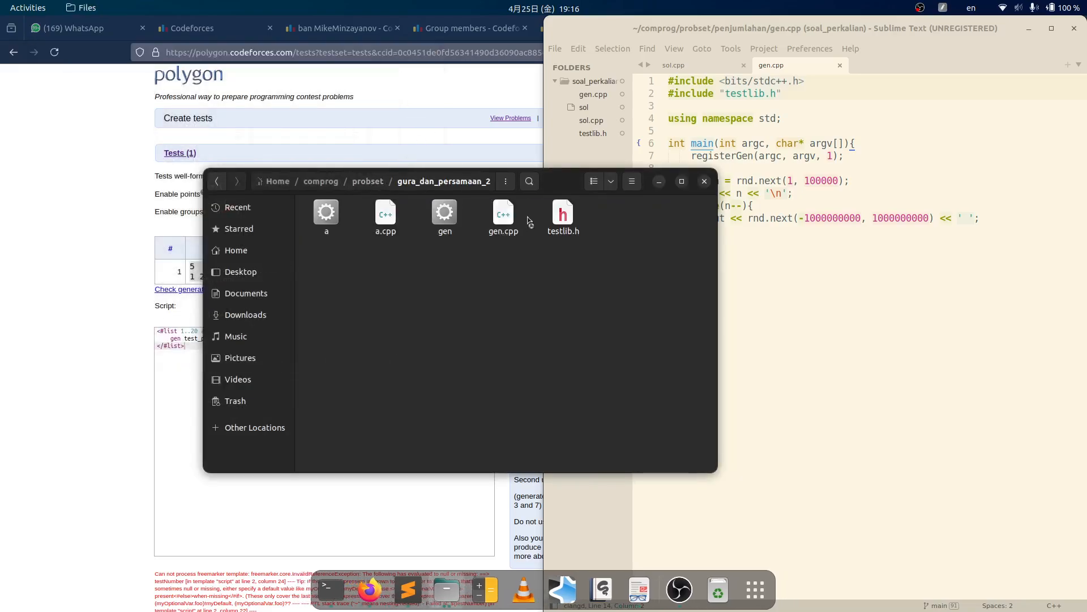
{"action": "right_click", "coordinate": [510, 221]}
{"action": "left_click", "coordinate": [560, 223]}
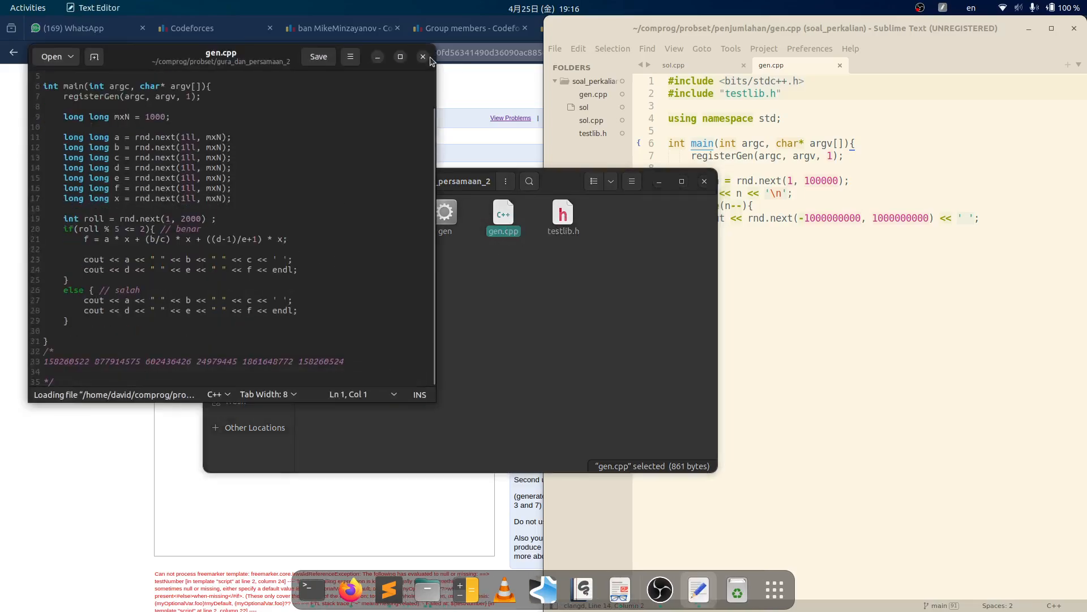
{"action": "left_click", "coordinate": [424, 57]}
- In a new tab, go from polygon.codeforces.com to soal-perkalian's tests page and its generator script
{"action": "left_click", "coordinate": [92, 291]}
{"action": "scroll", "coordinate": [248, 260], "scroll_direction": "down", "scroll_amount": 3}
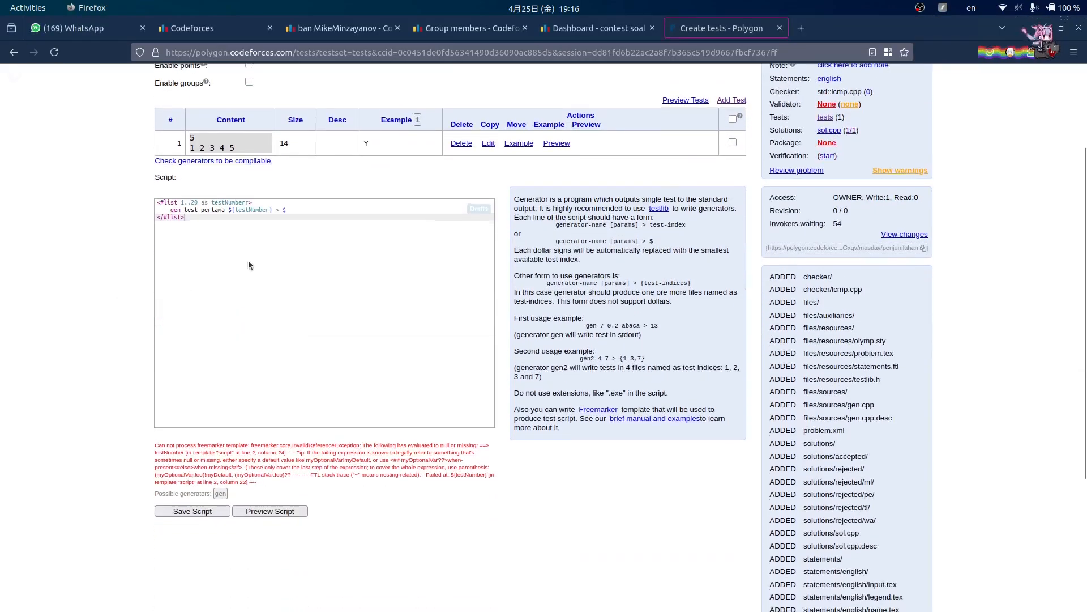
{"action": "left_click", "coordinate": [801, 28]}
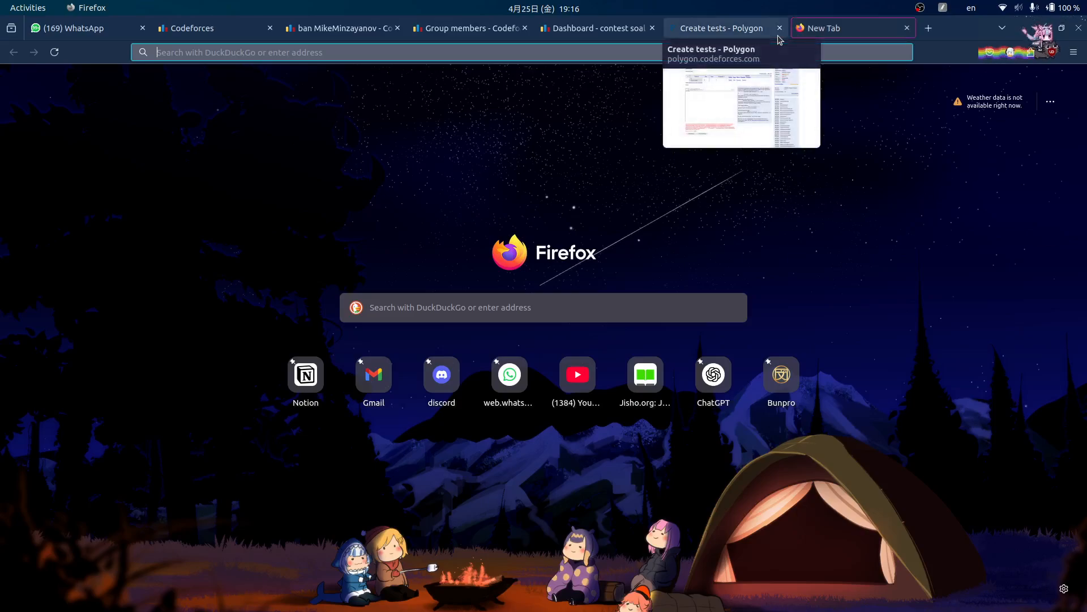
{"action": "type", "text": "polygon.codeforces.com/"}
{"action": "key", "text": "Return"}
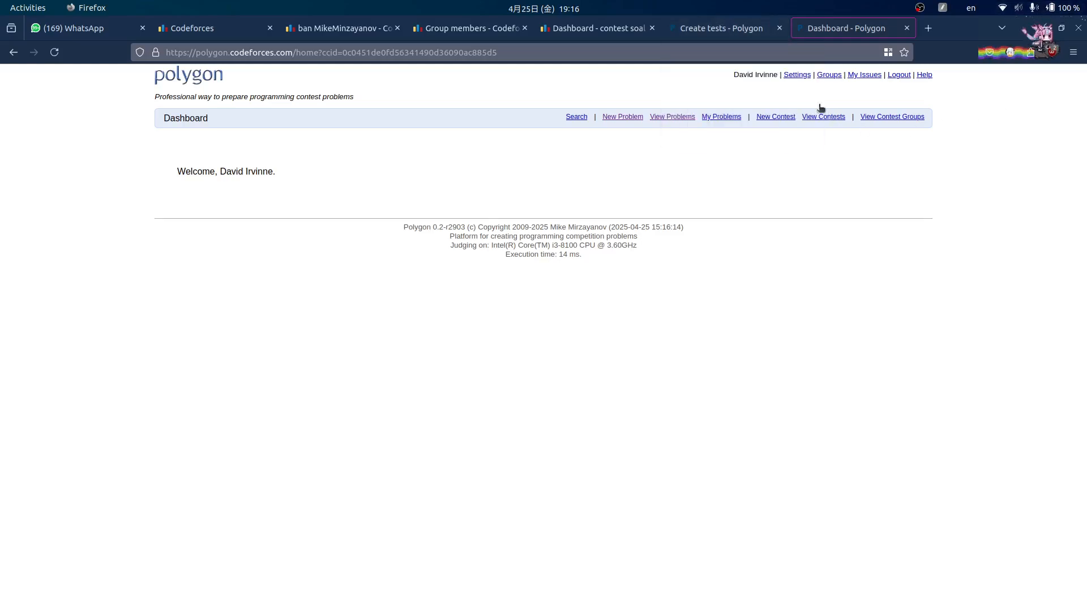
{"action": "left_click", "coordinate": [657, 117]}
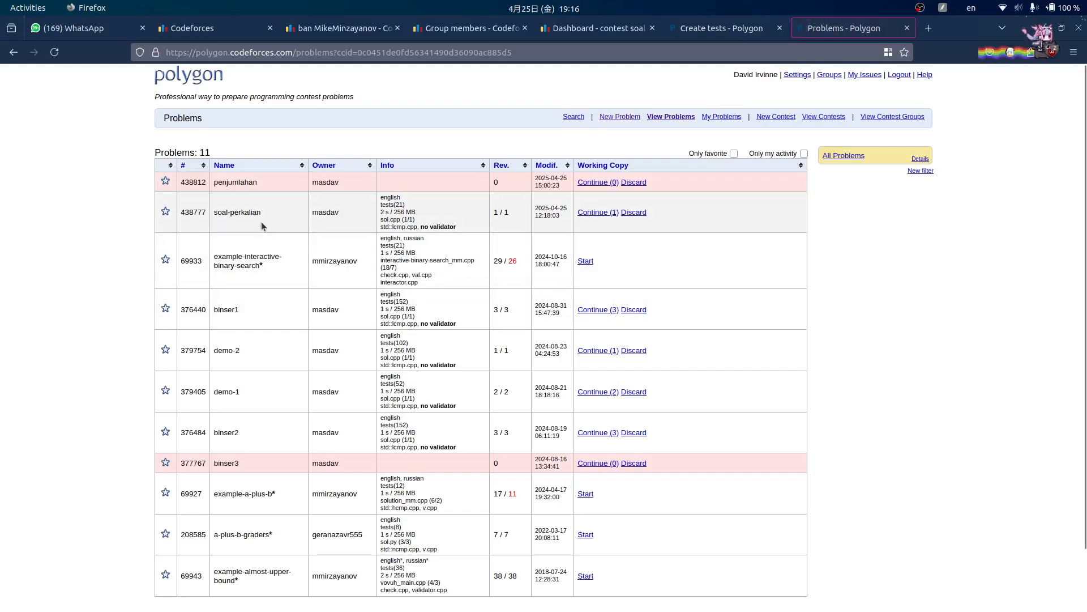
{"action": "left_click", "coordinate": [594, 213]}
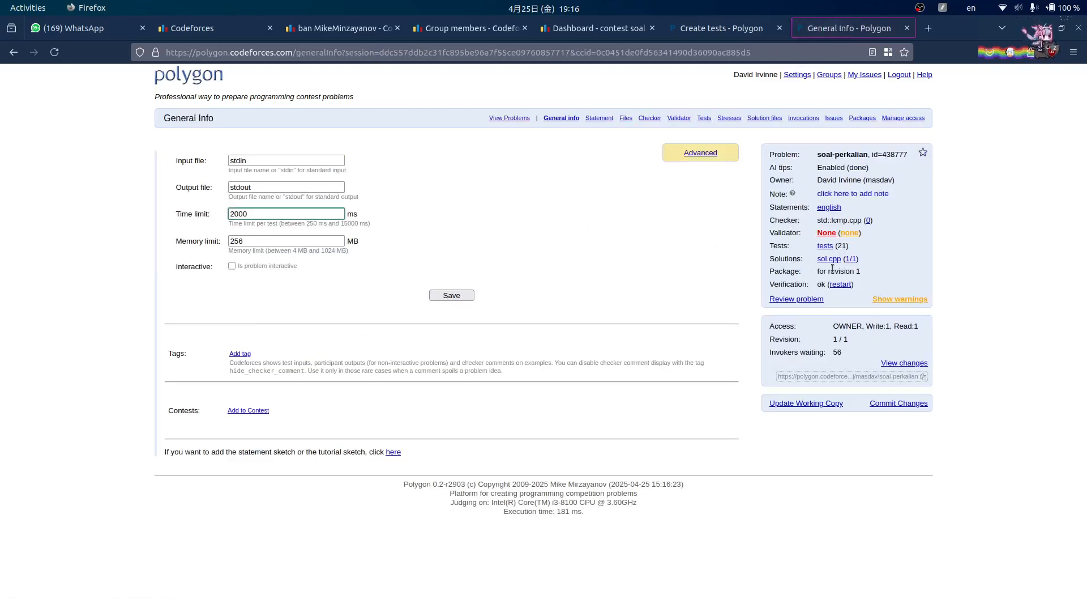
{"action": "left_click", "coordinate": [826, 246]}
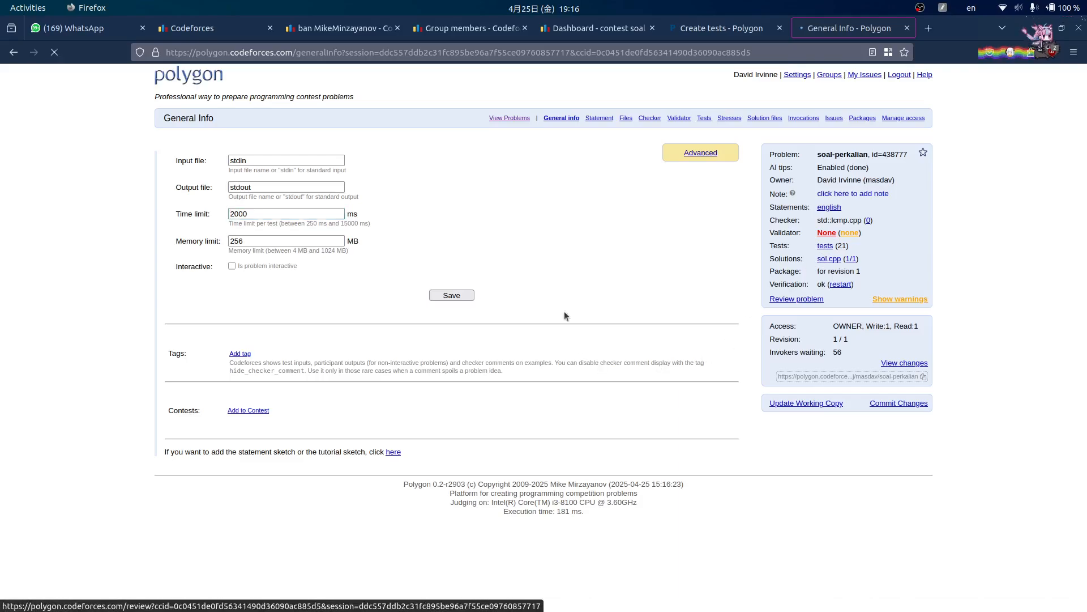
{"action": "scroll", "coordinate": [414, 327], "scroll_direction": "down", "scroll_amount": 5}
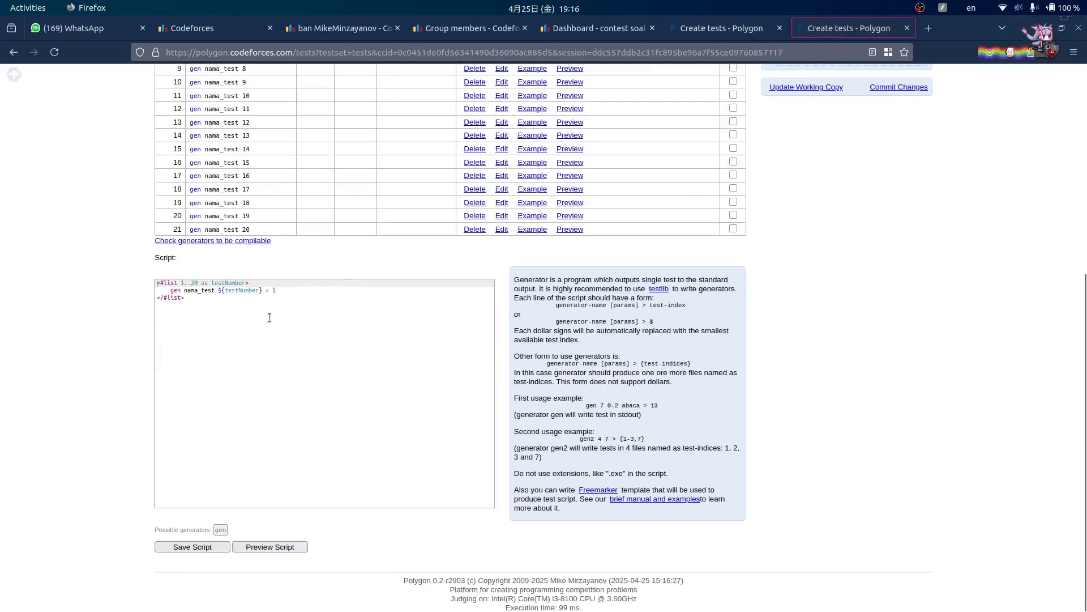
- Copy soal-perkalian's nama_test script over penjumlahan's script and save it, producing 21 tests
{"action": "left_click", "coordinate": [250, 330]}
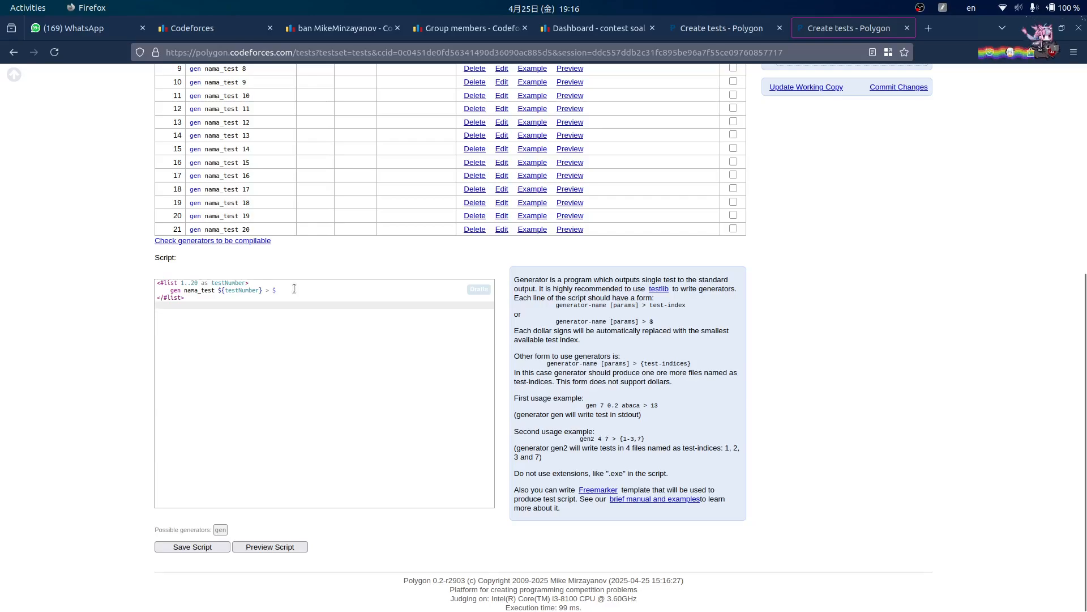
{"action": "key", "text": "ctrl+a"}
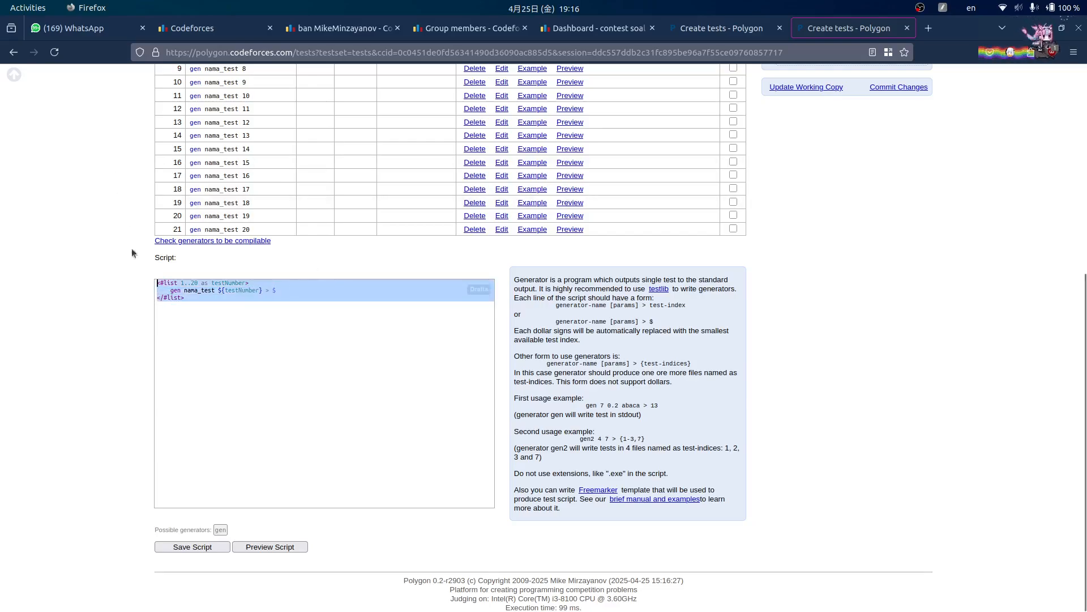
{"action": "left_click", "coordinate": [727, 31]}
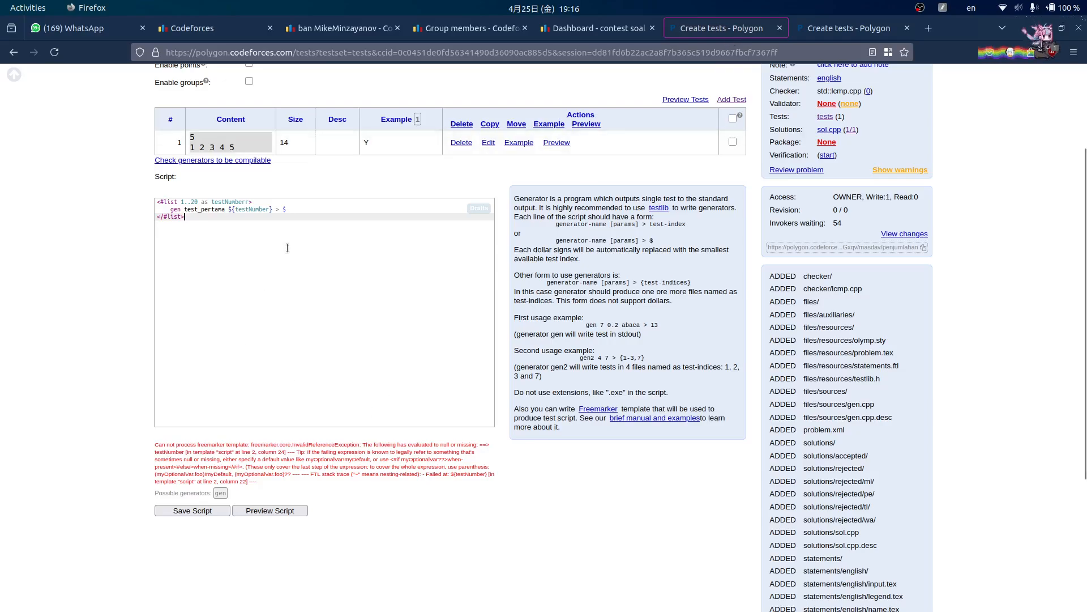
{"action": "key", "text": "ctrl+a"}
{"action": "key", "text": "ctrl+v"}
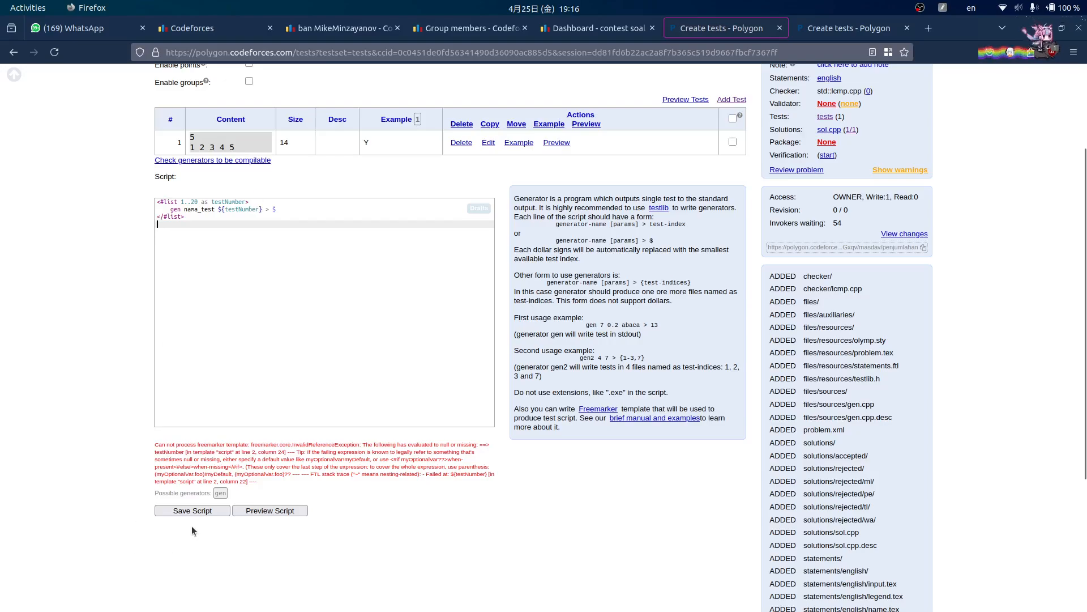
{"action": "left_click", "coordinate": [206, 511]}
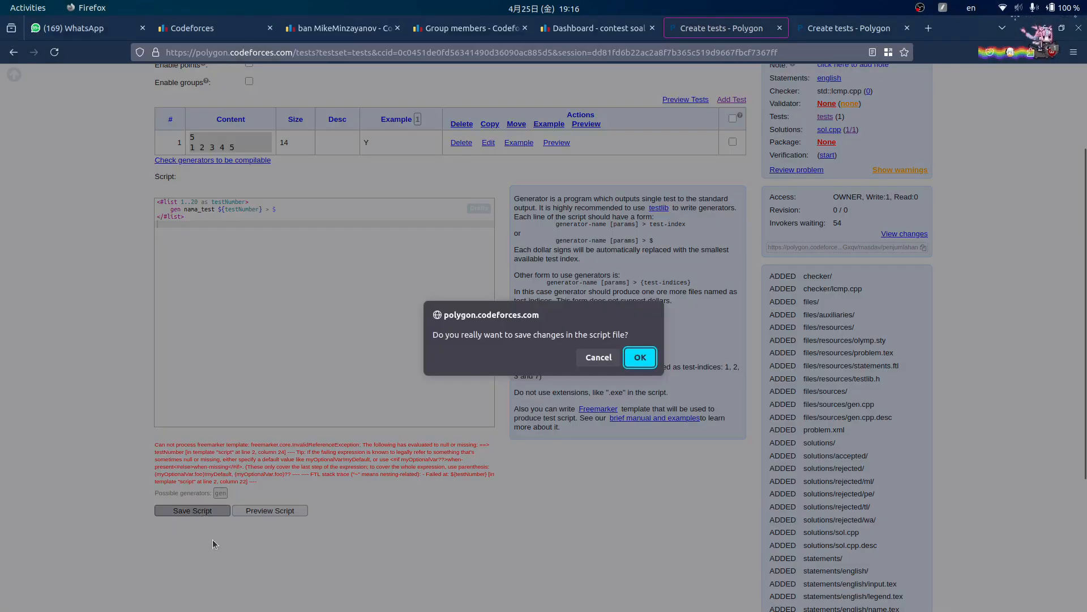
{"action": "left_click", "coordinate": [649, 361]}
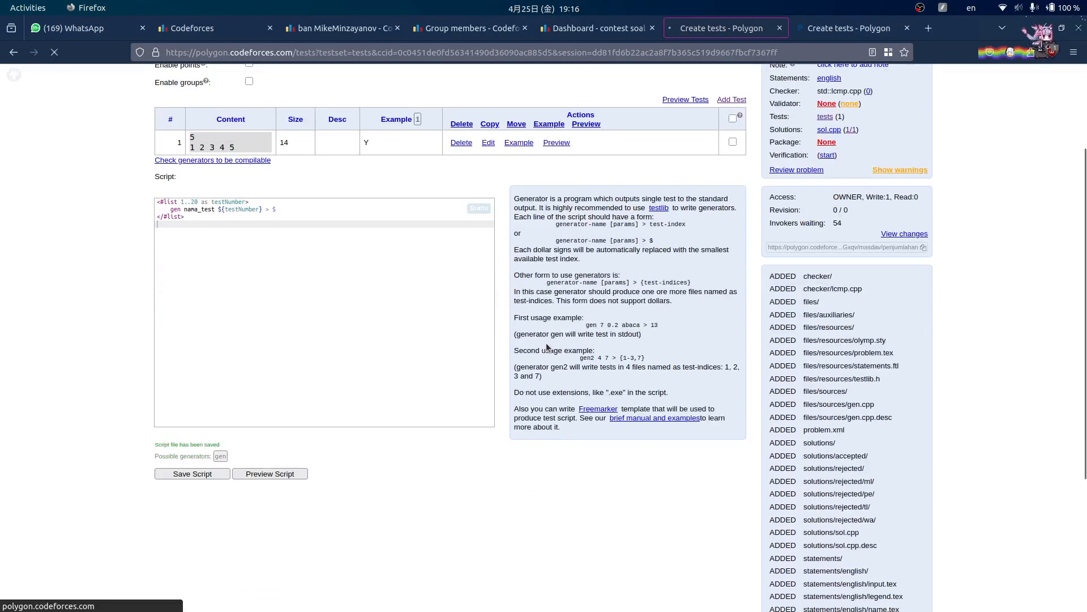
- Copy the saved script into a WhatsApp message draft in the OmahCP 24/25 chat
{"action": "scroll", "coordinate": [268, 310], "scroll_direction": "down", "scroll_amount": 4}
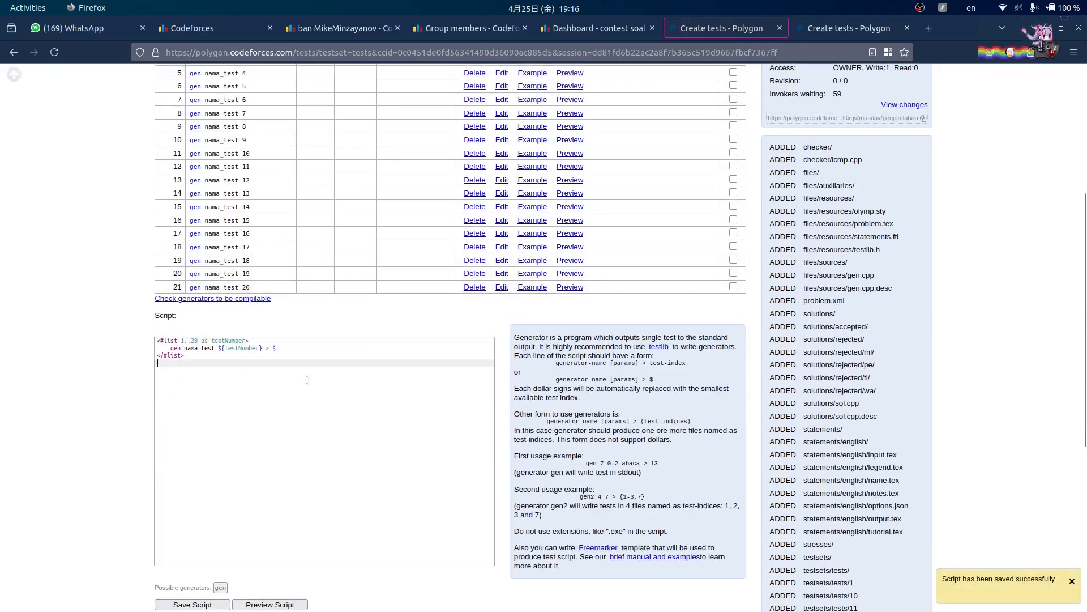
{"action": "key", "text": "ctrl+a"}
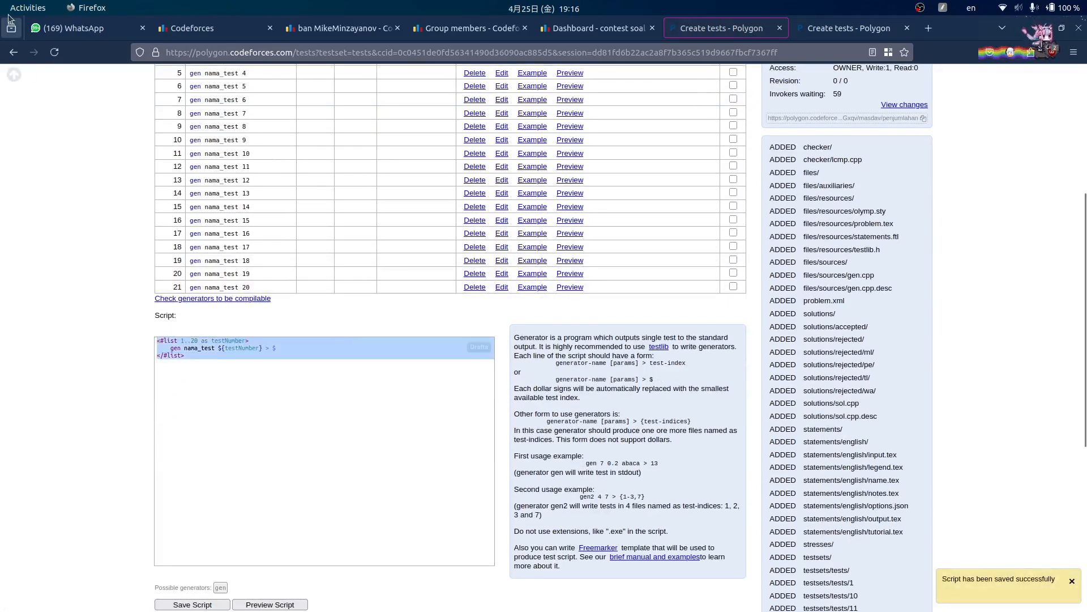
{"action": "left_click", "coordinate": [65, 28]}
{"action": "key", "text": "ctrl+v"}
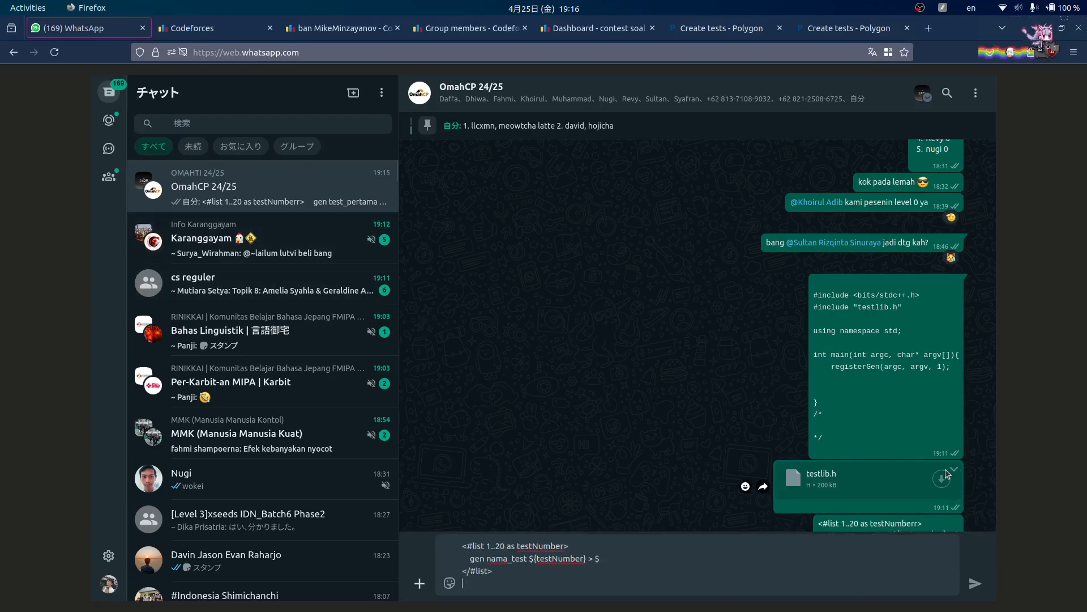
- Send the drafted nama_test script to the OmahCP 24/25 group and return to penjumlahan's tests page
{"action": "scroll", "coordinate": [945, 333], "scroll_direction": "down", "scroll_amount": 1}
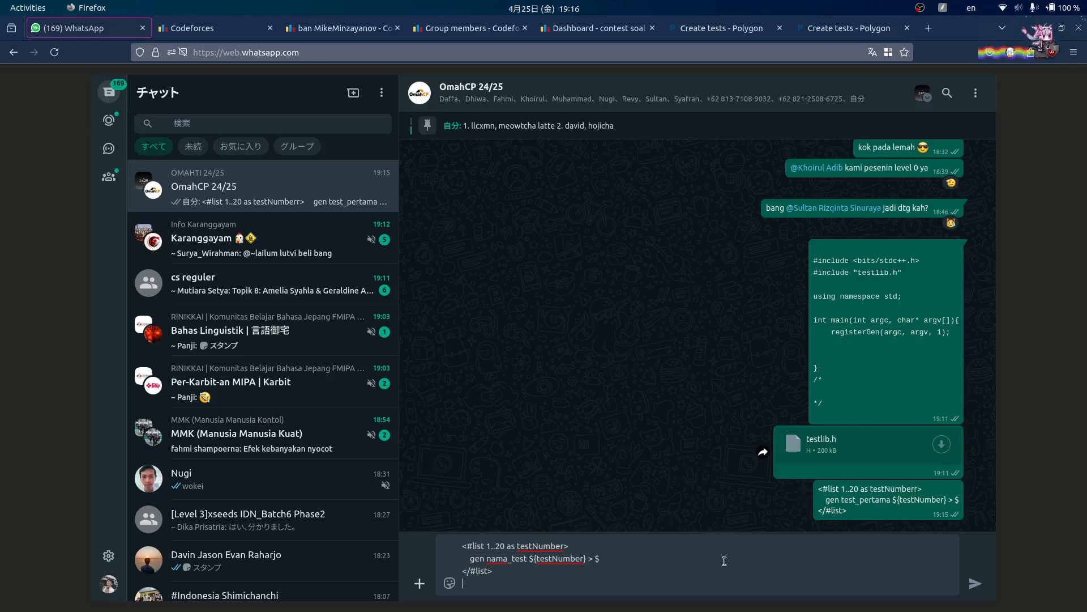
{"action": "key", "text": "Return"}
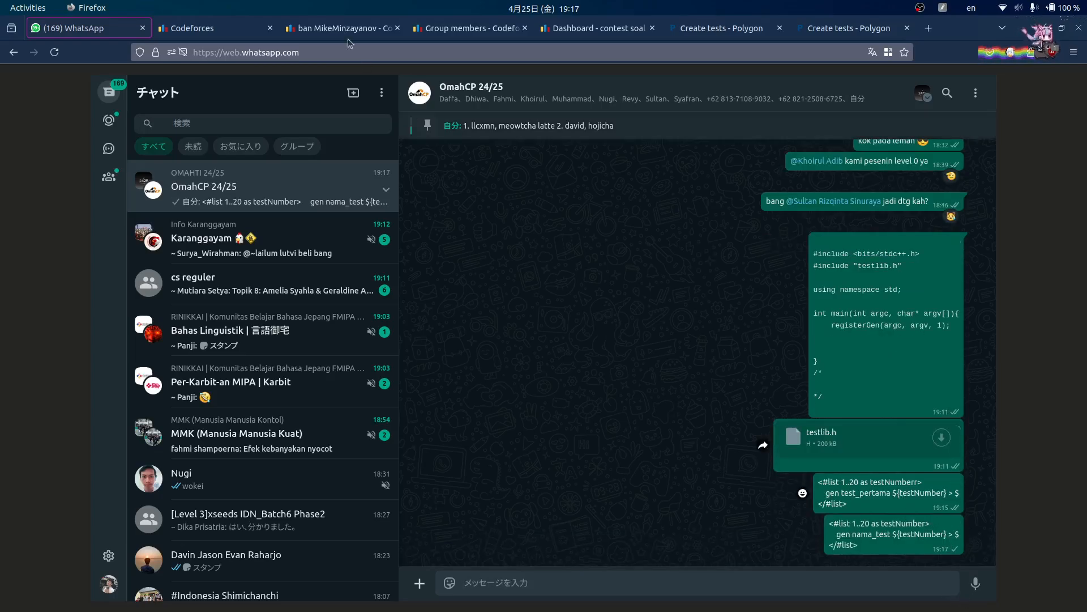
{"action": "left_click", "coordinate": [759, 31]}
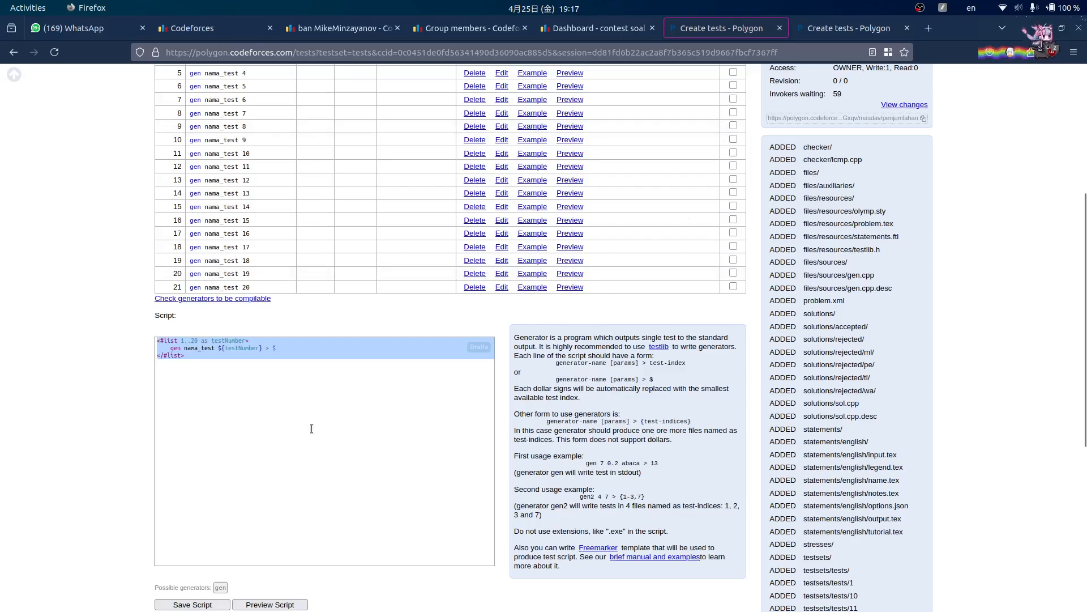
- Open test 2's preview in a new tab and reload it
{"action": "left_click", "coordinate": [238, 388]}
{"action": "scroll", "coordinate": [328, 264], "scroll_direction": "up", "scroll_amount": 5}
{"action": "scroll", "coordinate": [306, 284], "scroll_direction": "down", "scroll_amount": 8}
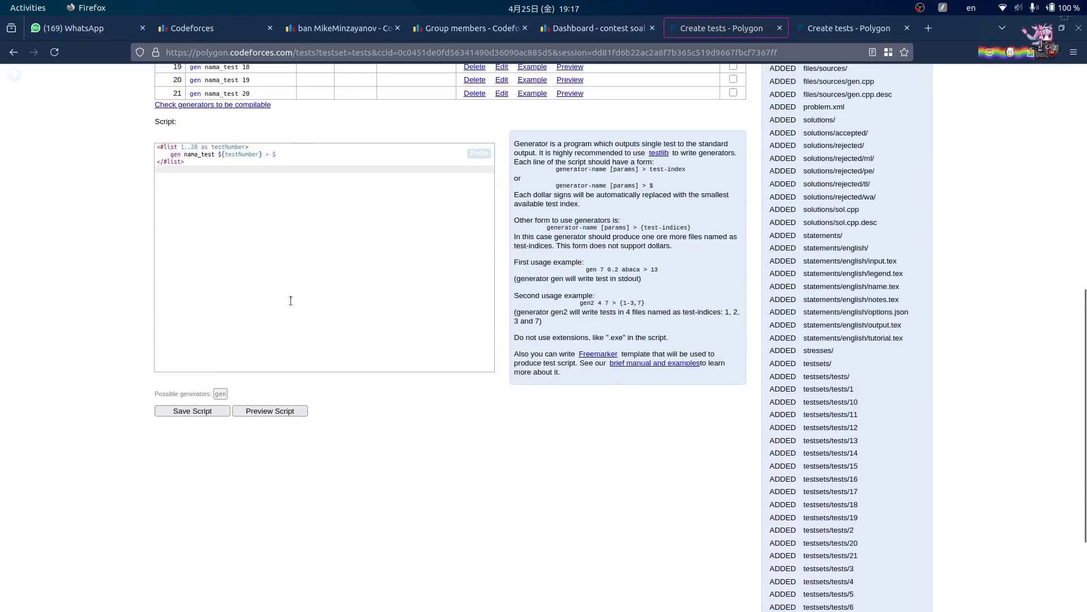
{"action": "scroll", "coordinate": [187, 405], "scroll_direction": "up", "scroll_amount": 9}
{"action": "scroll", "coordinate": [231, 379], "scroll_direction": "down", "scroll_amount": 1}
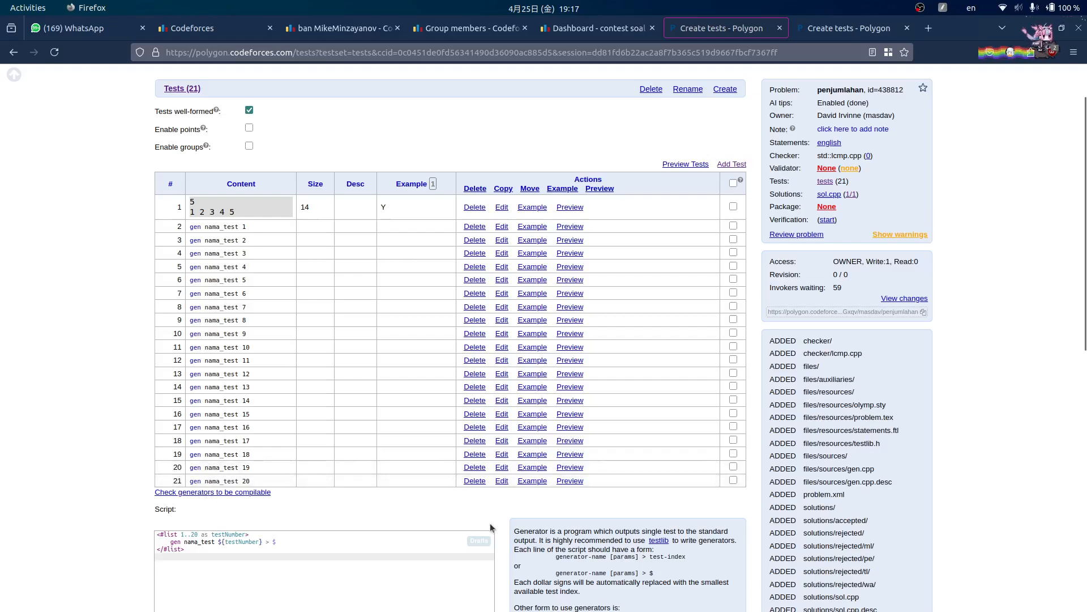
{"action": "scroll", "coordinate": [301, 213], "scroll_direction": "up", "scroll_amount": 1}
{"action": "scroll", "coordinate": [624, 270], "scroll_direction": "up", "scroll_amount": 1}
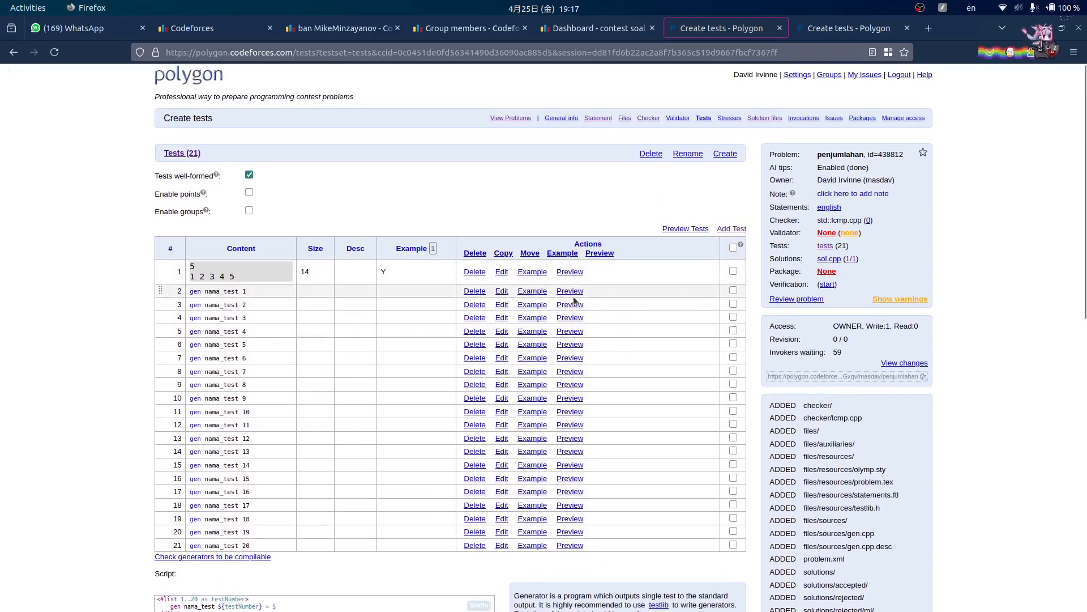
{"action": "middle_click", "coordinate": [572, 297]}
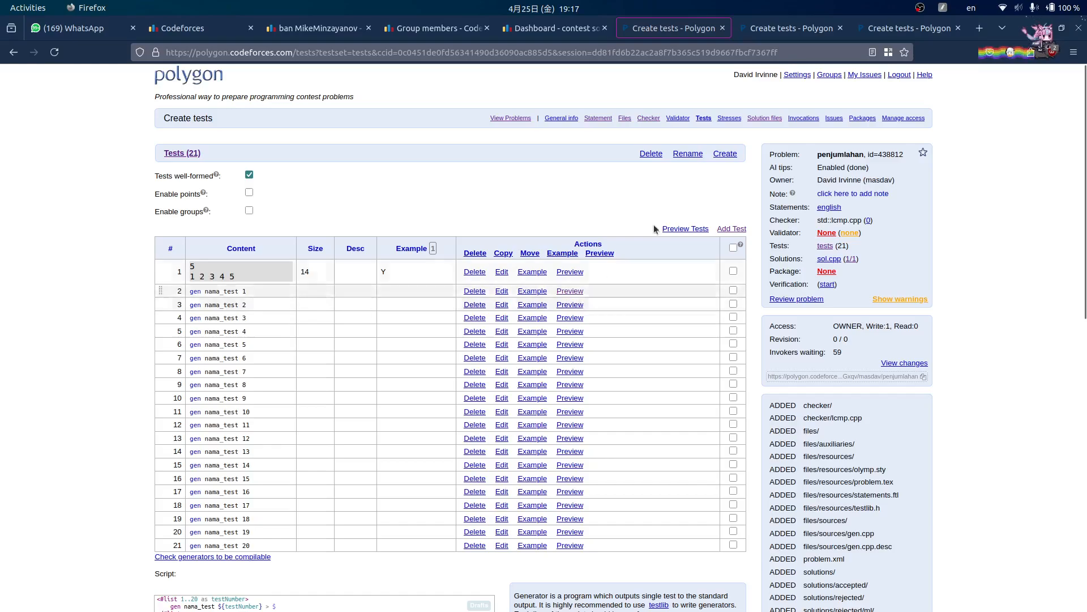
{"action": "left_click", "coordinate": [792, 28]}
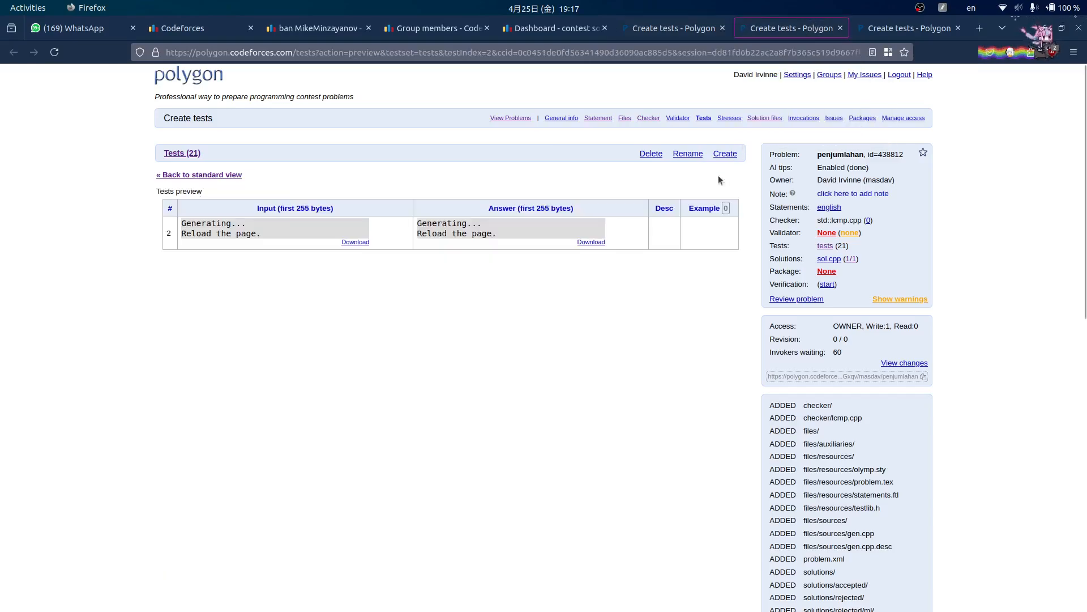
{"action": "left_click", "coordinate": [55, 52]}
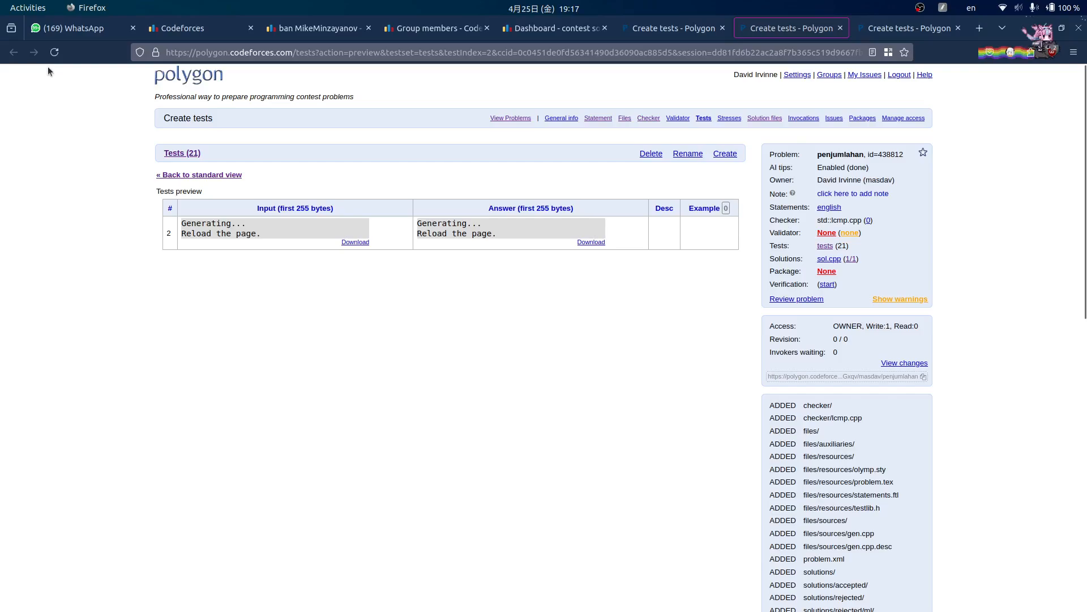
{"action": "left_click", "coordinate": [54, 53]}
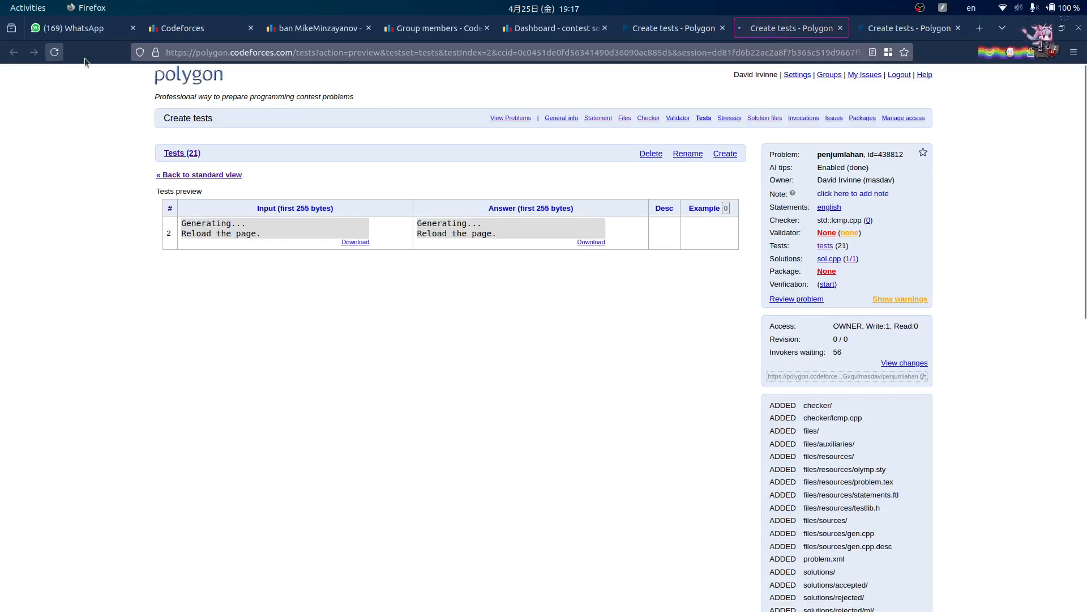
- Close the duplicate tests tab and reload test 2's preview, showing 'Expected EOLN (stdin, line 2)'
{"action": "left_click", "coordinate": [674, 28]}
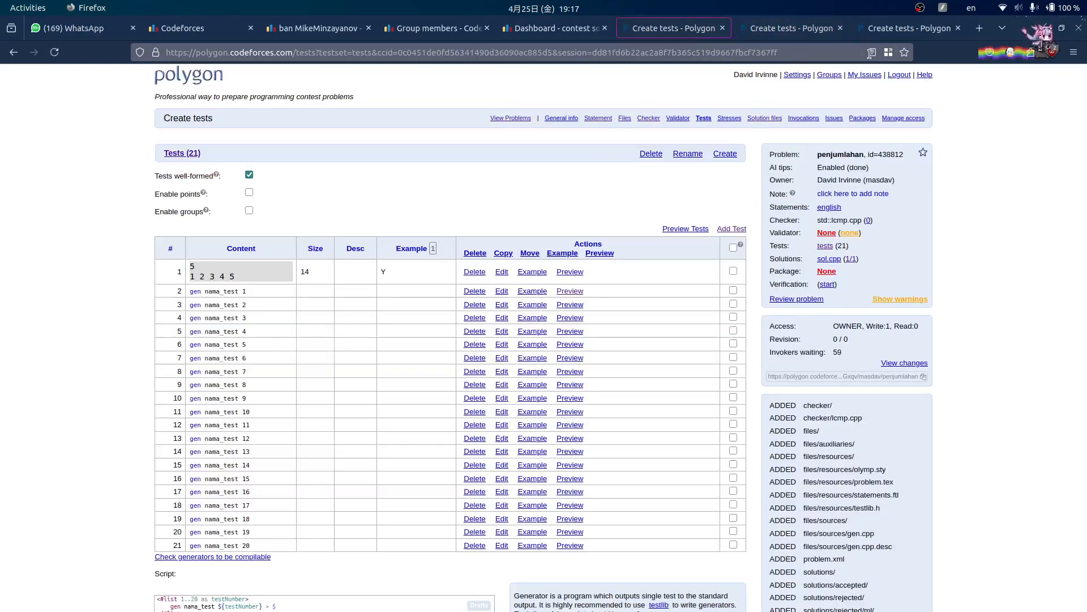
{"action": "left_click", "coordinate": [917, 32]}
{"action": "left_click", "coordinate": [958, 29]}
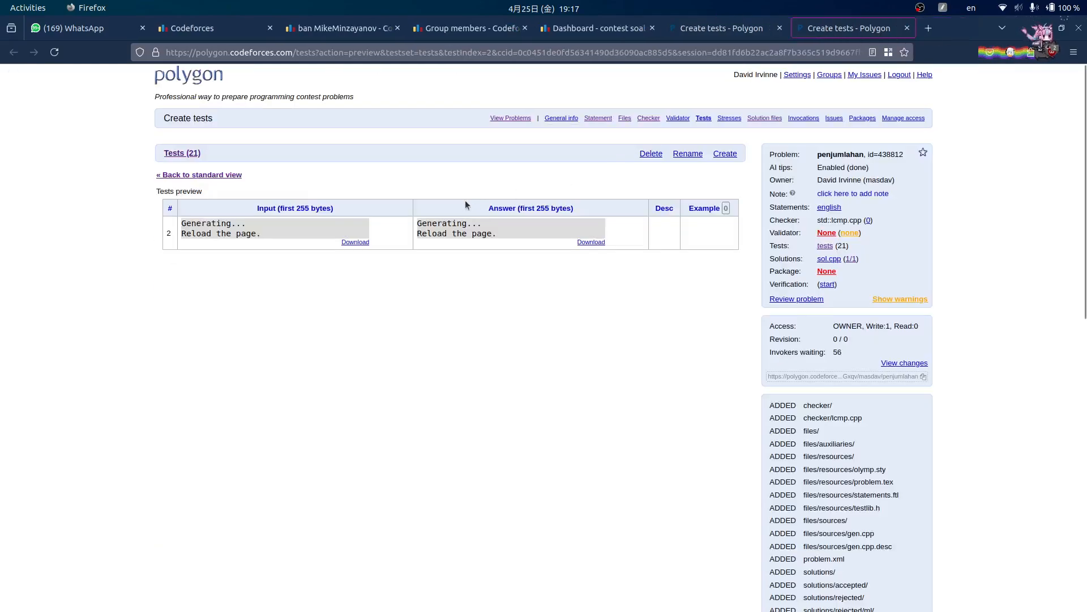
{"action": "left_click", "coordinate": [55, 53]}
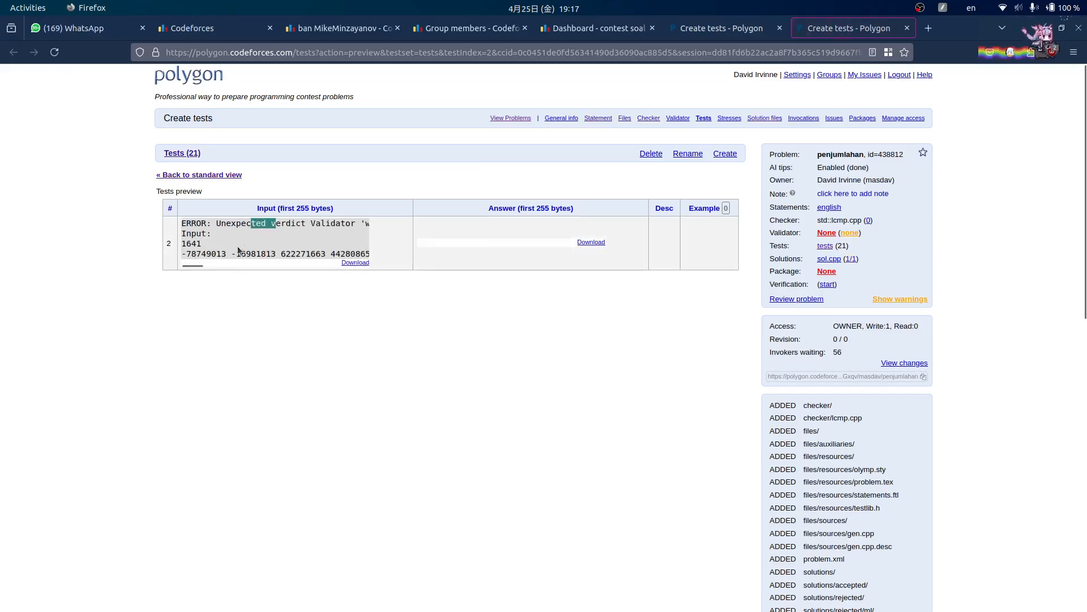
{"action": "left_click_drag", "start_coordinate": [202, 260], "coordinate": [201, 234]}
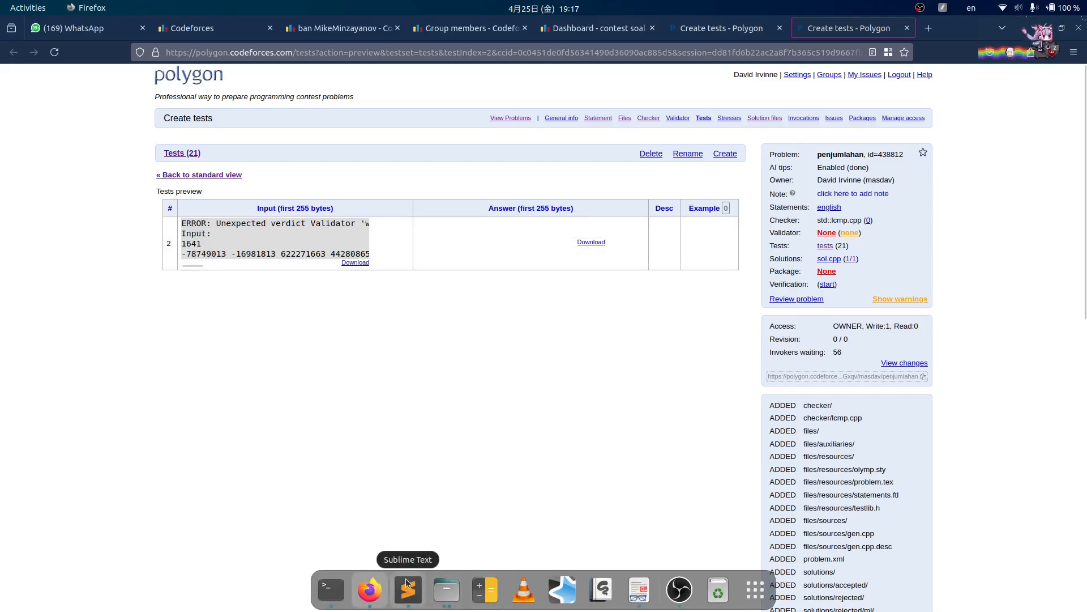
- Inspect gen.cpp lines 9–12 in Sublime Text, then go back to Polygon's 21-test list
{"action": "left_click", "coordinate": [400, 589]}
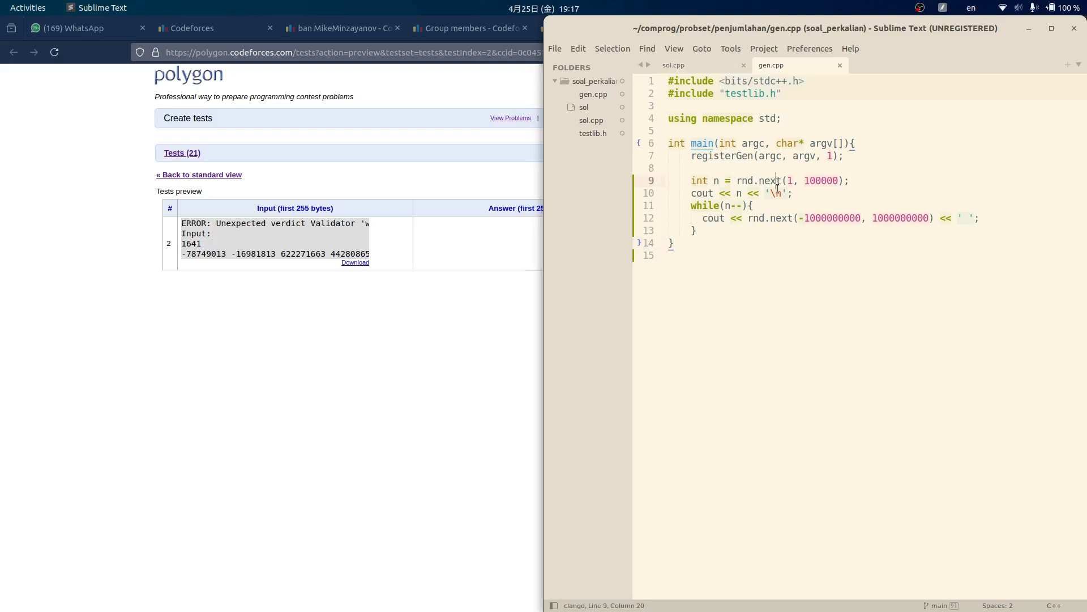
{"action": "left_click", "coordinate": [729, 194]}
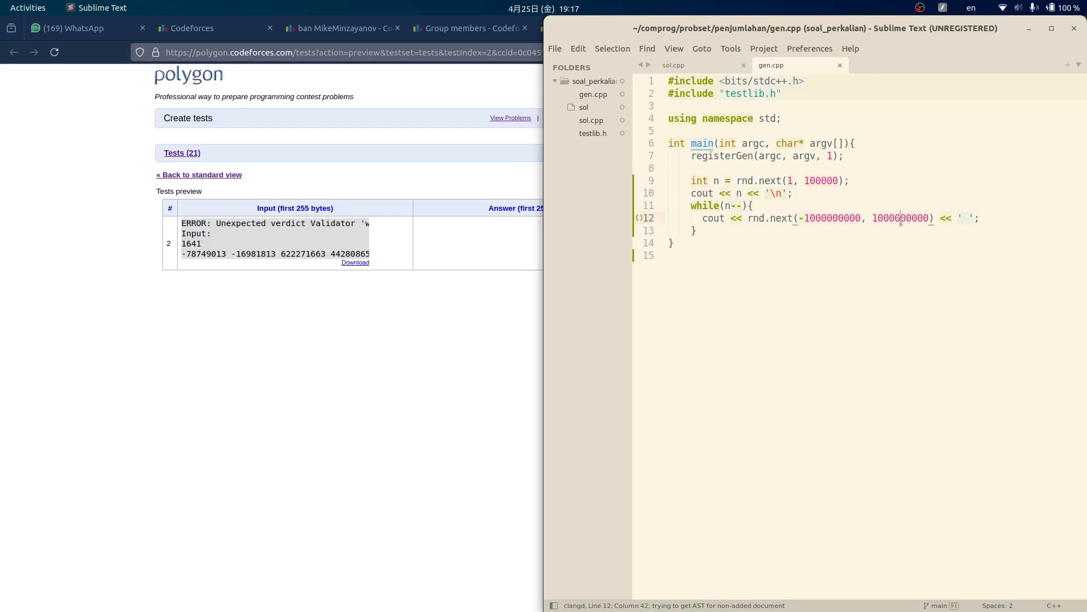
{"action": "left_click", "coordinate": [352, 240]}
{"action": "left_click", "coordinate": [687, 32]}
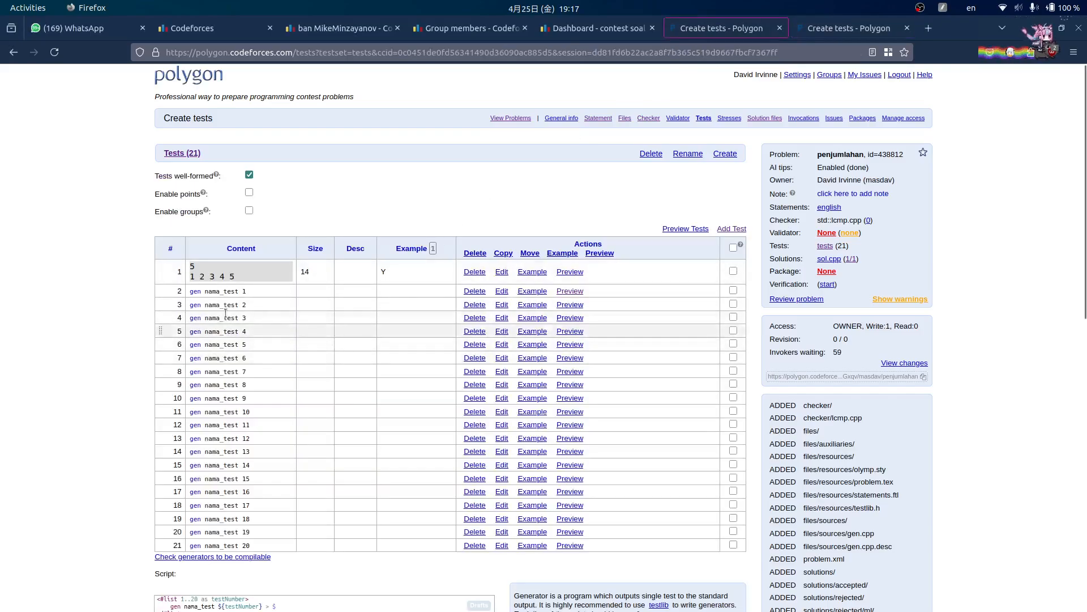
- Open and reload test 3's preview, which also fails with 'Expected EOLN (stdin, line 2)'
{"action": "middle_click", "coordinate": [570, 304]}
{"action": "left_click", "coordinate": [793, 29]}
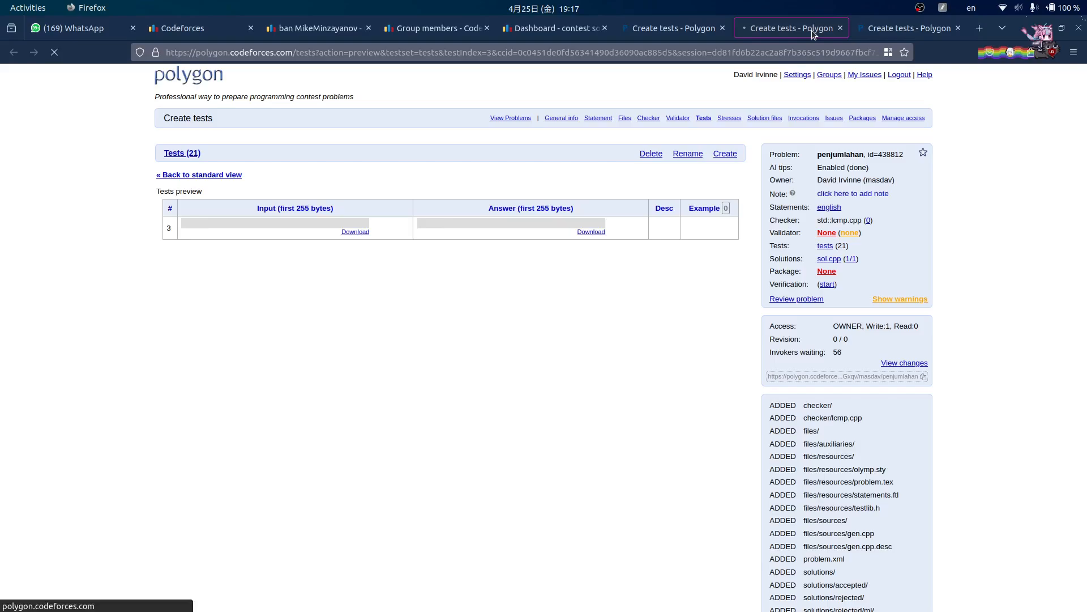
{"action": "key", "text": "F5"}
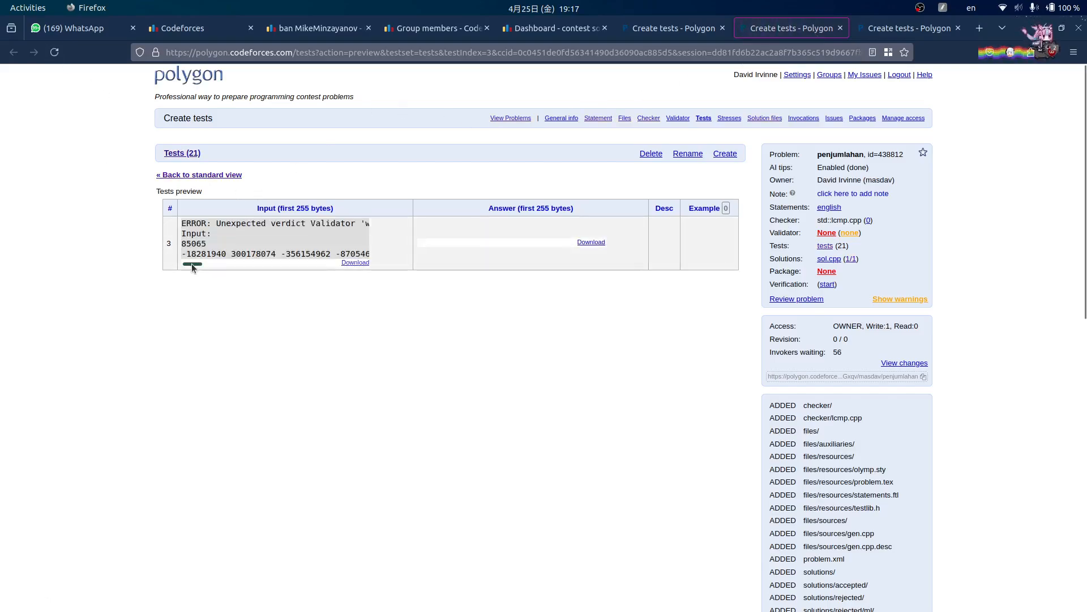
{"action": "mouse_move", "coordinate": [191, 263]}
{"action": "left_mouse_down"}
{"action": "mouse_move", "coordinate": [375, 263]}
{"action": "mouse_move", "coordinate": [180, 263]}
{"action": "left_mouse_up"}
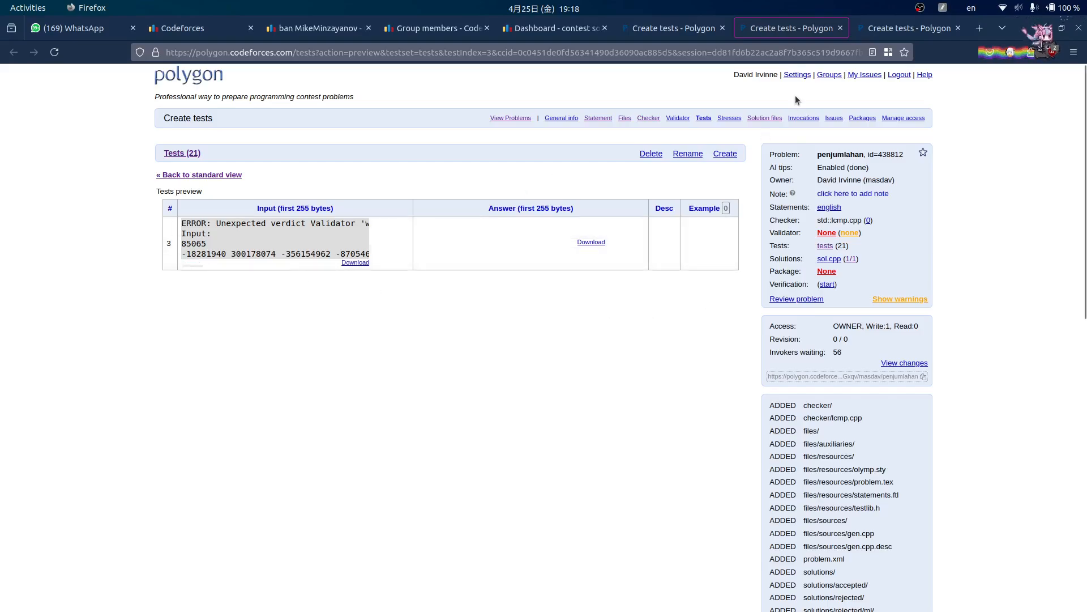
- Return to the tests list and its script, then bring gen.cpp back up in Sublime Text
{"action": "left_click", "coordinate": [674, 28]}
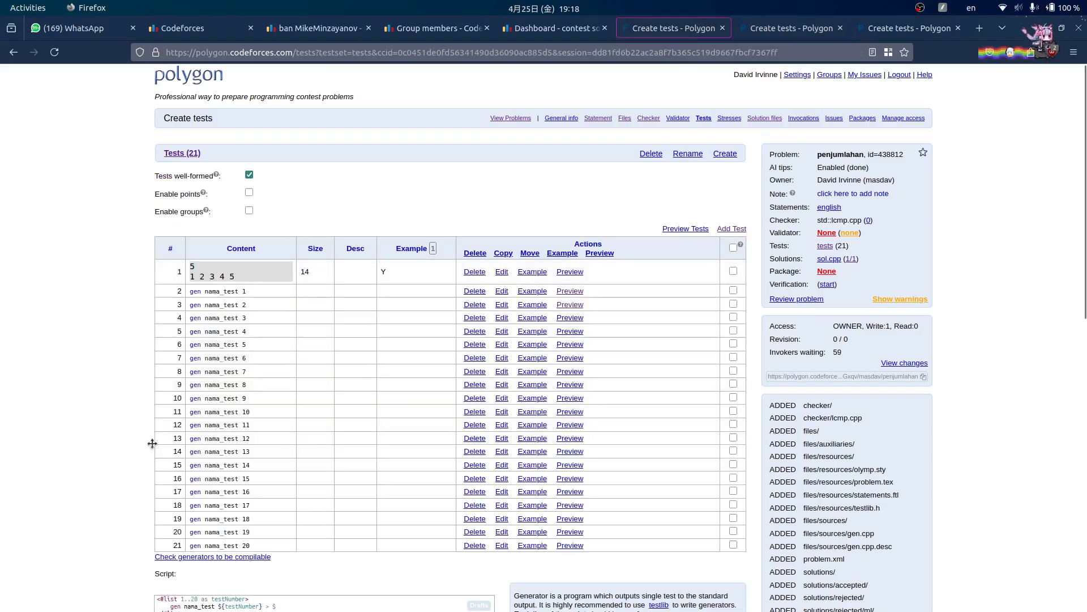
{"action": "scroll", "coordinate": [293, 387], "scroll_direction": "down", "scroll_amount": 3}
{"action": "scroll", "coordinate": [249, 268], "scroll_direction": "up", "scroll_amount": 3}
{"action": "scroll", "coordinate": [797, 321], "scroll_direction": "down", "scroll_amount": 2}
{"action": "scroll", "coordinate": [797, 320], "scroll_direction": "down", "scroll_amount": 1}
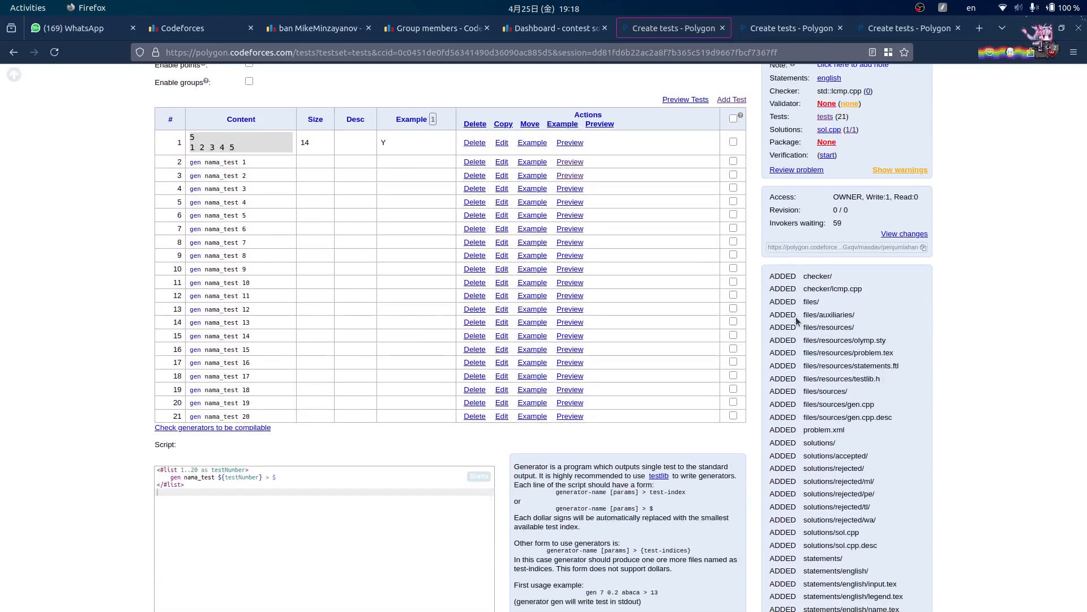
{"action": "left_click", "coordinate": [408, 590]}
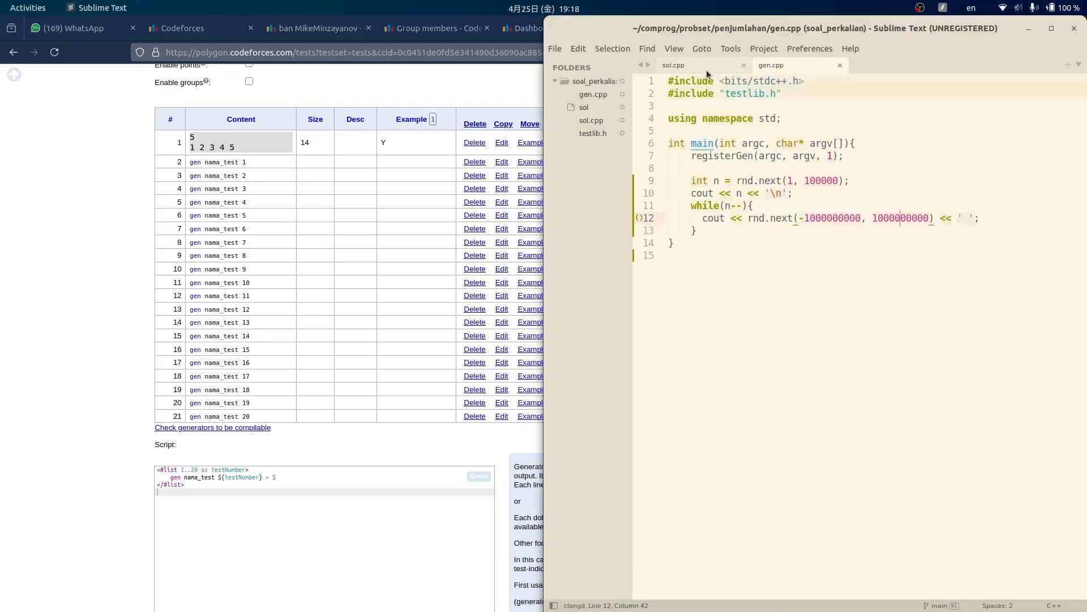
- After a glance at gen.cpp, web-search test 3's 'Expected EOLN' validator error text
{"action": "left_click", "coordinate": [901, 168]}
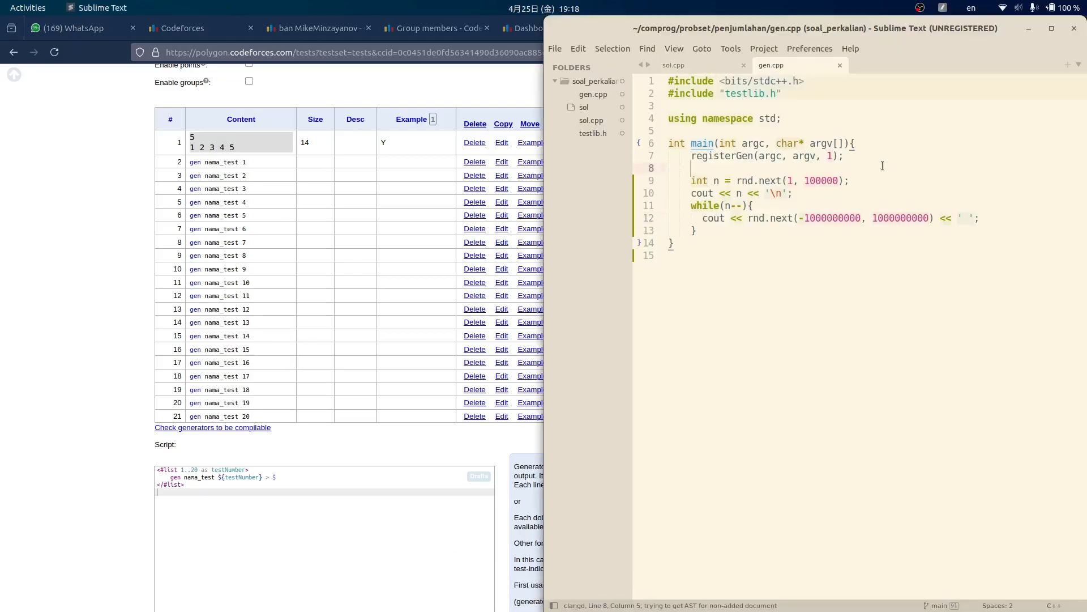
{"action": "left_click", "coordinate": [133, 360]}
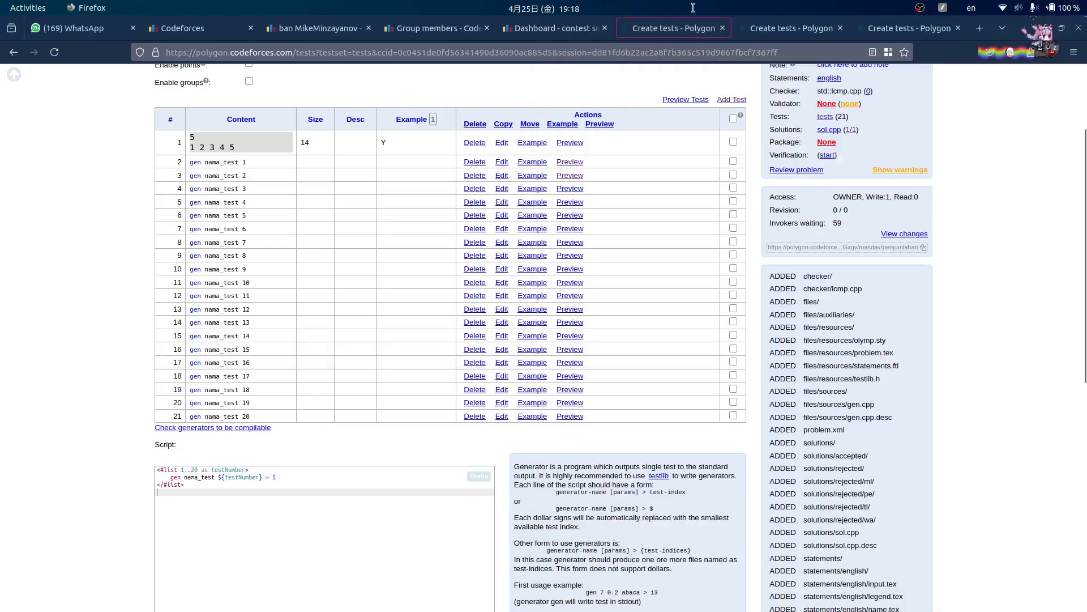
{"action": "left_click", "coordinate": [817, 31]}
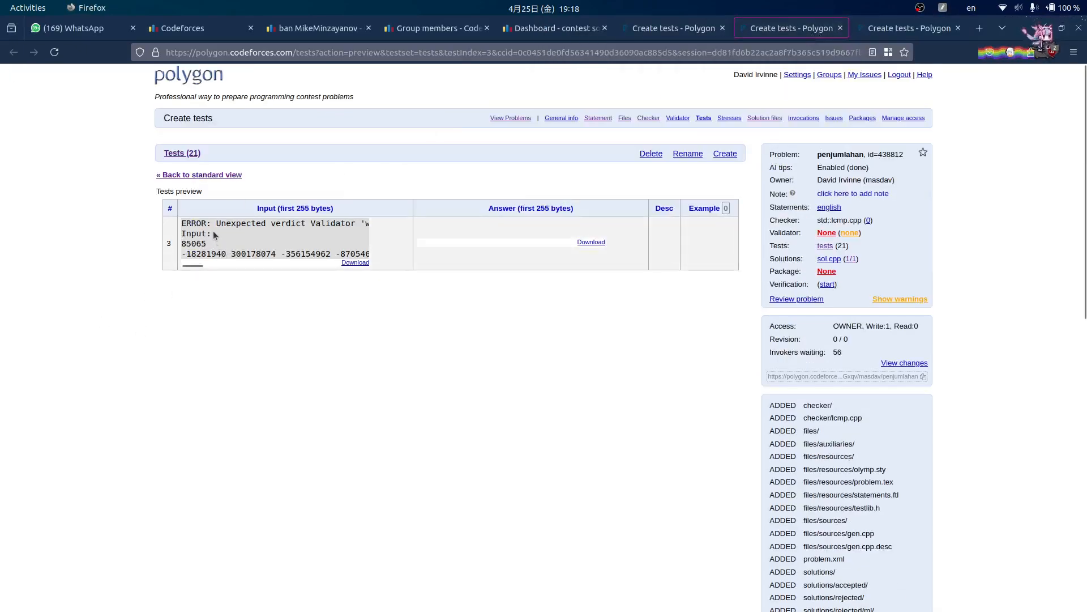
{"action": "left_click_drag", "start_coordinate": [213, 231], "coordinate": [179, 223]}
{"action": "key", "text": "ctrl+c"}
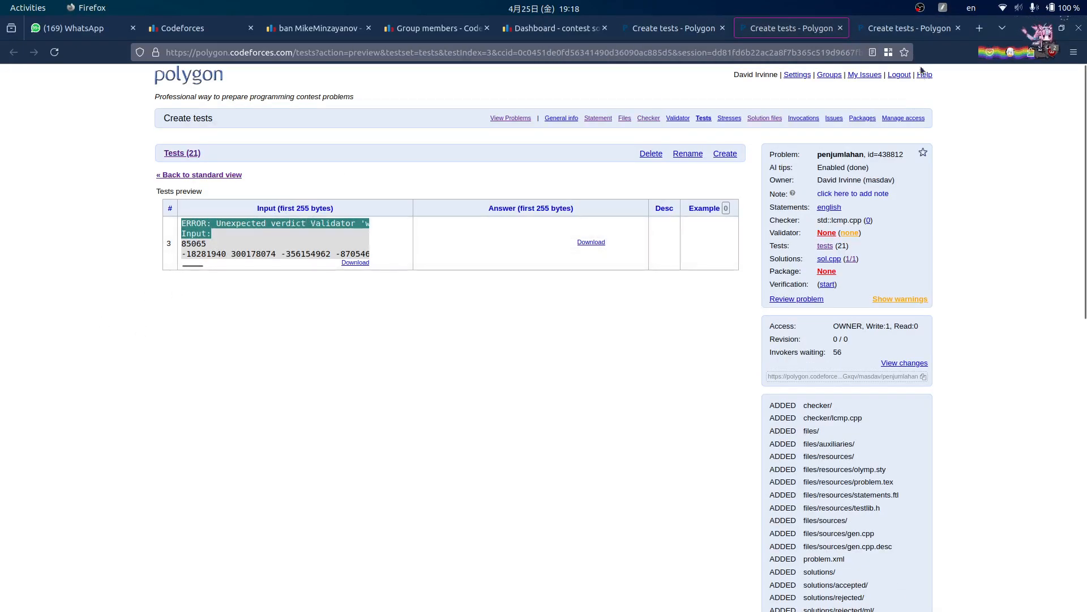
{"action": "left_click", "coordinate": [980, 28]}
{"action": "key", "text": "ctrl+v"}
{"action": "key", "text": "Return"}
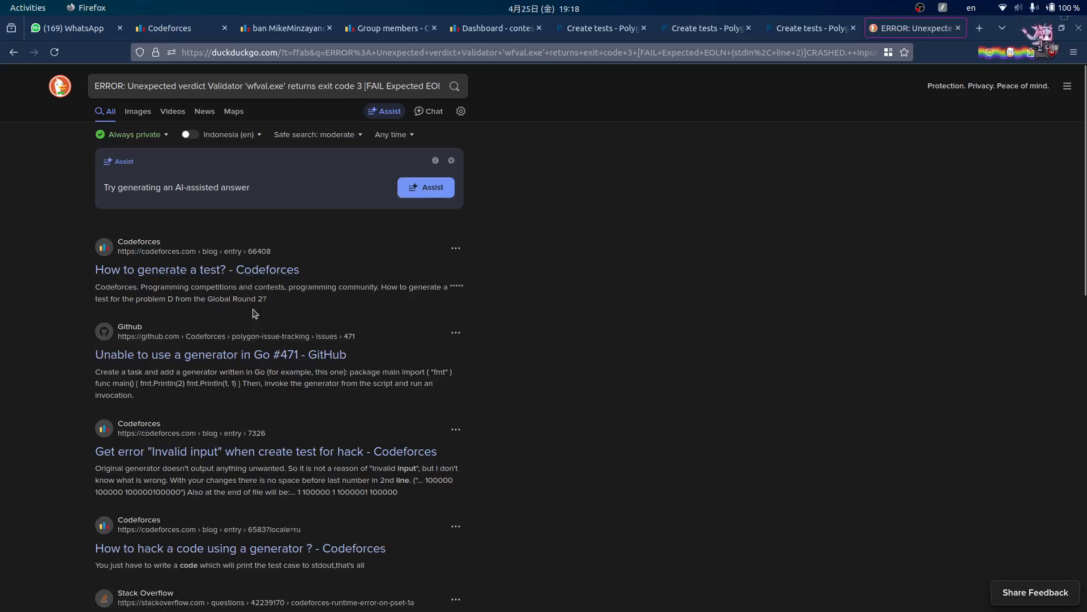
- Open the first result, Codeforces blog 'How to generate a test?', in a new container tab
{"action": "right_click", "coordinate": [253, 270]}
{"action": "mouse_move", "coordinate": [293, 295]}
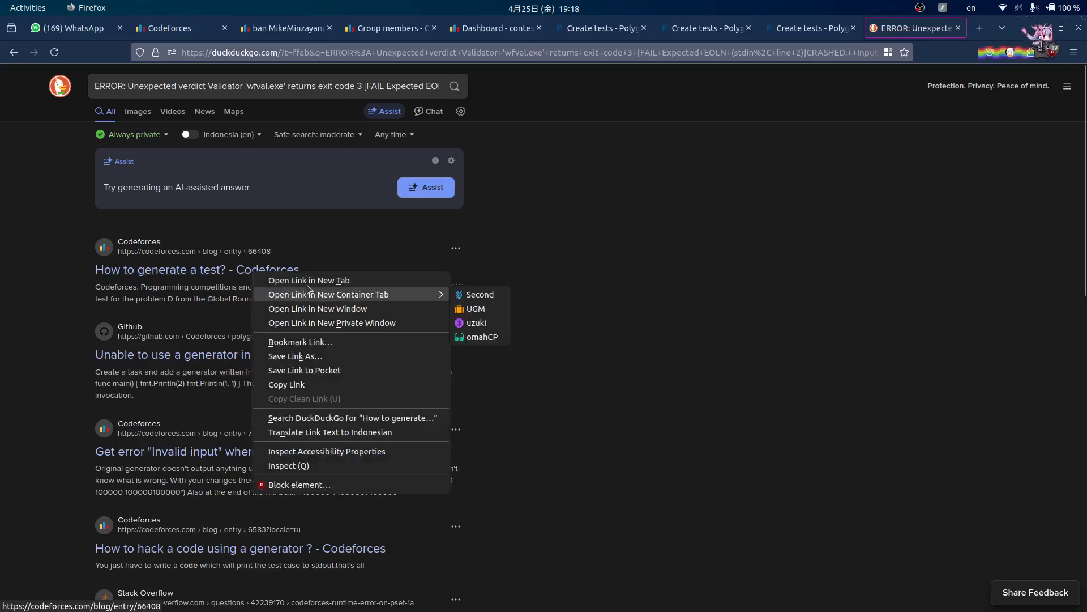
{"action": "left_click", "coordinate": [476, 294]}
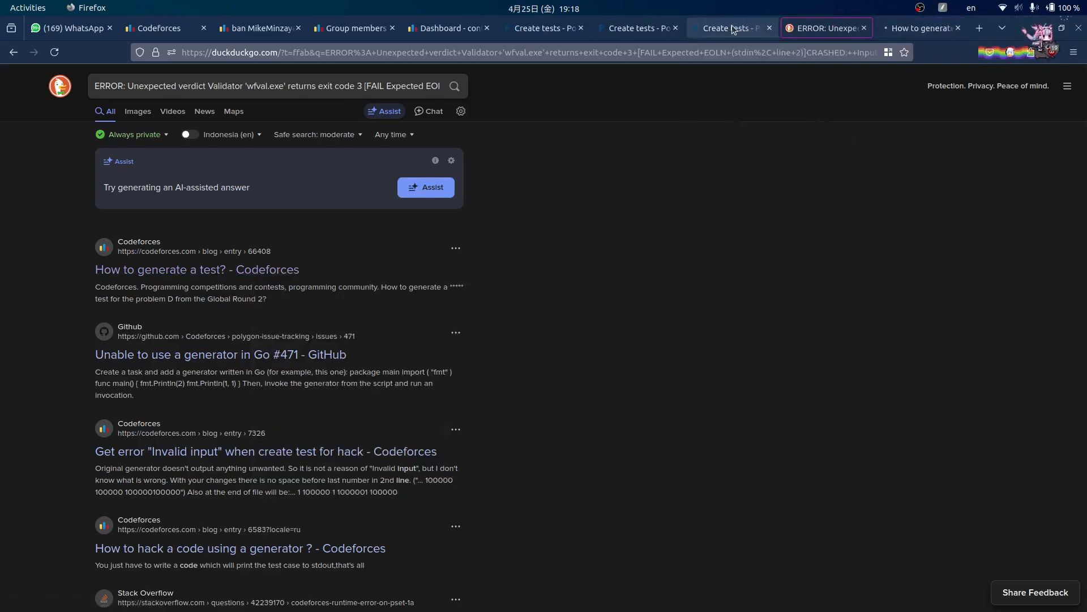
{"action": "left_click", "coordinate": [750, 29]}
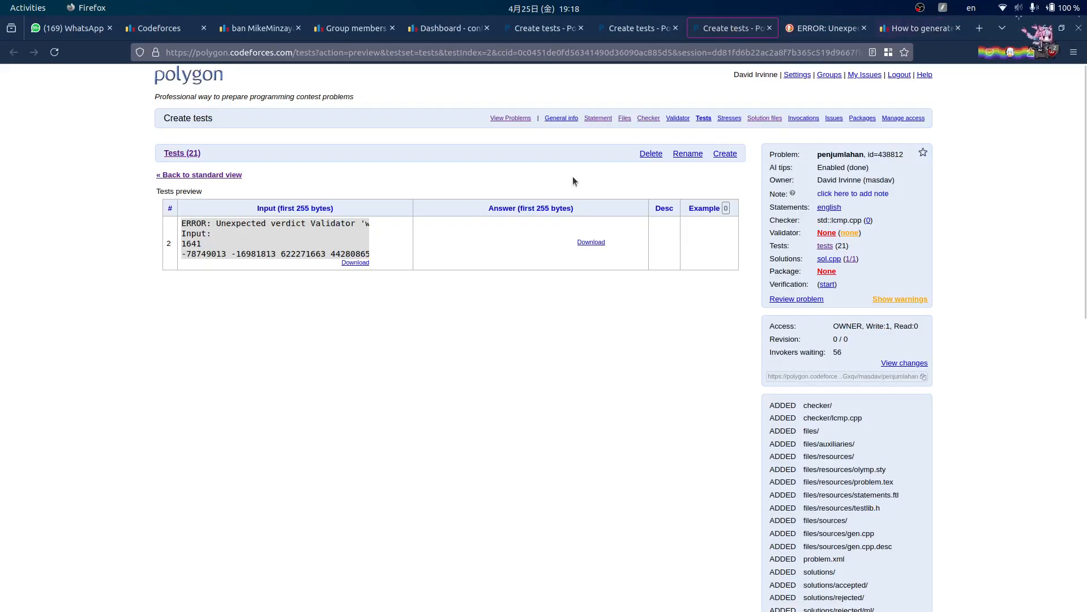
{"action": "left_click", "coordinate": [921, 28]}
- Read the post's fix: end the output with '\n' instead of a trailing space
{"action": "left_click_drag", "start_coordinate": [262, 256], "coordinate": [455, 254]}
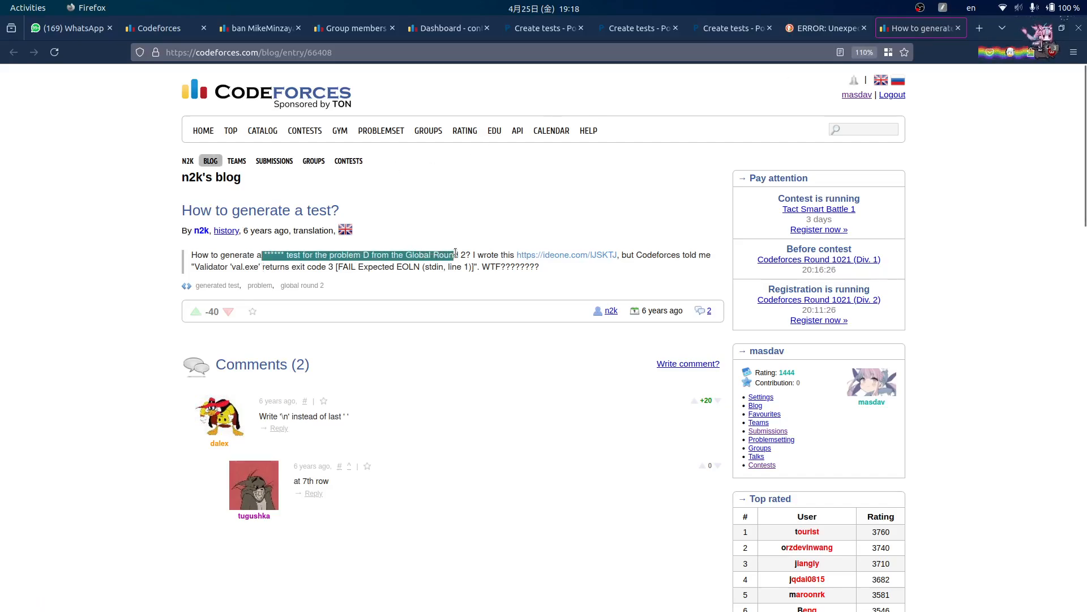
{"action": "left_click_drag", "start_coordinate": [273, 269], "coordinate": [330, 269]}
{"action": "left_click", "coordinate": [339, 372]}
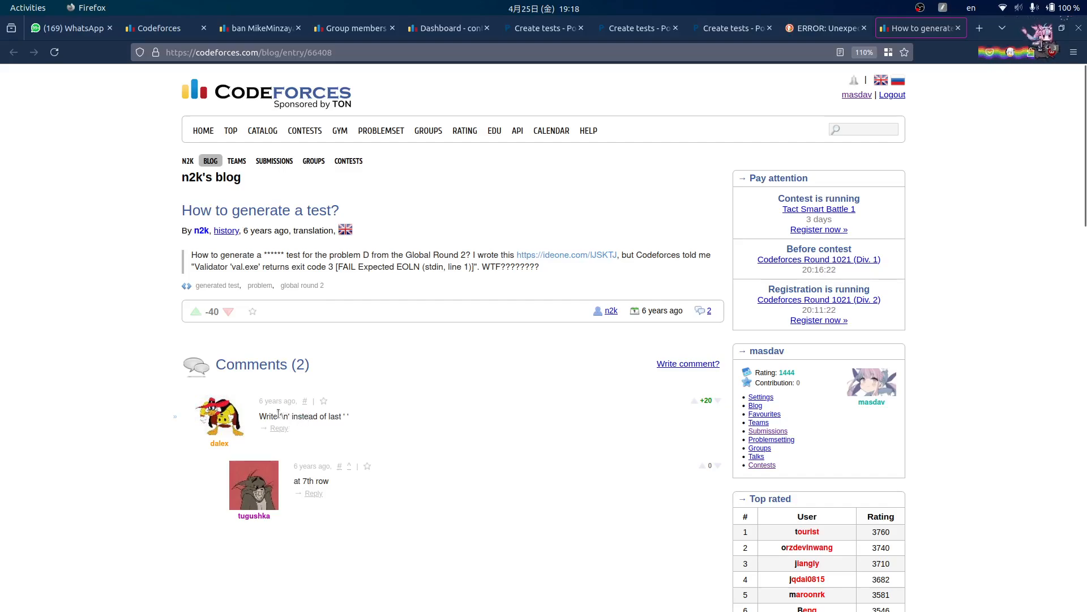
{"action": "mouse_move", "coordinate": [388, 607]}
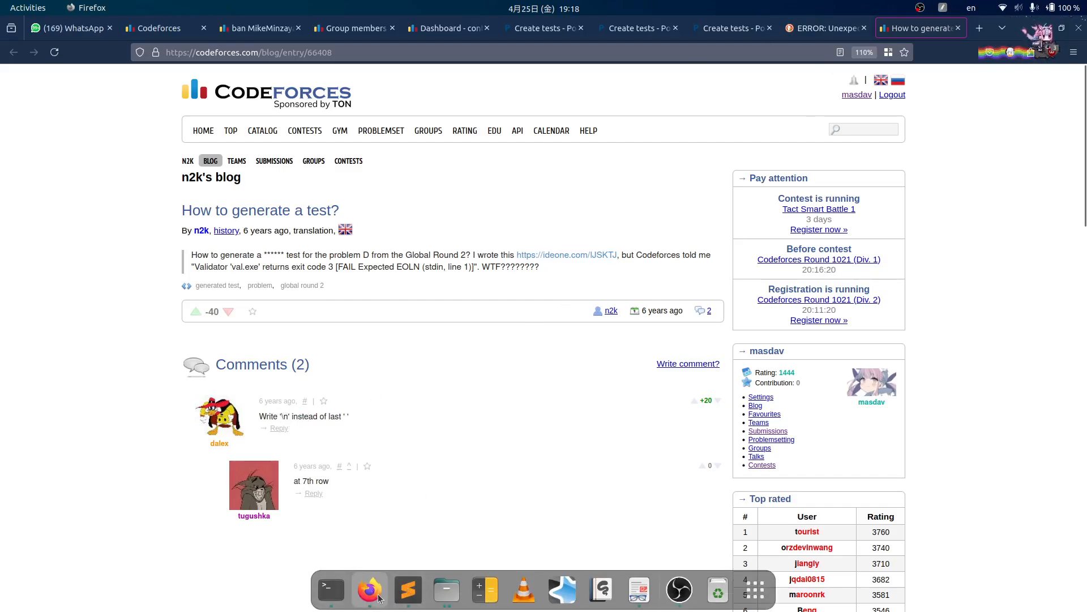
{"action": "left_click", "coordinate": [408, 589]}
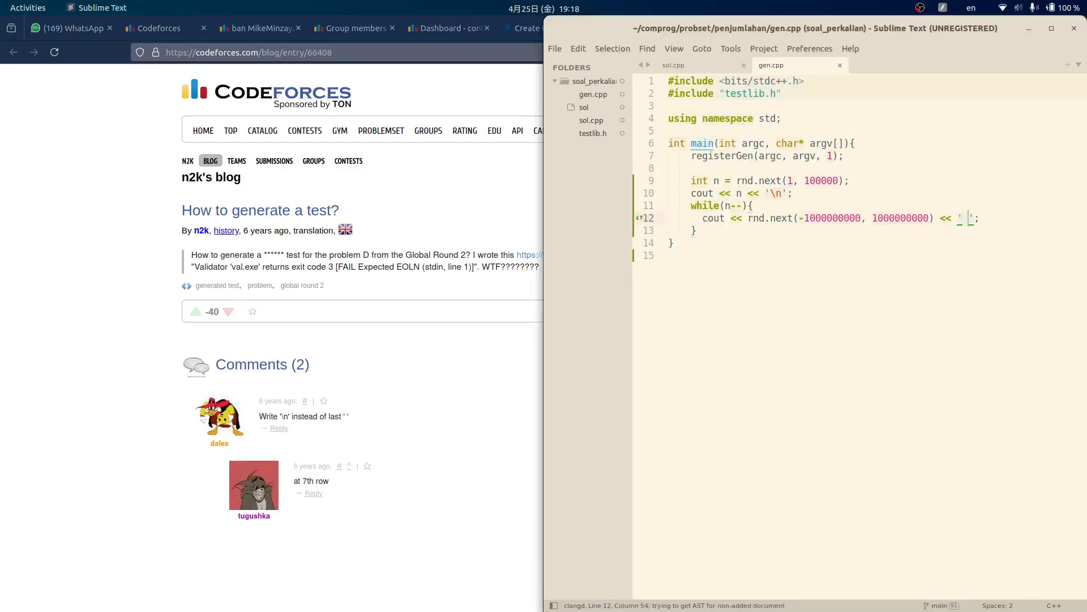
- Rewrite the printing loop as for (int i = 0; i < n - 1; i++) printing space-separated values
{"action": "key", "text": "Down"}
{"action": "key", "text": "Return"}
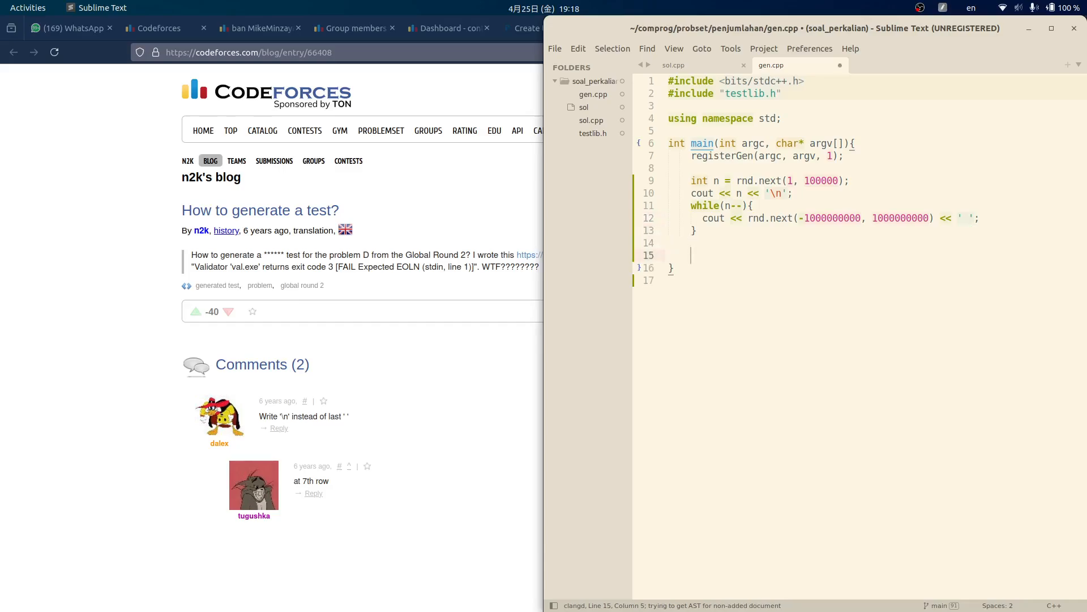
{"action": "type", "text": "int i = 0; i <"}
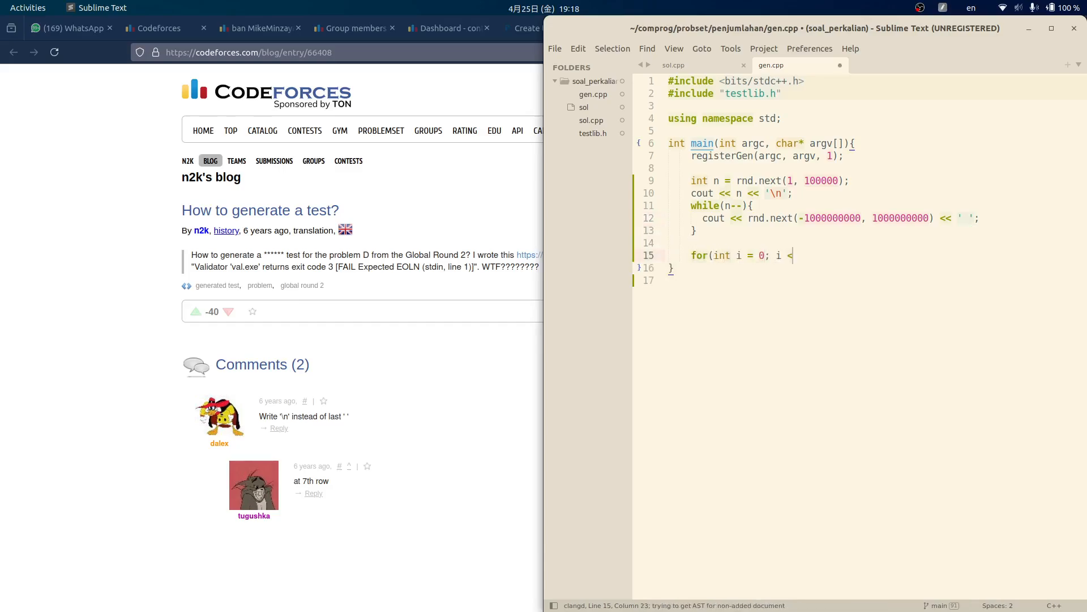
{"action": "type", "text": " n - 1; i++)"}
{"action": "key", "text": "Up"}
{"action": "key", "text": "Up"}
{"action": "key", "text": "Up"}
{"action": "key", "text": "shift+End"}
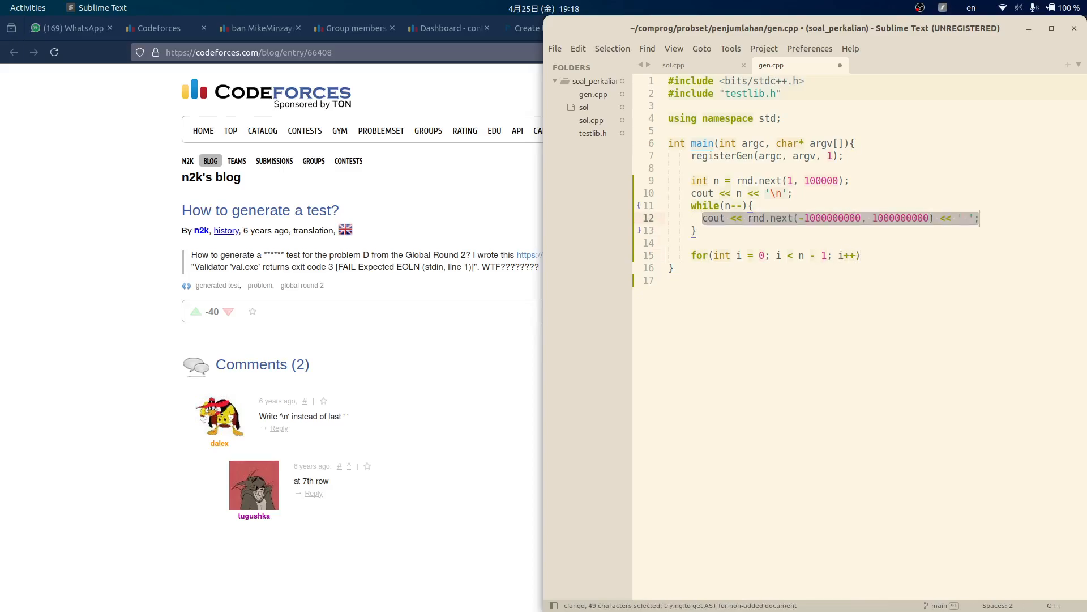
{"action": "key", "text": "Down"}
{"action": "key", "text": "Down"}
{"action": "key", "text": "End"}
{"action": "key", "text": "ctrl+v"}
{"action": "key", "text": "Return"}
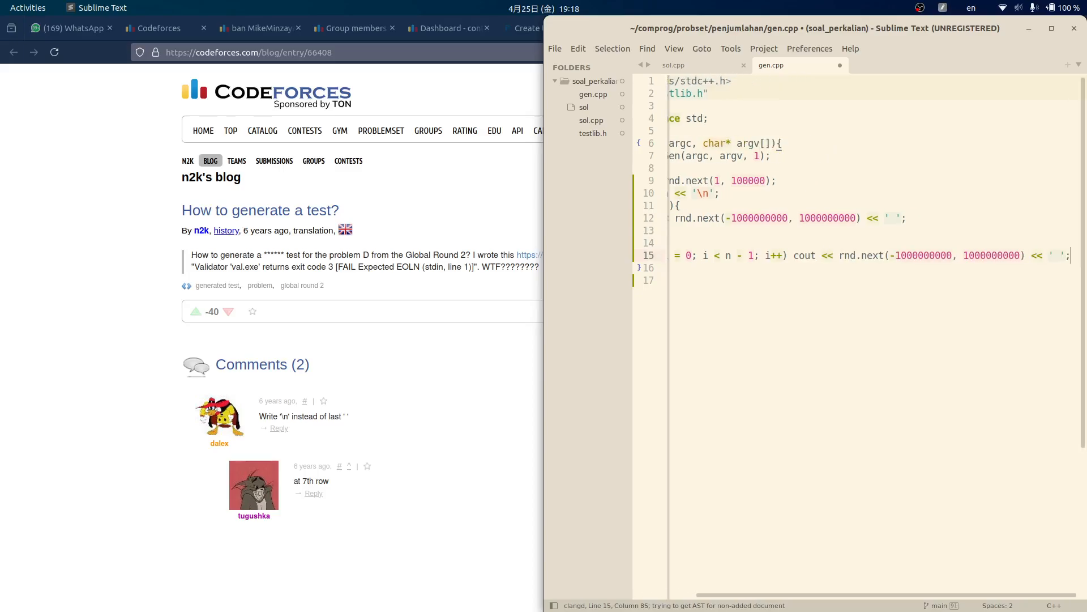
{"action": "key", "text": "BackSpace"}
{"action": "key", "text": "BackSpace"}
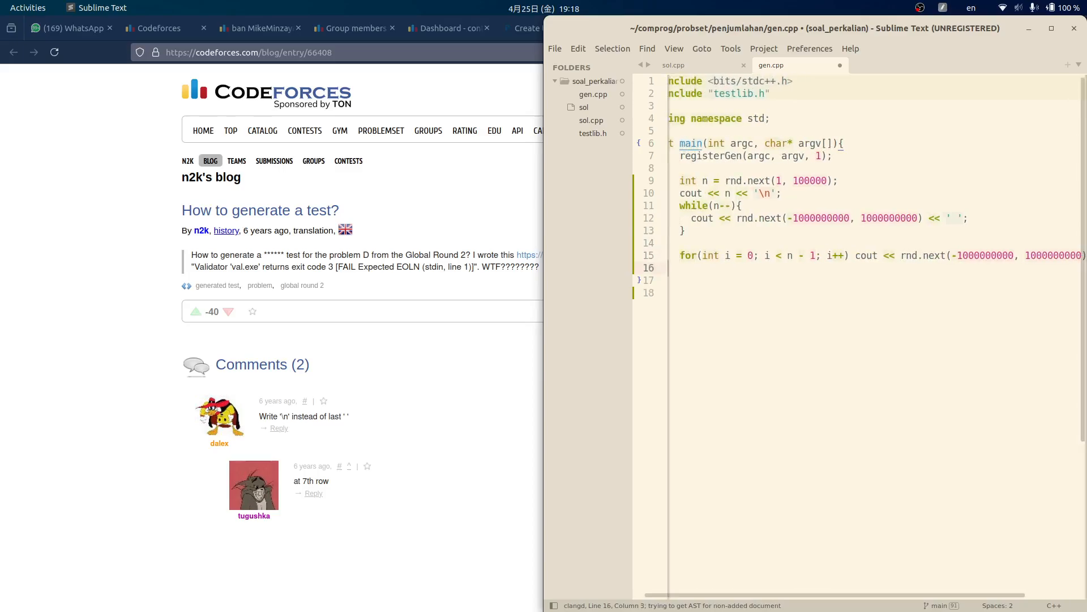
{"action": "scroll", "coordinate": [874, 219], "scroll_direction": "down", "scroll_amount": 2}
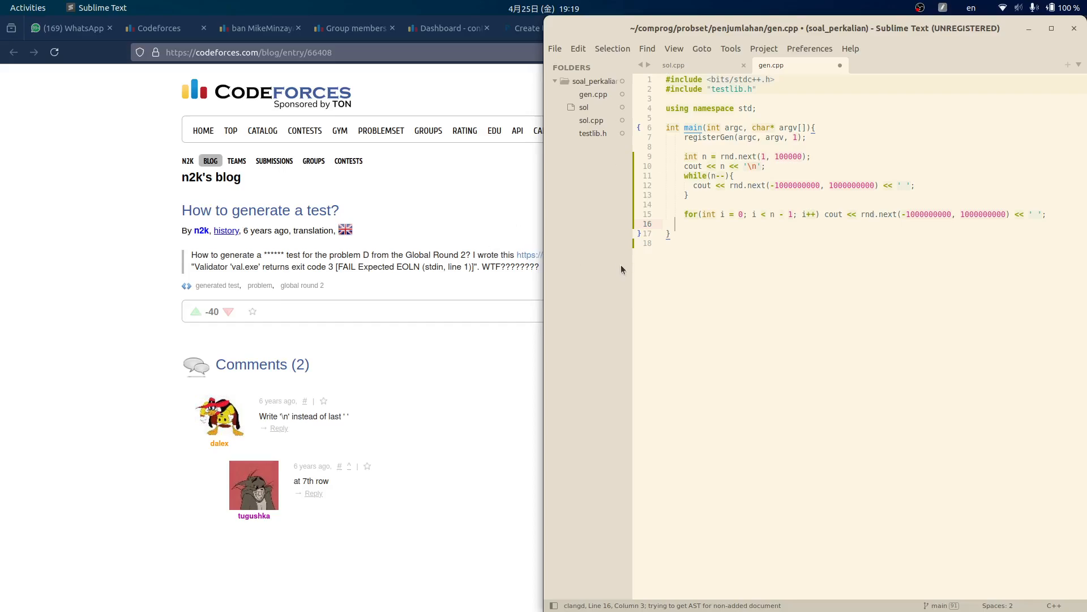
{"action": "left_click_drag", "start_coordinate": [632, 265], "coordinate": [571, 266]}
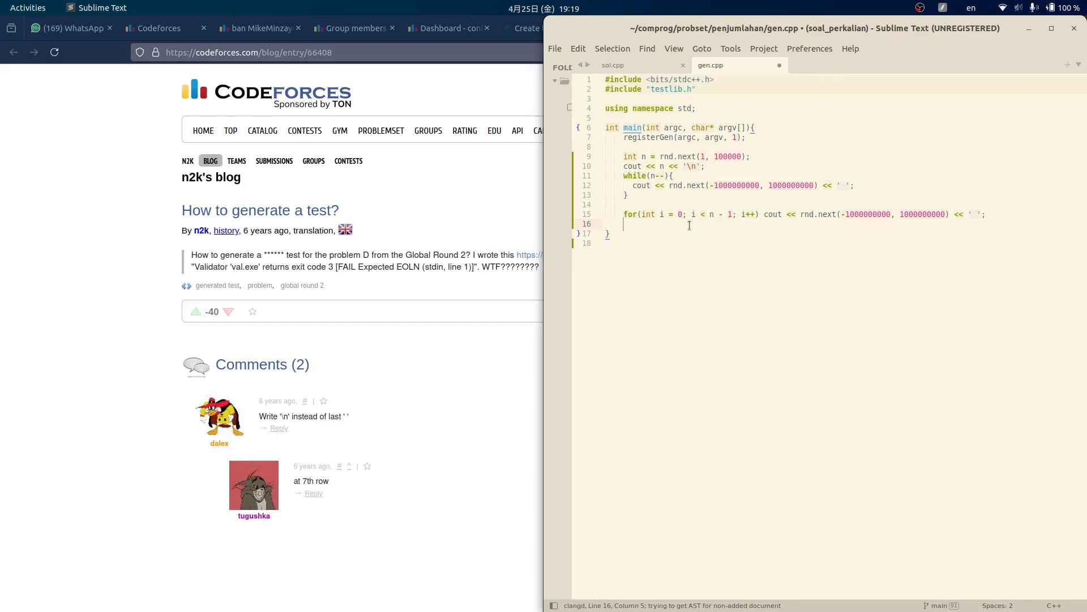
{"action": "type", "text": "cout <<"}
{"action": "key", "text": "Right"}
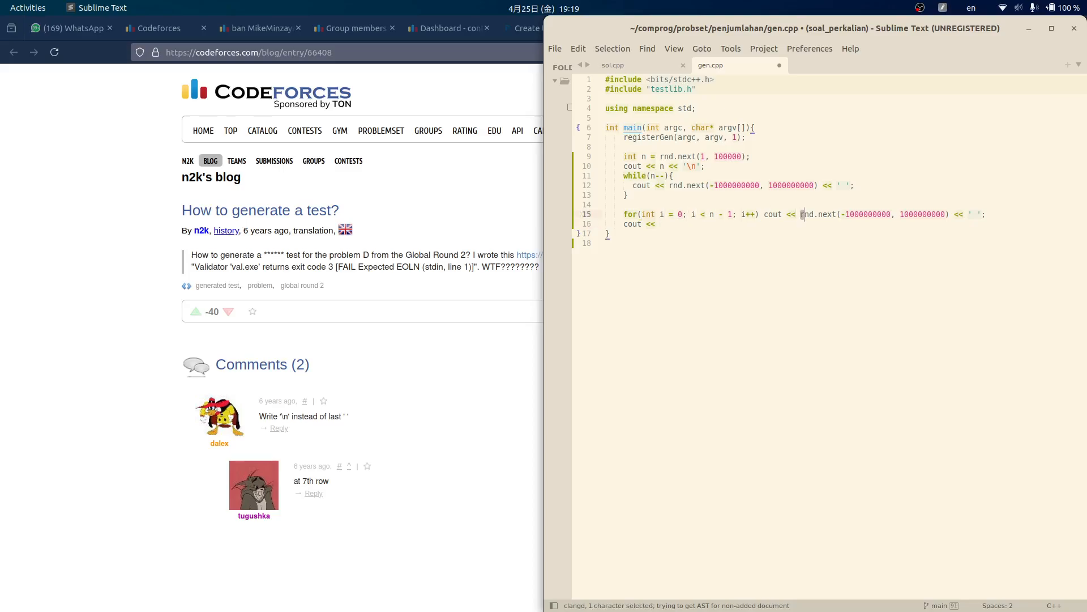
{"action": "key", "text": "shift+Right"}
{"action": "key", "text": "shift+Right"}
{"action": "key", "text": "shift+Right"}
{"action": "key", "text": "shift+Right"}
{"action": "key", "text": "shift+Right"}
{"action": "key", "text": "shift+Right"}
{"action": "key", "text": "shift+Right"}
{"action": "key", "text": "shift+Right"}
{"action": "key", "text": "shift+Right"}
{"action": "key", "text": "shift+Right"}
{"action": "key", "text": "shift+Right"}
{"action": "key", "text": "shift+Right"}
{"action": "key", "text": "shift+Right"}
{"action": "key", "text": "shift+Right"}
{"action": "key", "text": "shift+Right"}
{"action": "key", "text": "shift+Right"}
{"action": "key", "text": "shift+Right"}
{"action": "key", "text": "shift+Right"}
{"action": "key", "text": "shift+Right"}
{"action": "key", "text": "shift+Right"}
{"action": "key", "text": "shift+Right"}
{"action": "key", "text": "shift+Right"}
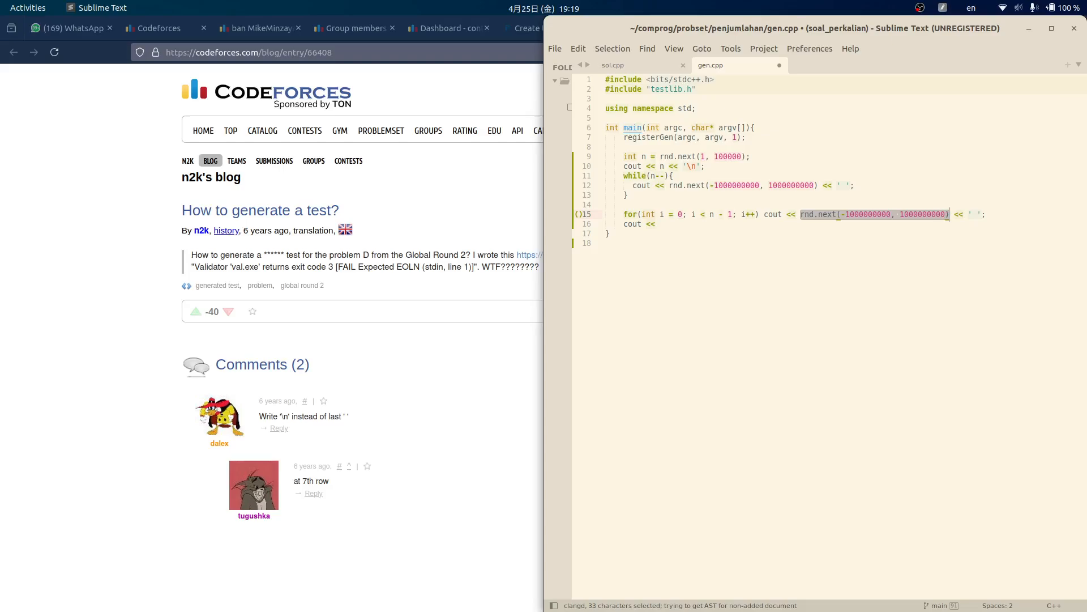
{"action": "key", "text": "ctrl+c"}
{"action": "key", "text": "Down"}
{"action": "key", "text": "ctrl+v"}
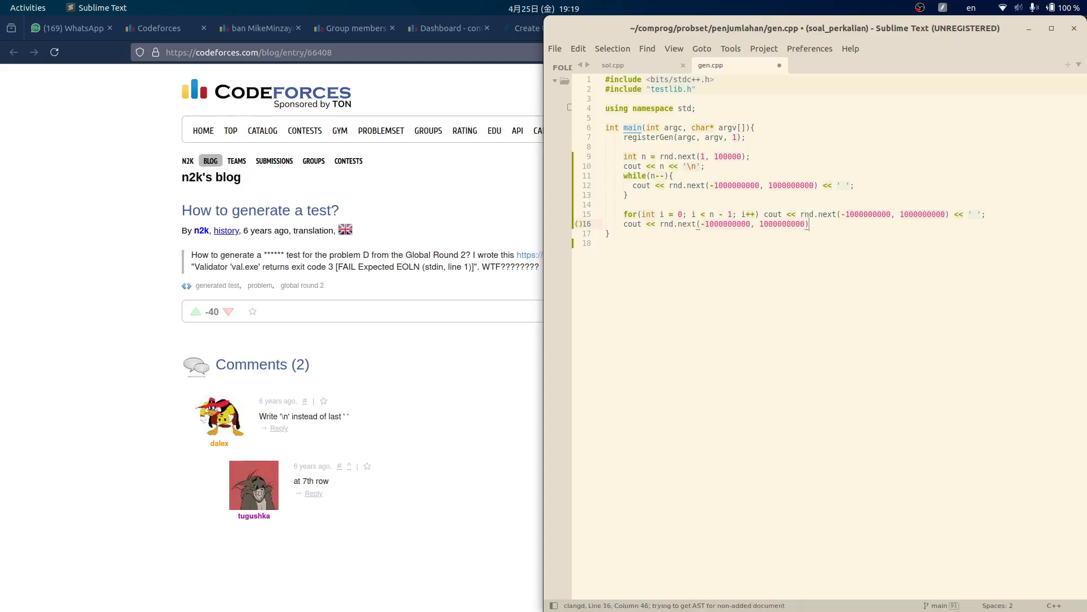
{"action": "type", "text": "<< '"}
{"action": "key", "text": "ctrl+s"}
{"action": "key", "text": "alt+Tab"}
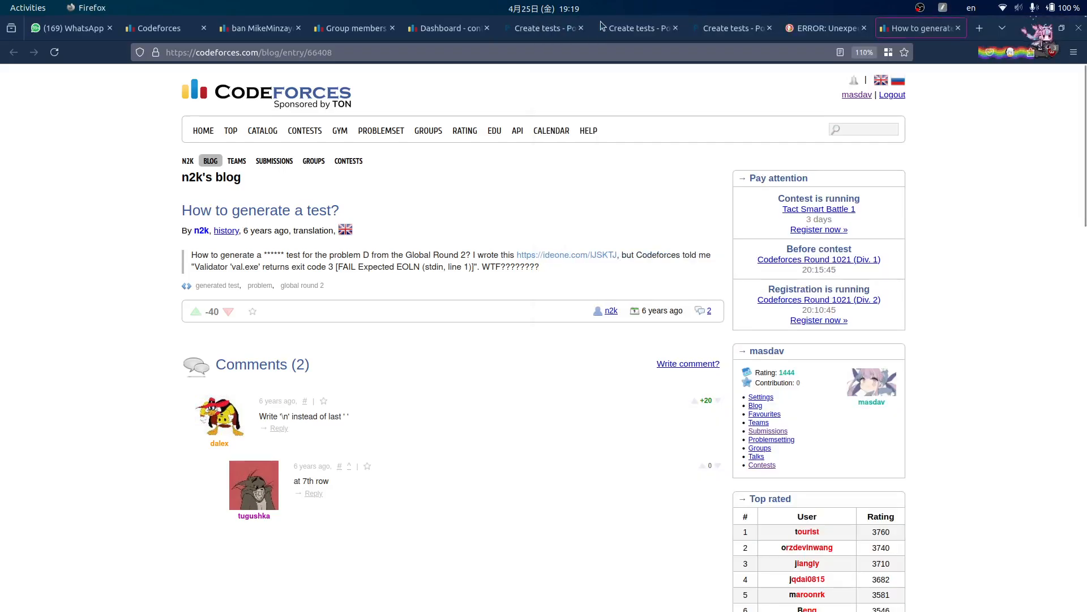
- Open gen.cpp for editing in Polygon's Files page and paste the Sublime code over it
{"action": "left_click", "coordinate": [708, 27]}
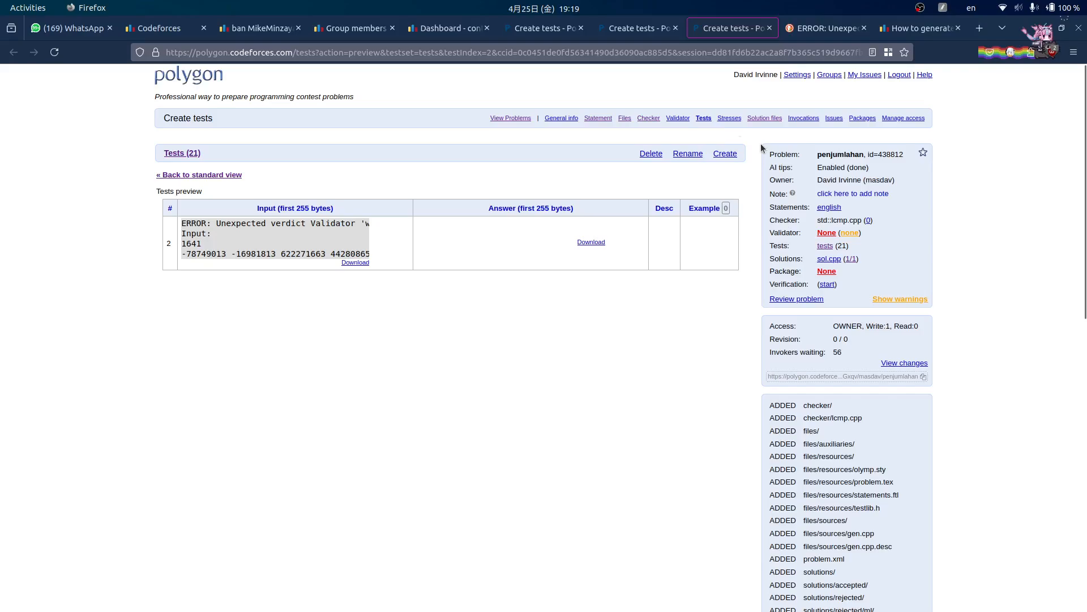
{"action": "left_click", "coordinate": [625, 118]}
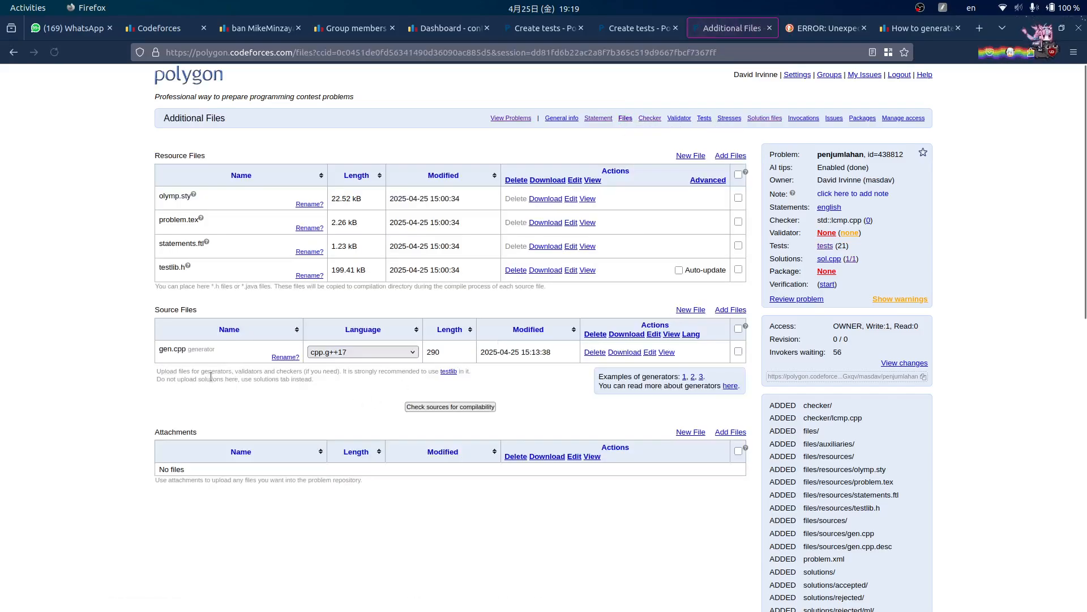
{"action": "left_click", "coordinate": [656, 354]}
{"action": "key", "text": "alt+Tab"}
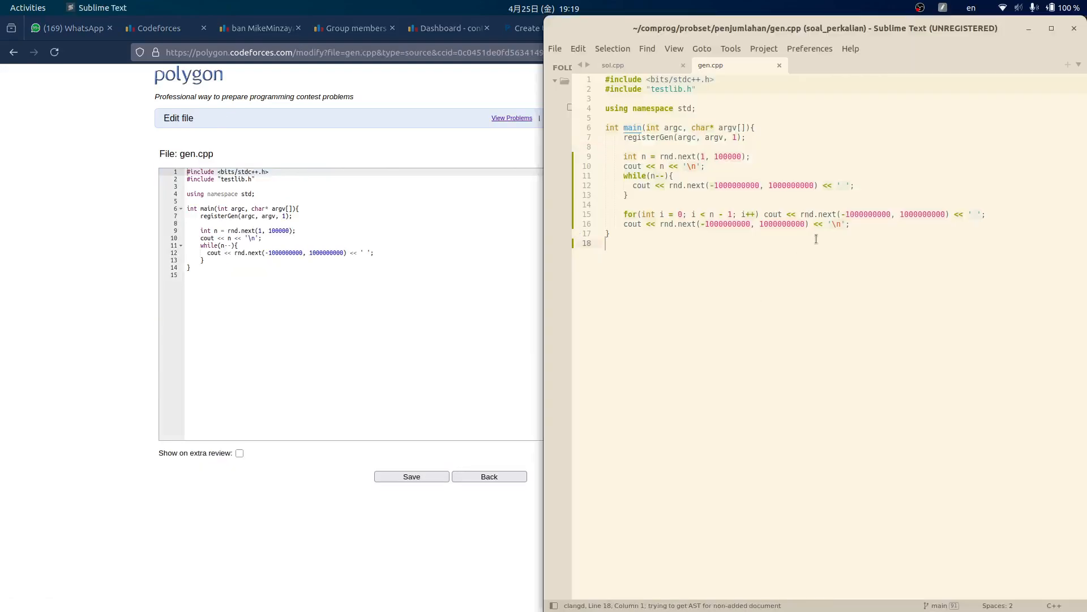
{"action": "key", "text": "ctrl+a"}
{"action": "key", "text": "ctrl+c"}
{"action": "left_click", "coordinate": [304, 306]}
{"action": "key", "text": "ctrl+a"}
{"action": "key", "text": "ctrl+v"}
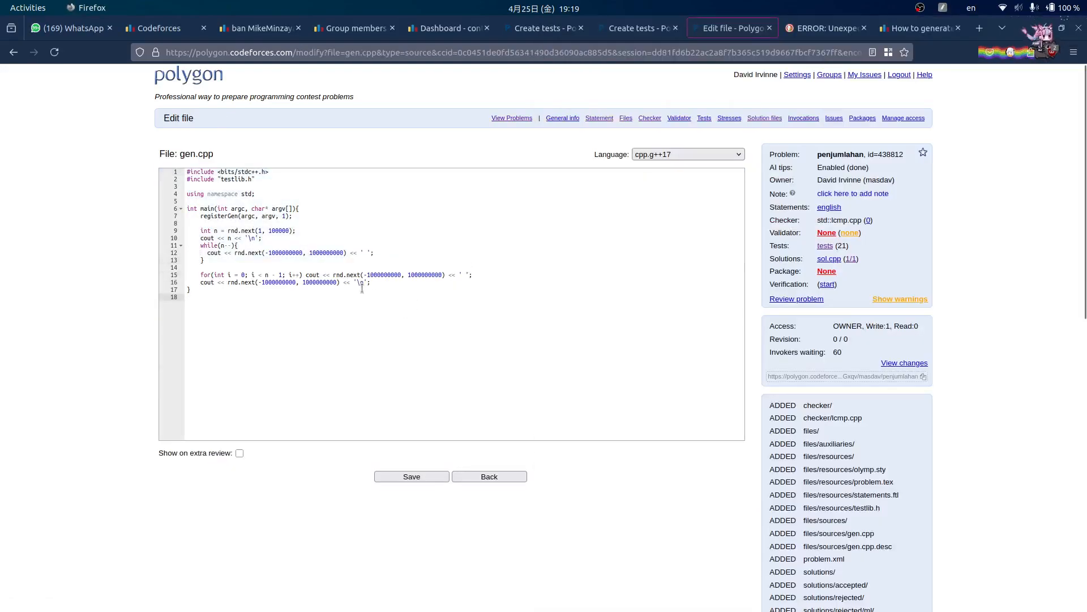
- Delete the old while loop, check the final print statement, and save gen.cpp
{"action": "left_click", "coordinate": [414, 266]}
{"action": "key", "text": "shift+Up"}
{"action": "key", "text": "shift+Up"}
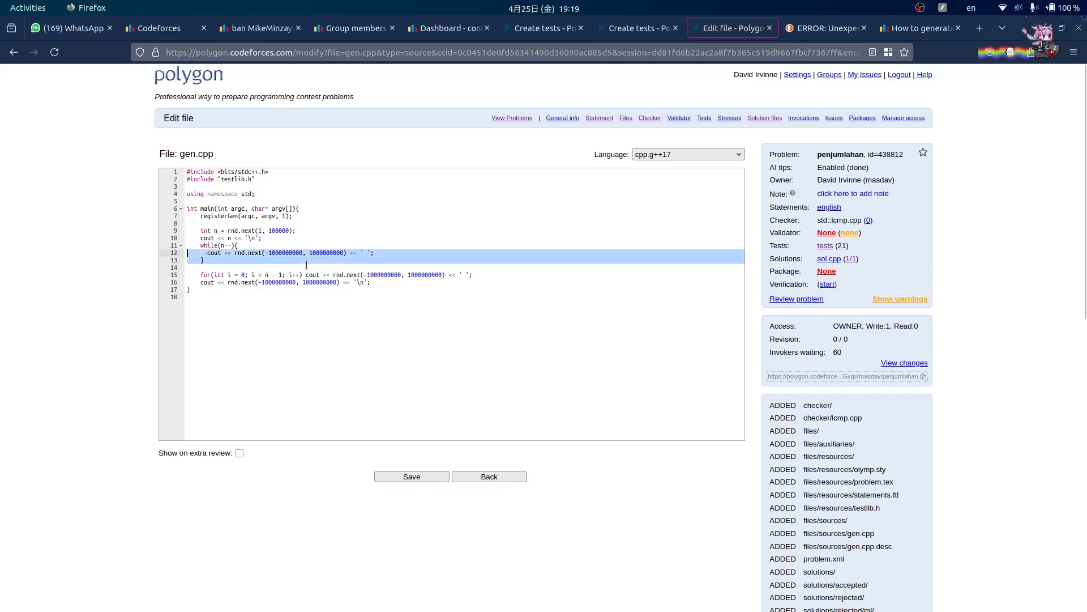
{"action": "key", "text": "shift+Up"}
{"action": "key", "text": "BackSpace"}
{"action": "key", "text": "BackSpace"}
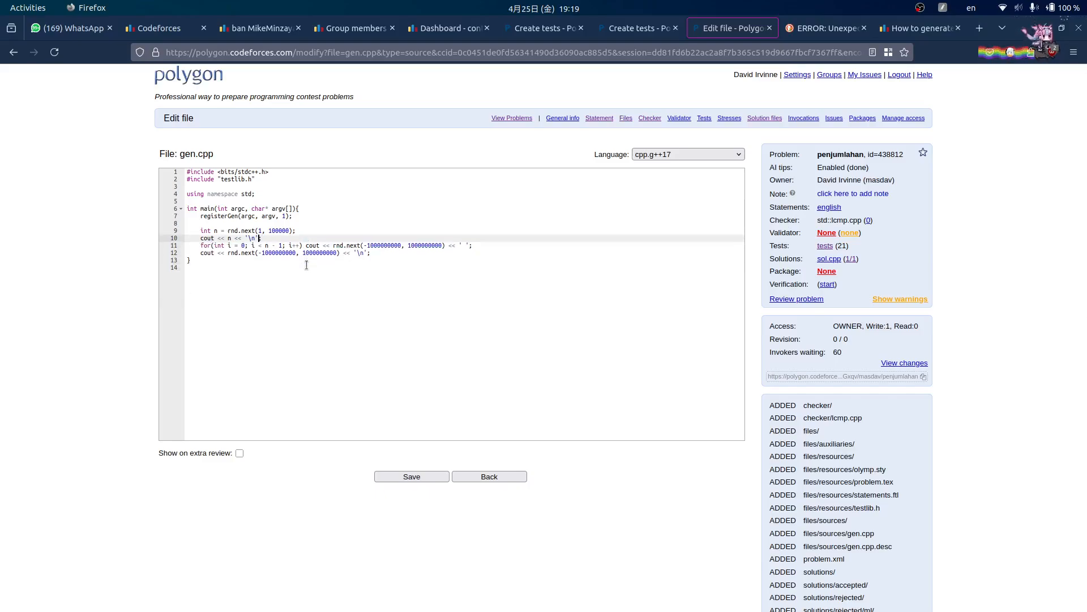
{"action": "key", "text": "Left"}
{"action": "key", "text": "Left"}
{"action": "key", "text": "Left"}
{"action": "key", "text": "Left"}
{"action": "key", "text": "Left"}
{"action": "key", "text": "Left"}
{"action": "key", "text": "Left"}
{"action": "key", "text": "Left"}
{"action": "key", "text": "Left"}
{"action": "key", "text": "Down"}
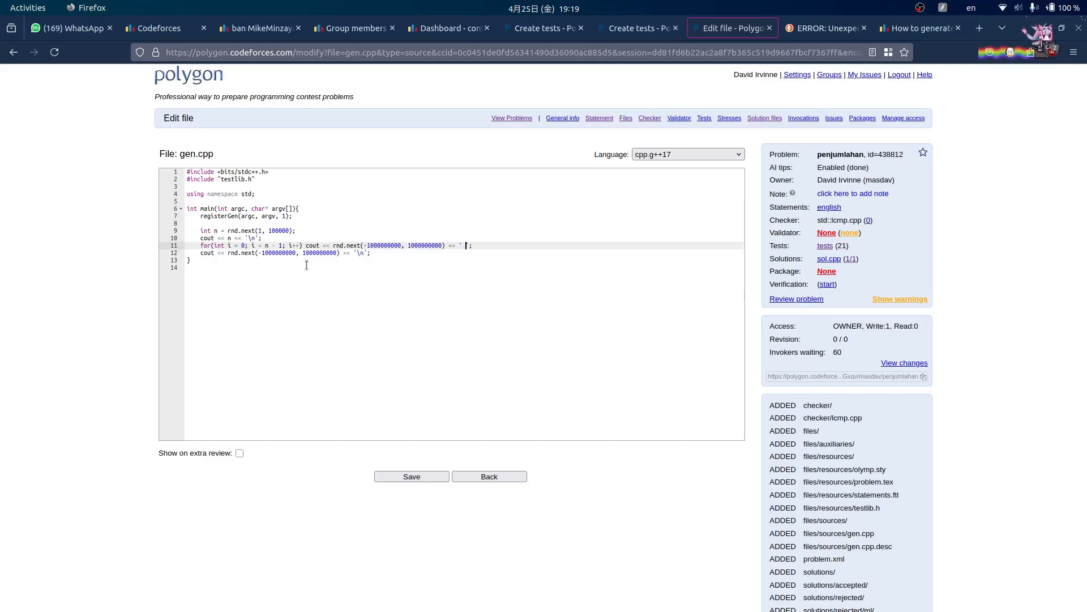
{"action": "key", "text": "Down"}
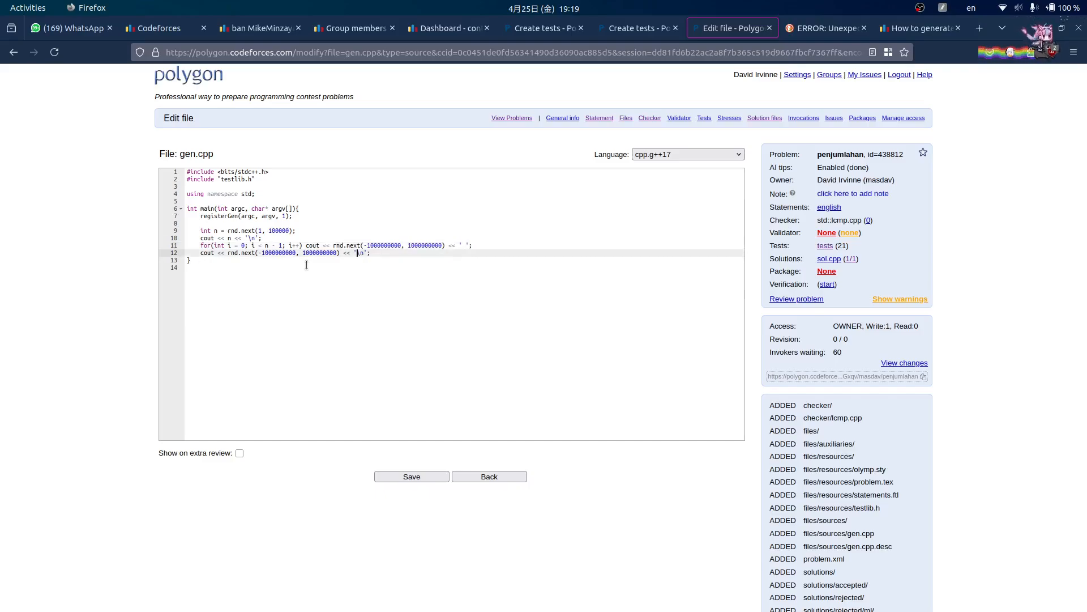
{"action": "left_click", "coordinate": [426, 475]}
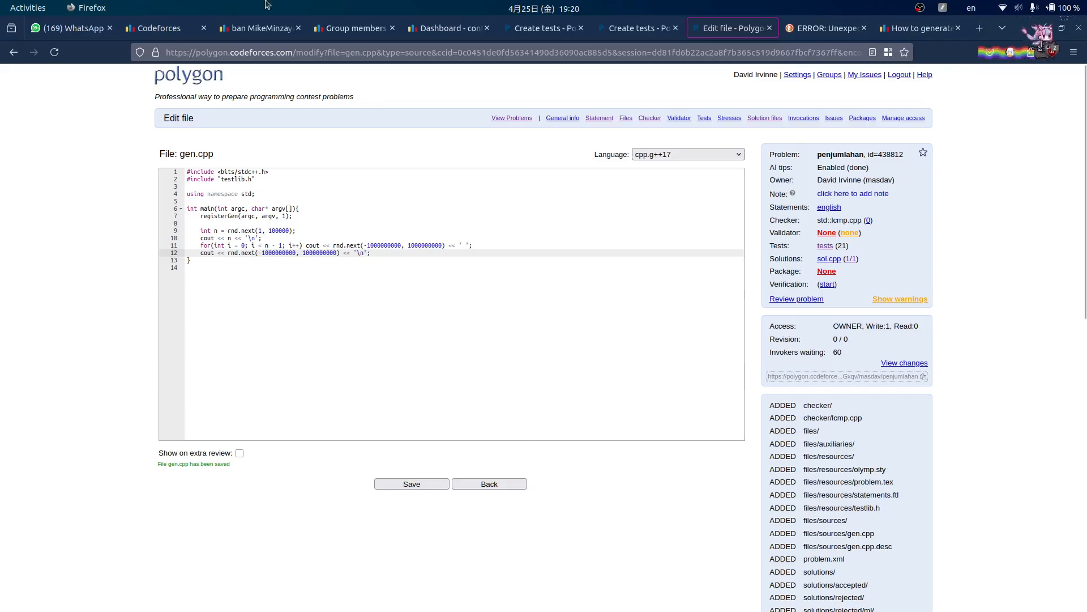
- Close the search and blog tabs, then save the test script and confirm OK
{"action": "left_click", "coordinate": [826, 246]}
{"action": "left_click", "coordinate": [865, 28]}
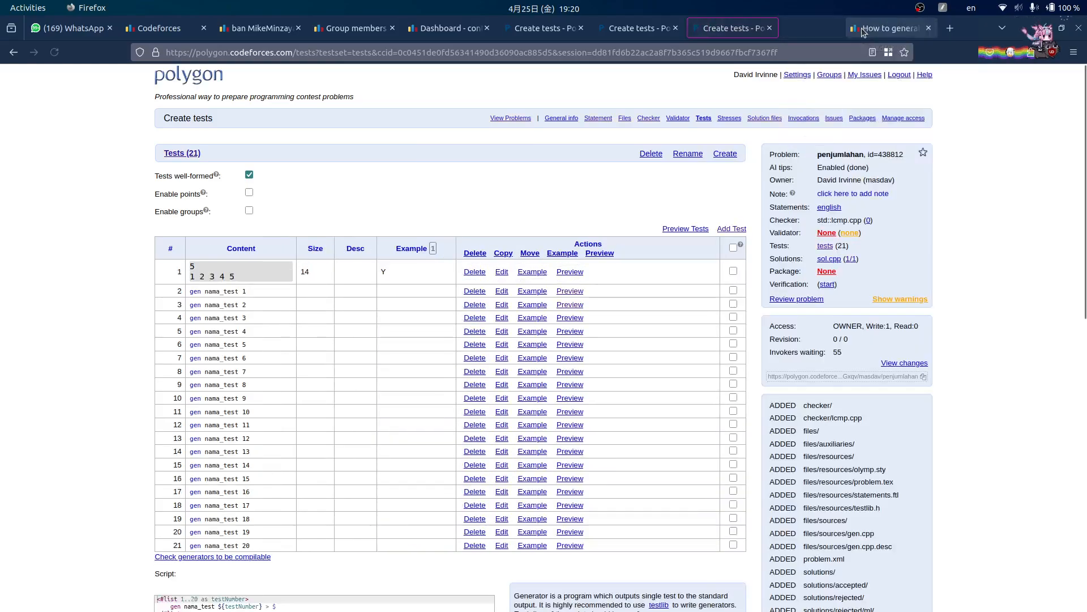
{"action": "left_click", "coordinate": [865, 28]}
{"action": "scroll", "coordinate": [480, 186], "scroll_direction": "down", "scroll_amount": 5}
{"action": "scroll", "coordinate": [178, 317], "scroll_direction": "down", "scroll_amount": 2}
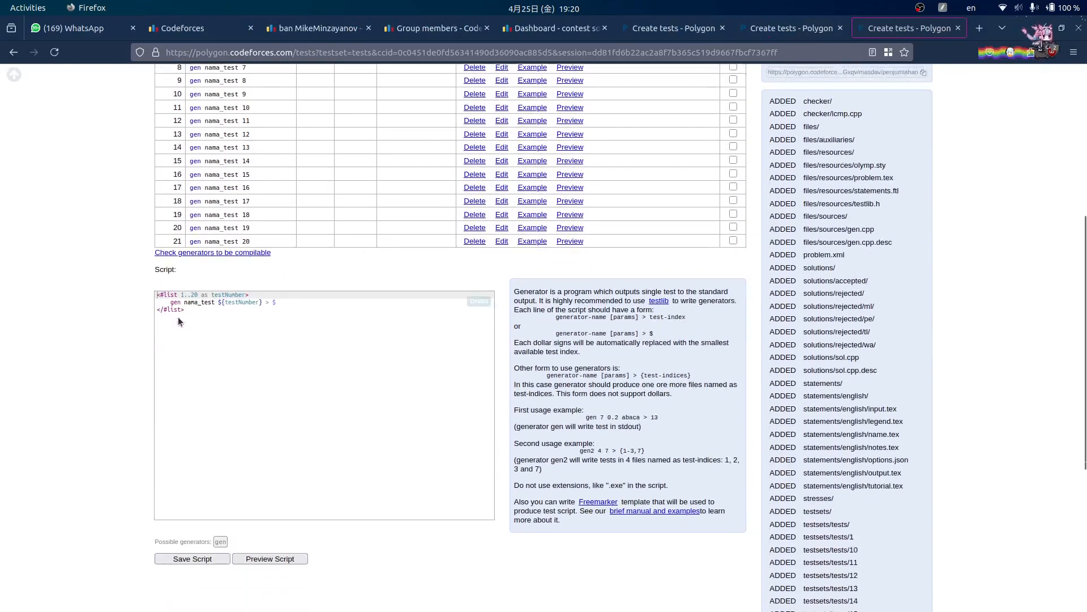
{"action": "left_click", "coordinate": [193, 545]}
{"action": "left_click", "coordinate": [639, 358]}
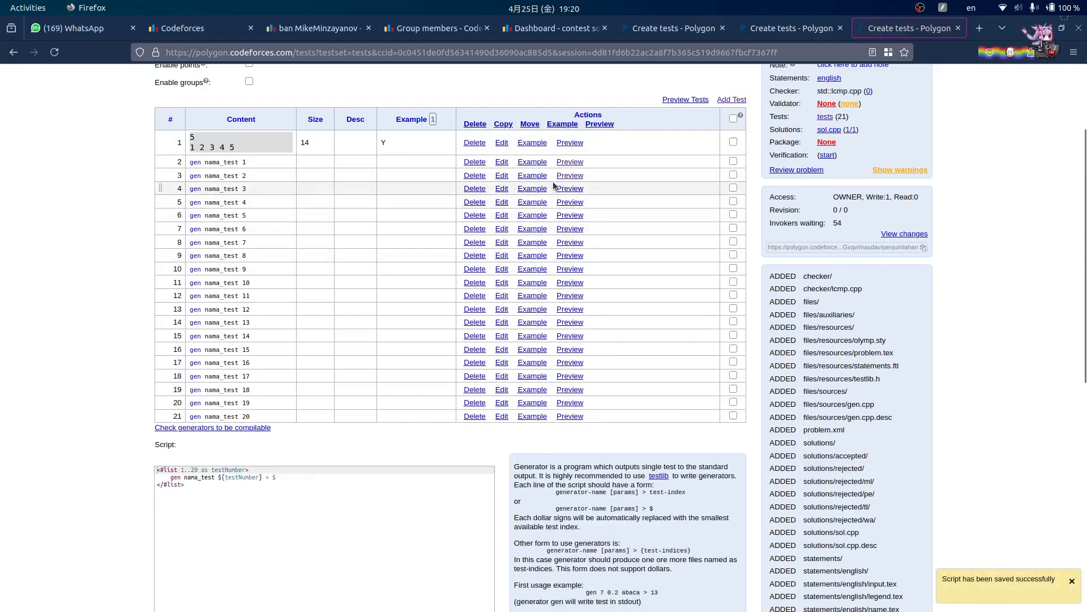
{"action": "middle_click", "coordinate": [570, 163]}
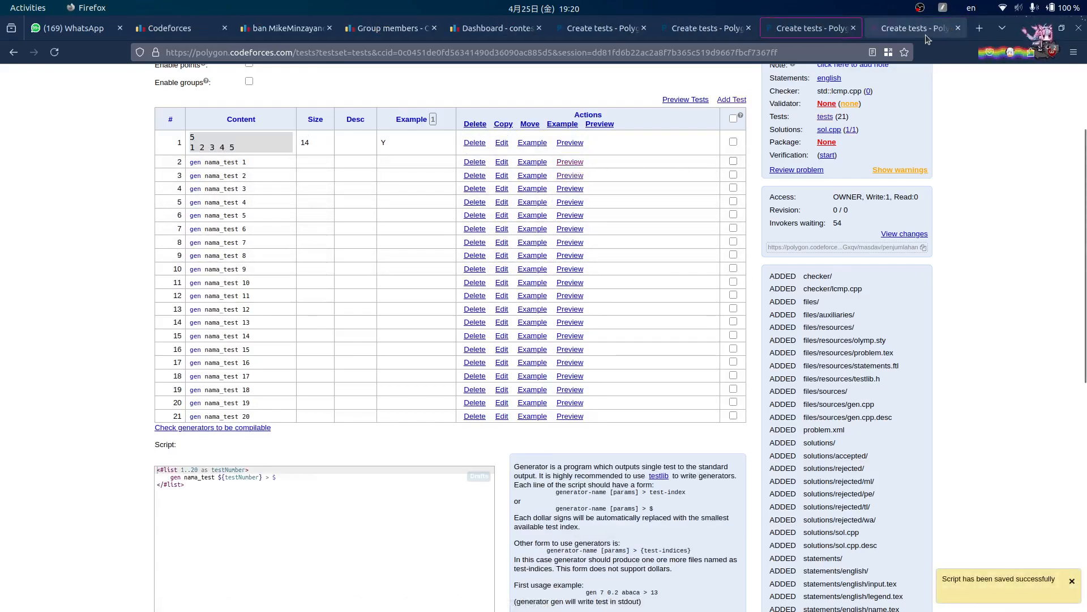
{"action": "scroll", "coordinate": [644, 206], "scroll_direction": "down", "scroll_amount": 6}
{"action": "scroll", "coordinate": [725, 308], "scroll_direction": "up", "scroll_amount": 4}
{"action": "scroll", "coordinate": [749, 324], "scroll_direction": "up", "scroll_amount": 5}
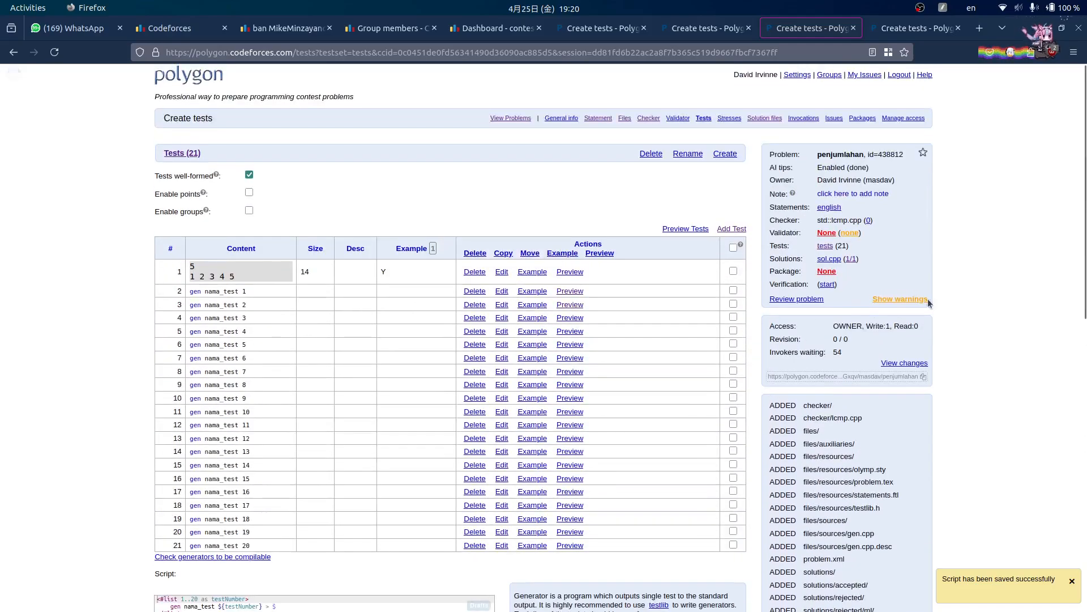
{"action": "scroll", "coordinate": [802, 221], "scroll_direction": "down", "scroll_amount": 3}
{"action": "left_click", "coordinate": [906, 30]}
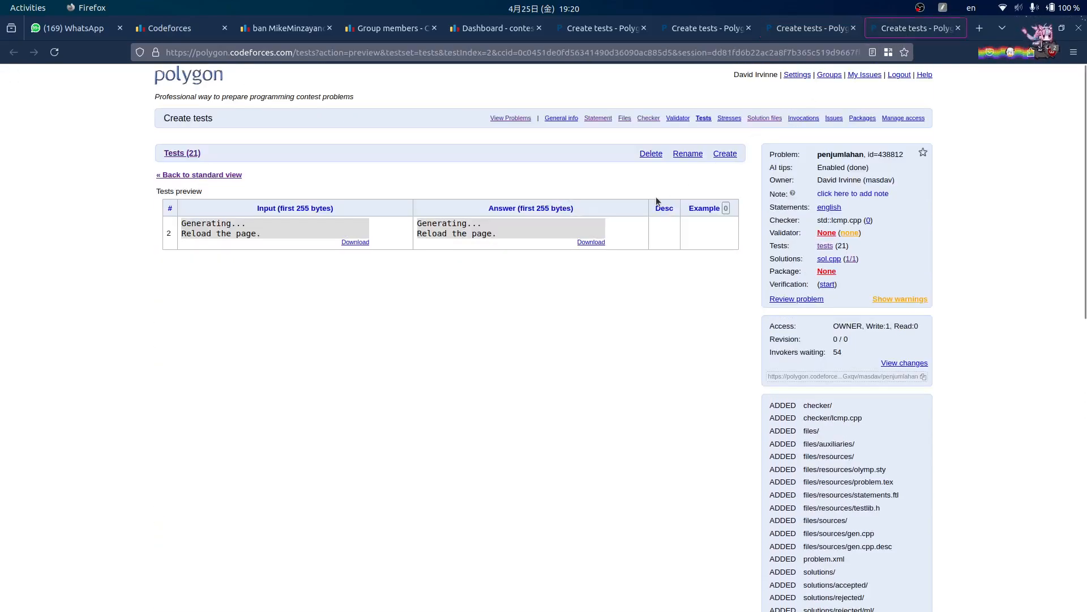
{"action": "left_click", "coordinate": [54, 53]}
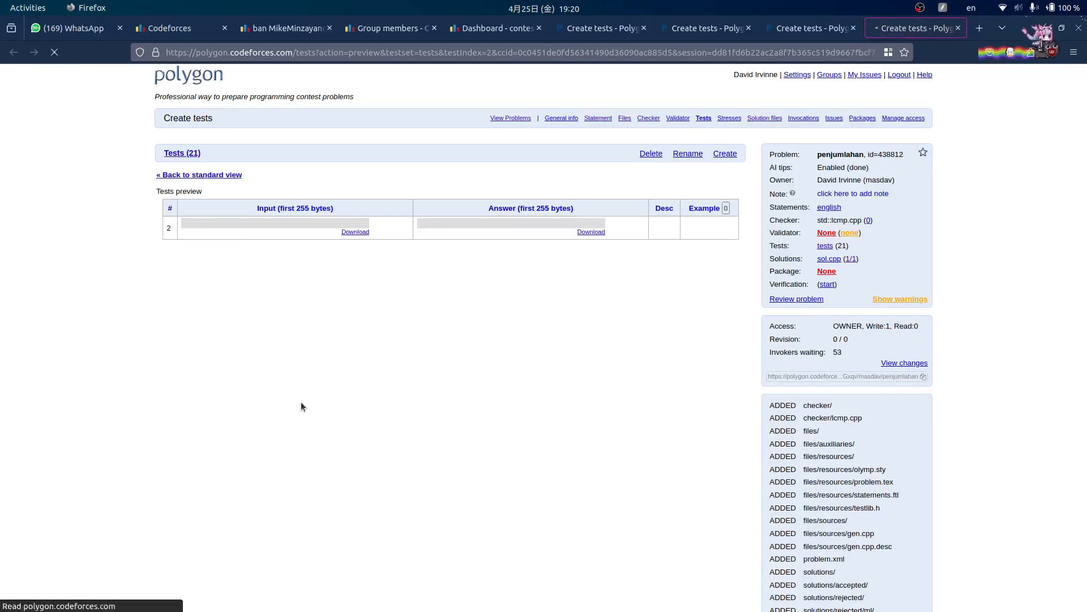
{"action": "left_click", "coordinate": [58, 56]}
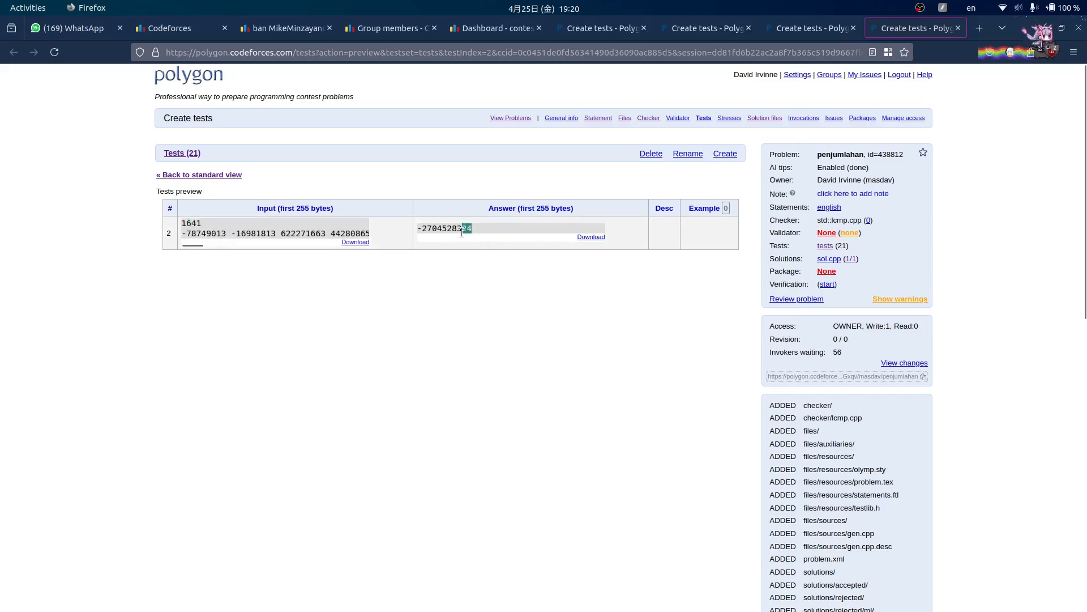
{"action": "left_click", "coordinate": [813, 26]}
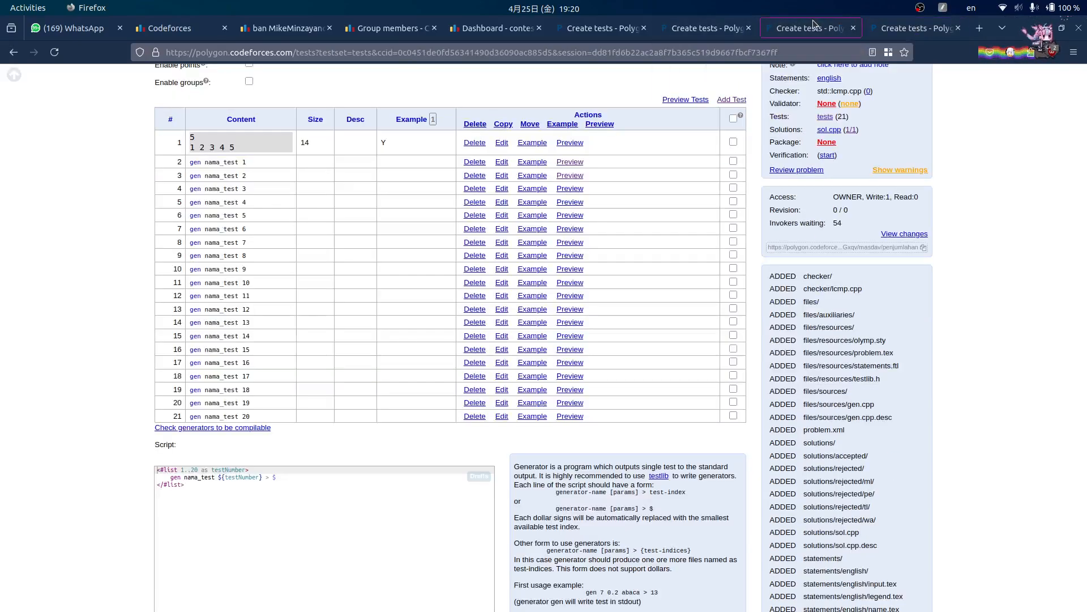
{"action": "left_click", "coordinate": [703, 30]}
{"action": "left_click", "coordinate": [830, 34]}
{"action": "left_click", "coordinate": [691, 32]}
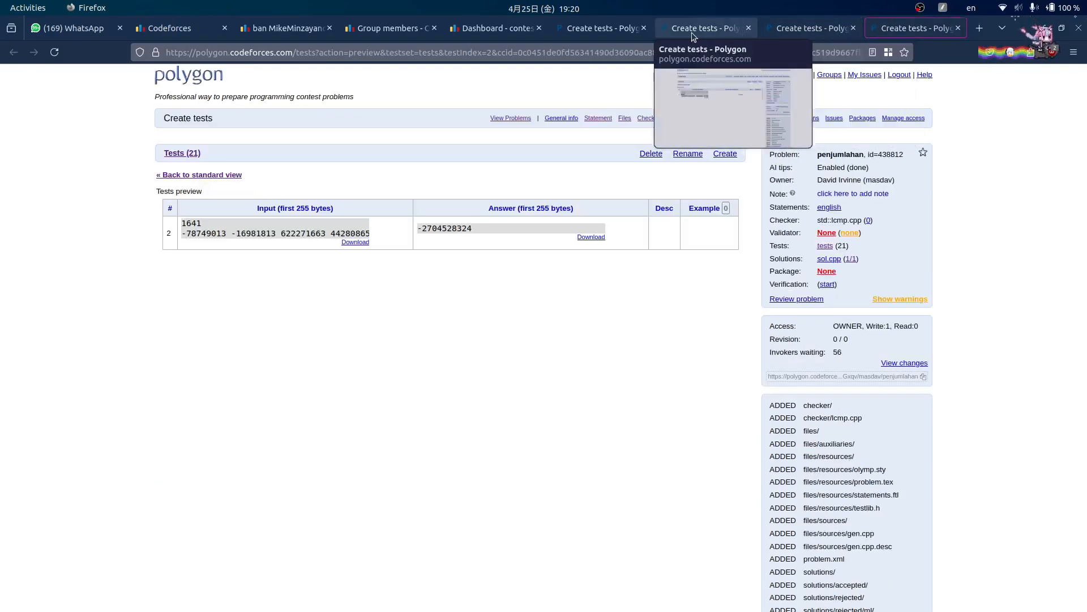
{"action": "left_click", "coordinate": [824, 32]}
- Look at sol.cpp in Sublime Text, then return to Firefox
{"action": "mouse_move", "coordinate": [401, 609]}
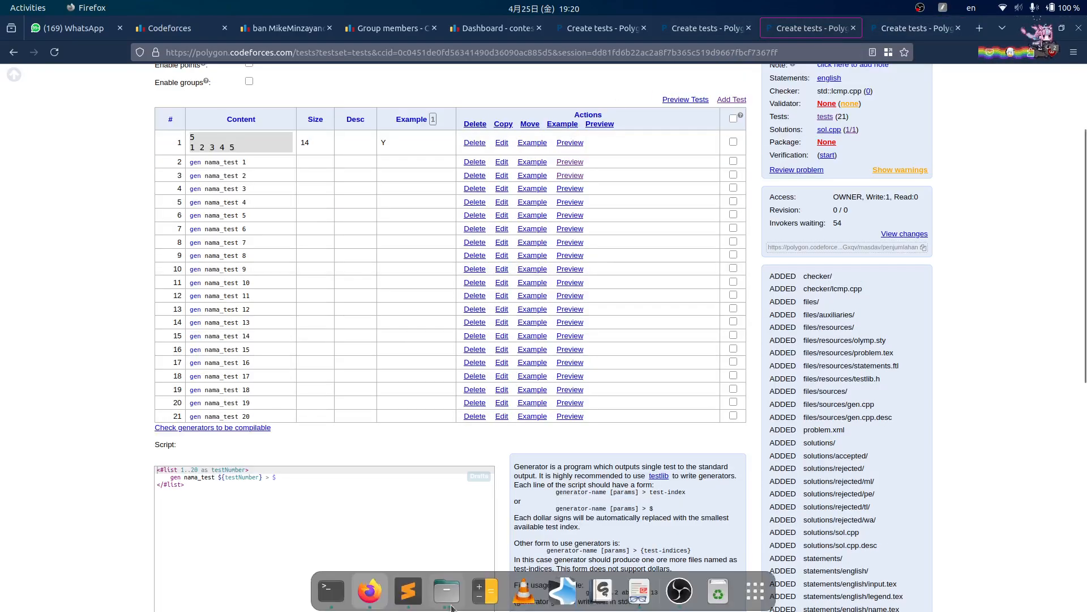
{"action": "left_click", "coordinate": [402, 592]}
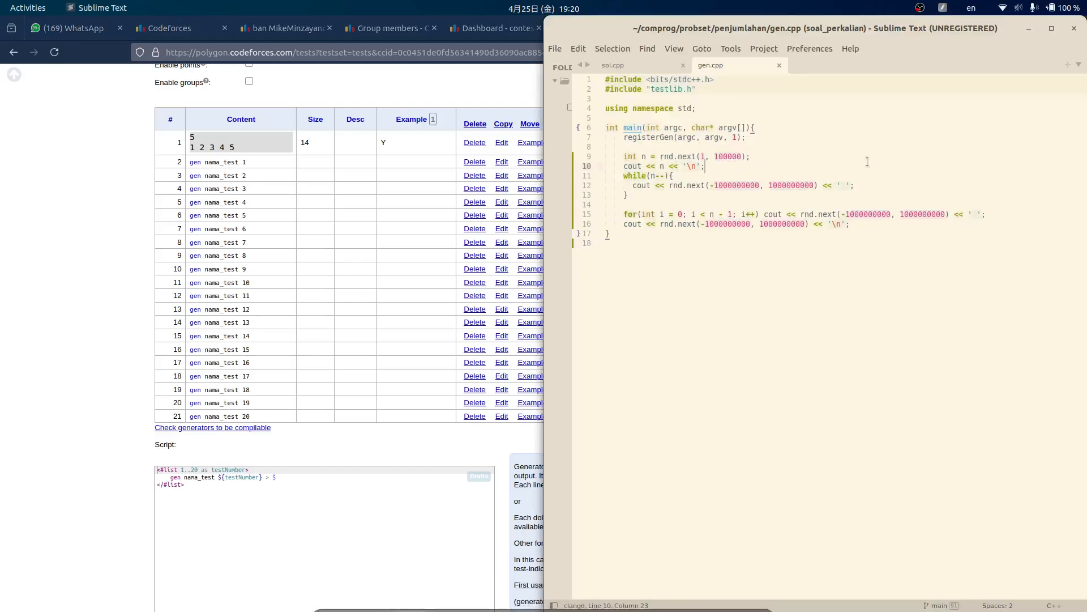
{"action": "left_click", "coordinate": [634, 67]}
{"action": "key", "text": "ctrl+a"}
{"action": "left_click", "coordinate": [757, 194]}
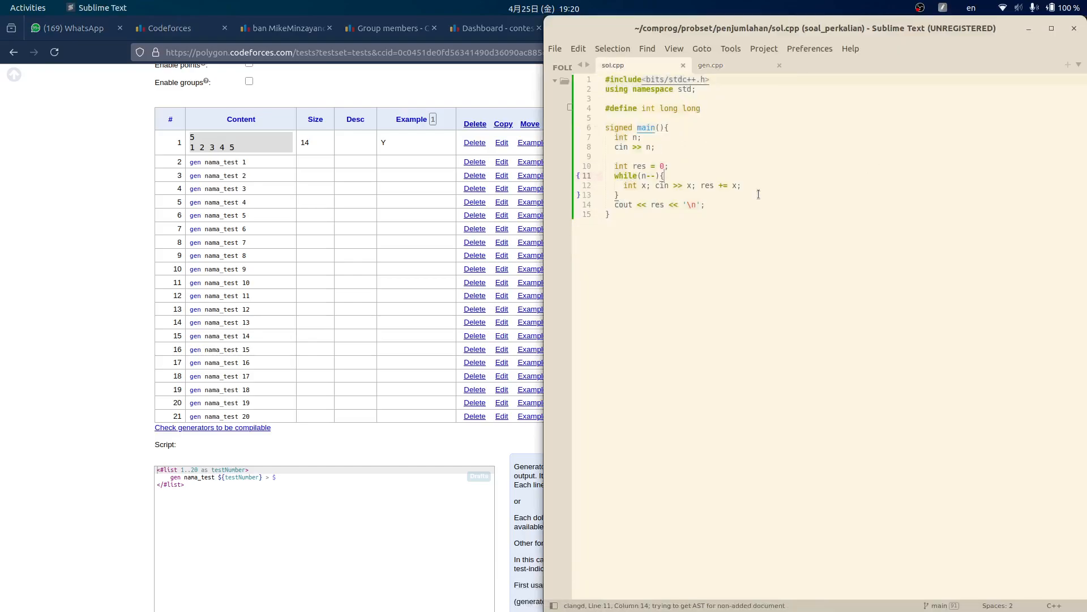
{"action": "left_click", "coordinate": [60, 229]}
{"action": "scroll", "coordinate": [648, 187], "scroll_direction": "up", "scroll_amount": 3}
- Open the English statement and inspect the 10^9 bound in the input format
{"action": "left_click", "coordinate": [707, 27]}
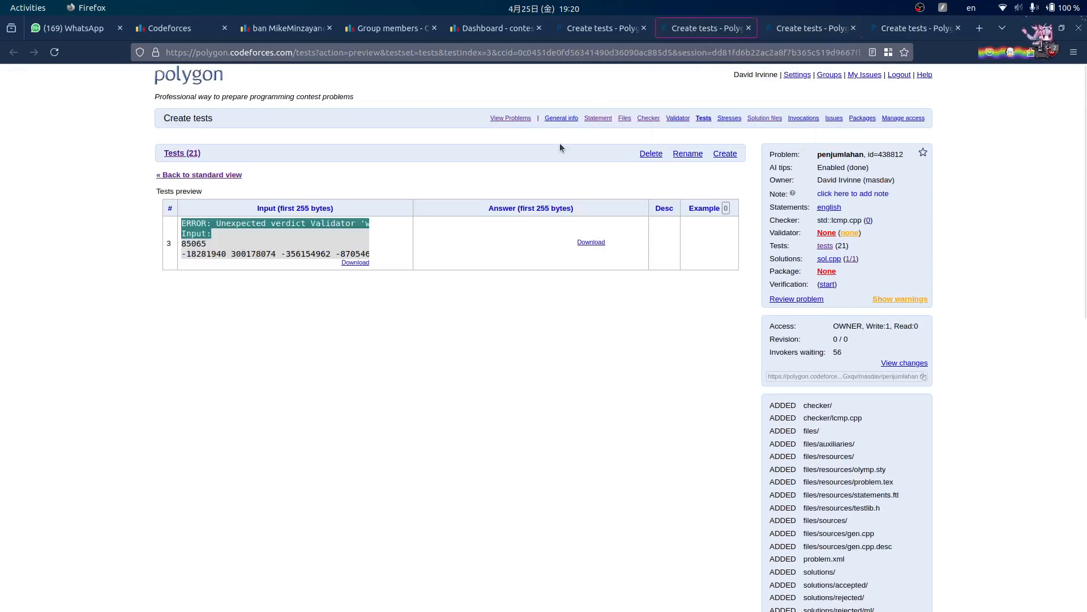
{"action": "left_click", "coordinate": [610, 30]}
{"action": "scroll", "coordinate": [793, 199], "scroll_direction": "up", "scroll_amount": 3}
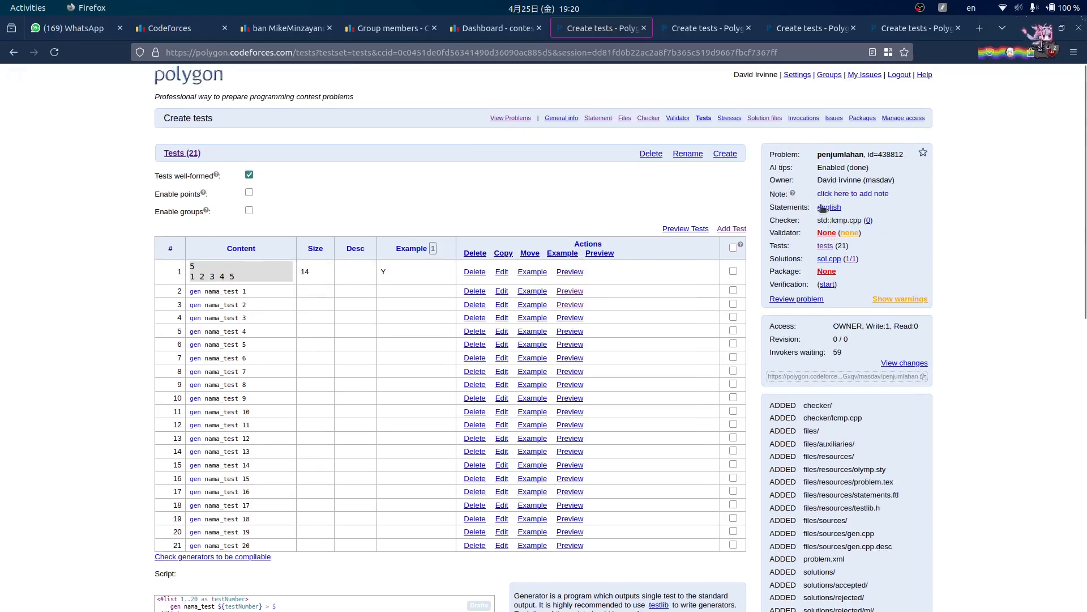
{"action": "left_click", "coordinate": [823, 207]}
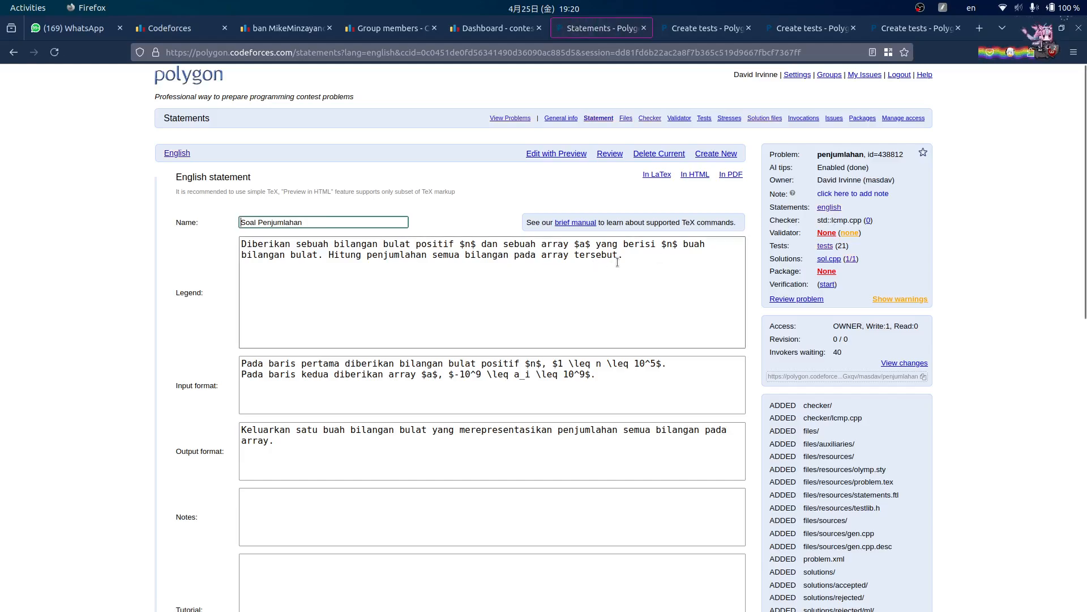
{"action": "scroll", "coordinate": [617, 263], "scroll_direction": "down", "scroll_amount": 2}
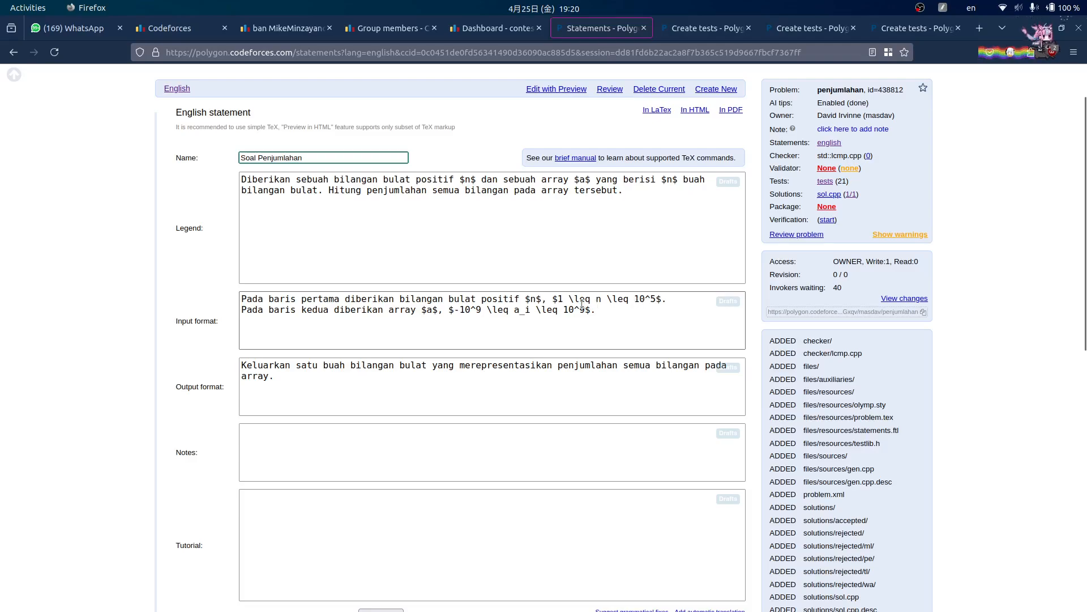
{"action": "left_click_drag", "start_coordinate": [575, 310], "coordinate": [586, 310]}
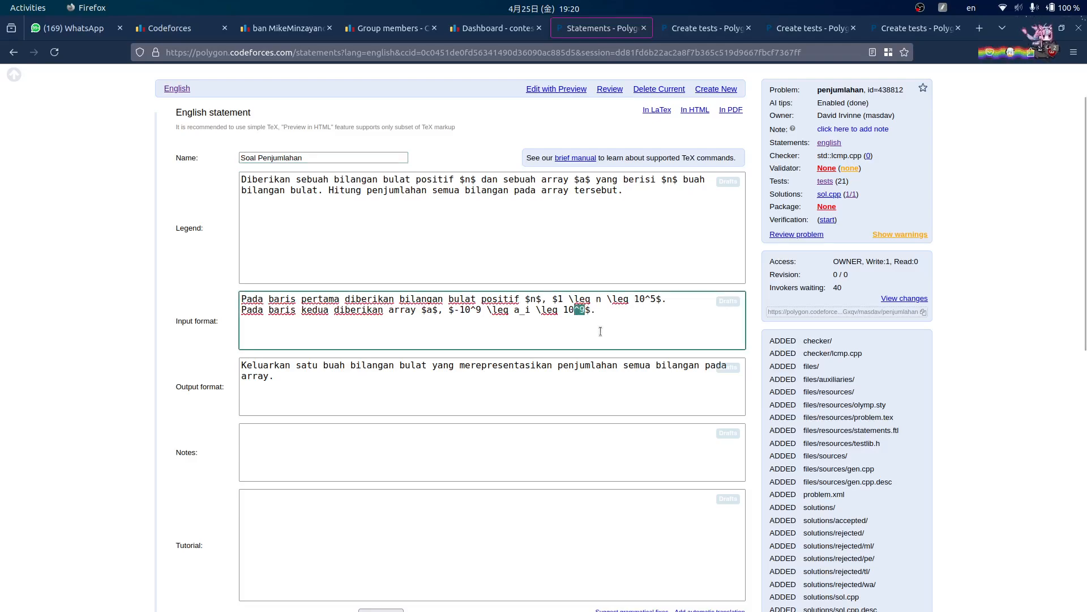
{"action": "left_click", "coordinate": [591, 322]}
- Go to the #define int long long line in sol.cpp
{"action": "scroll", "coordinate": [428, 333], "scroll_direction": "down", "scroll_amount": 3}
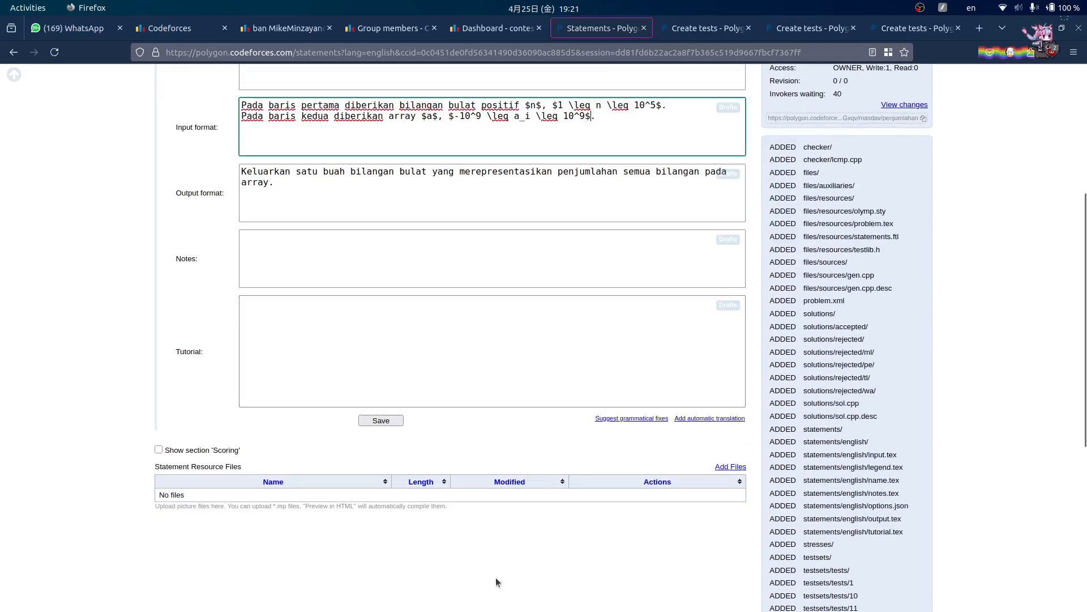
{"action": "left_click", "coordinate": [408, 591]}
{"action": "left_click", "coordinate": [628, 108]}
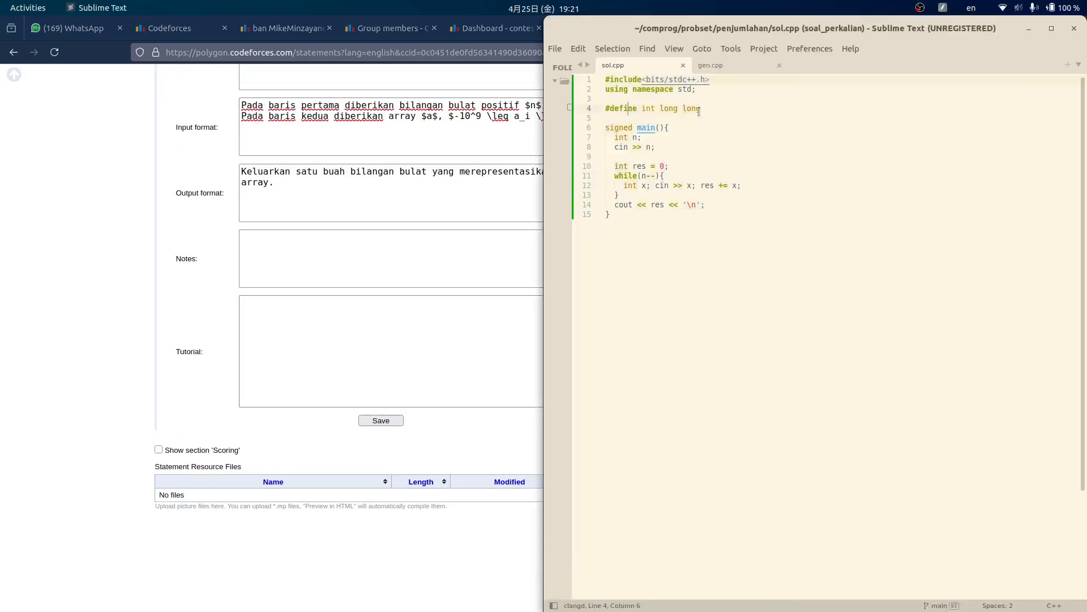
- Comment and uncomment #define int long long, leaving it intact, then return to the Polygon statement
{"action": "left_click_drag", "start_coordinate": [707, 103], "coordinate": [672, 109]}
{"action": "left_click", "coordinate": [746, 111]}
{"action": "key", "text": "ctrl+slash"}
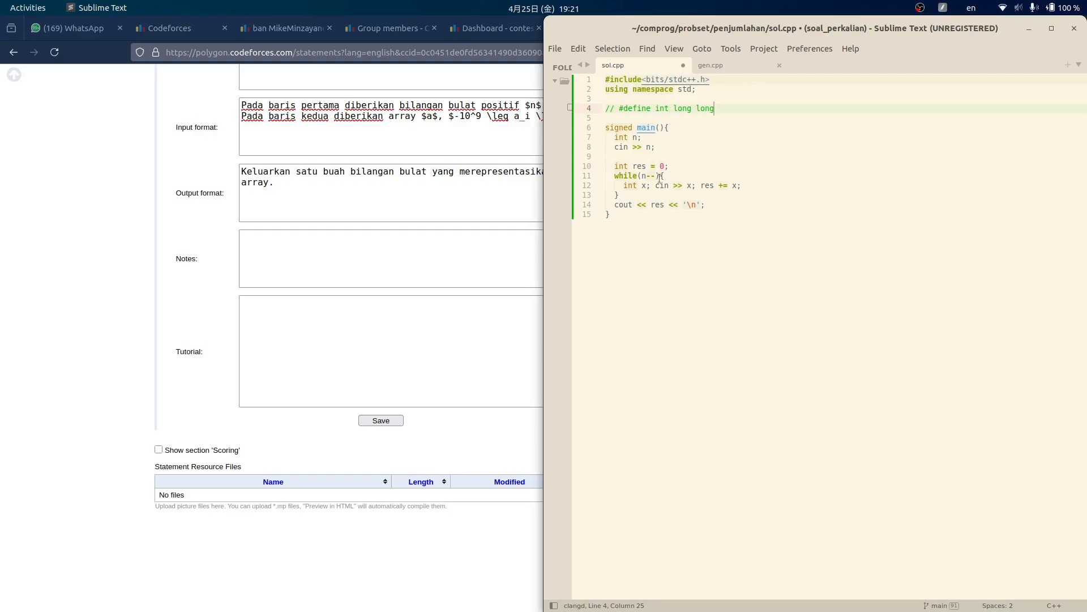
{"action": "key", "text": "ctrl+slash"}
{"action": "scroll", "coordinate": [98, 188], "scroll_direction": "up", "scroll_amount": 2}
{"action": "left_click", "coordinate": [67, 261]}
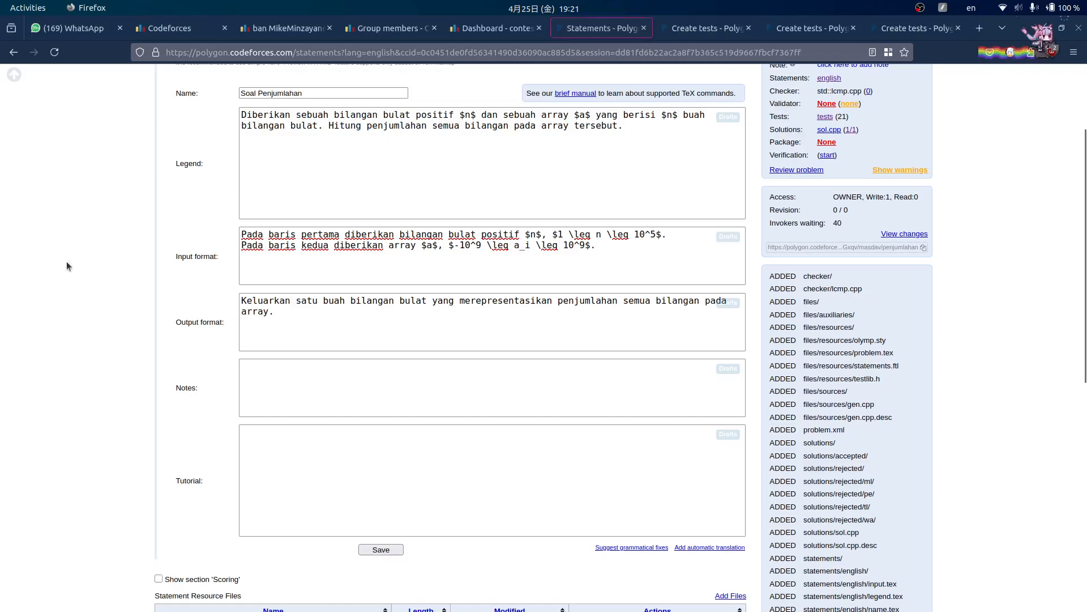
- Close the test preview, full tests list and remaining test preview tabs
{"action": "scroll", "coordinate": [66, 260], "scroll_direction": "up", "scroll_amount": 2}
{"action": "scroll", "coordinate": [508, 333], "scroll_direction": "down", "scroll_amount": 2}
{"action": "scroll", "coordinate": [507, 333], "scroll_direction": "up", "scroll_amount": 4}
{"action": "scroll", "coordinate": [655, 355], "scroll_direction": "down", "scroll_amount": 5}
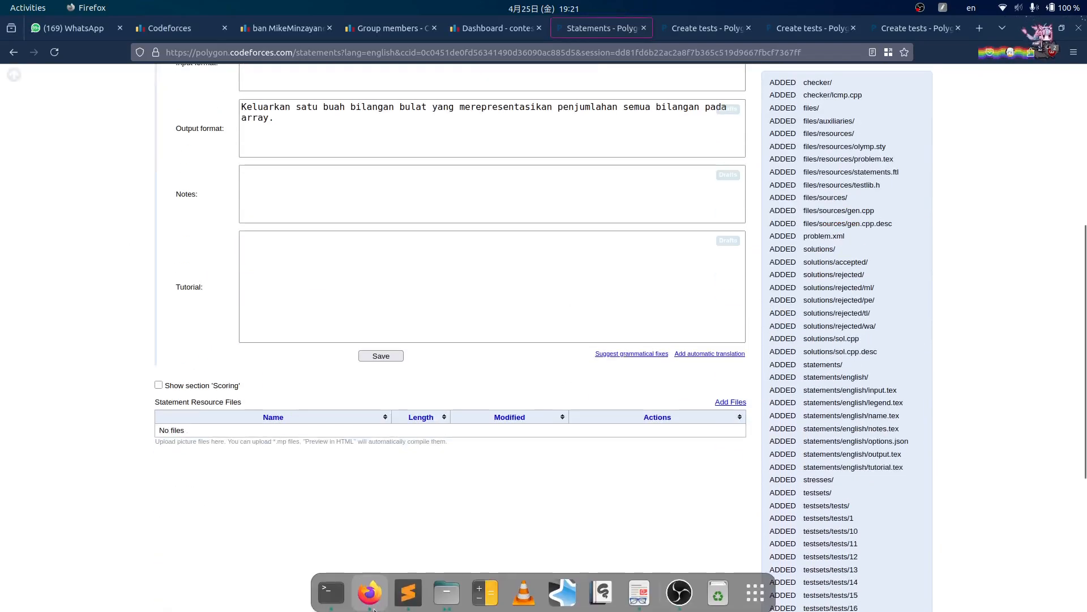
{"action": "scroll", "coordinate": [655, 354], "scroll_direction": "up", "scroll_amount": 5}
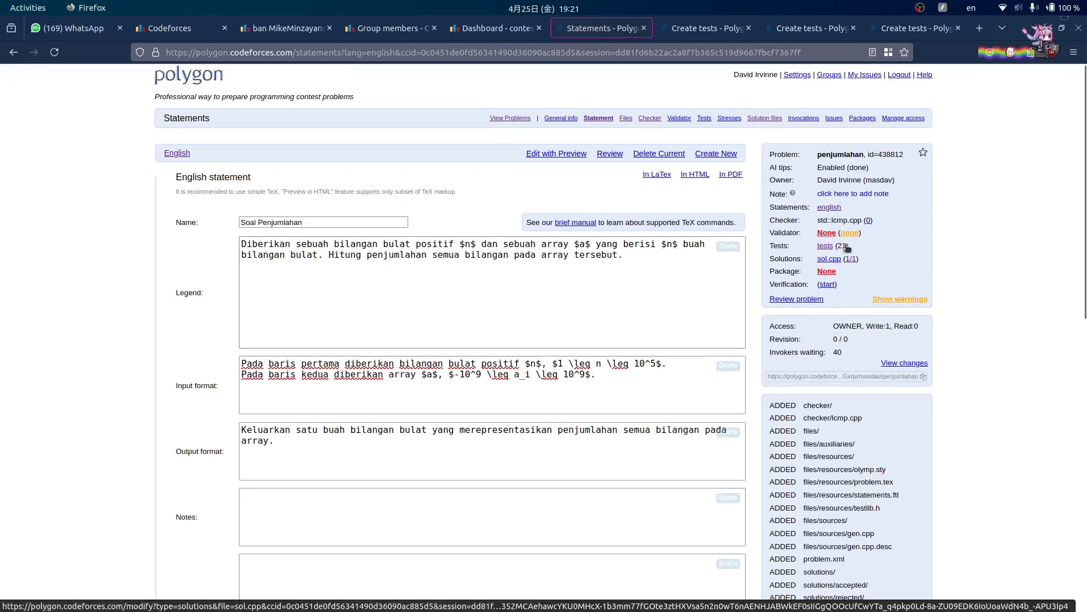
{"action": "left_click", "coordinate": [695, 26]}
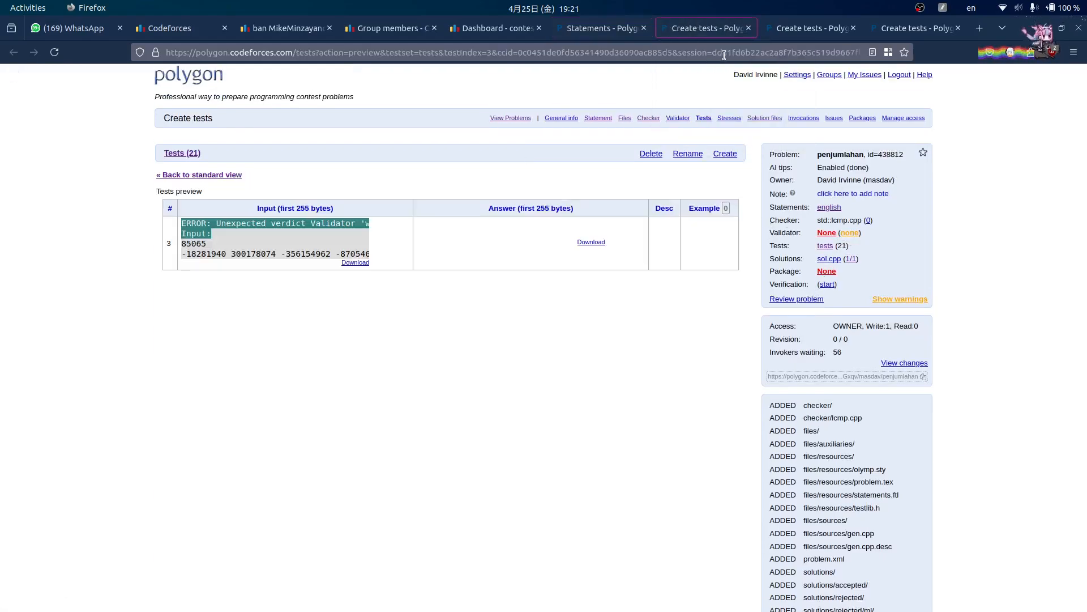
{"action": "left_click", "coordinate": [748, 28]}
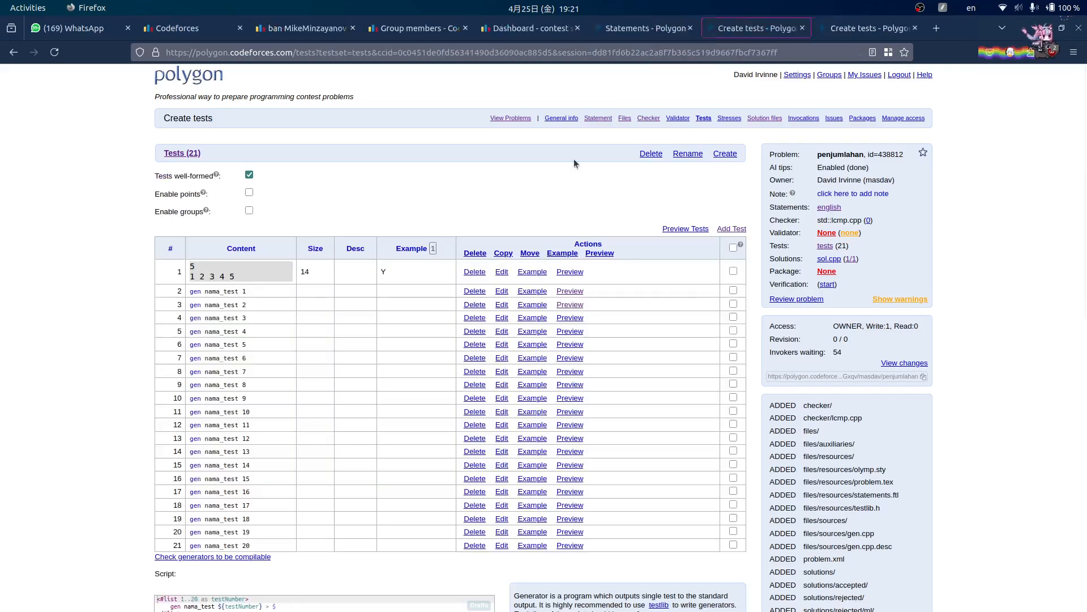
{"action": "left_click", "coordinate": [840, 28]}
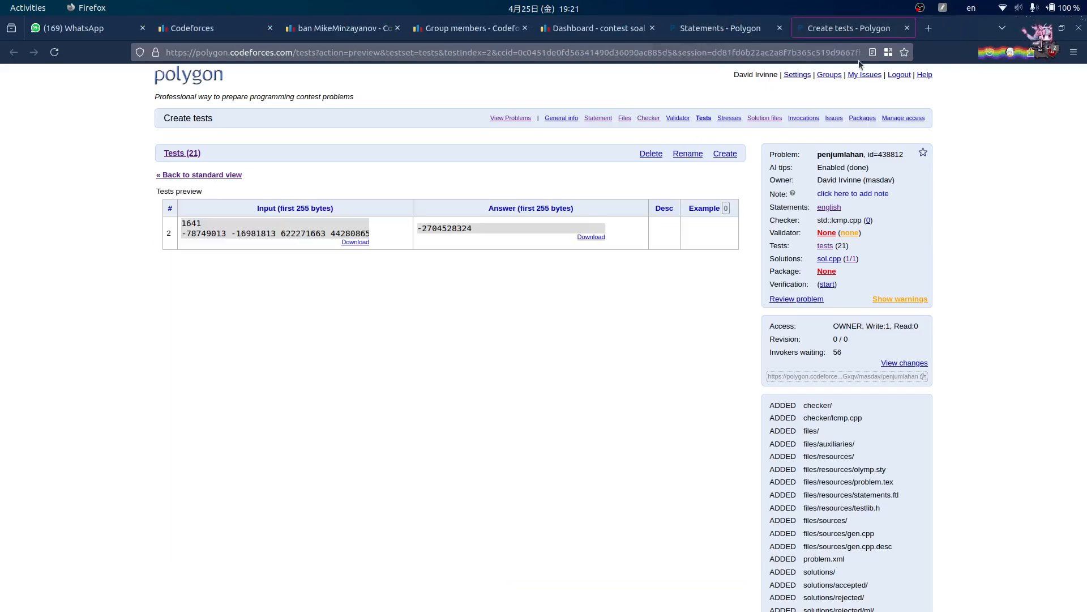
{"action": "key", "text": "ctrl+w"}
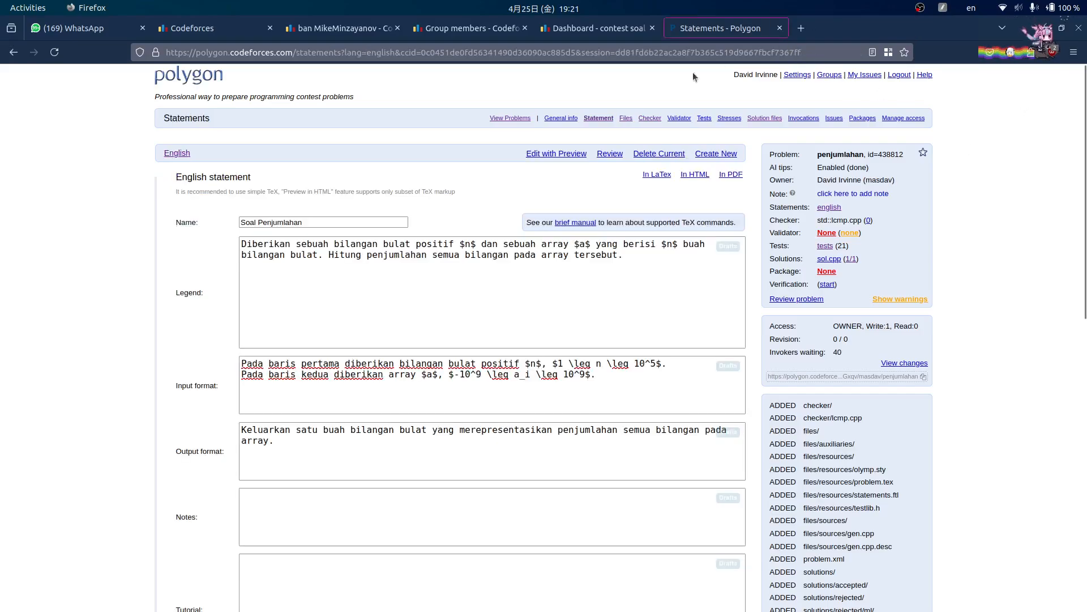
{"action": "scroll", "coordinate": [623, 96], "scroll_direction": "down", "scroll_amount": 3}
{"action": "scroll", "coordinate": [632, 117], "scroll_direction": "up", "scroll_amount": 3}
- Verify the review page example (input 5 / 1 2 3 4 5, output 15), then return to Statements
{"action": "left_click", "coordinate": [784, 298]}
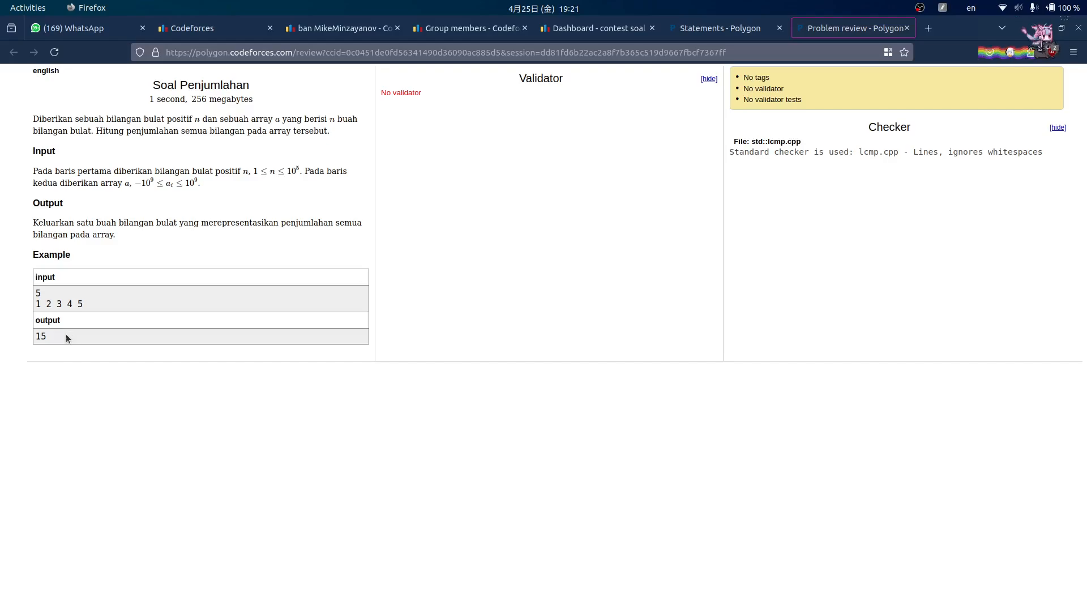
{"action": "left_click_drag", "start_coordinate": [70, 299], "coordinate": [36, 292]}
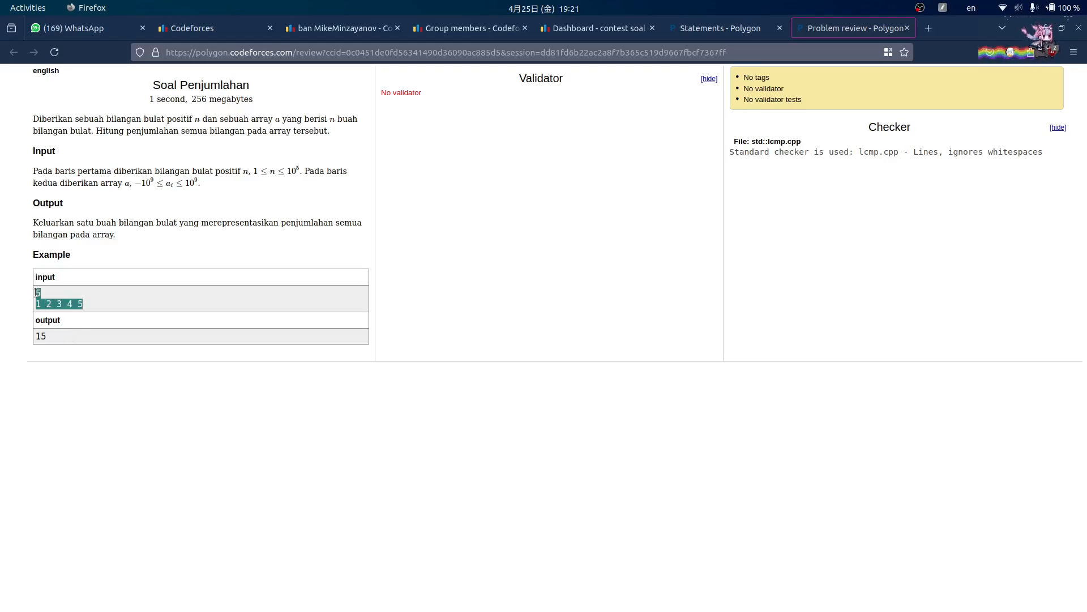
{"action": "double_click", "coordinate": [53, 340]}
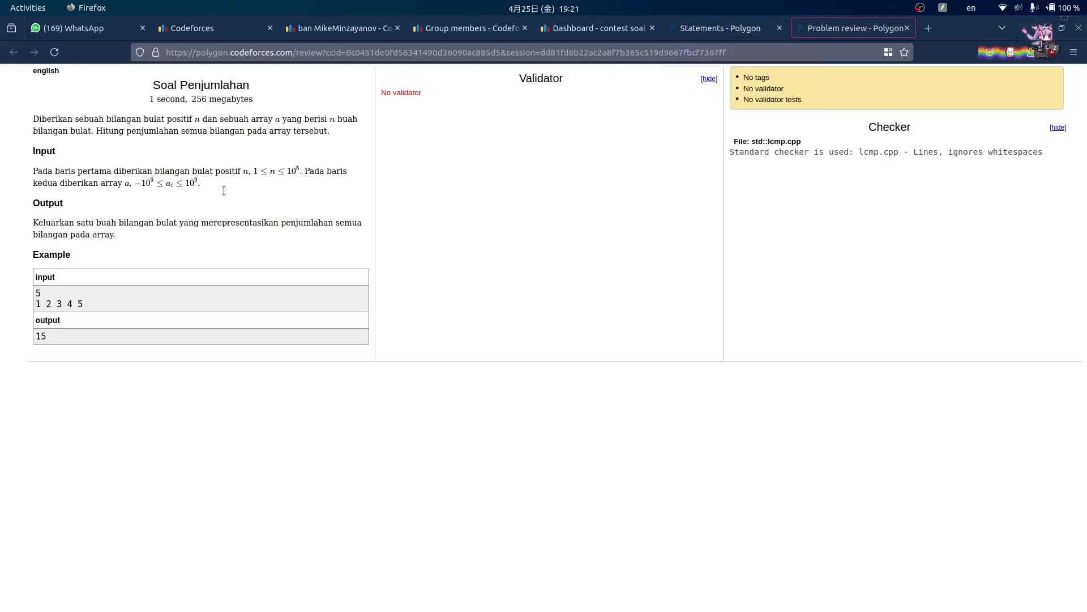
{"action": "left_click", "coordinate": [730, 28]}
{"action": "scroll", "coordinate": [679, 219], "scroll_direction": "down", "scroll_amount": 8}
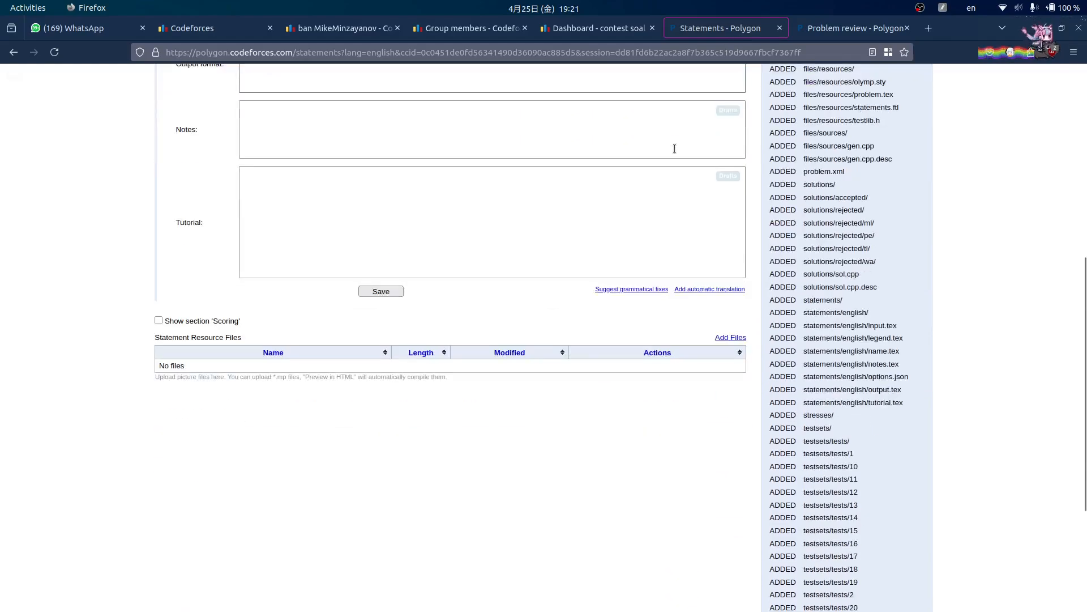
- Scroll the tutorial PDF onward from the generator section on page 7
{"action": "mouse_move", "coordinate": [574, 596]}
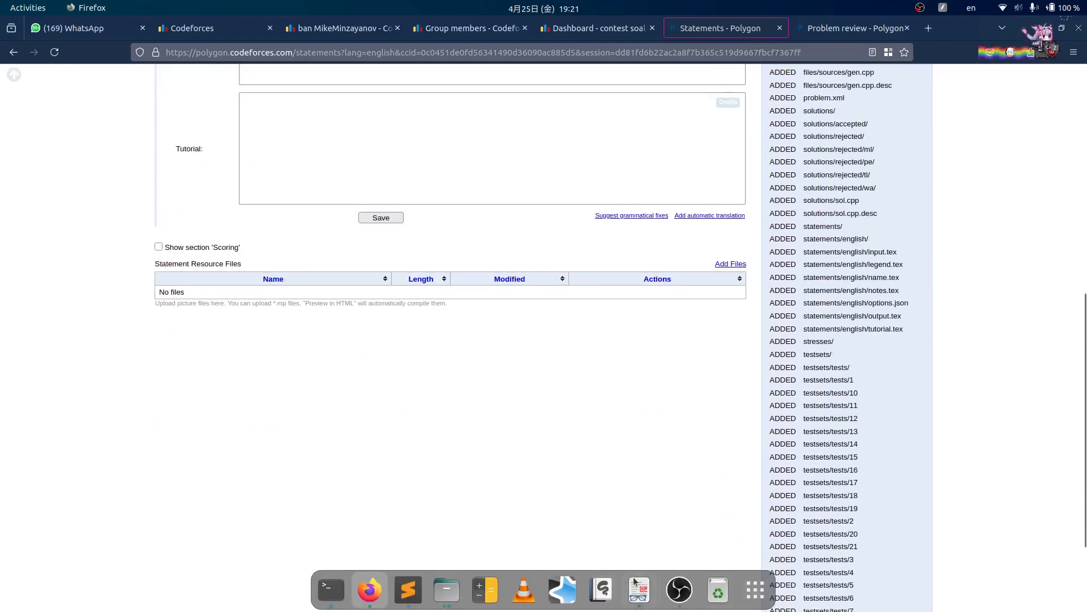
{"action": "left_click", "coordinate": [639, 600]}
{"action": "scroll", "coordinate": [687, 379], "scroll_direction": "down", "scroll_amount": 10}
{"action": "scroll", "coordinate": [567, 227], "scroll_direction": "down", "scroll_amount": 15}
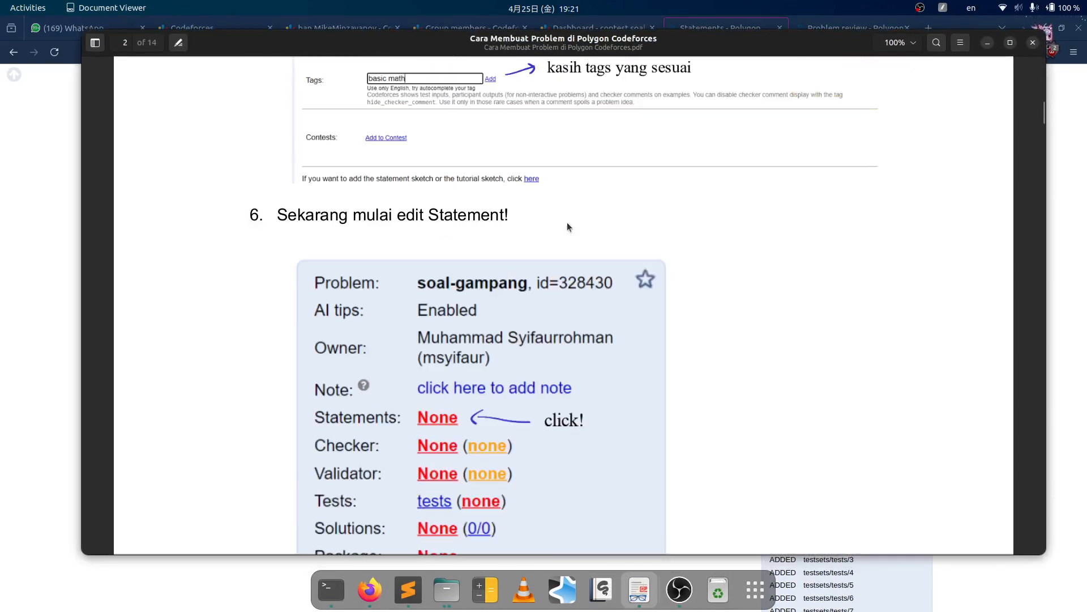
{"action": "scroll", "coordinate": [568, 228], "scroll_direction": "down", "scroll_amount": 6}
{"action": "scroll", "coordinate": [566, 226], "scroll_direction": "down", "scroll_amount": 12}
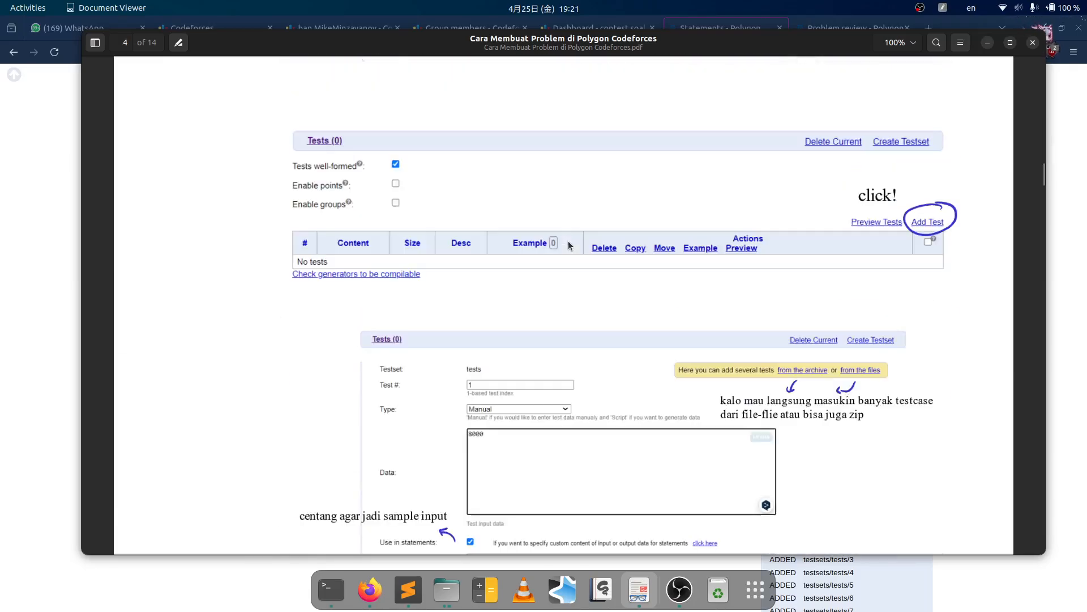
{"action": "scroll", "coordinate": [569, 245], "scroll_direction": "down", "scroll_amount": 12}
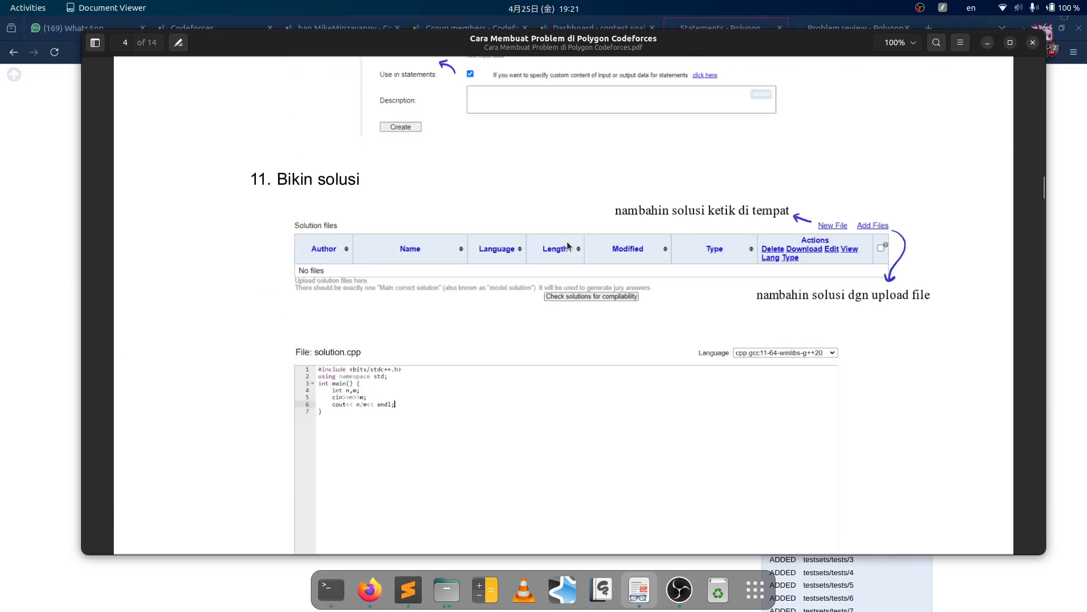
{"action": "scroll", "coordinate": [568, 246], "scroll_direction": "down", "scroll_amount": 12}
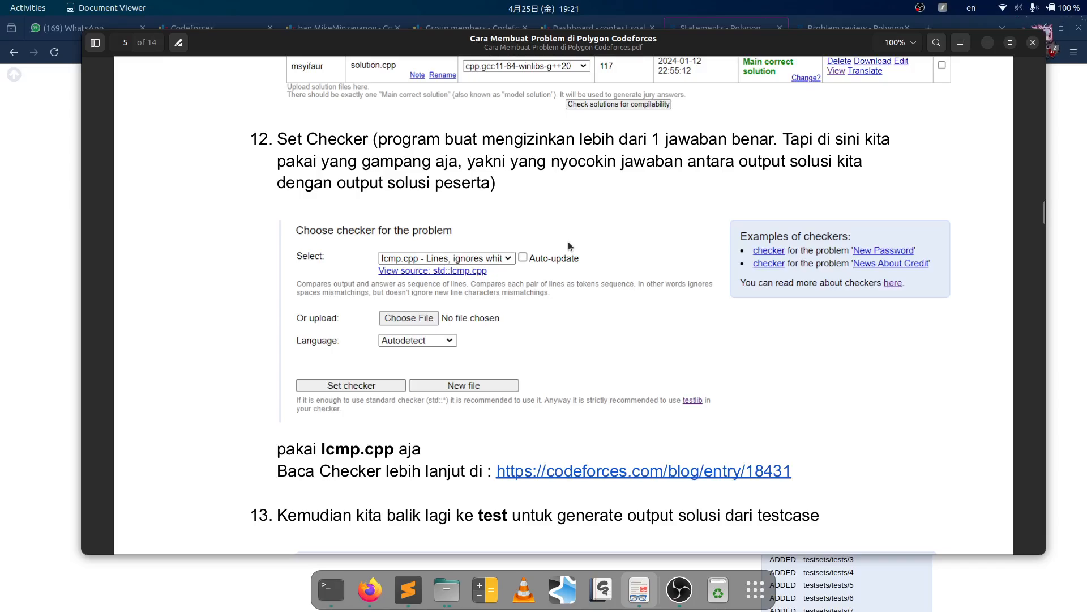
{"action": "scroll", "coordinate": [569, 245], "scroll_direction": "down", "scroll_amount": 6}
{"action": "scroll", "coordinate": [569, 242], "scroll_direction": "down", "scroll_amount": 15}
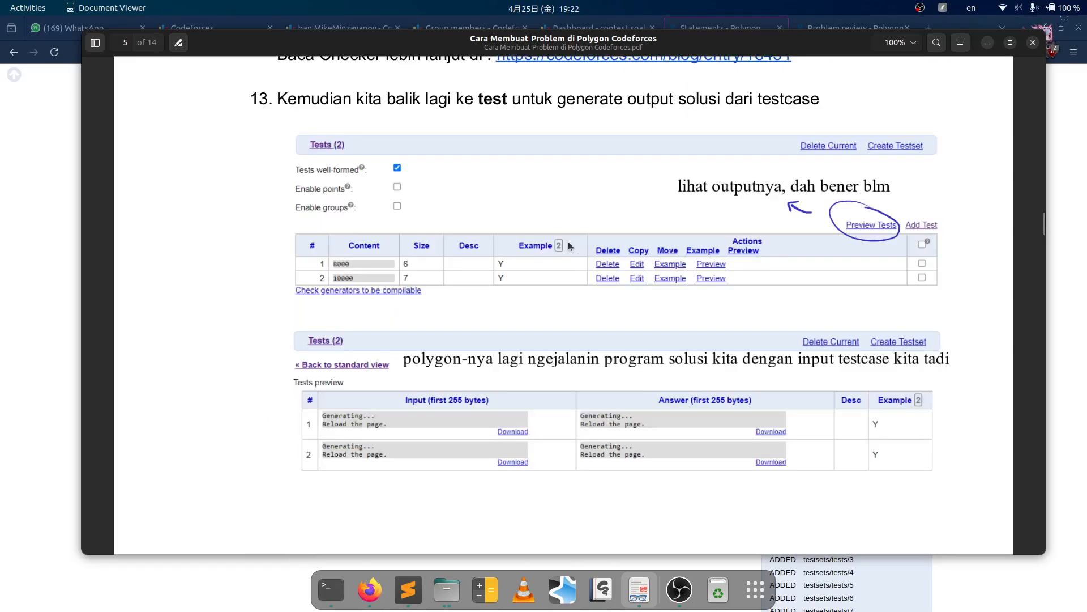
{"action": "scroll", "coordinate": [569, 240], "scroll_direction": "down", "scroll_amount": 15}
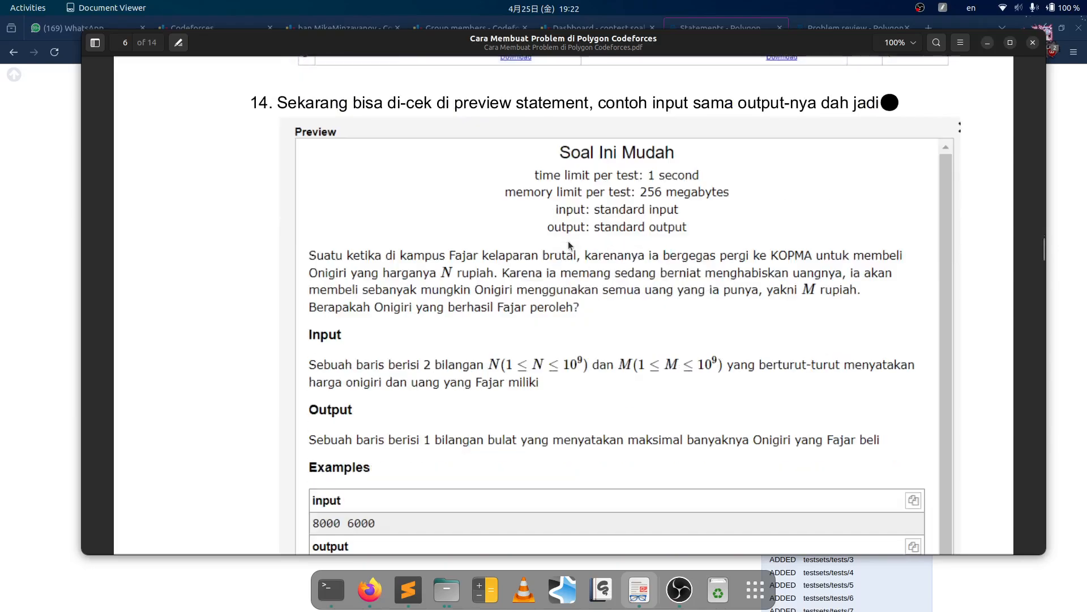
{"action": "scroll", "coordinate": [569, 240], "scroll_direction": "down", "scroll_amount": 20}
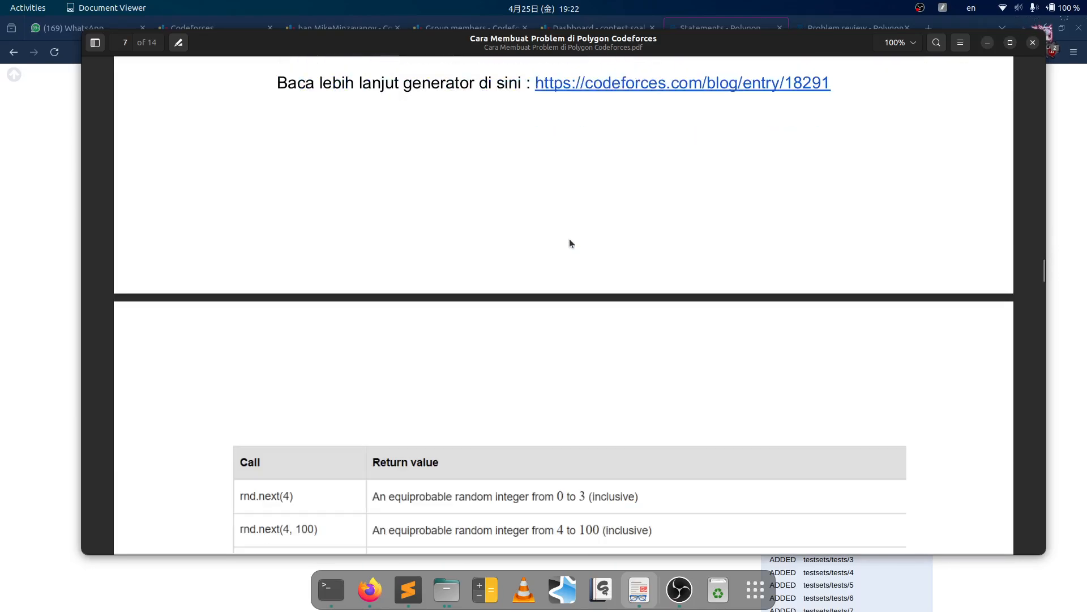
{"action": "scroll", "coordinate": [569, 240], "scroll_direction": "up", "scroll_amount": 7}
{"action": "scroll", "coordinate": [569, 239], "scroll_direction": "up", "scroll_amount": 4}
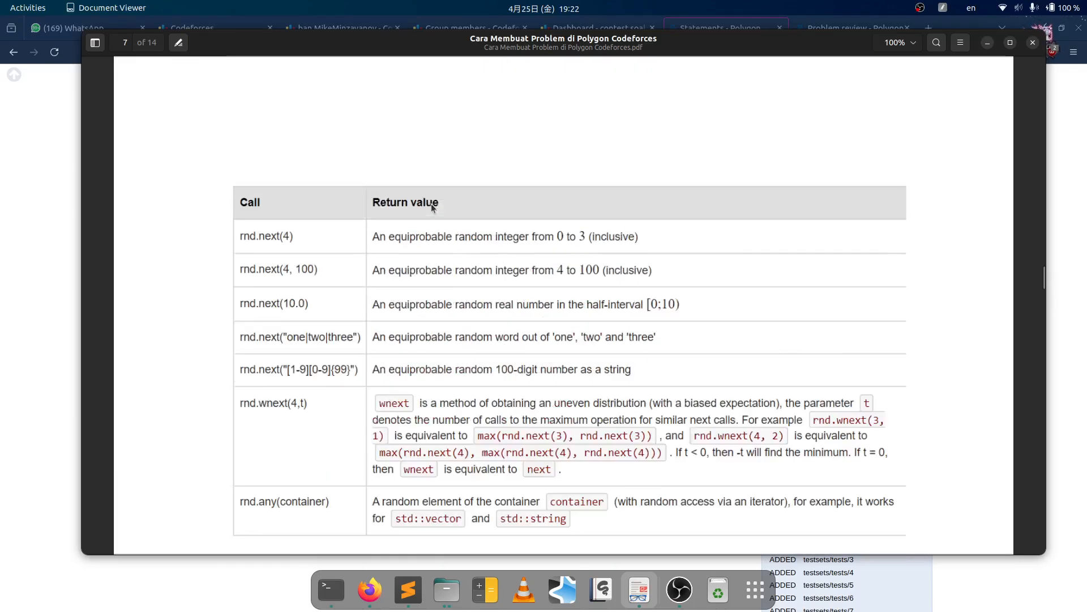
{"action": "scroll", "coordinate": [430, 203], "scroll_direction": "down", "scroll_amount": 2}
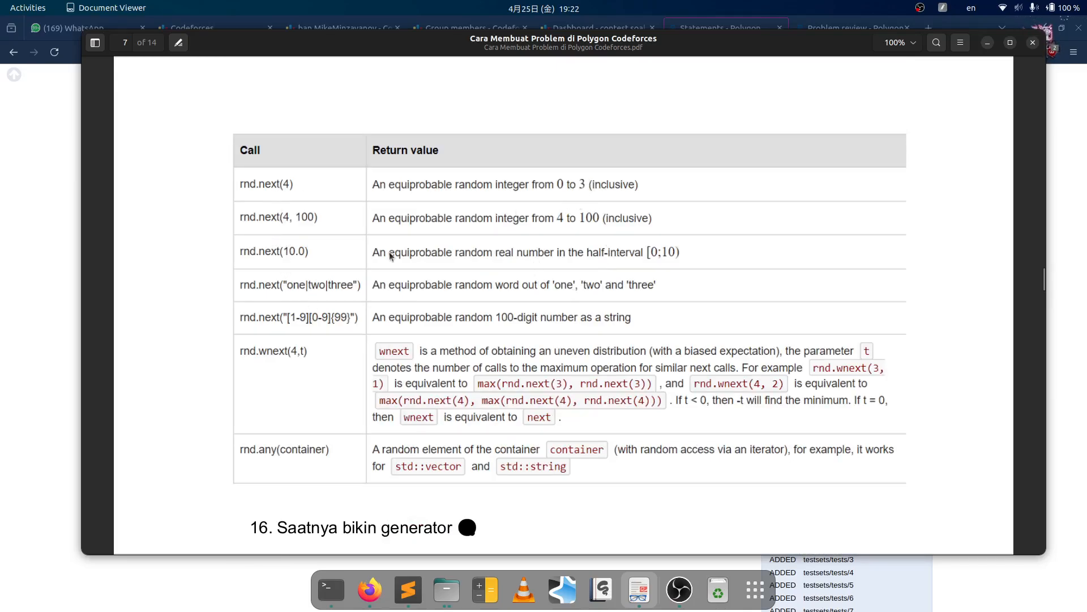
{"action": "scroll", "coordinate": [294, 304], "scroll_direction": "down", "scroll_amount": 2}
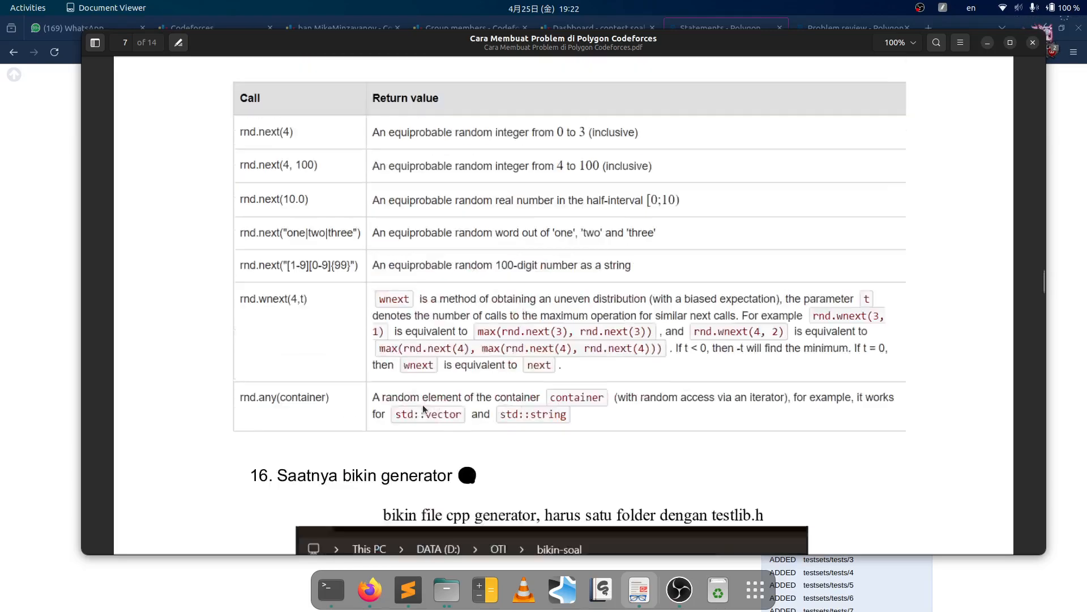
{"action": "scroll", "coordinate": [340, 385], "scroll_direction": "up", "scroll_amount": 2}
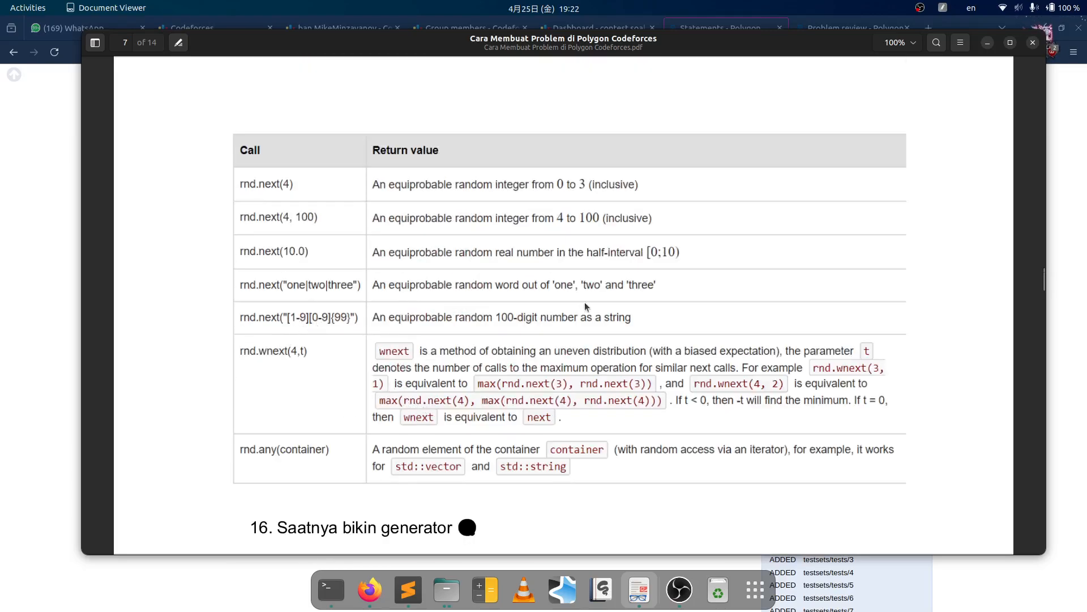
{"action": "scroll", "coordinate": [587, 304], "scroll_direction": "up", "scroll_amount": 3}
{"action": "scroll", "coordinate": [590, 301], "scroll_direction": "down", "scroll_amount": 7}
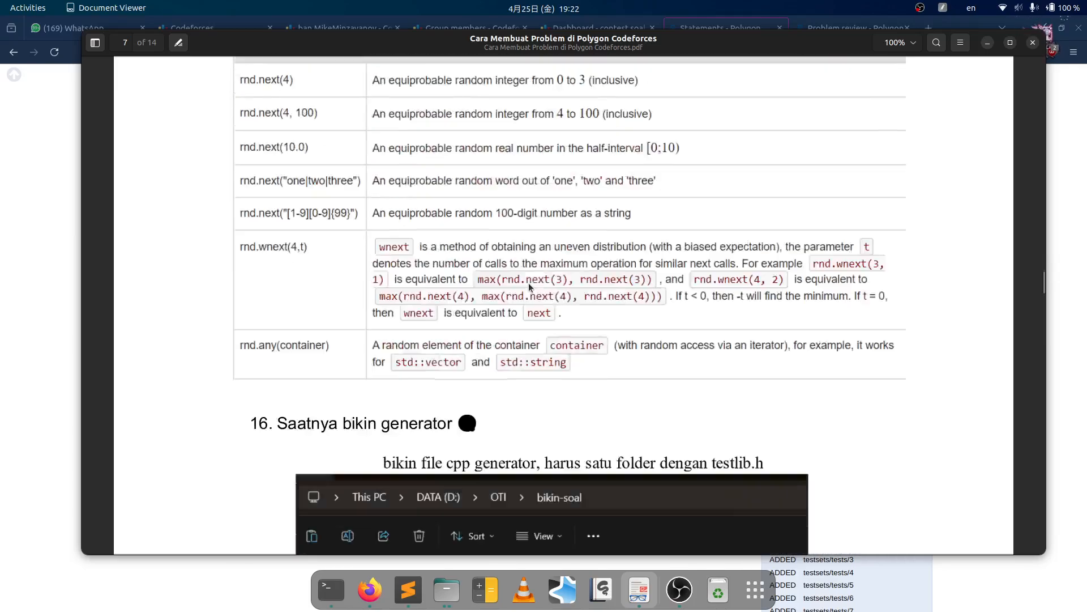
{"action": "scroll", "coordinate": [482, 261], "scroll_direction": "up", "scroll_amount": 4}
{"action": "scroll", "coordinate": [434, 245], "scroll_direction": "down", "scroll_amount": 4}
{"action": "scroll", "coordinate": [420, 252], "scroll_direction": "up", "scroll_amount": 2}
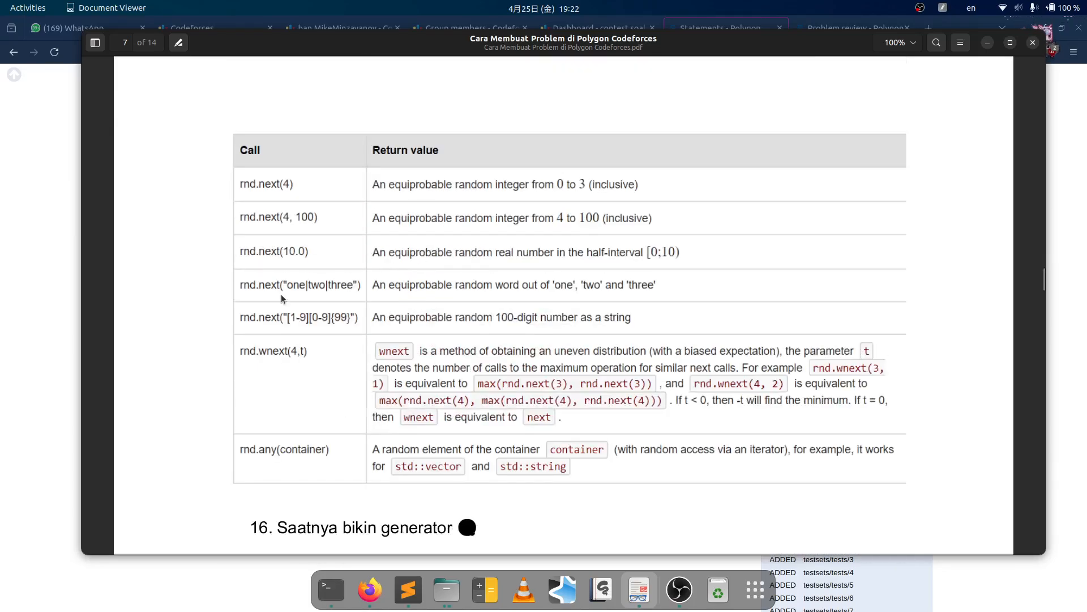
- Glance at Polygon's statements page, then read on to step 17 'Kita commit dulu' on page 10
{"action": "left_click", "coordinate": [64, 244]}
{"action": "scroll", "coordinate": [252, 227], "scroll_direction": "down", "scroll_amount": 3}
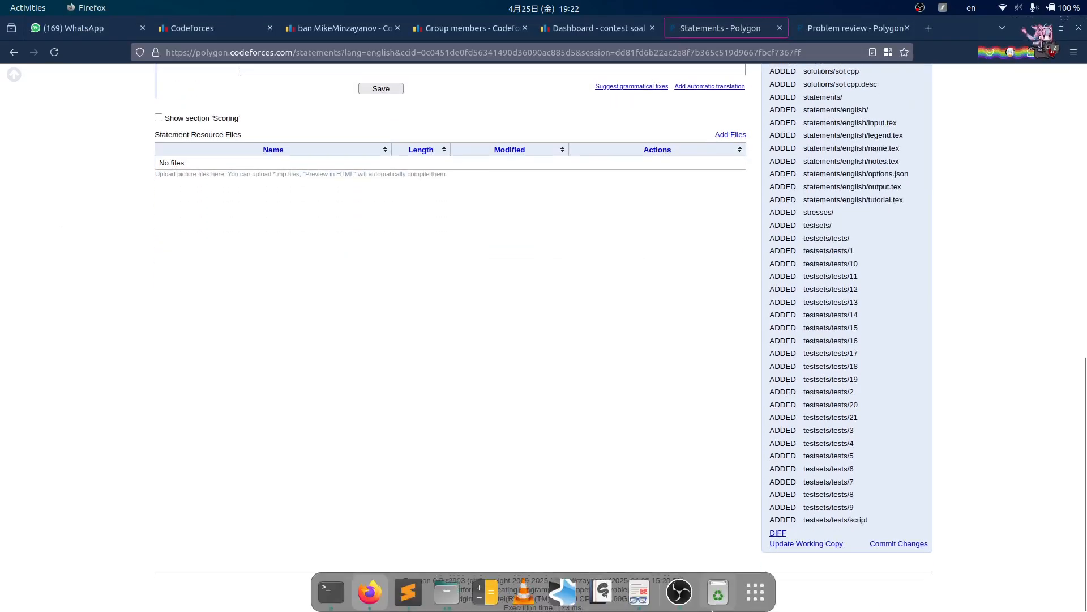
{"action": "left_click", "coordinate": [639, 592]}
{"action": "scroll", "coordinate": [619, 279], "scroll_direction": "down", "scroll_amount": 10}
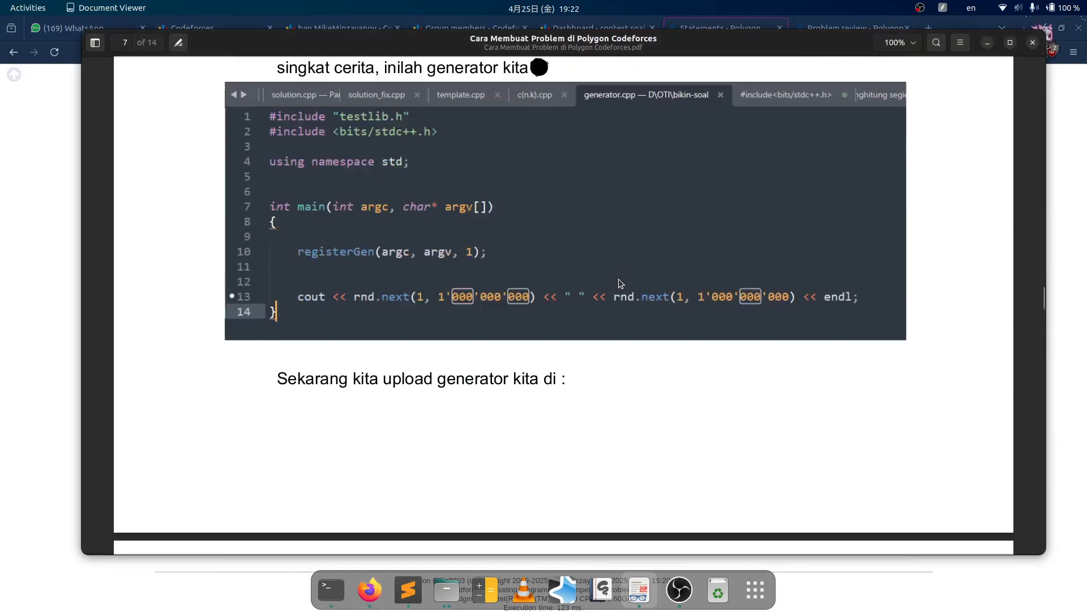
{"action": "scroll", "coordinate": [627, 269], "scroll_direction": "down", "scroll_amount": 10}
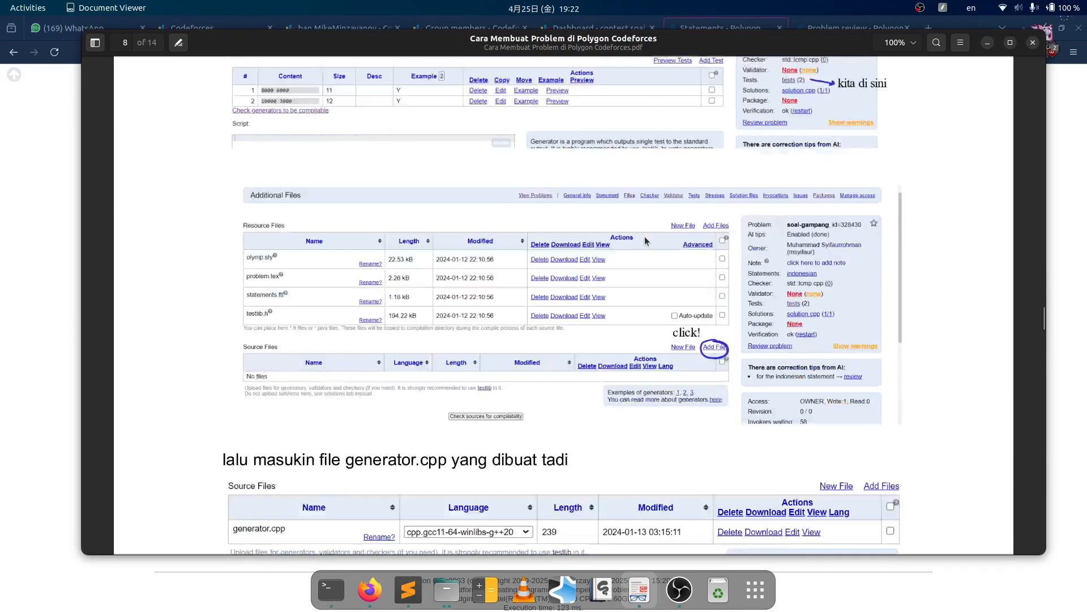
{"action": "scroll", "coordinate": [643, 244], "scroll_direction": "down", "scroll_amount": 15}
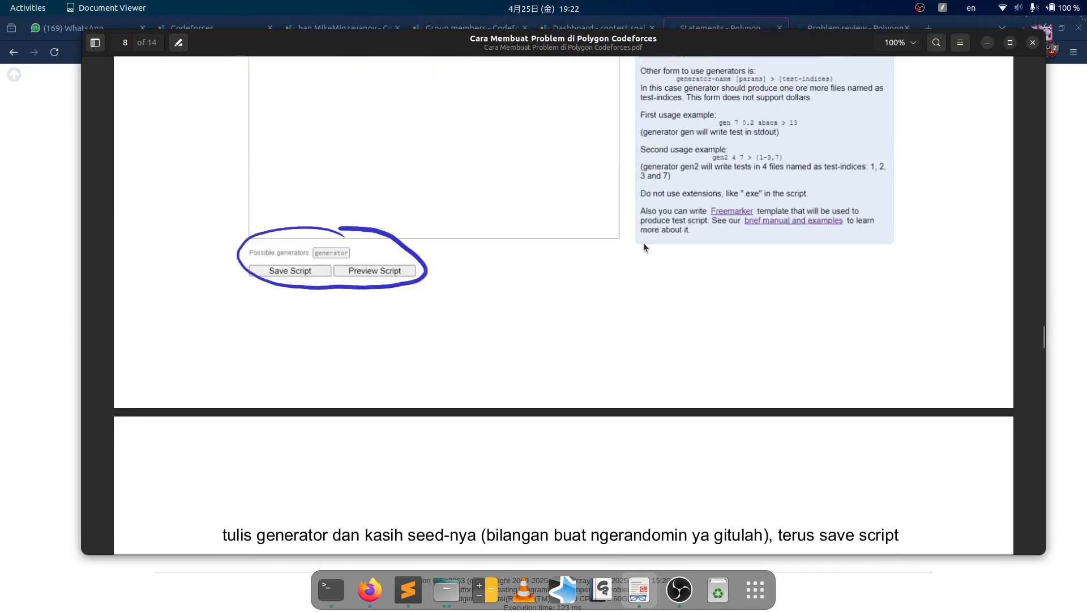
{"action": "scroll", "coordinate": [439, 337], "scroll_direction": "up", "scroll_amount": 10}
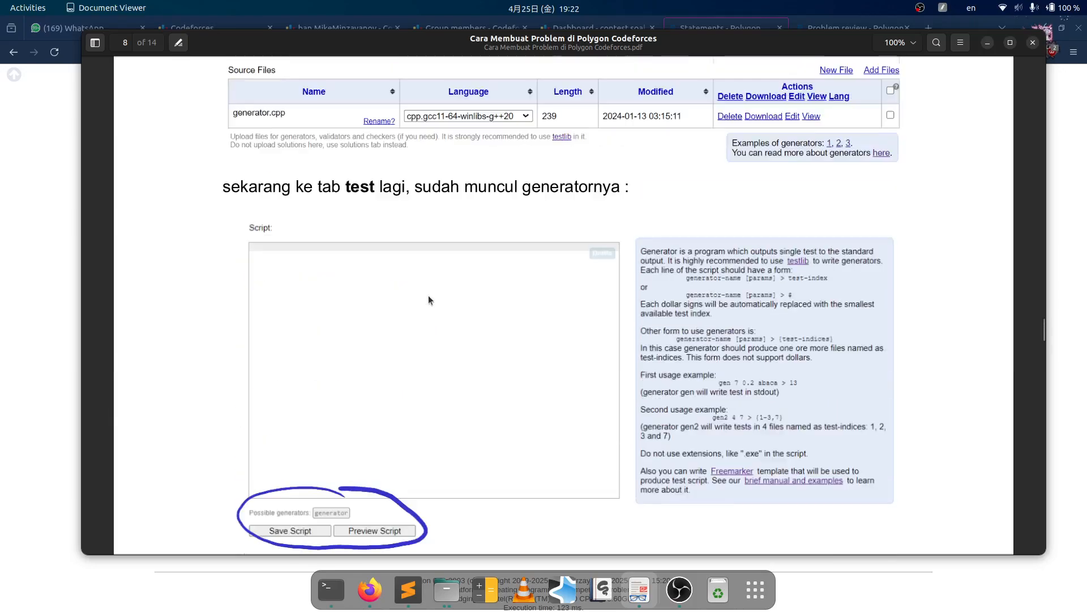
{"action": "scroll", "coordinate": [429, 296], "scroll_direction": "down", "scroll_amount": 10}
{"action": "scroll", "coordinate": [319, 286], "scroll_direction": "down", "scroll_amount": 15}
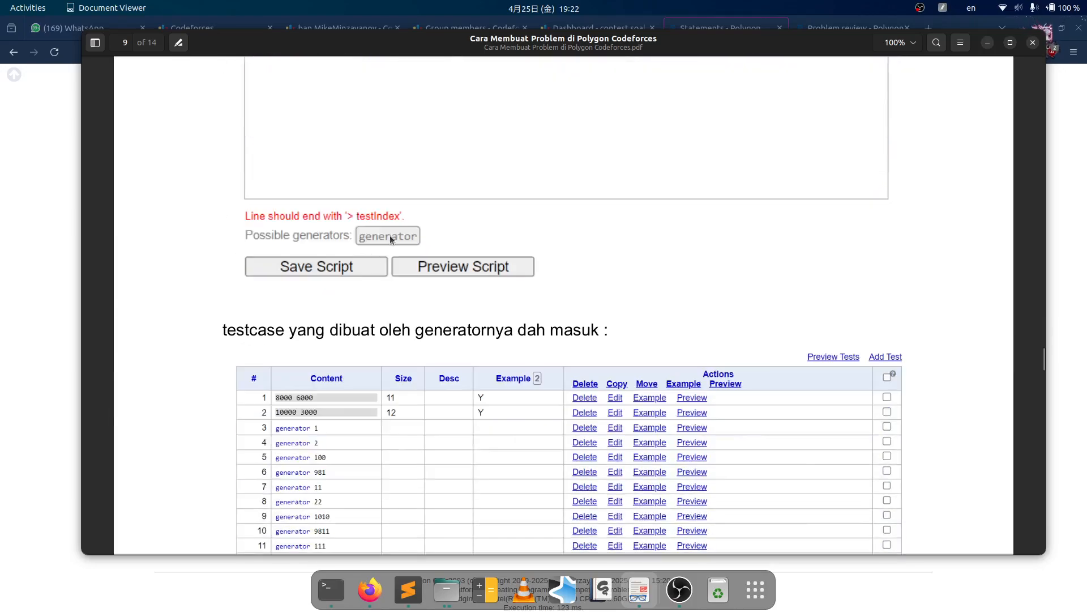
{"action": "scroll", "coordinate": [460, 186], "scroll_direction": "down", "scroll_amount": 20}
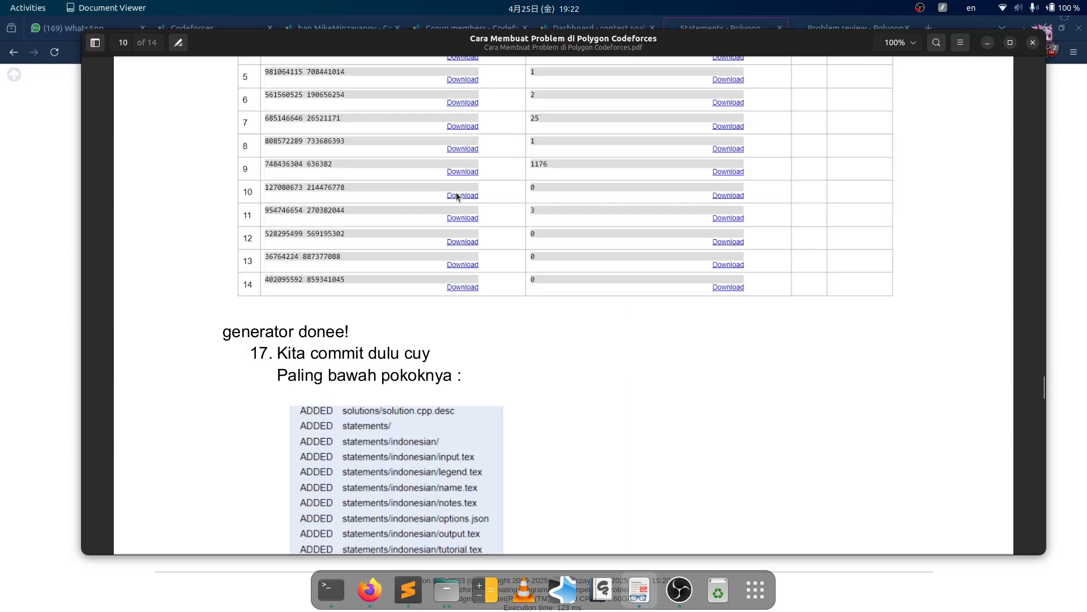
{"action": "scroll", "coordinate": [340, 122], "scroll_direction": "up", "scroll_amount": 3}
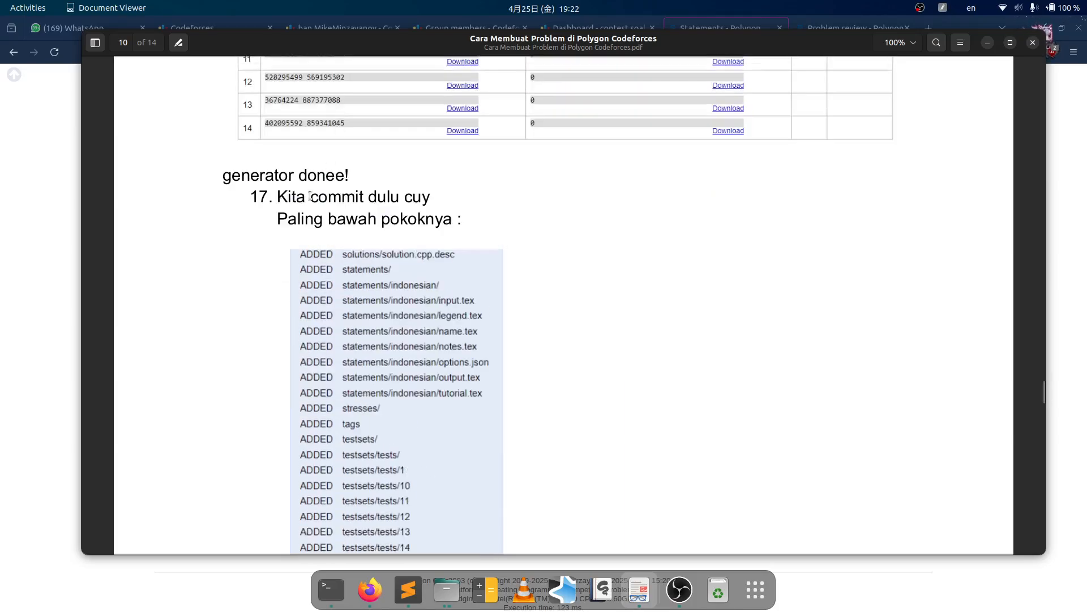
{"action": "key", "text": "alt+Tab"}
- Commit the 56 pending changes with the message 'commit pertama', reaching revision 1
{"action": "scroll", "coordinate": [579, 198], "scroll_direction": "up", "scroll_amount": 15}
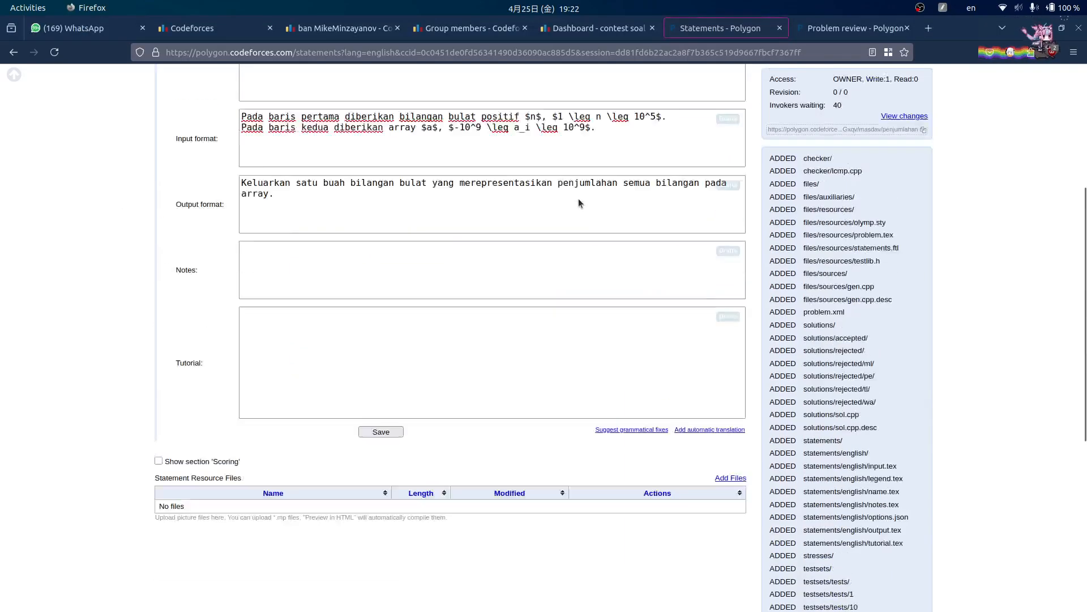
{"action": "scroll", "coordinate": [245, 300], "scroll_direction": "down", "scroll_amount": 10}
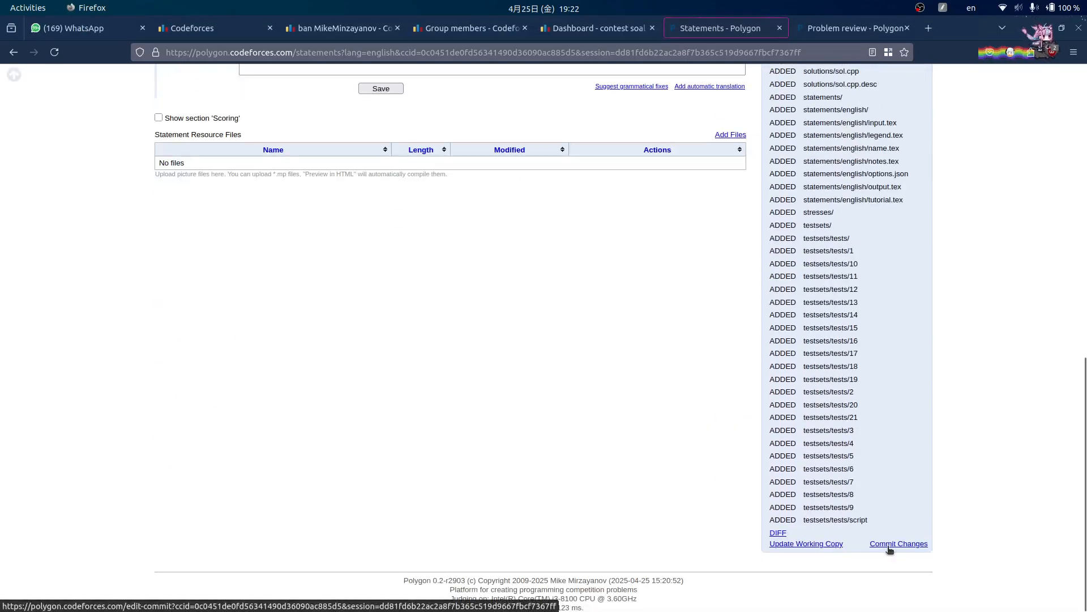
{"action": "scroll", "coordinate": [899, 283], "scroll_direction": "up", "scroll_amount": 7}
{"action": "scroll", "coordinate": [899, 284], "scroll_direction": "down", "scroll_amount": 10}
{"action": "left_click", "coordinate": [884, 544]}
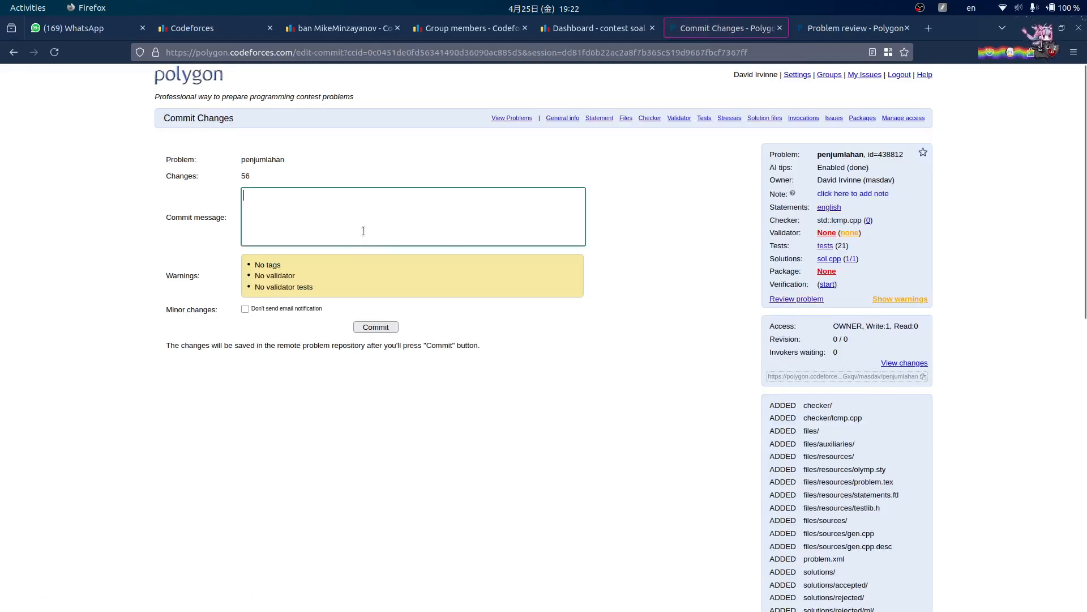
{"action": "type", "text": "commit pertama"}
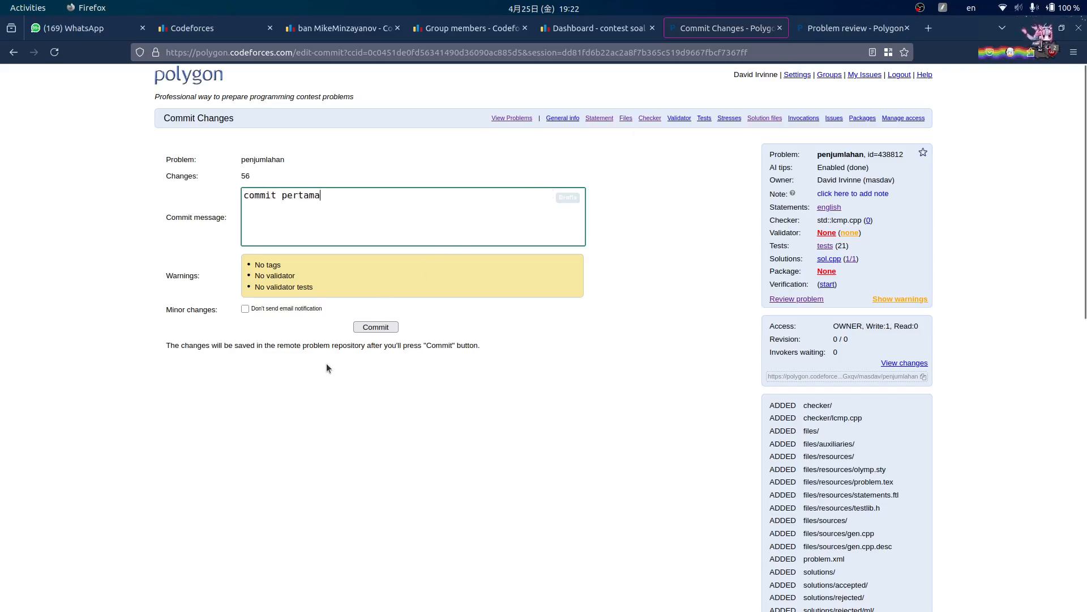
{"action": "left_click", "coordinate": [375, 327]}
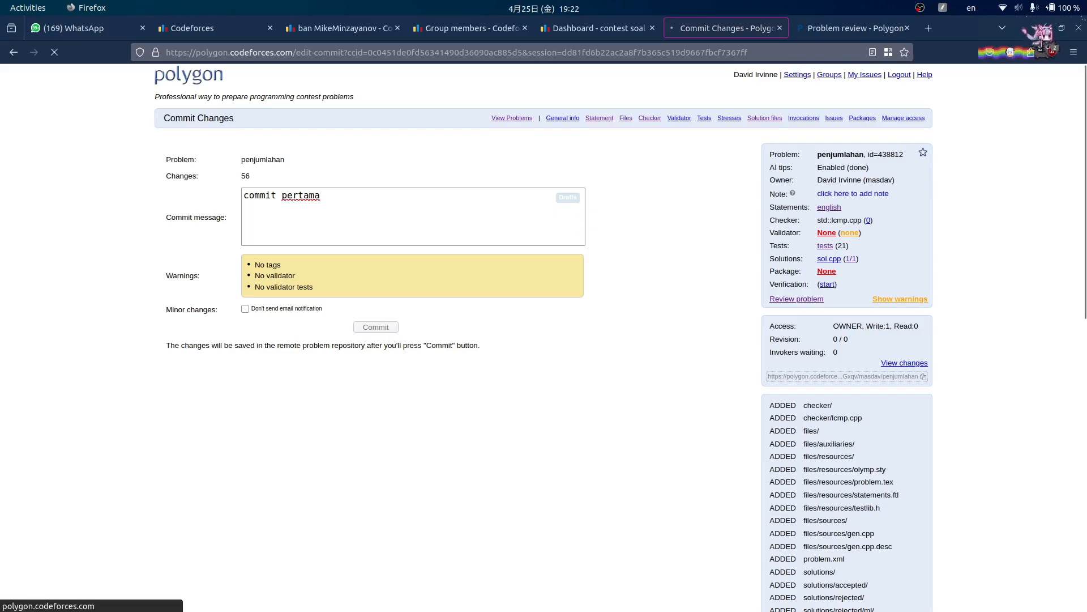
{"action": "left_click", "coordinate": [639, 589]}
{"action": "left_click", "coordinate": [58, 369]}
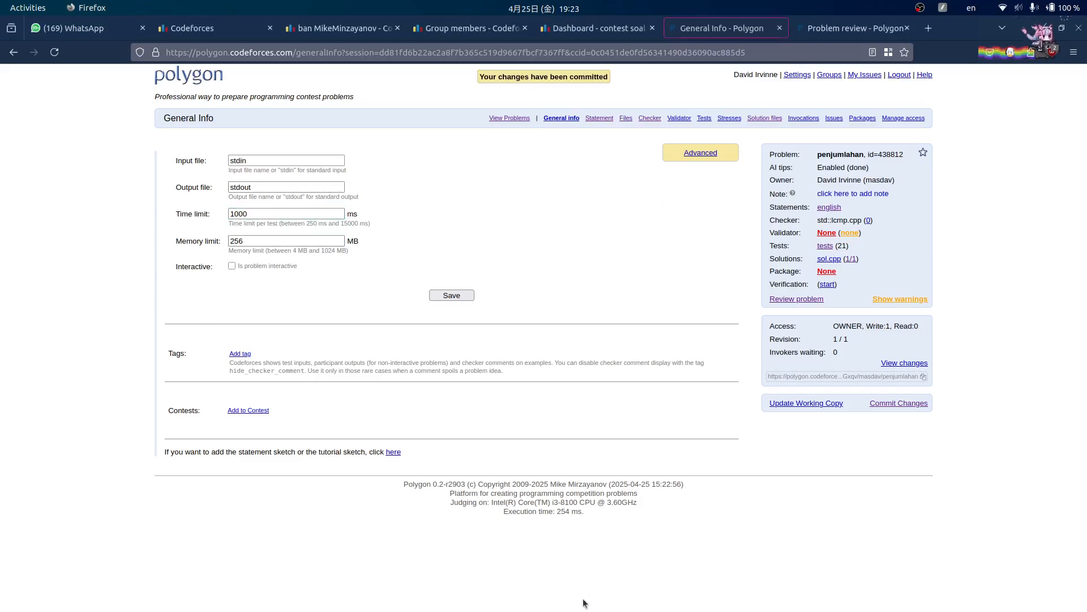
- Read the tutorial's step 18 on Create package: Full while Polygon's verification runs
{"action": "left_click", "coordinate": [638, 589]}
{"action": "scroll", "coordinate": [417, 226], "scroll_direction": "down", "scroll_amount": 10}
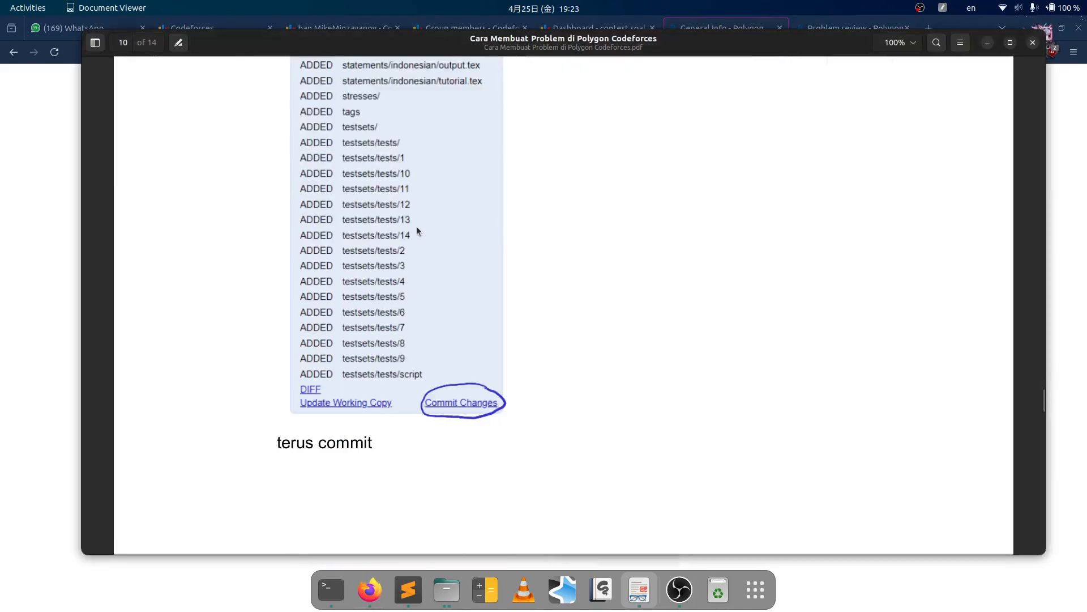
{"action": "scroll", "coordinate": [422, 222], "scroll_direction": "down", "scroll_amount": 15}
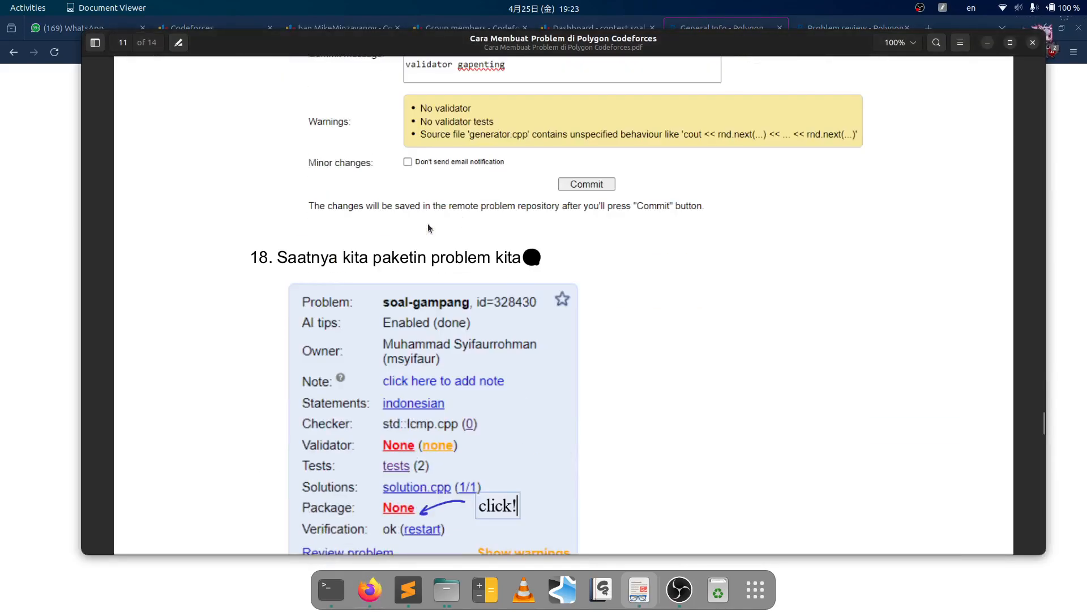
{"action": "scroll", "coordinate": [429, 226], "scroll_direction": "up", "scroll_amount": 6}
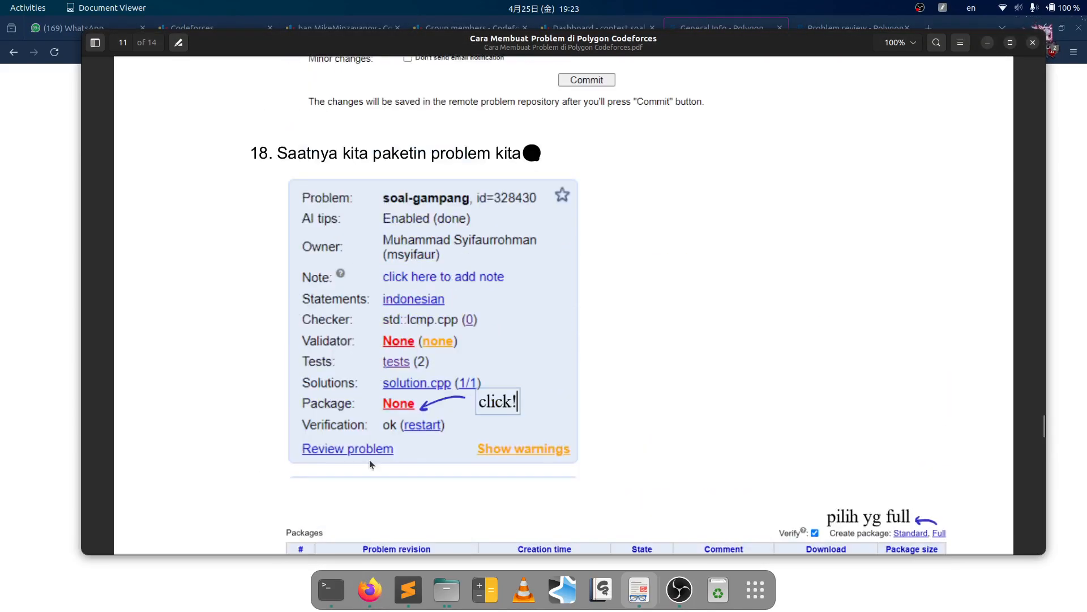
{"action": "left_click", "coordinate": [59, 300]}
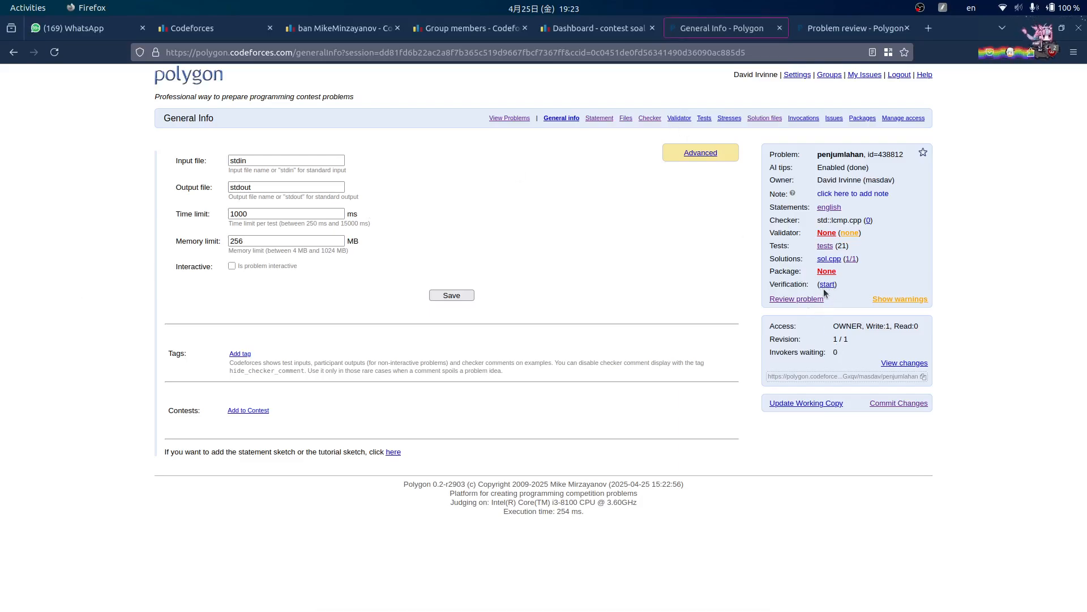
{"action": "left_click", "coordinate": [638, 590]}
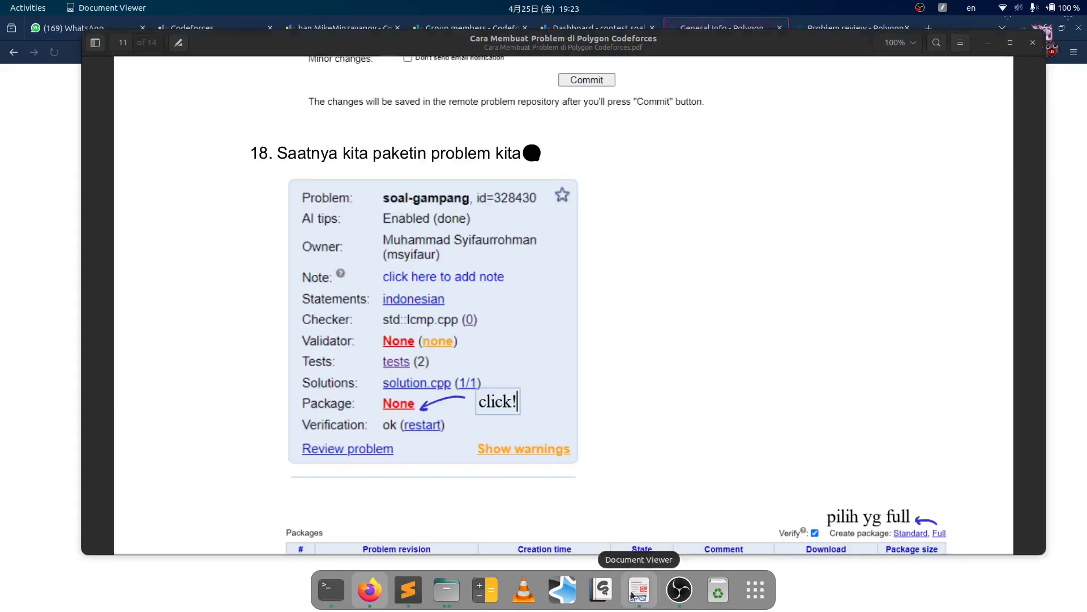
{"action": "scroll", "coordinate": [408, 400], "scroll_direction": "down", "scroll_amount": 5}
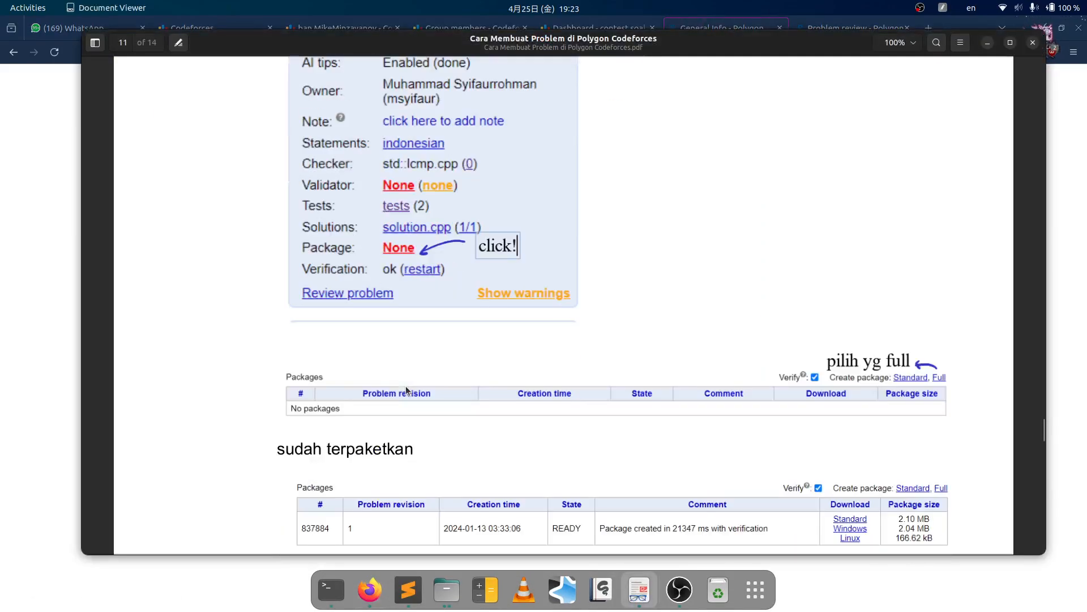
{"action": "scroll", "coordinate": [405, 386], "scroll_direction": "down", "scroll_amount": 1}
{"action": "left_click", "coordinate": [60, 311]}
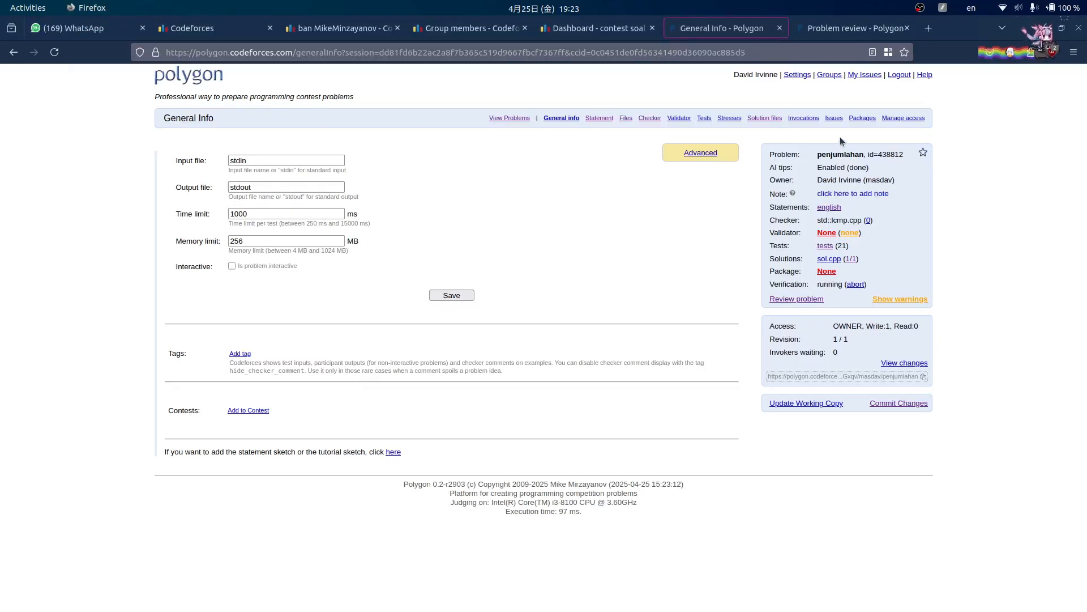
{"action": "left_click", "coordinate": [639, 590]}
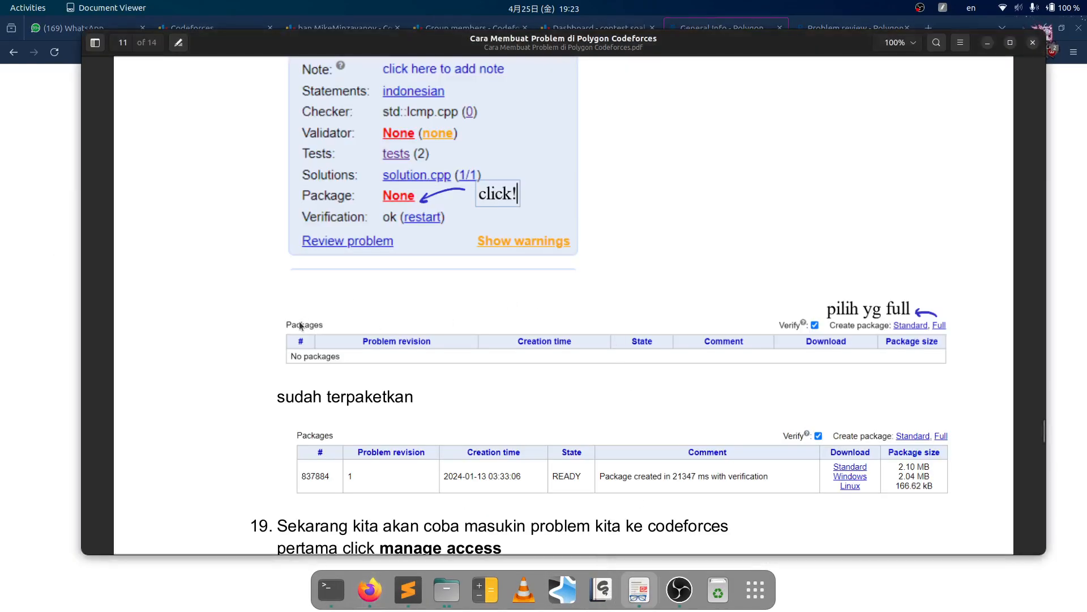
{"action": "left_click", "coordinate": [64, 247]}
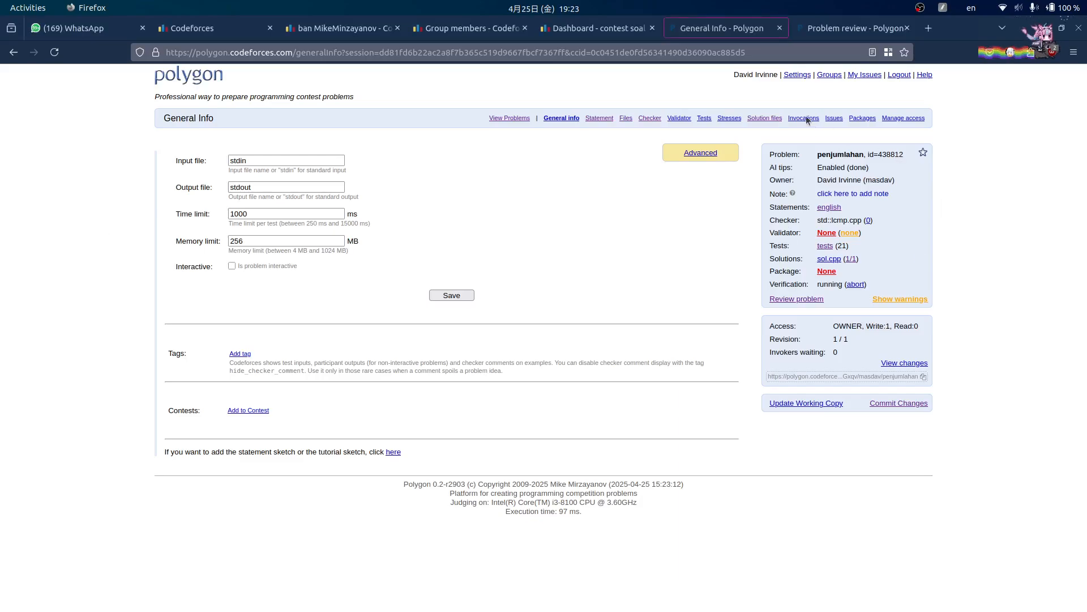
- Start building a package for penjumlahan from its Packages page
{"action": "left_click", "coordinate": [855, 118]}
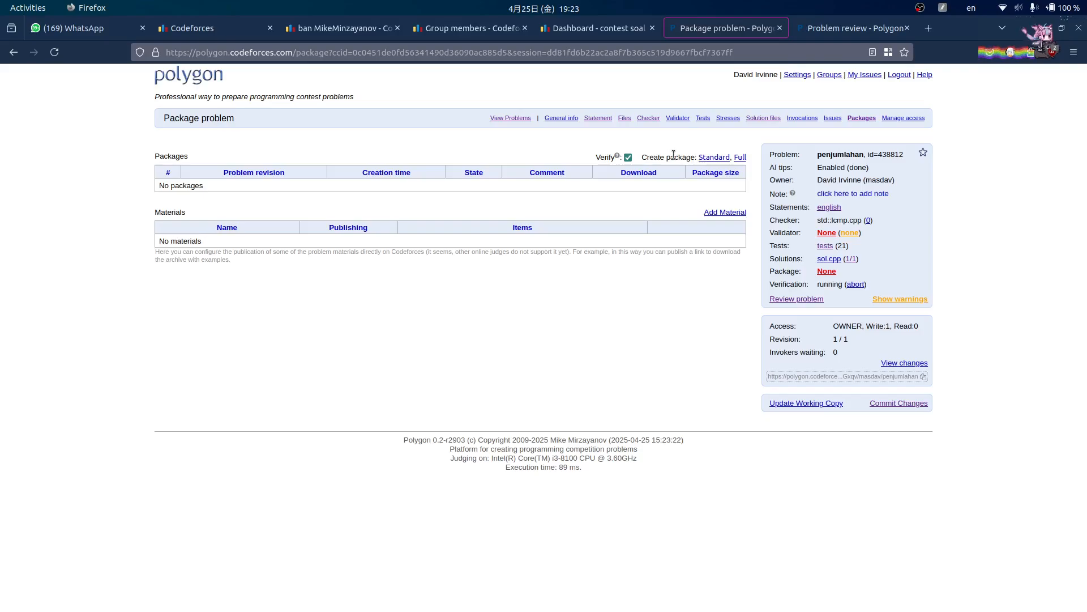
{"action": "left_click", "coordinate": [725, 212]}
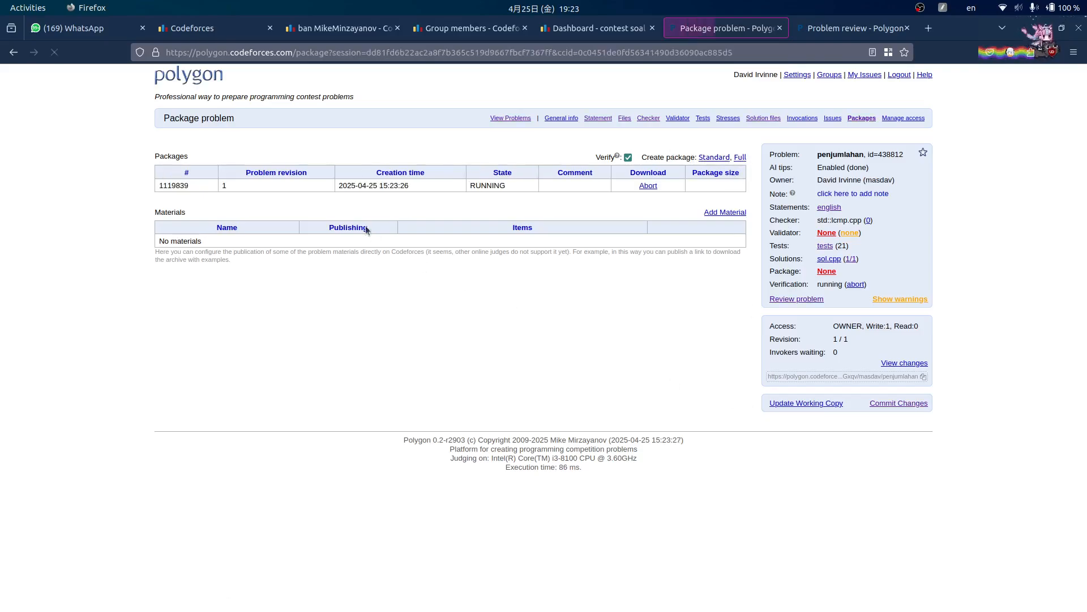
{"action": "left_click_drag", "start_coordinate": [377, 182], "coordinate": [406, 178]}
{"action": "left_click", "coordinate": [396, 199]}
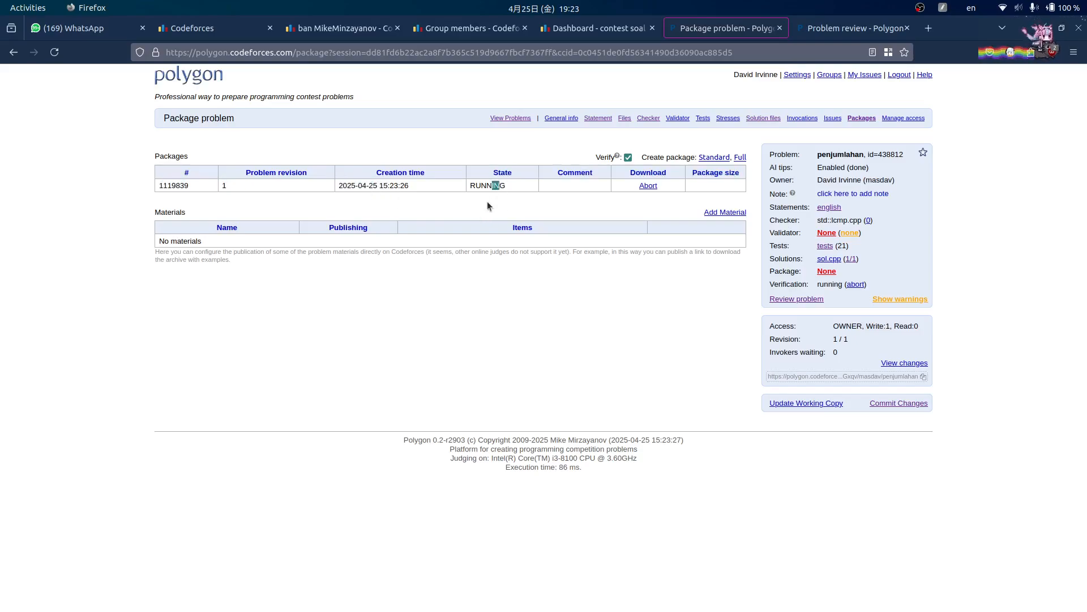
- Check the tutorial, then reload the package page until the build shows FAILED
{"action": "mouse_move", "coordinate": [472, 598]}
{"action": "left_click", "coordinate": [649, 595]}
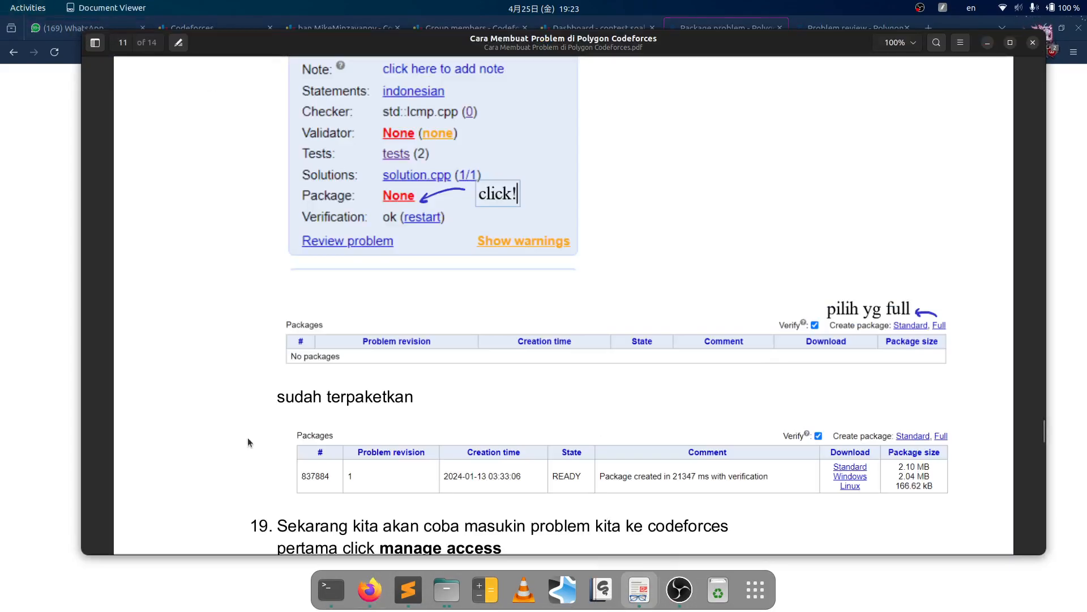
{"action": "left_click", "coordinate": [48, 318]}
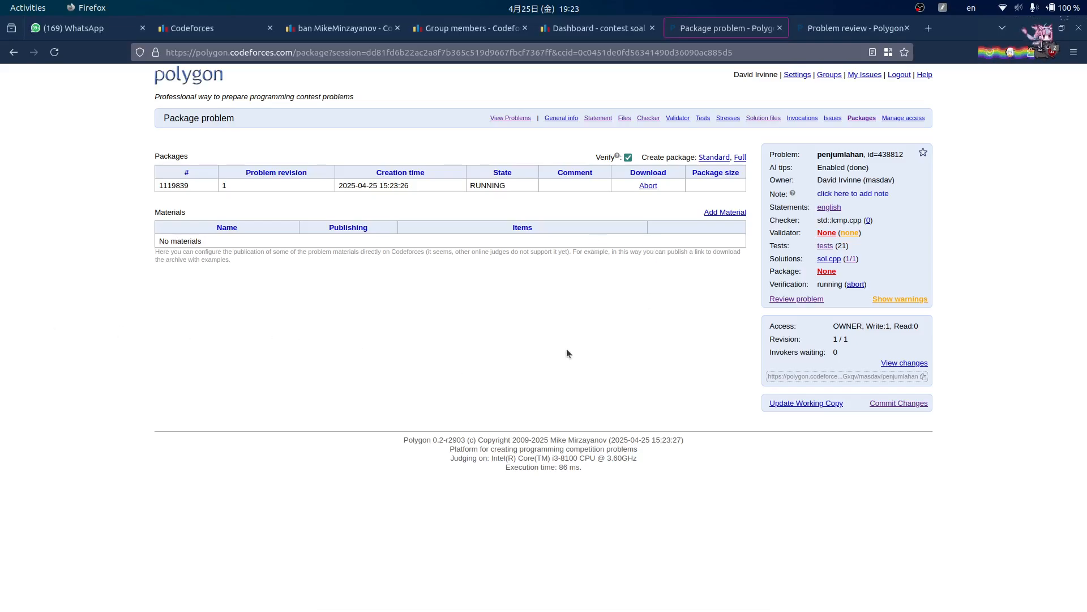
{"action": "left_click", "coordinate": [583, 592]}
{"action": "left_click", "coordinate": [753, 559]}
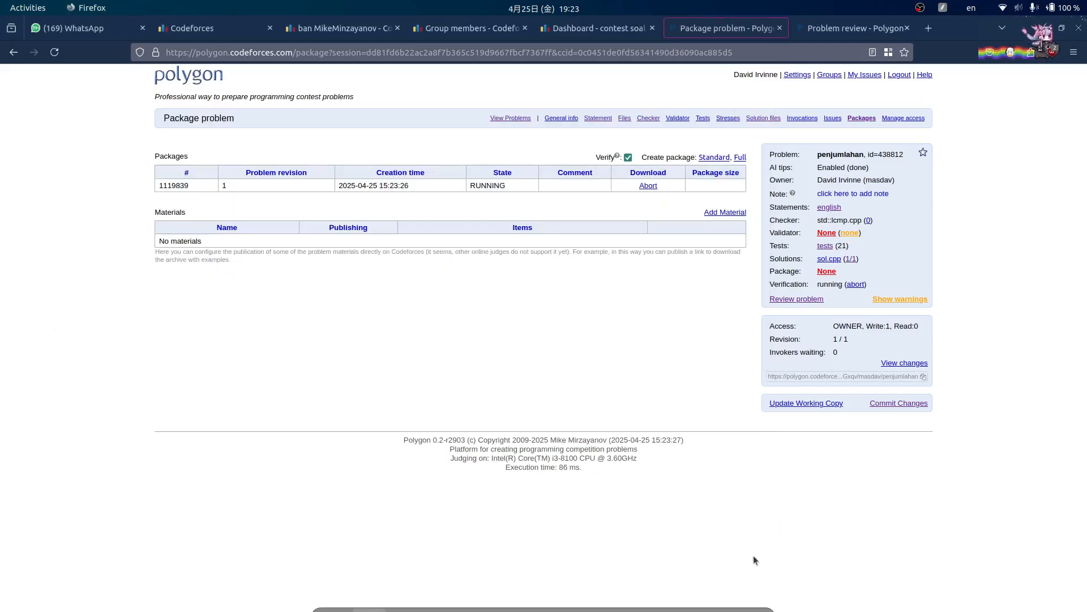
{"action": "mouse_move", "coordinate": [675, 598]}
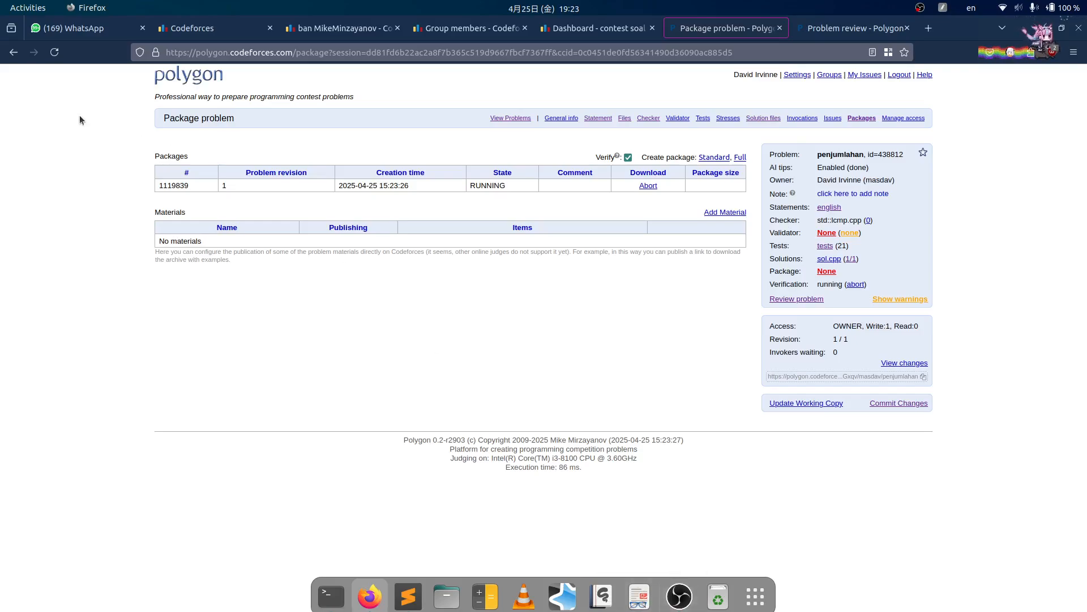
{"action": "left_click", "coordinate": [54, 52]}
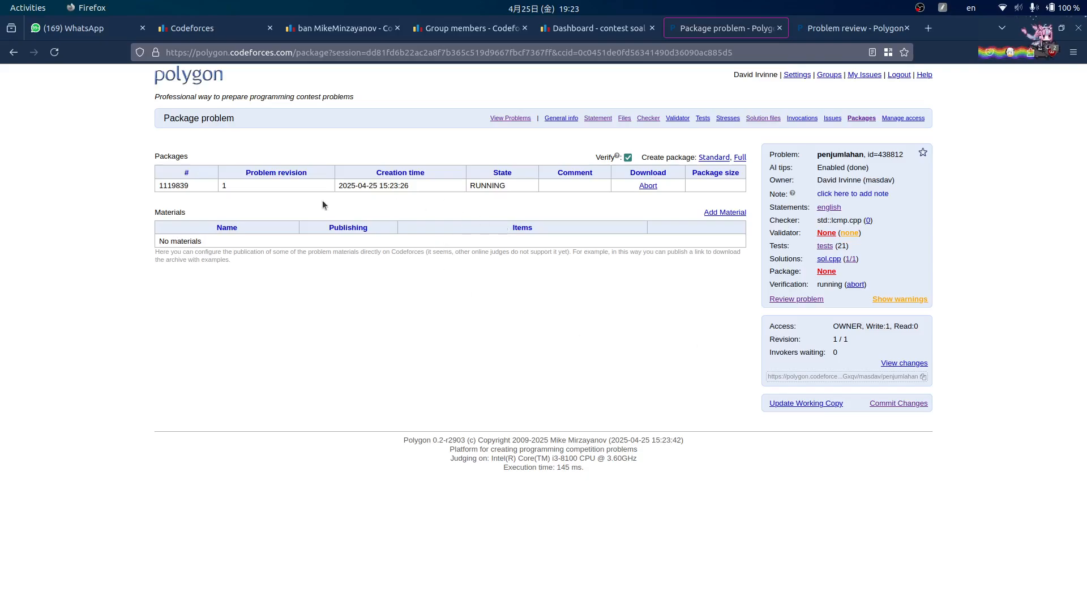
{"action": "left_click", "coordinate": [54, 52]}
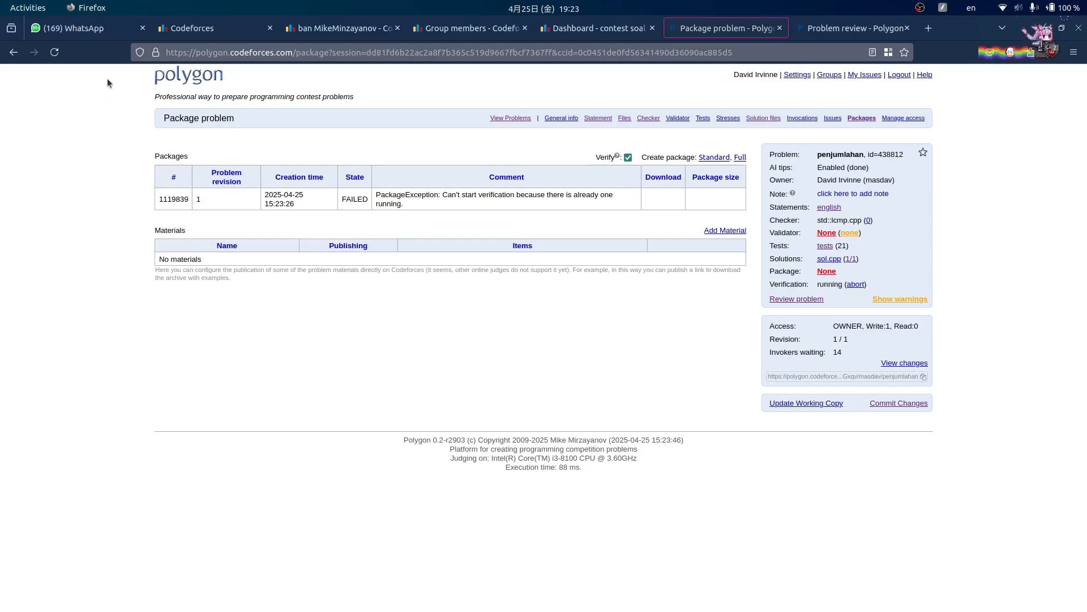
- Reload the Packages page repeatedly, checking the tutorial in between, to confirm the build still failed
{"action": "left_click", "coordinate": [54, 52]}
{"action": "mouse_move", "coordinate": [669, 609]}
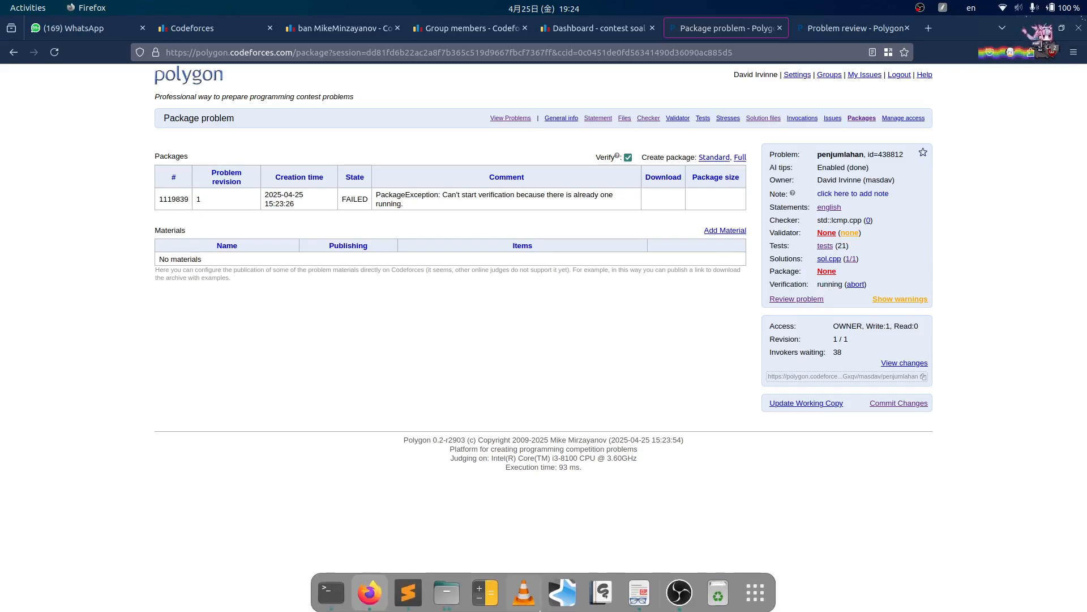
{"action": "left_click", "coordinate": [648, 591]}
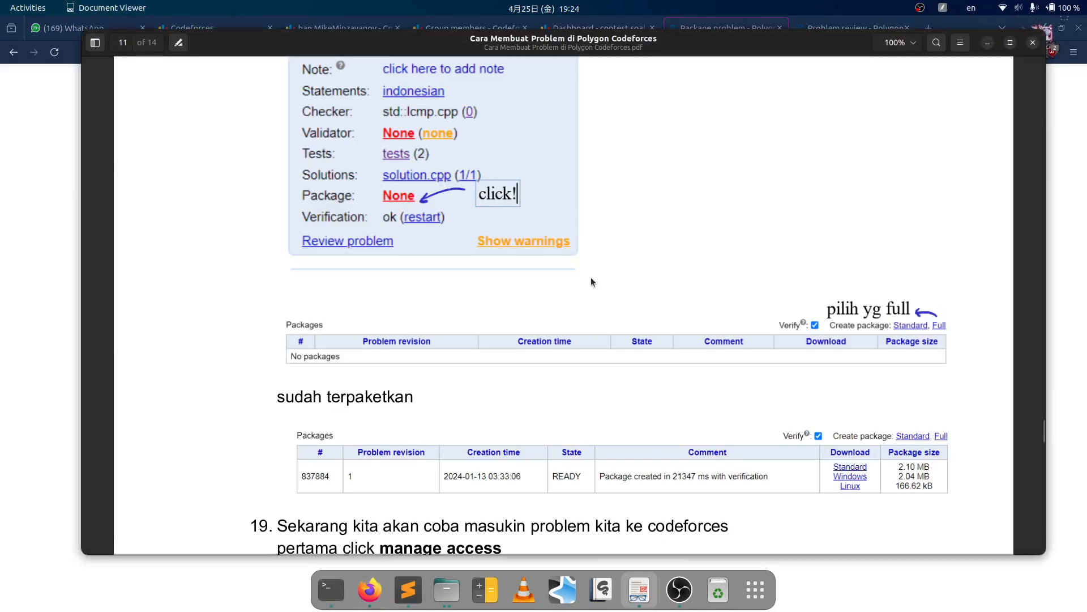
{"action": "scroll", "coordinate": [629, 278], "scroll_direction": "up", "scroll_amount": 5}
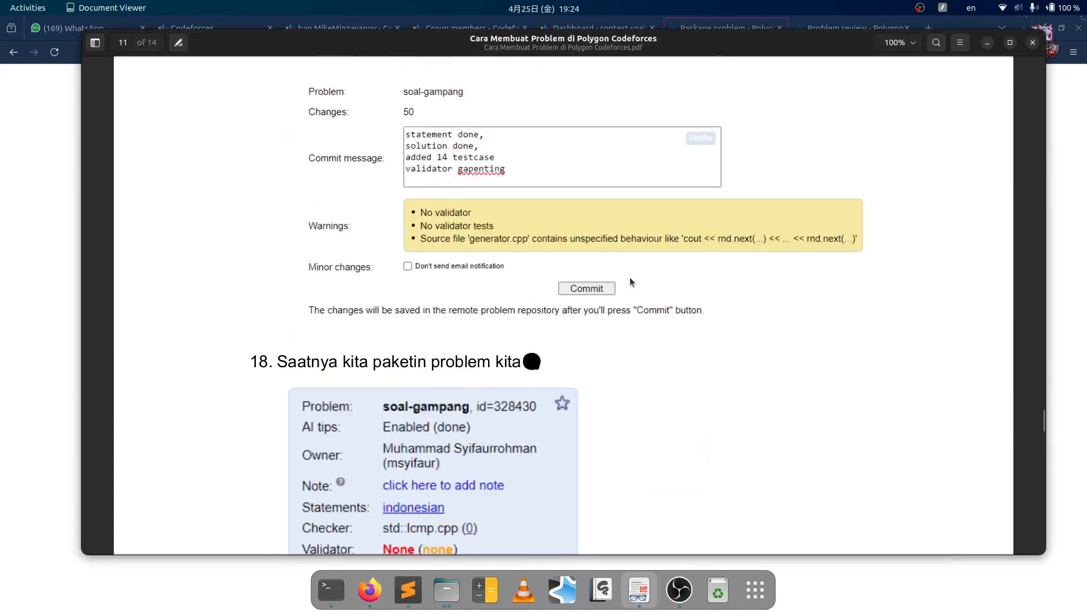
{"action": "scroll", "coordinate": [404, 524], "scroll_direction": "down", "scroll_amount": 2}
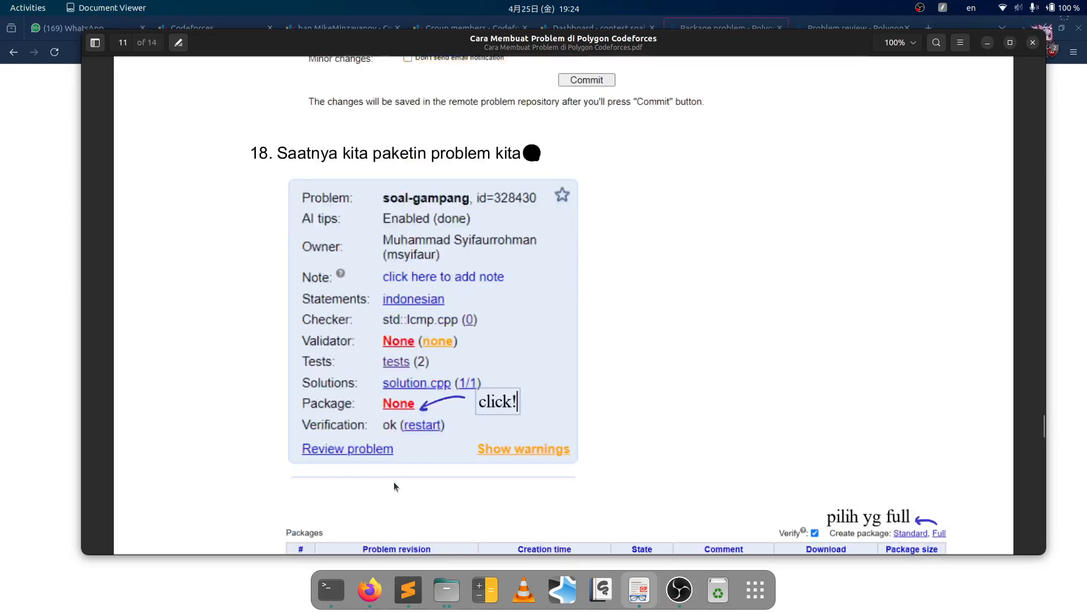
{"action": "left_click", "coordinate": [72, 279]}
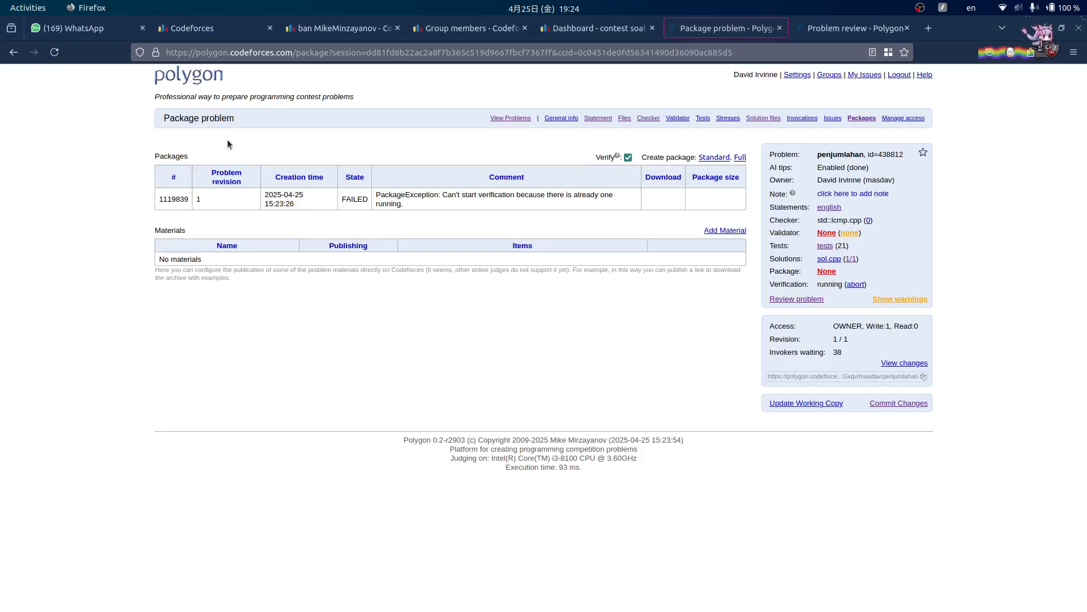
{"action": "left_click", "coordinate": [57, 52]}
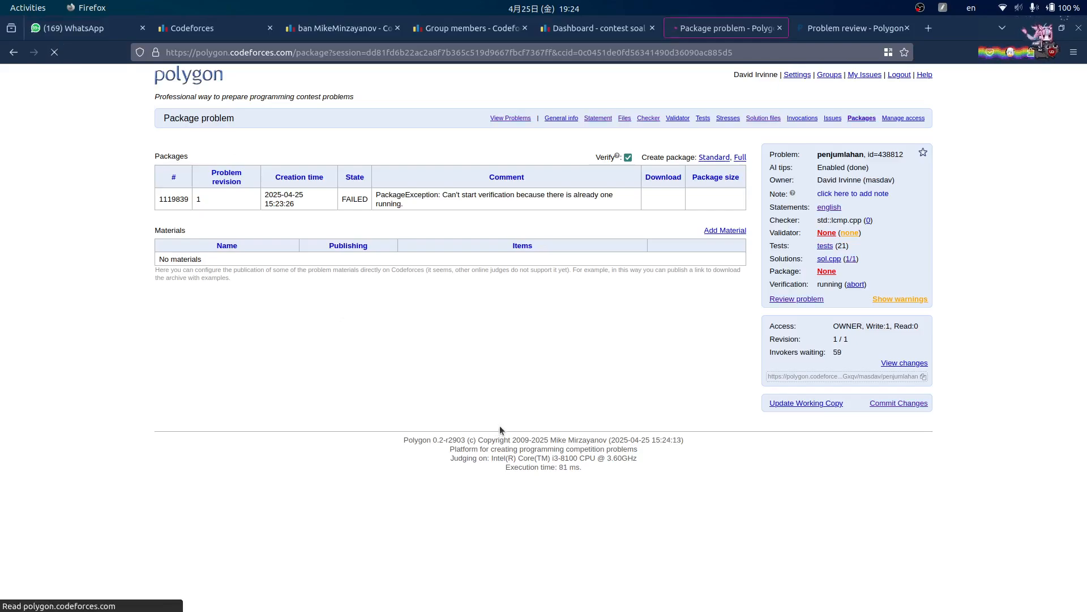
{"action": "left_click", "coordinate": [56, 52]}
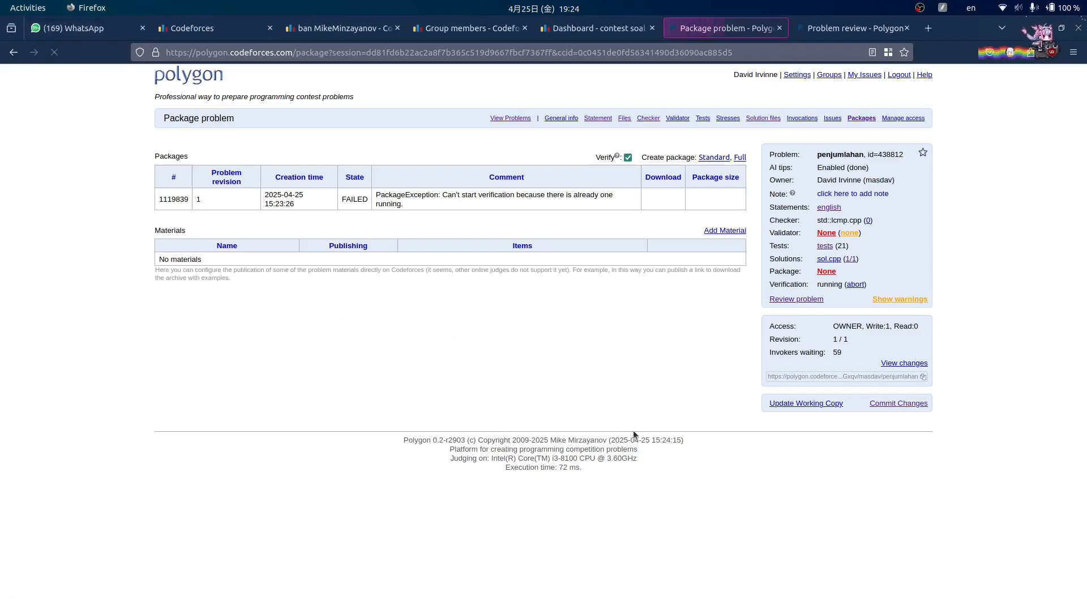
- Select the failed package's error comment, then bring the Soal Penjumlahan review tab to the front
{"action": "left_click_drag", "start_coordinate": [321, 196], "coordinate": [632, 210]}
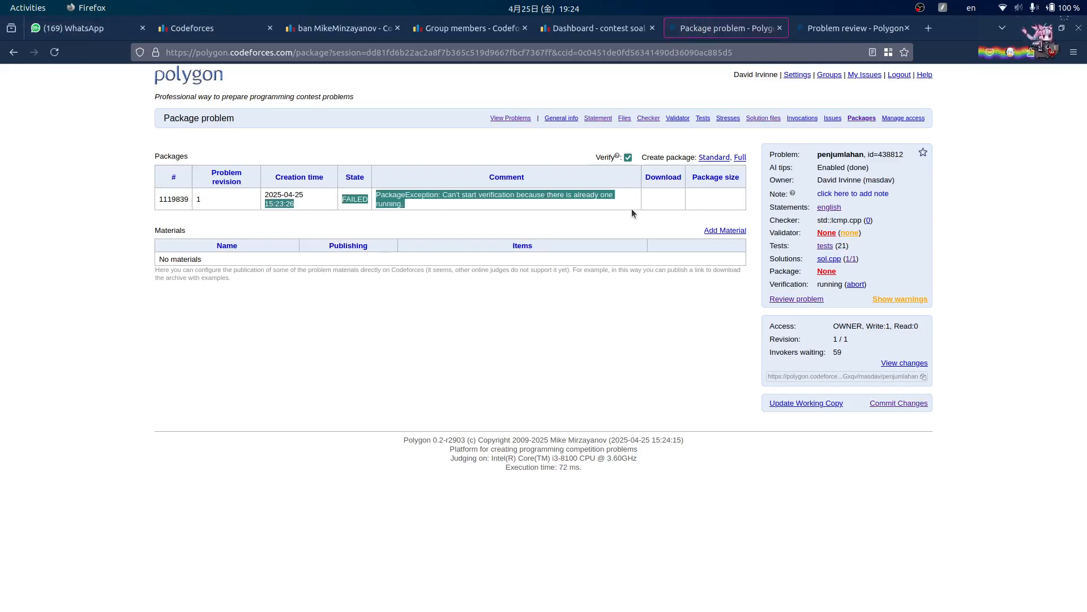
{"action": "left_click", "coordinate": [423, 181]}
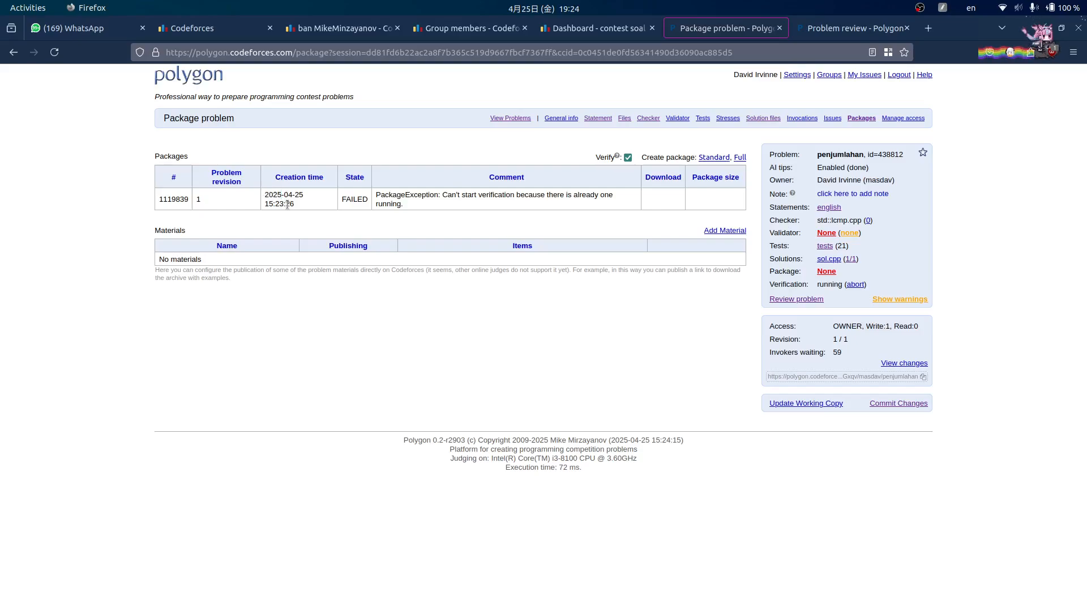
{"action": "triple_click", "coordinate": [573, 193]}
{"action": "left_click", "coordinate": [514, 202]}
{"action": "left_click", "coordinate": [893, 28]}
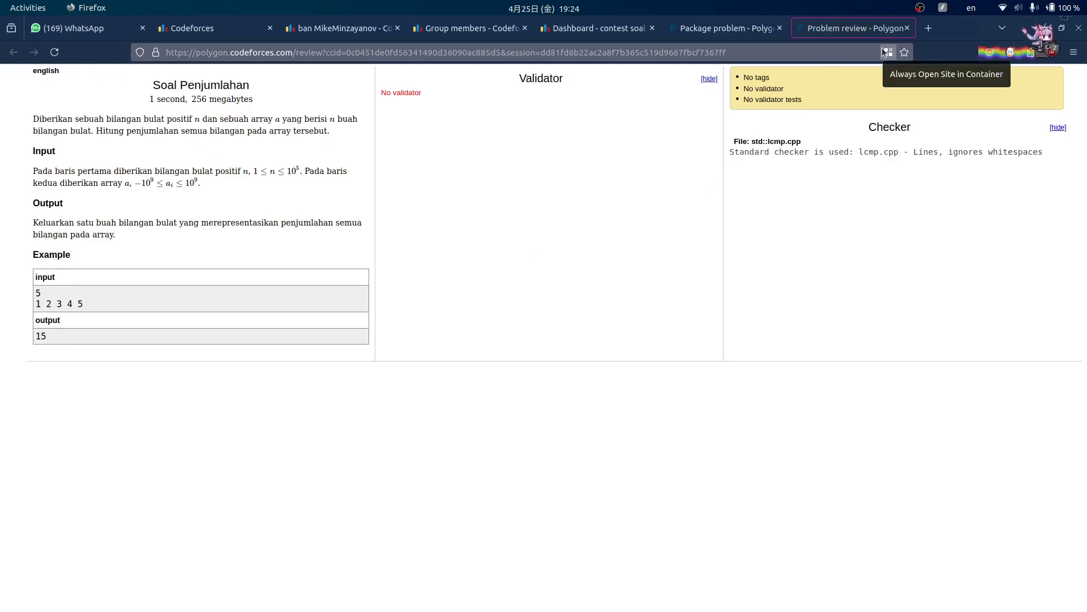
- Continue the soal-perkalian working copy from Polygon's problem list, then go back to penjumlahan's Packages tab
{"action": "key", "text": "ctrl+l"}
{"action": "type", "text": "polygon.codeforces.com/"}
{"action": "key", "text": "Return"}
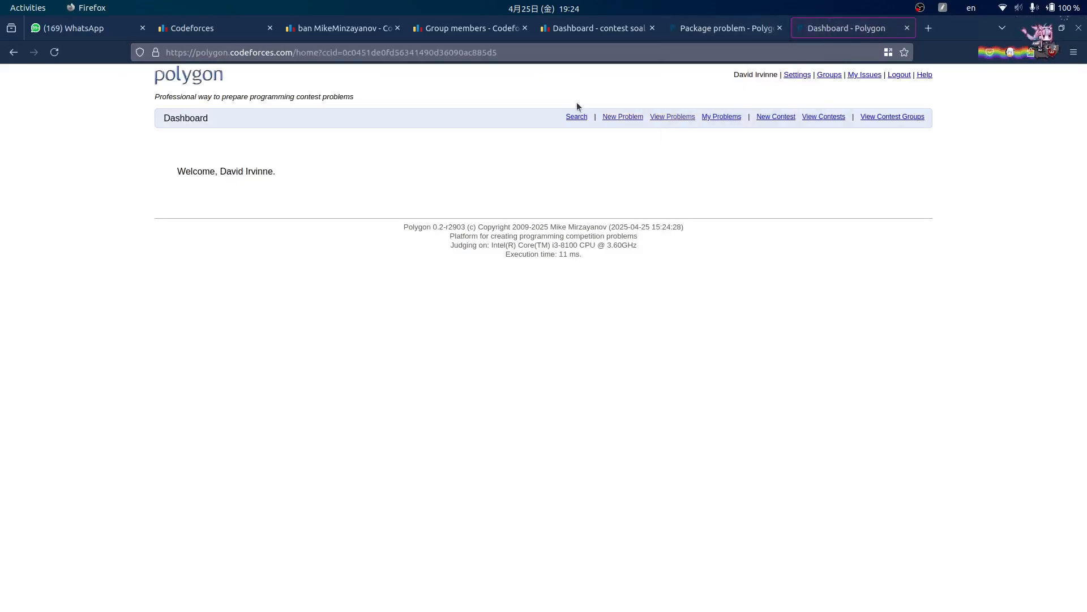
{"action": "left_click", "coordinate": [663, 117]}
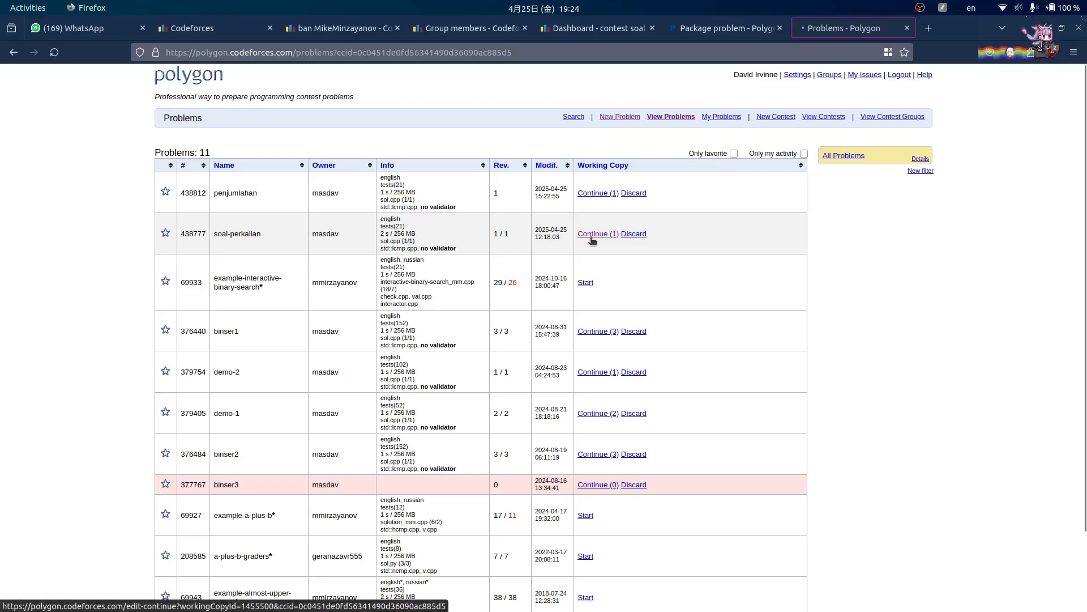
{"action": "left_click", "coordinate": [595, 235]}
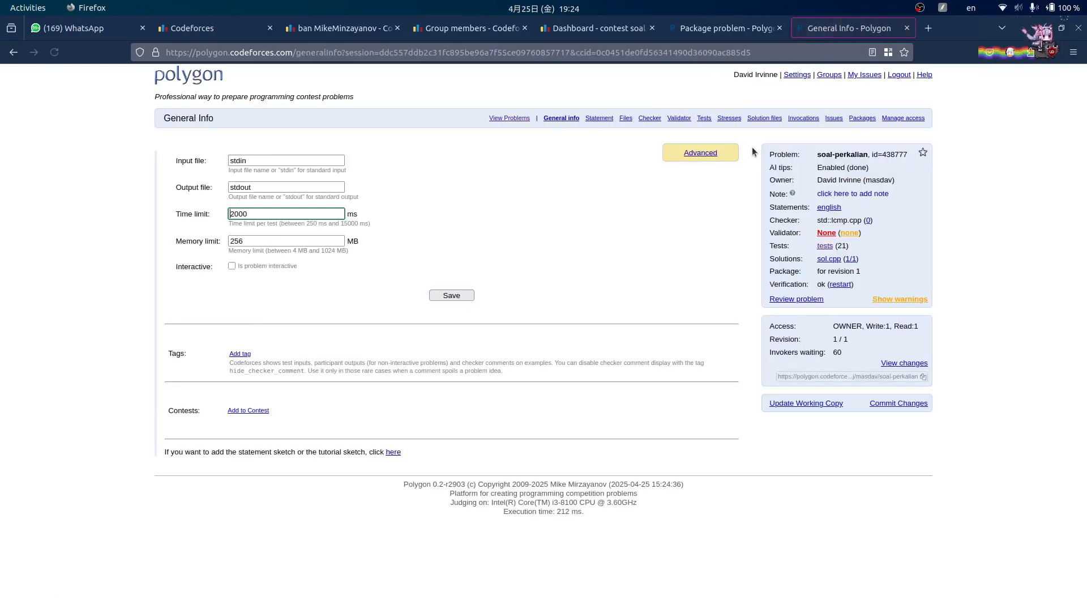
{"action": "left_click", "coordinate": [696, 26]}
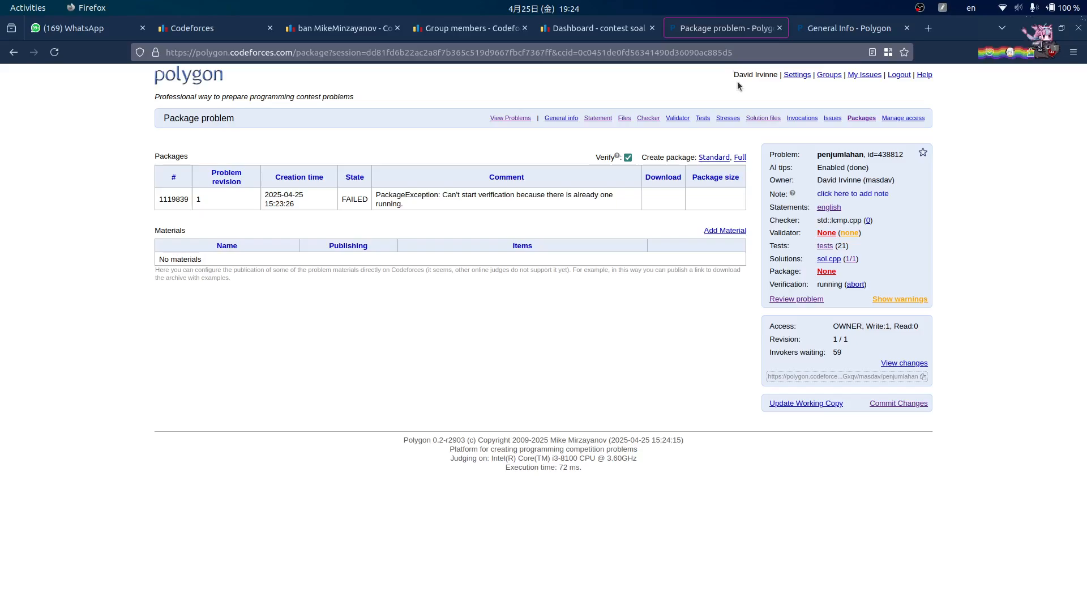
- Create a Full package for penjumlahan, which builds READY as package 1119840
{"action": "left_click", "coordinate": [55, 53]}
{"action": "left_click", "coordinate": [739, 158]}
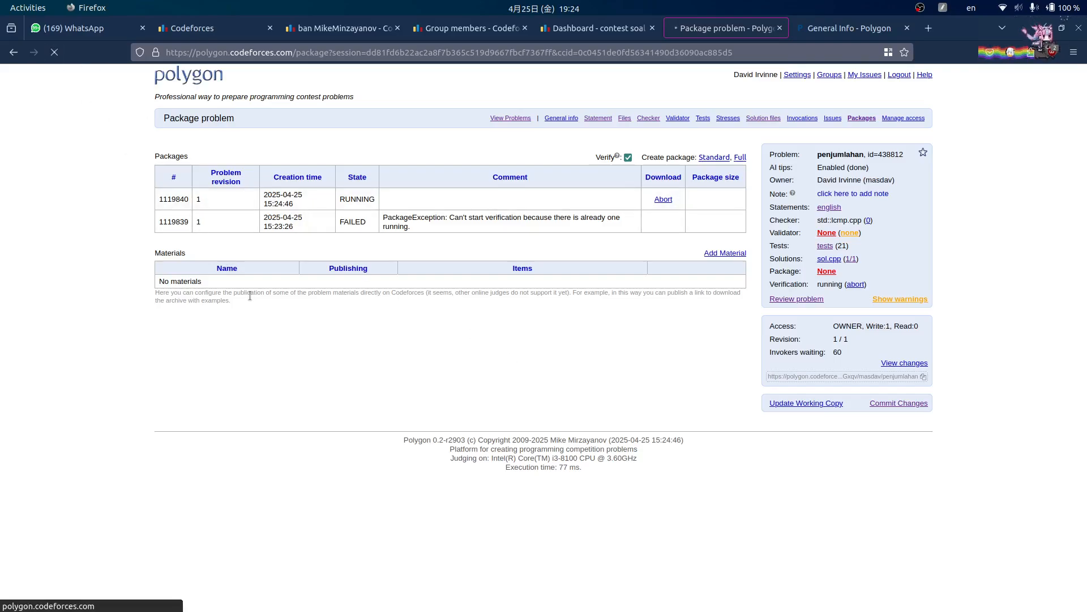
{"action": "left_click_drag", "start_coordinate": [380, 204], "coordinate": [473, 203]}
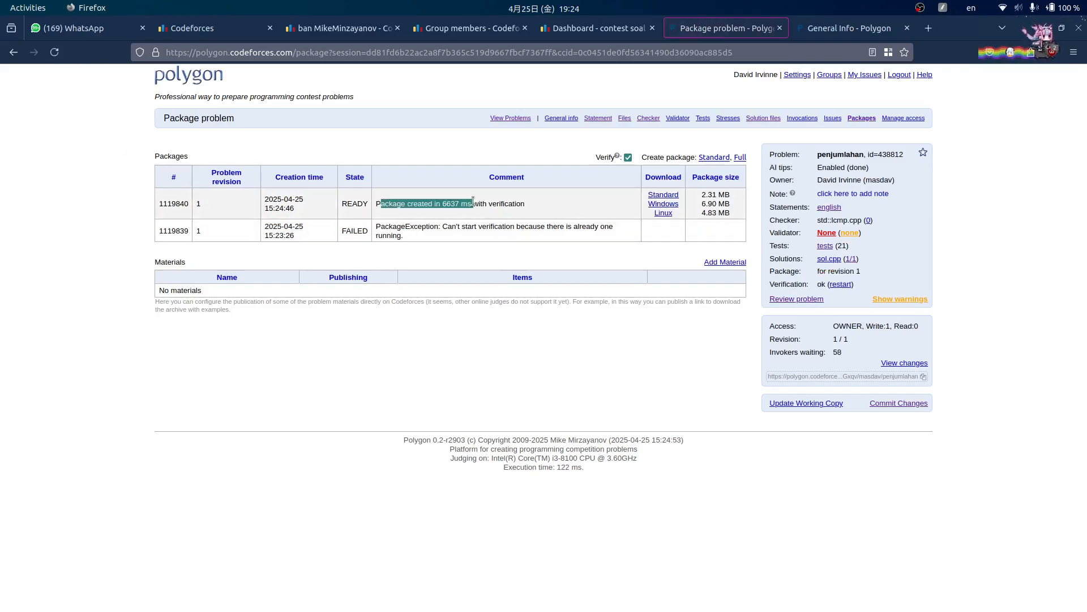
- Read the next tutorial step and go to the problem's Manage Access page
{"action": "left_click", "coordinate": [639, 589]}
{"action": "scroll", "coordinate": [651, 360], "scroll_direction": "down", "scroll_amount": 5}
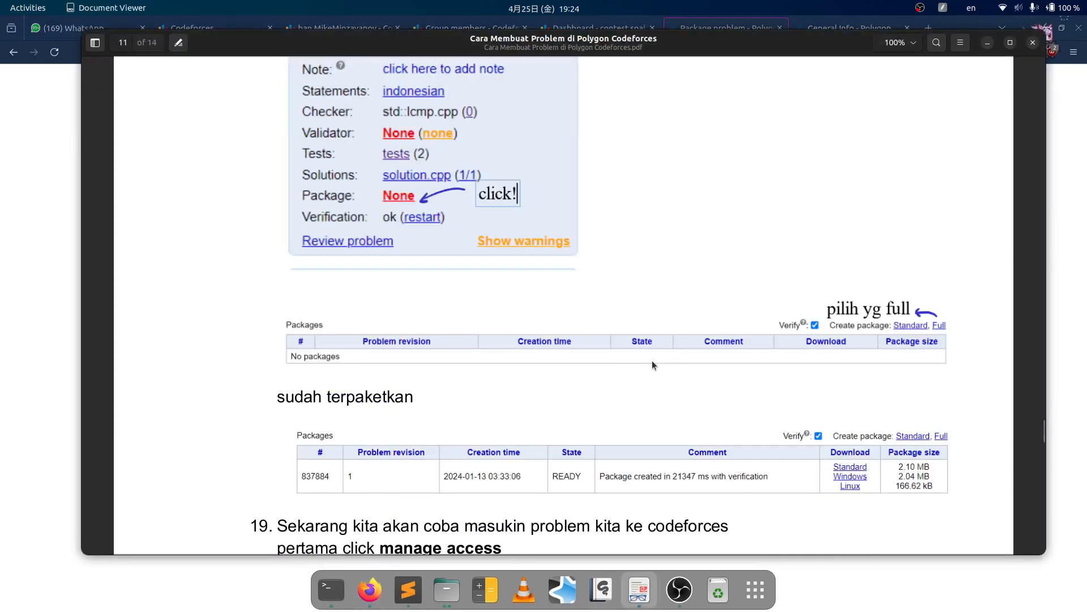
{"action": "scroll", "coordinate": [653, 365], "scroll_direction": "down", "scroll_amount": 3}
{"action": "scroll", "coordinate": [662, 328], "scroll_direction": "down", "scroll_amount": 3}
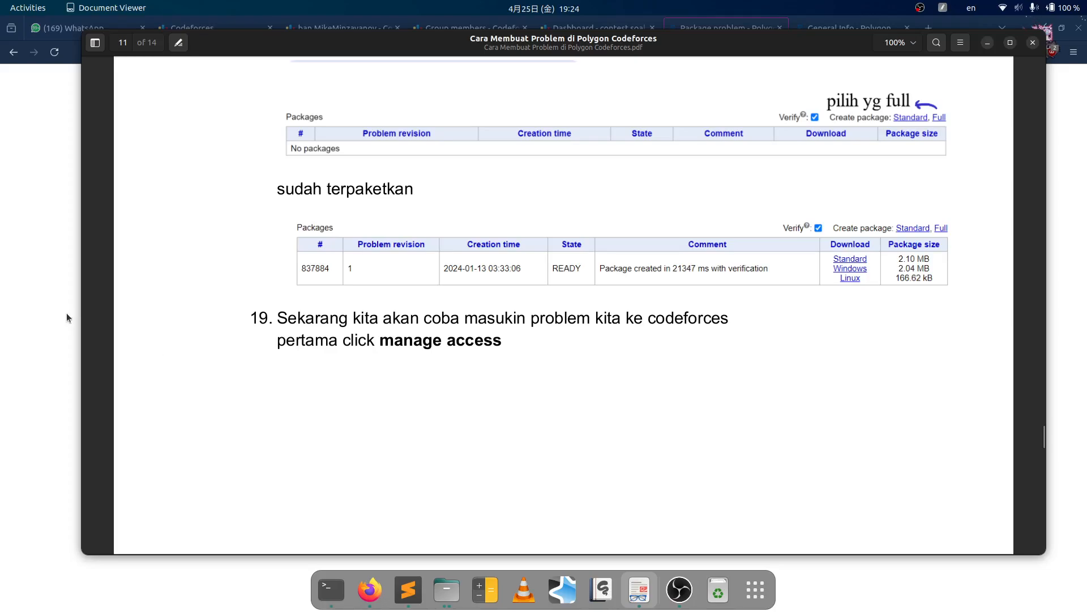
{"action": "left_click", "coordinate": [68, 311]}
{"action": "left_click", "coordinate": [916, 120]}
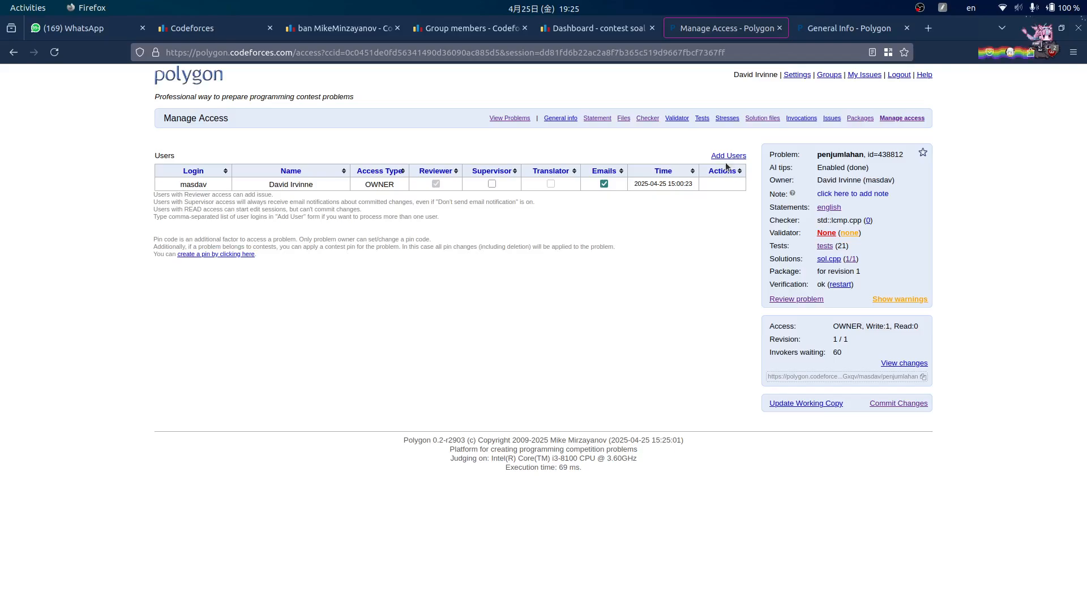
- Add the codeforces user with Read access on penjumlahan's Manage Access page
{"action": "left_click", "coordinate": [738, 158]}
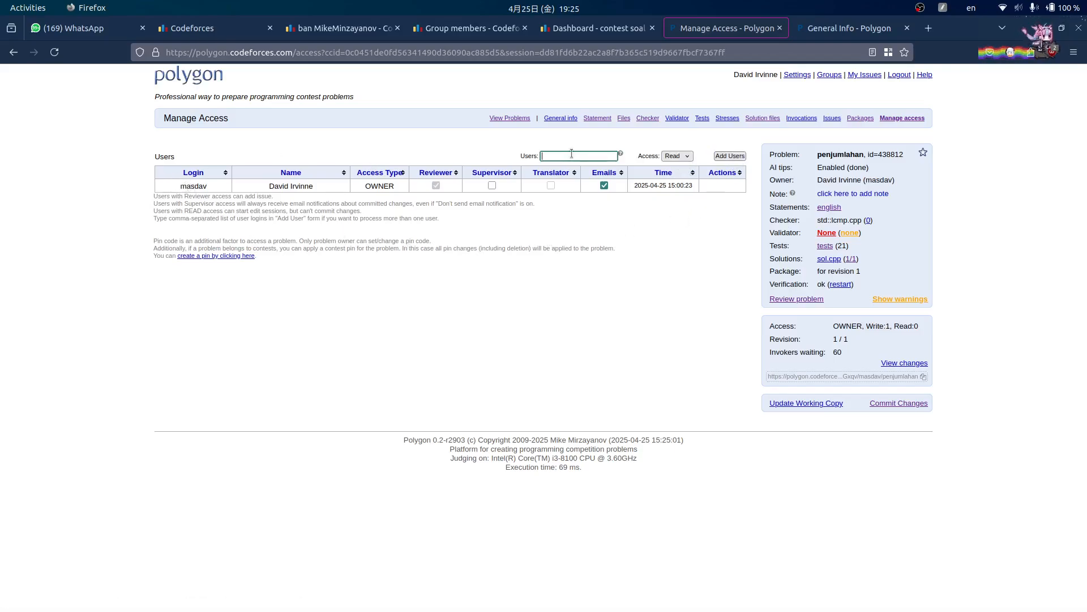
{"action": "type", "text": "codeforces"}
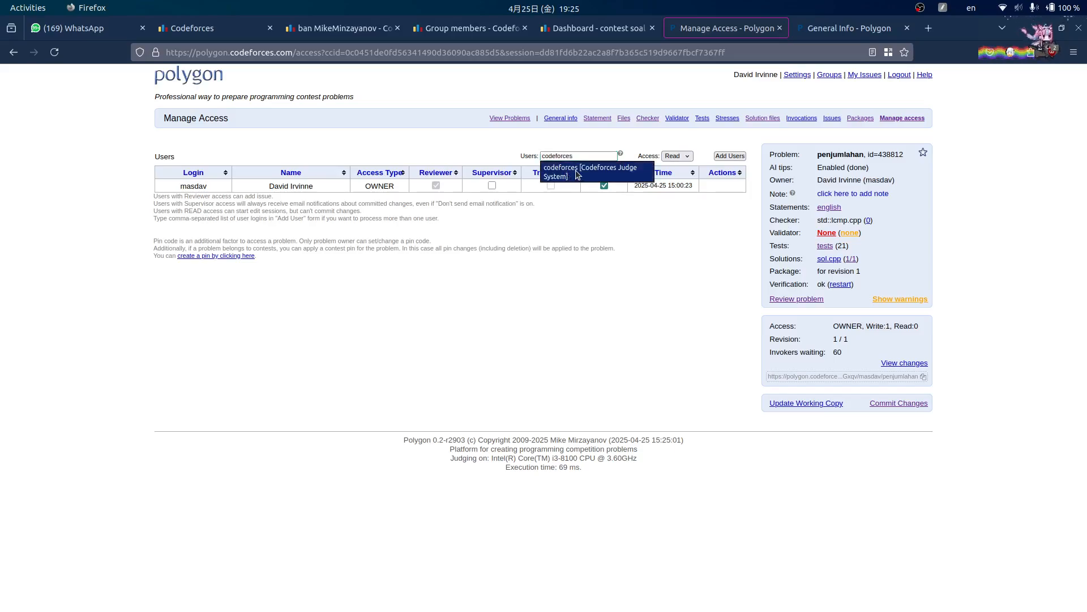
{"action": "left_click", "coordinate": [572, 172]}
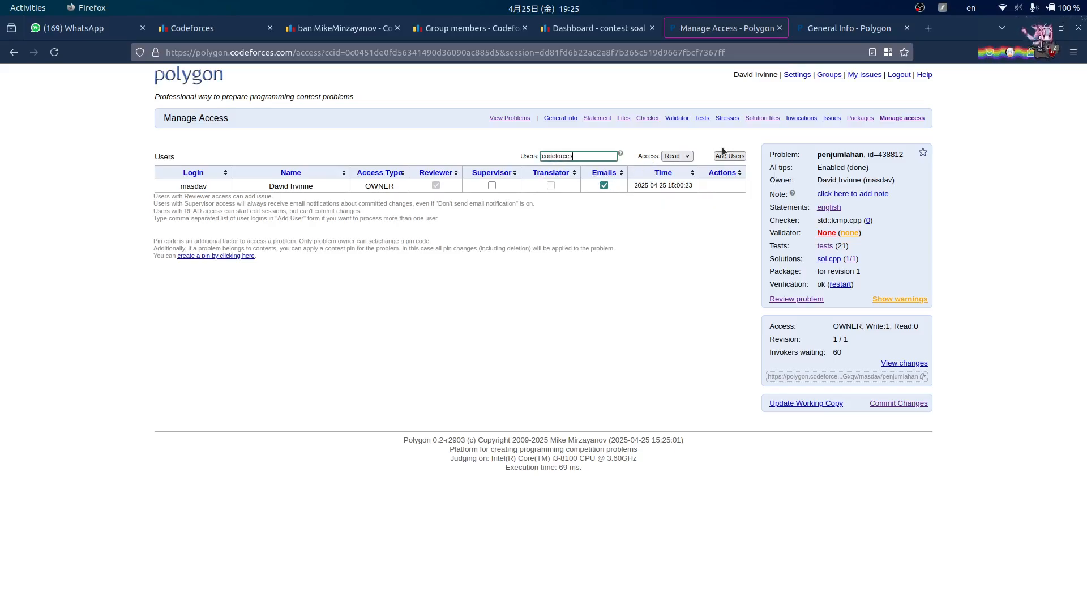
{"action": "left_click", "coordinate": [729, 156]}
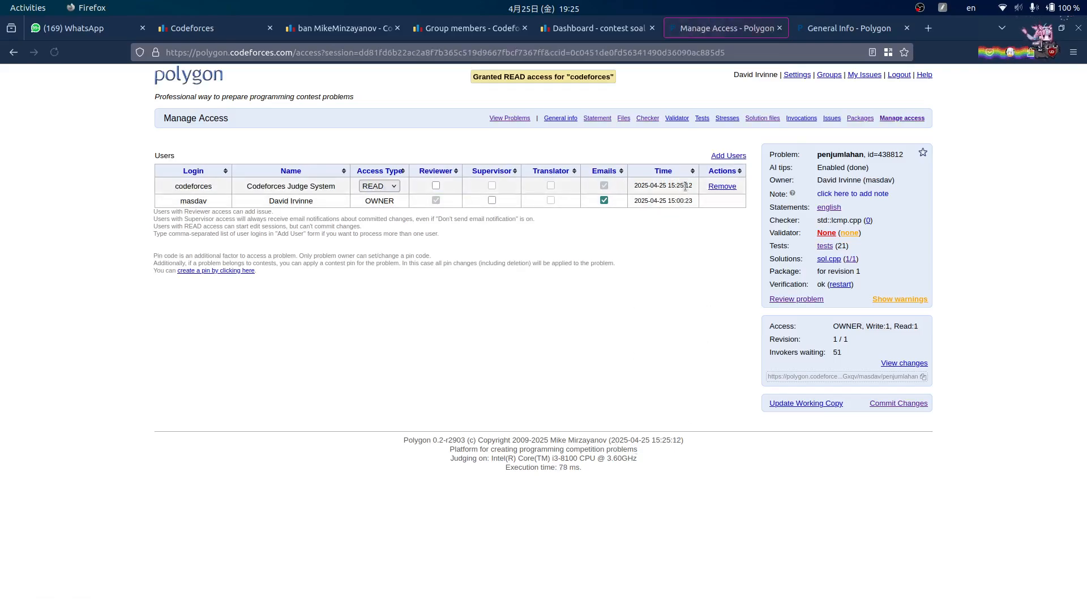
{"action": "left_click", "coordinate": [639, 590]}
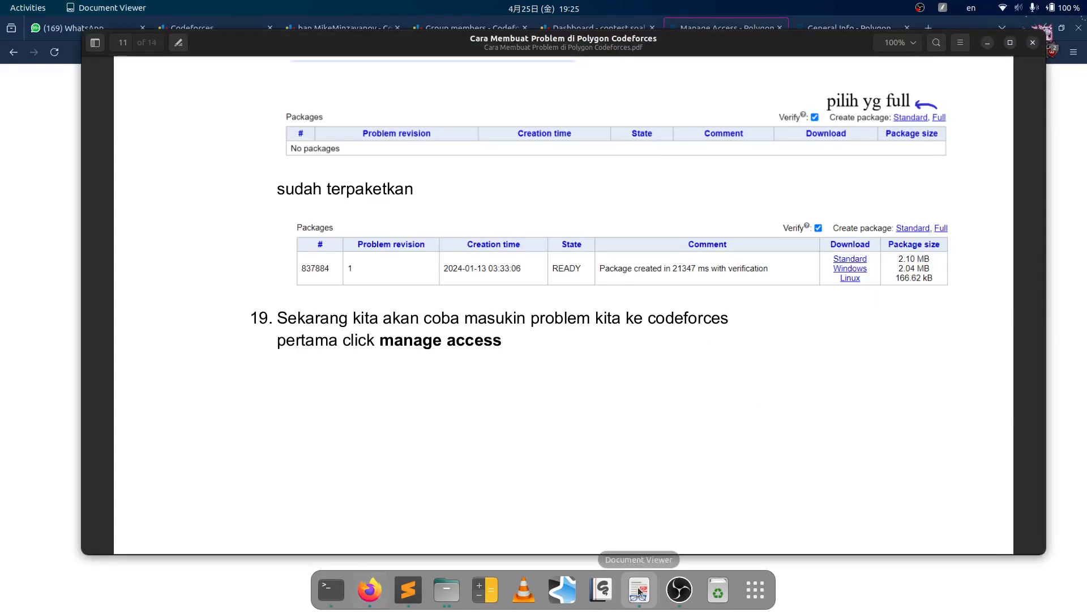
- Following the tutorial's mashup step, copy penjumlahan's Polygon link and return to the contest dashboard
{"action": "scroll", "coordinate": [793, 302], "scroll_direction": "down", "scroll_amount": 8}
{"action": "scroll", "coordinate": [787, 309], "scroll_direction": "down", "scroll_amount": 6}
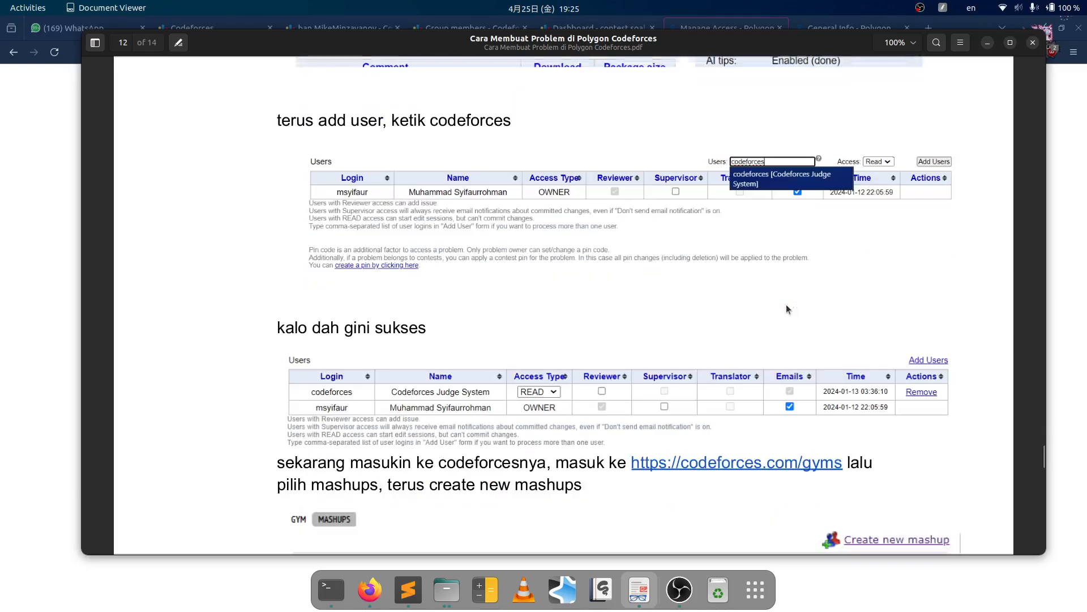
{"action": "scroll", "coordinate": [550, 283], "scroll_direction": "down", "scroll_amount": 1}
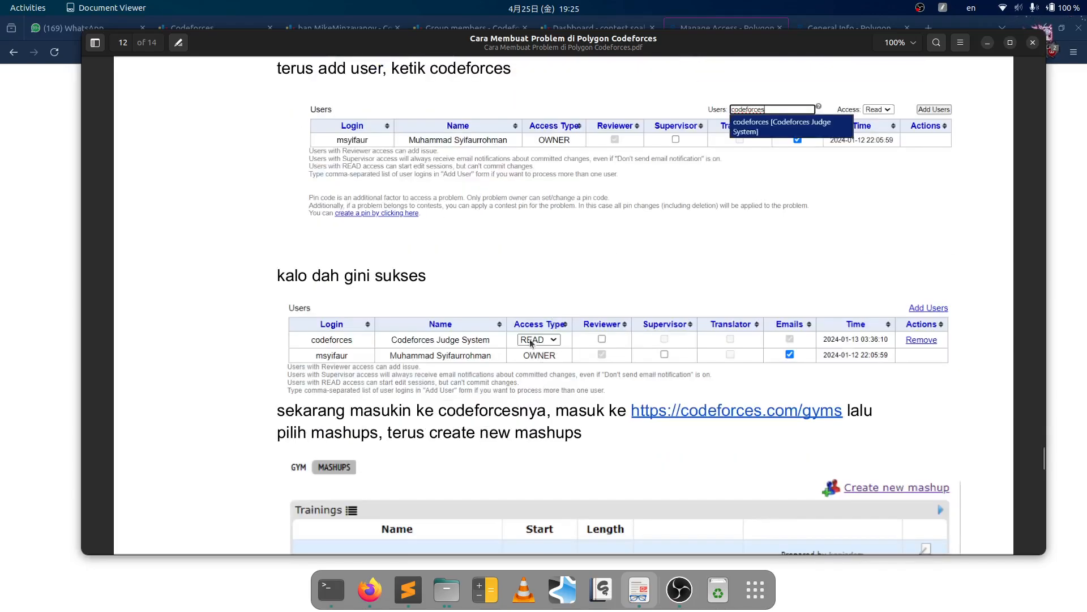
{"action": "scroll", "coordinate": [531, 342], "scroll_direction": "down", "scroll_amount": 4}
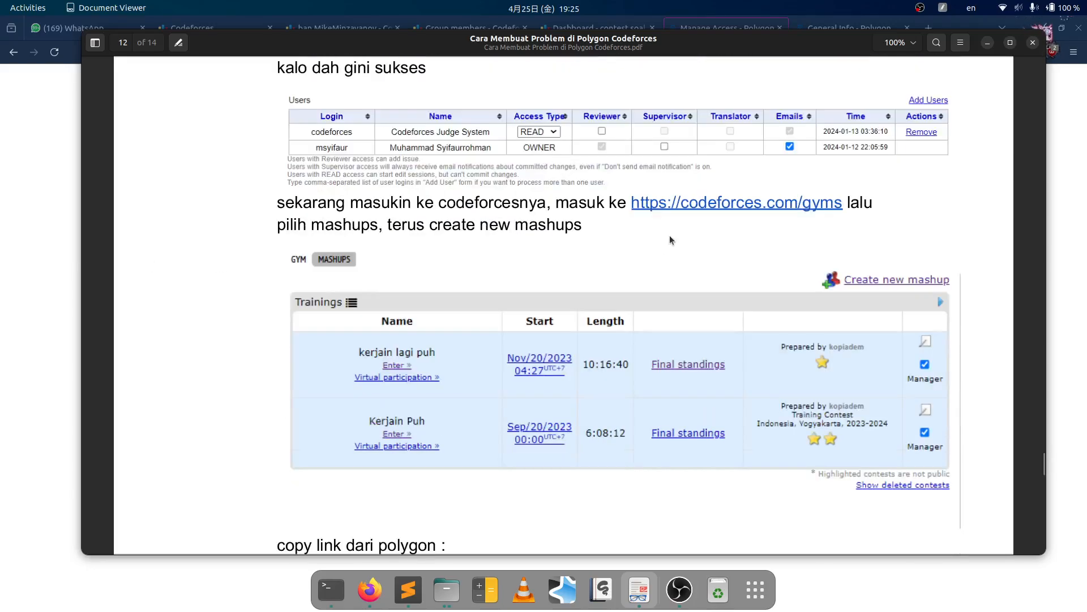
{"action": "left_click", "coordinate": [35, 250]}
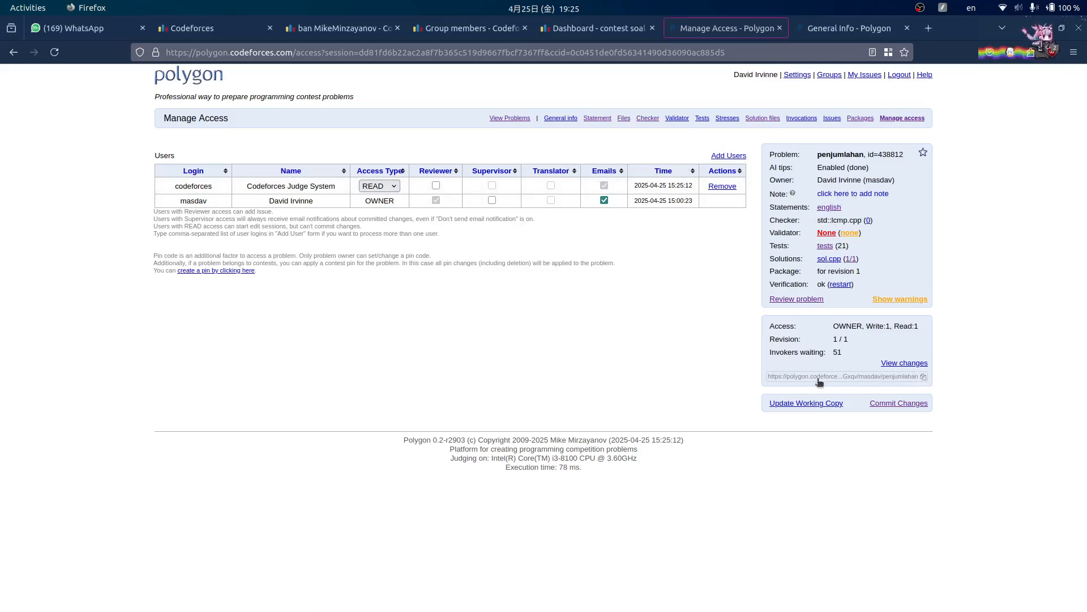
{"action": "left_click", "coordinate": [925, 377]}
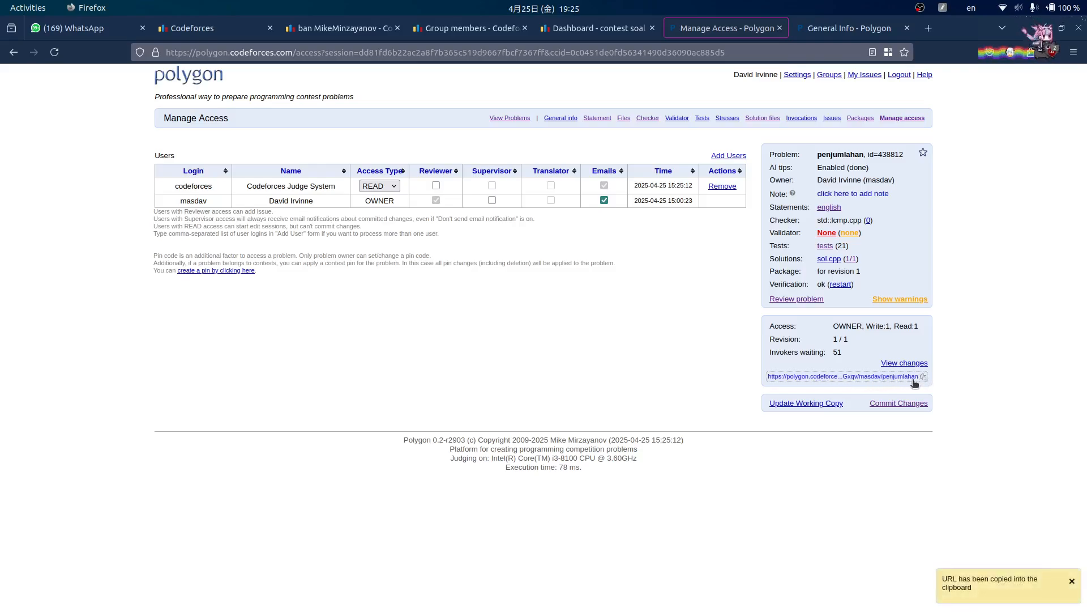
{"action": "left_click", "coordinate": [596, 33]}
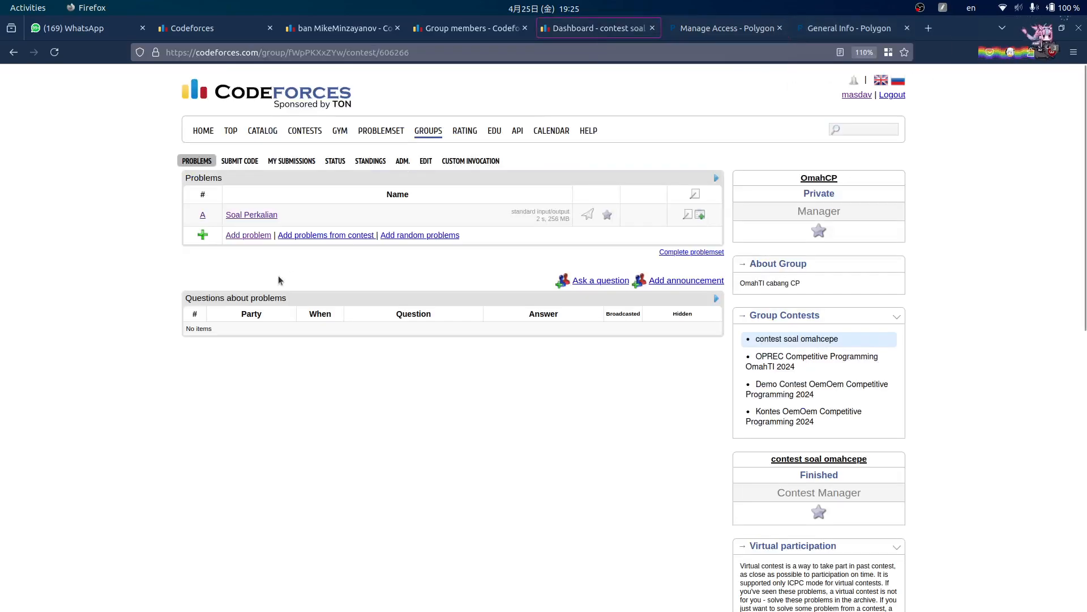
- Paste the Polygon link into Add problem so Soal Penjumlahan becomes problem B, and view it
{"action": "left_click", "coordinate": [255, 235]}
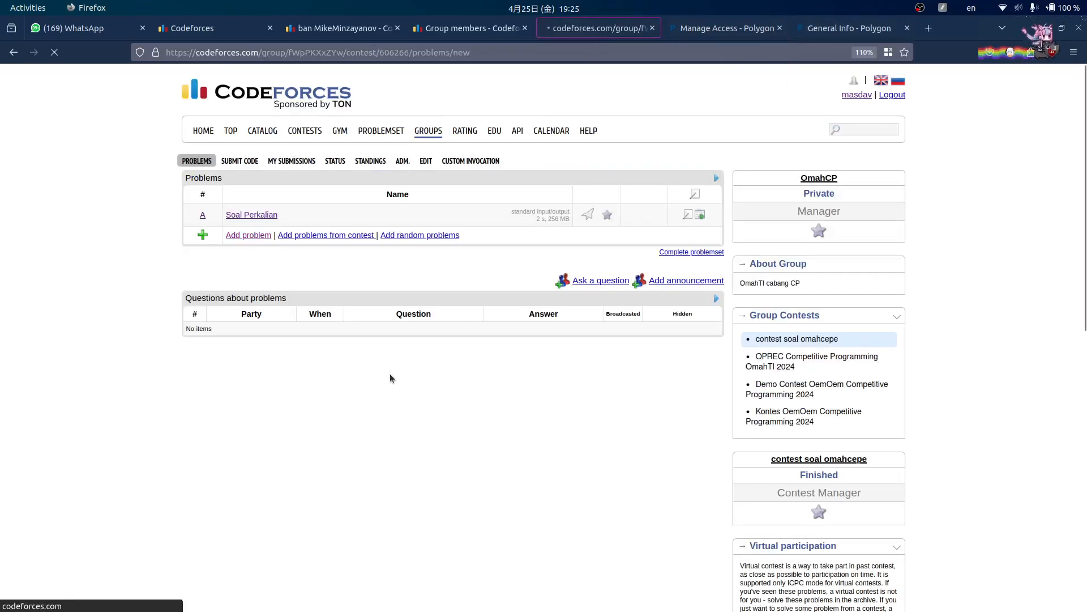
{"action": "key", "text": "ctrl+v"}
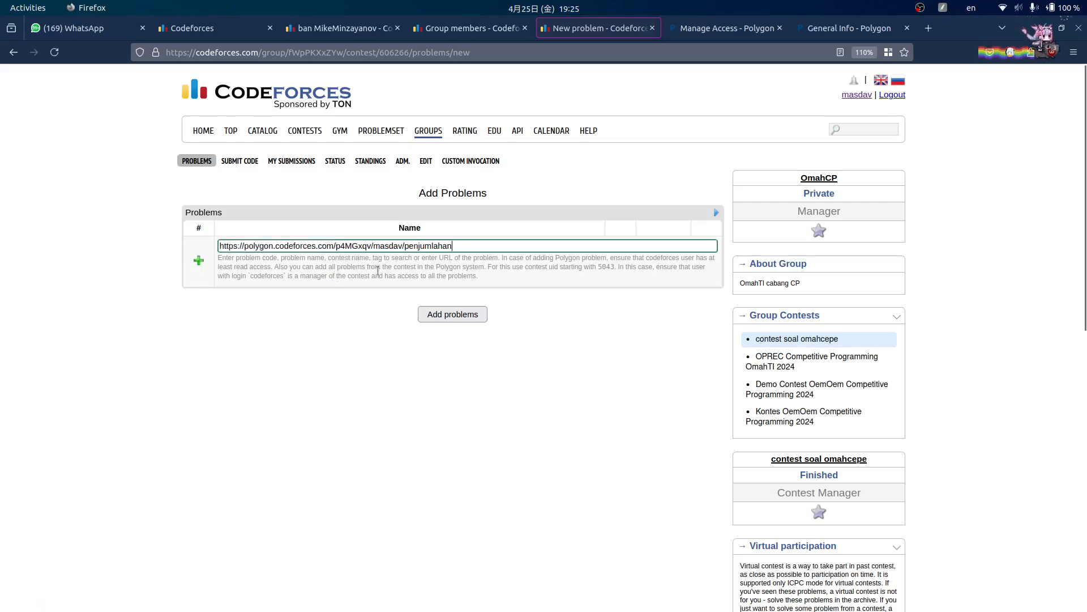
{"action": "left_click", "coordinate": [439, 316]}
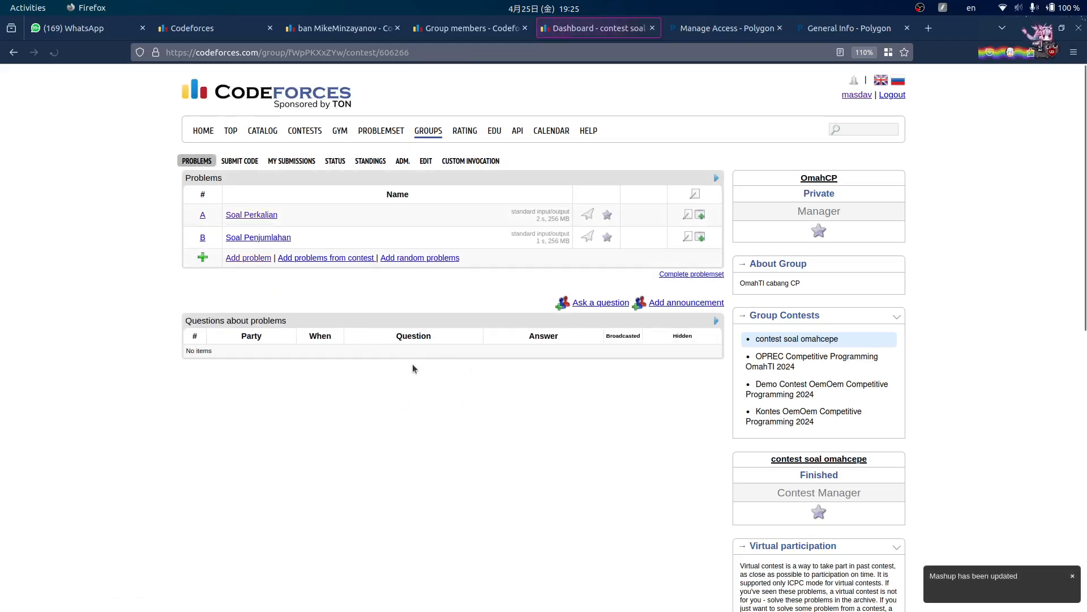
{"action": "left_click", "coordinate": [284, 239]}
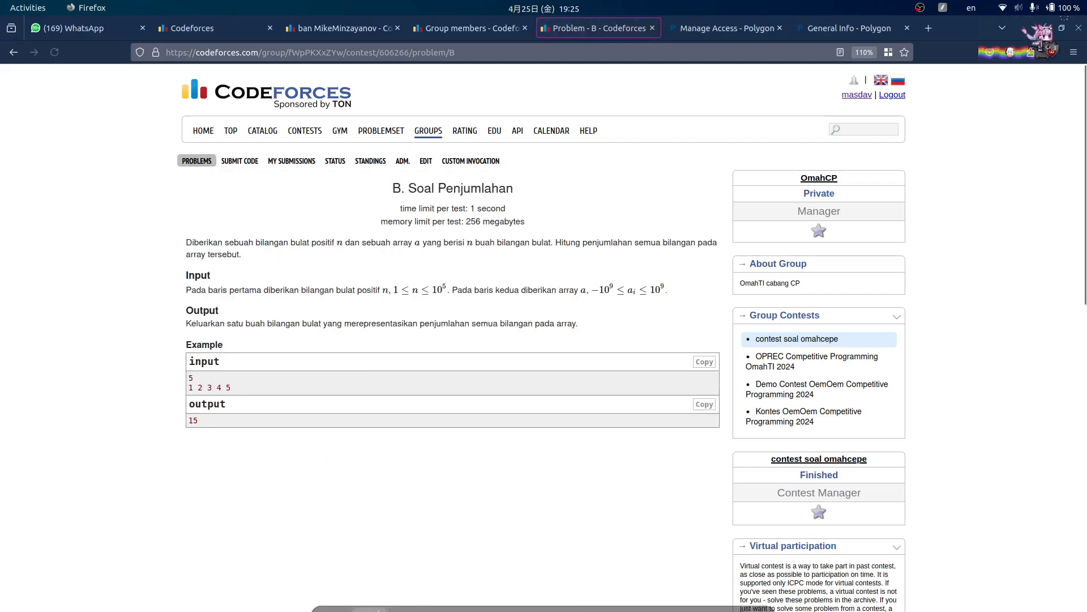
- Save sol.cpp in Sublime and copy its entire code for submission
{"action": "left_click", "coordinate": [420, 582]}
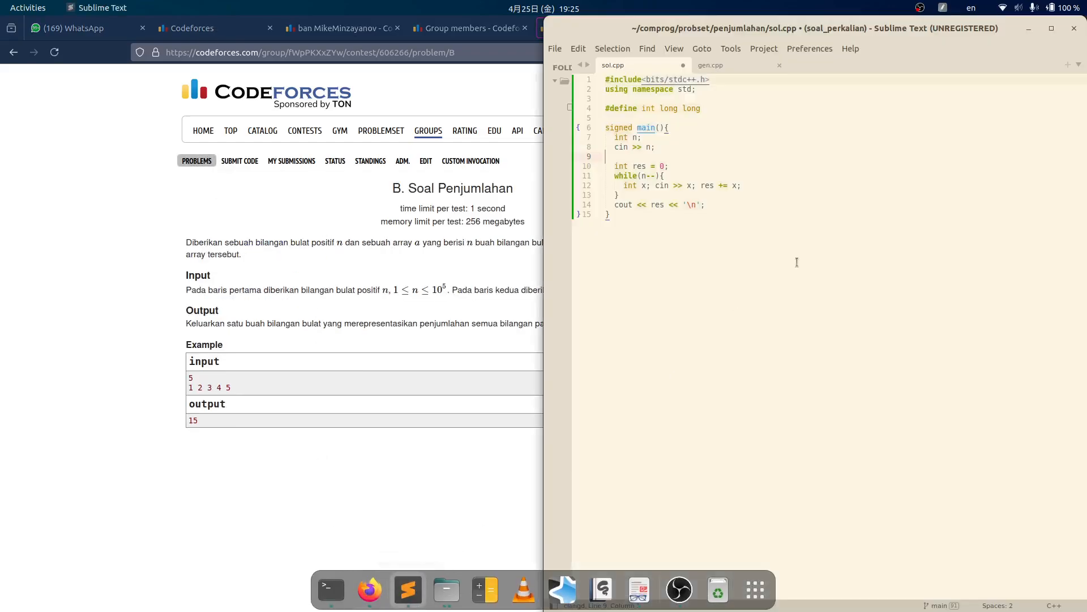
{"action": "key", "text": "ctrl+s"}
{"action": "left_click", "coordinate": [766, 157]}
{"action": "key", "text": "ctrl+a"}
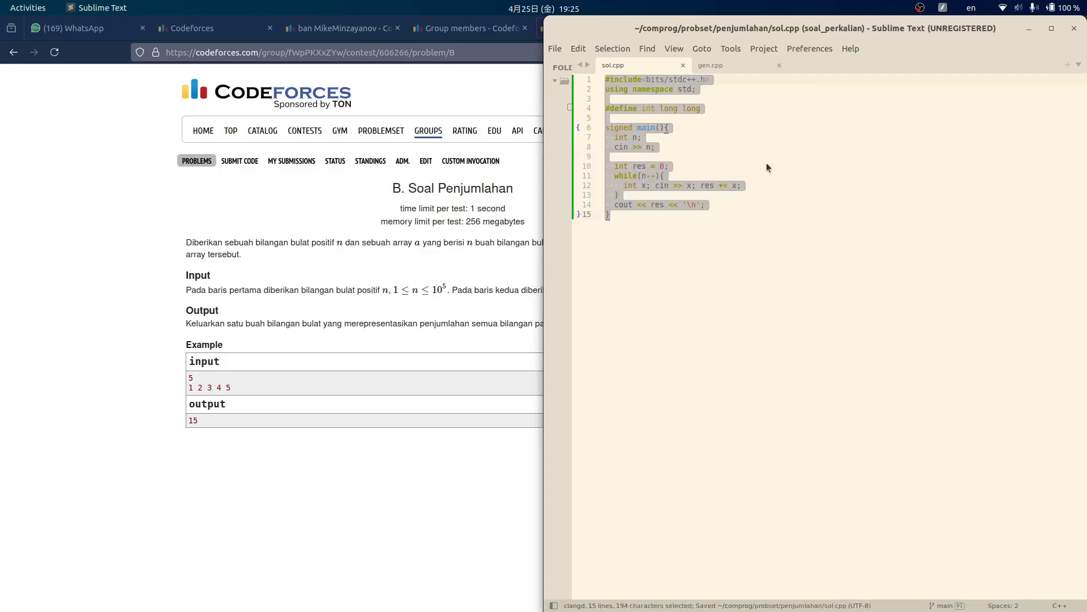
{"action": "key", "text": "ctrl+c"}
{"action": "left_click", "coordinate": [247, 170]}
{"action": "middle_click", "coordinate": [242, 163]}
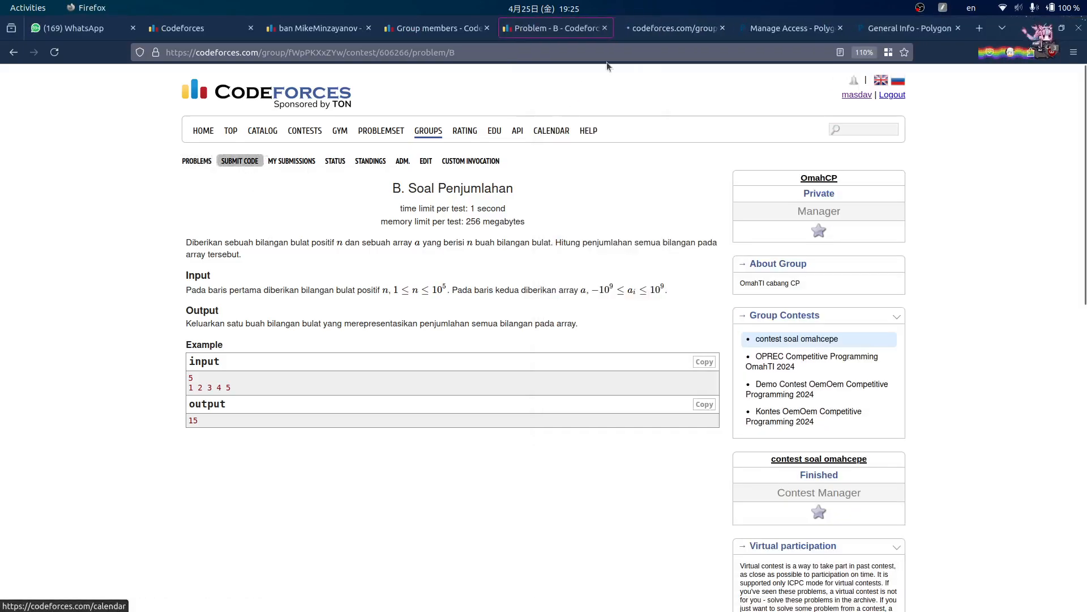
- Paste the C++ sum solution and submit it for problem B - Soal Penjumlahan
{"action": "left_click", "coordinate": [679, 33]}
{"action": "left_click", "coordinate": [495, 403]}
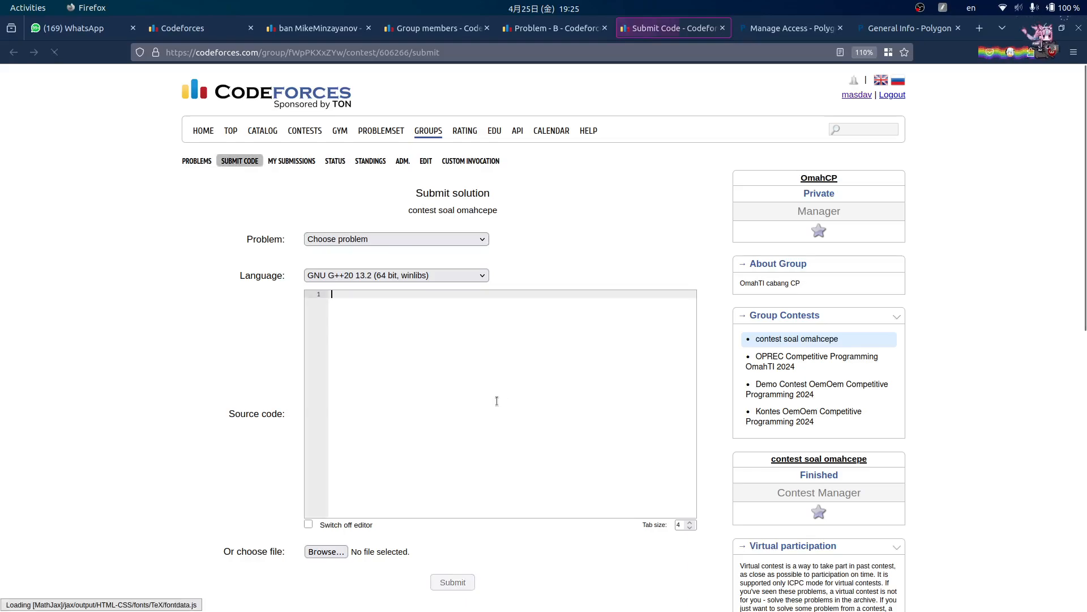
{"action": "key", "text": "ctrl+v"}
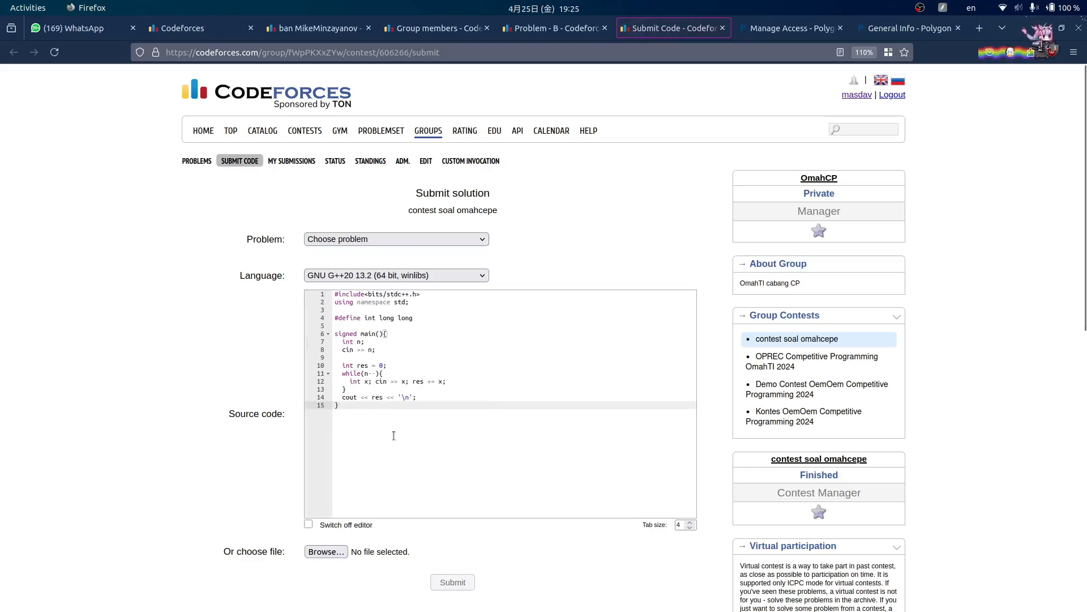
{"action": "scroll", "coordinate": [235, 341], "scroll_direction": "down", "scroll_amount": 3}
{"action": "scroll", "coordinate": [234, 340], "scroll_direction": "up", "scroll_amount": 3}
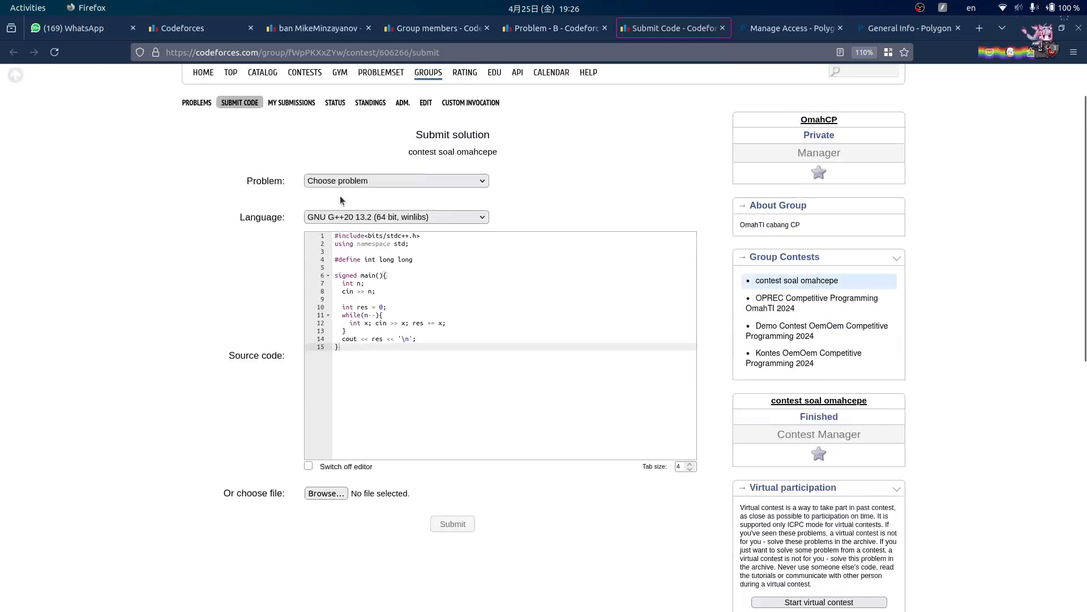
{"action": "left_click", "coordinate": [402, 241]}
{"action": "left_click", "coordinate": [365, 283]}
{"action": "scroll", "coordinate": [505, 468], "scroll_direction": "down", "scroll_amount": 3}
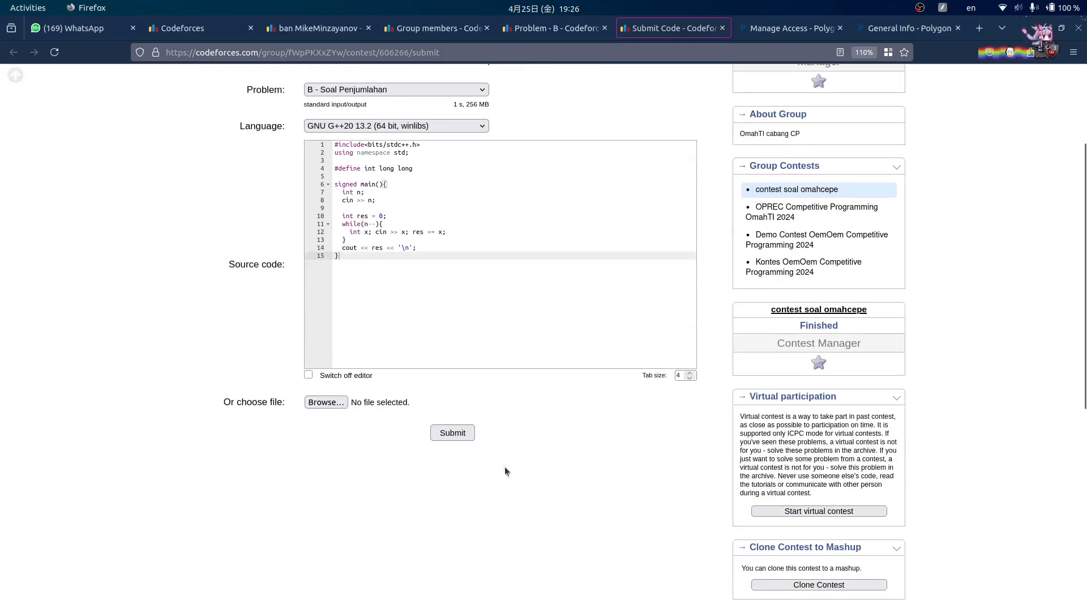
{"action": "left_click", "coordinate": [453, 433]}
{"action": "scroll", "coordinate": [250, 348], "scroll_direction": "up", "scroll_amount": 3}
- Go back through the contest problem list to the submission status page
{"action": "mouse_move", "coordinate": [437, 608]}
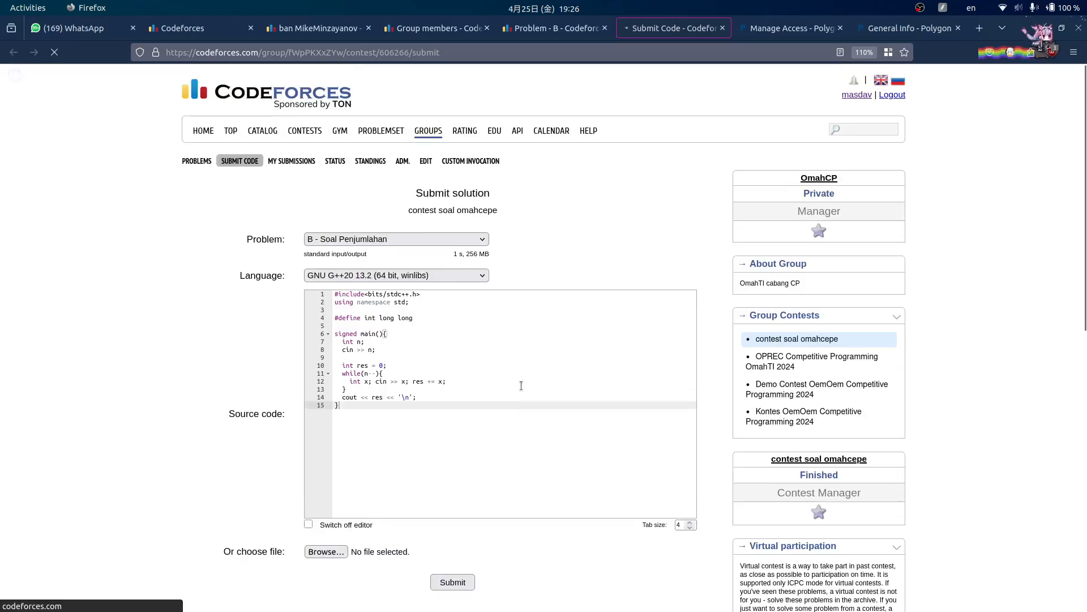
{"action": "left_click", "coordinate": [552, 29]}
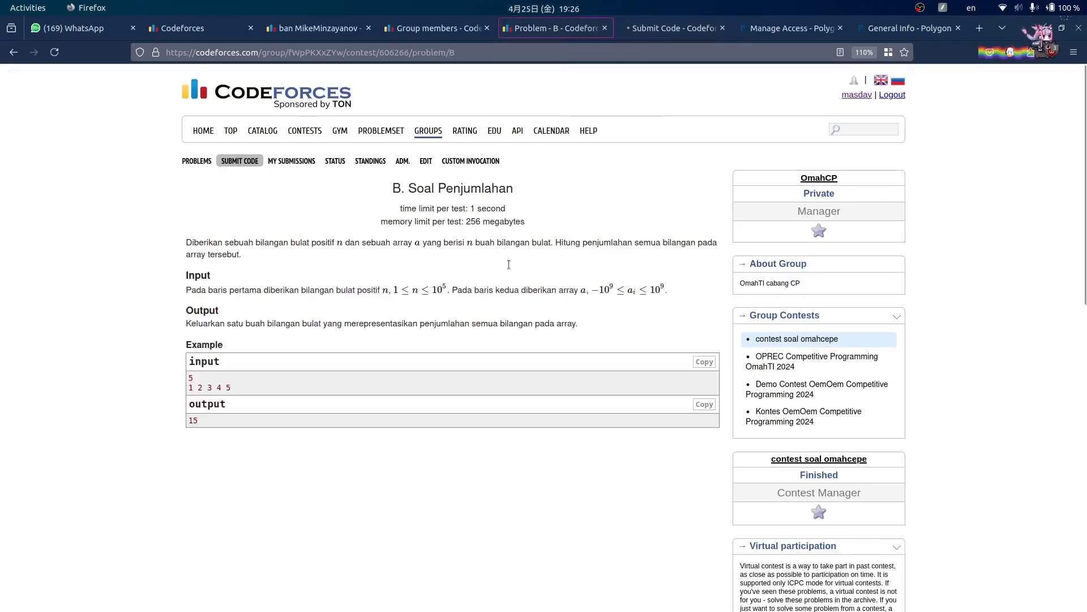
{"action": "left_click", "coordinate": [197, 160]}
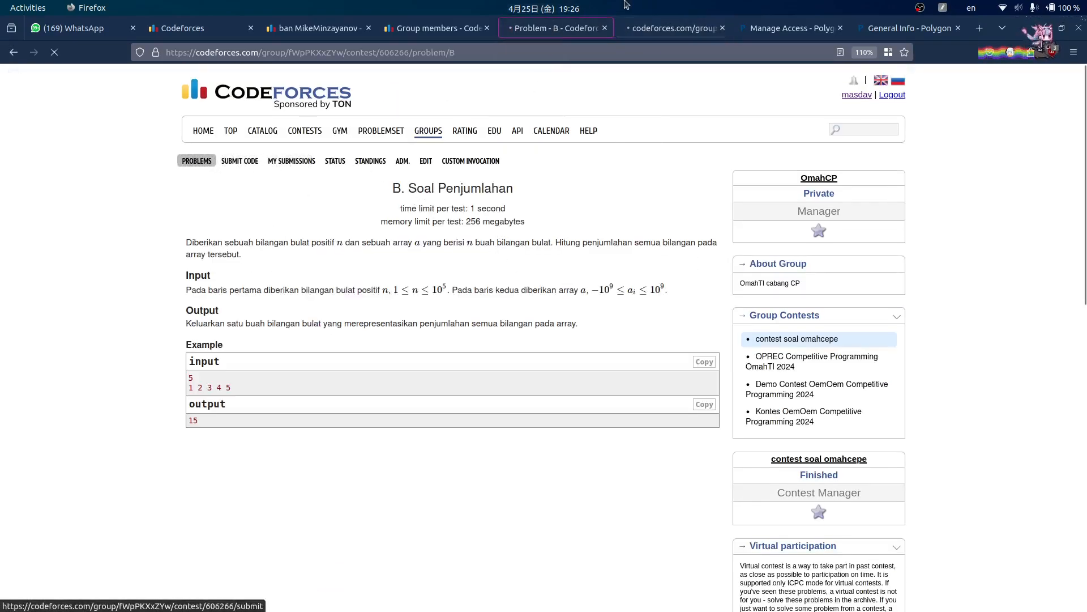
{"action": "left_click", "coordinate": [674, 33]}
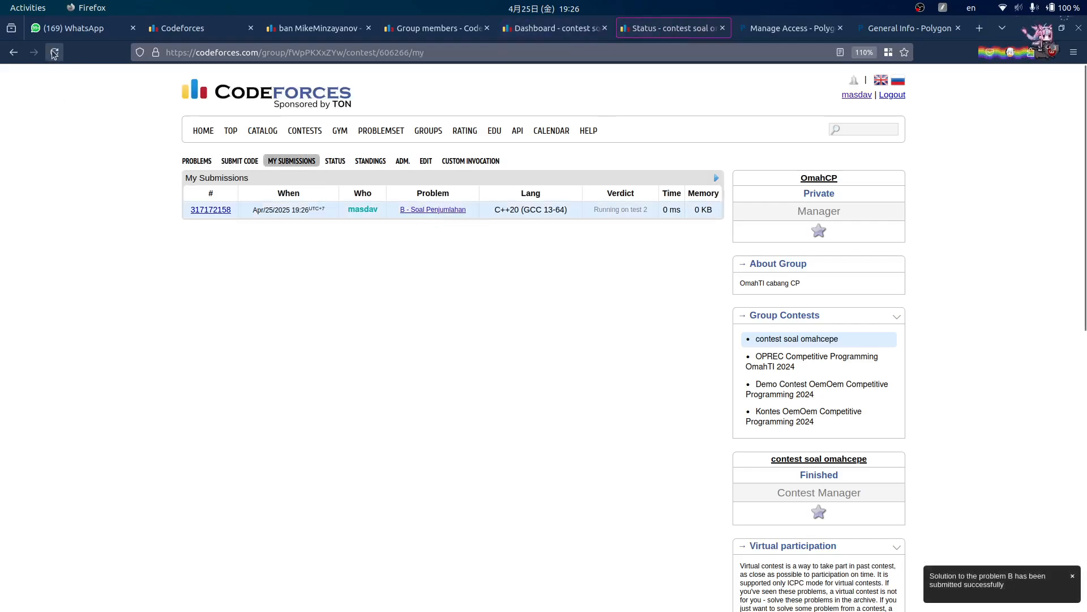
- Refresh My Submissions until problem B's verdict shows Accepted (187 ms, 100 KB)
{"action": "left_click", "coordinate": [54, 53]}
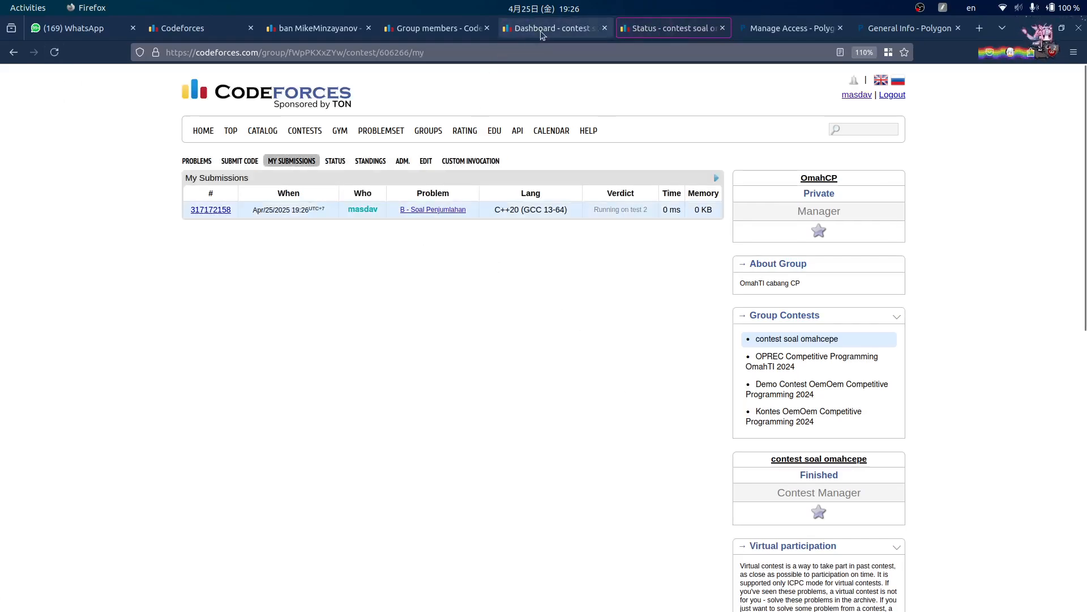
{"action": "left_click", "coordinate": [54, 52]}
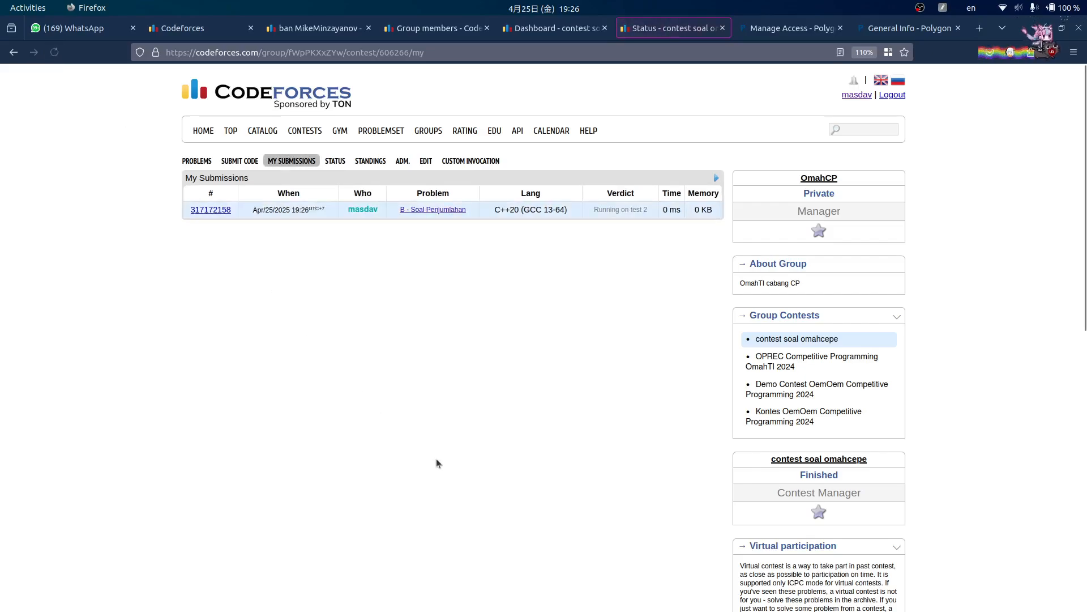
{"action": "left_click", "coordinate": [566, 30]}
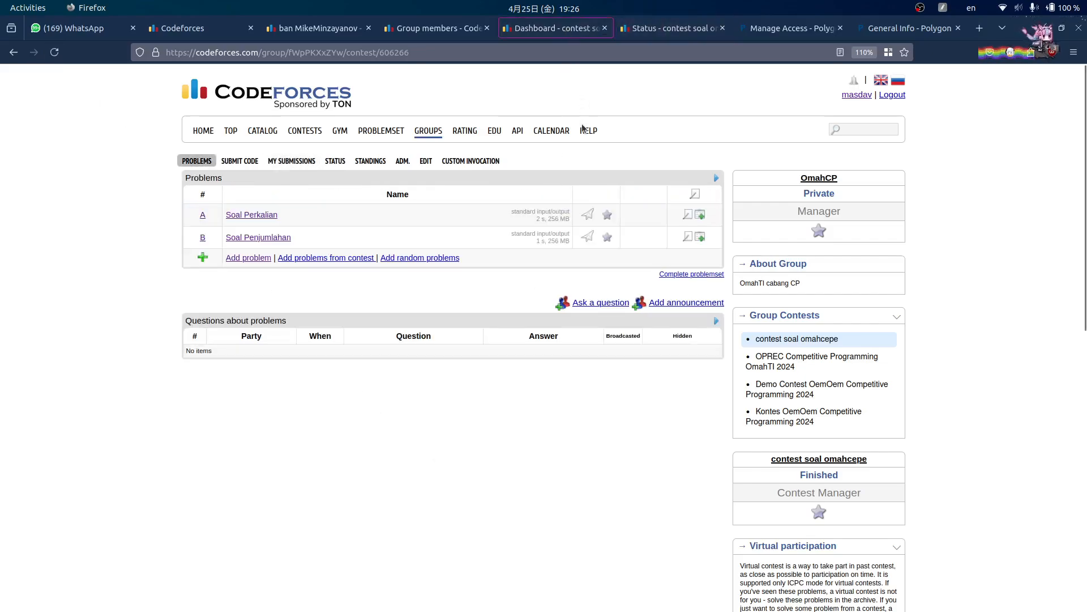
{"action": "left_click", "coordinate": [654, 30]}
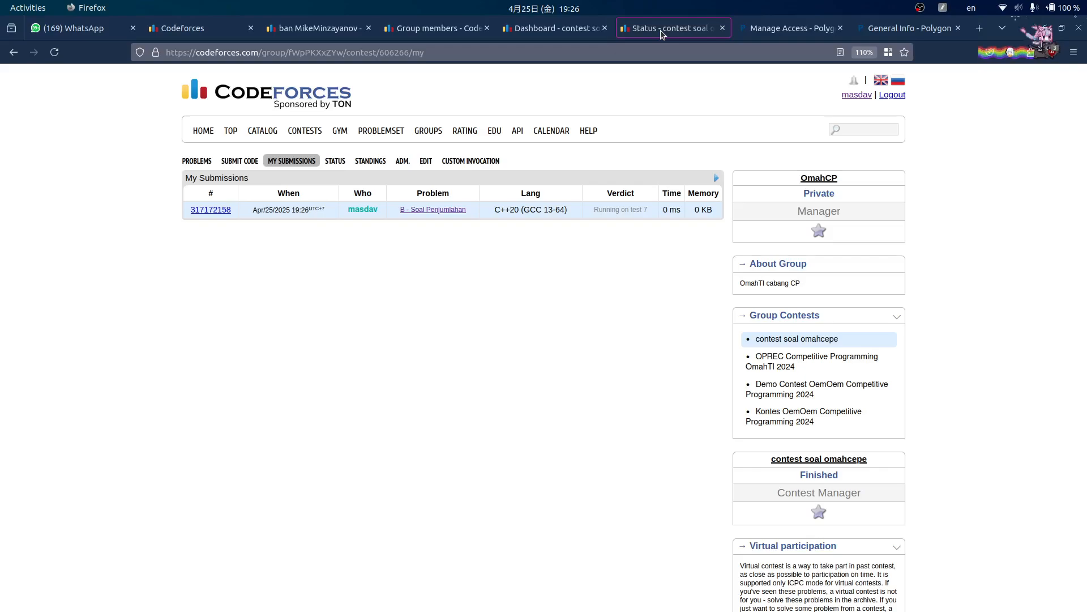
{"action": "left_click", "coordinate": [54, 52]}
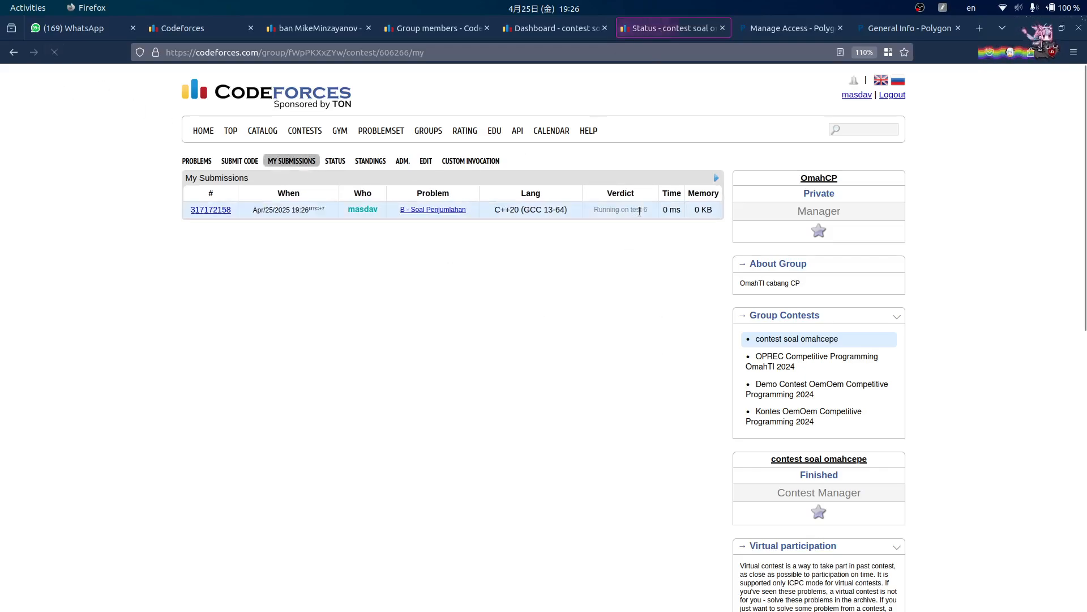
- Glance at sol.cpp in Sublime, then go to the contest problem list
{"action": "mouse_move", "coordinate": [486, 610]}
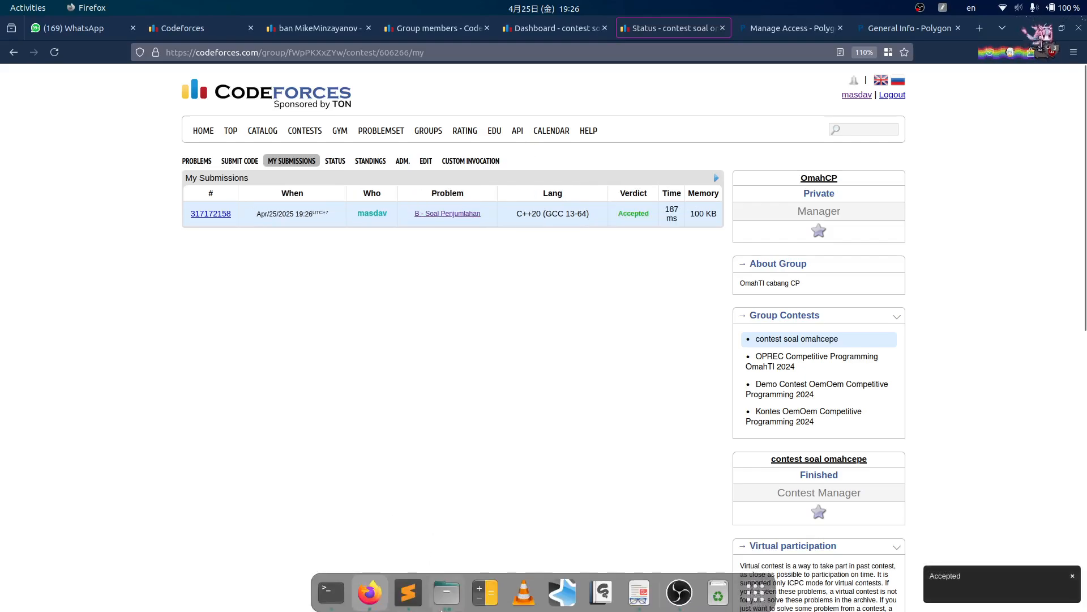
{"action": "left_click", "coordinate": [410, 584]}
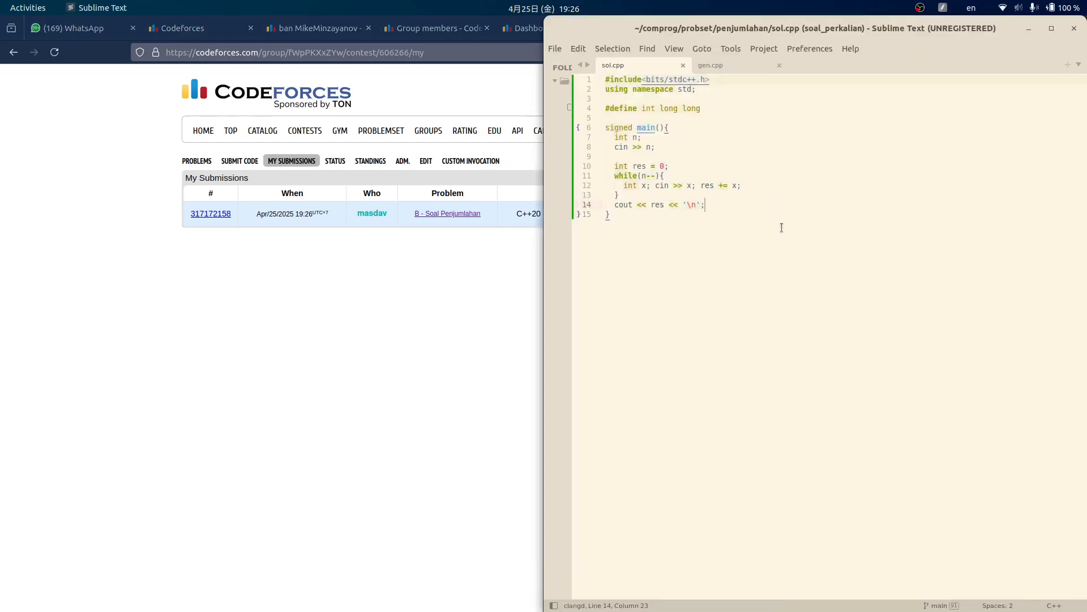
{"action": "left_click", "coordinate": [542, 268]}
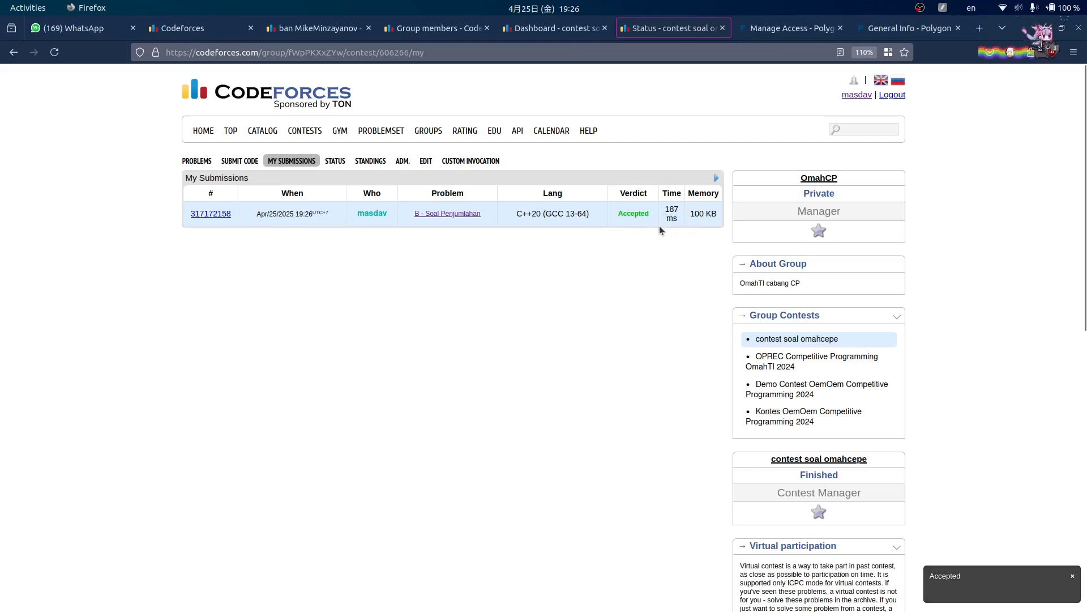
{"action": "left_click", "coordinate": [196, 161]}
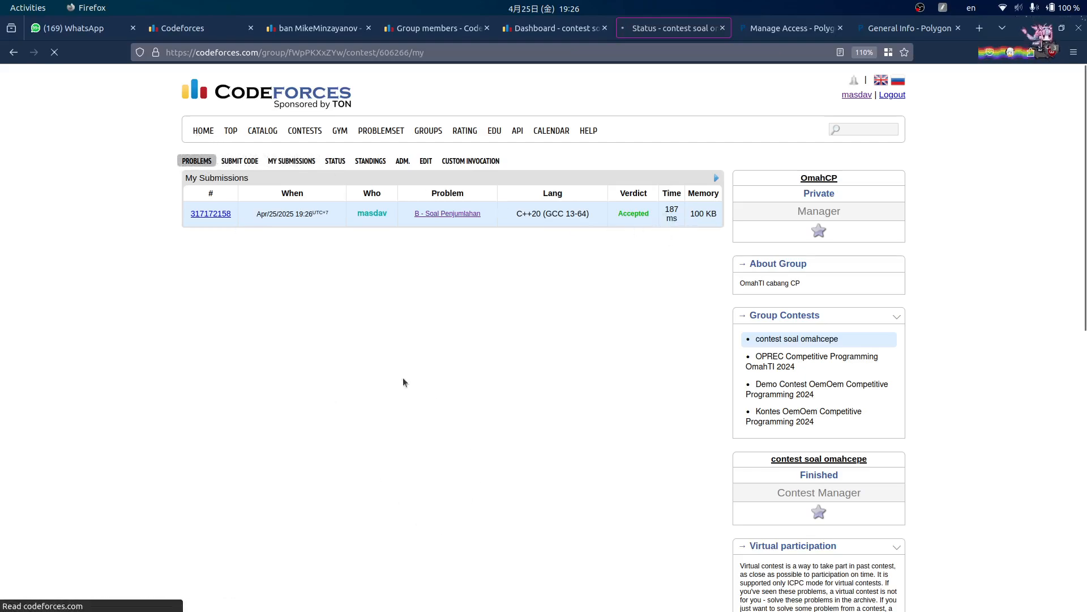
{"action": "mouse_move", "coordinate": [668, 569]}
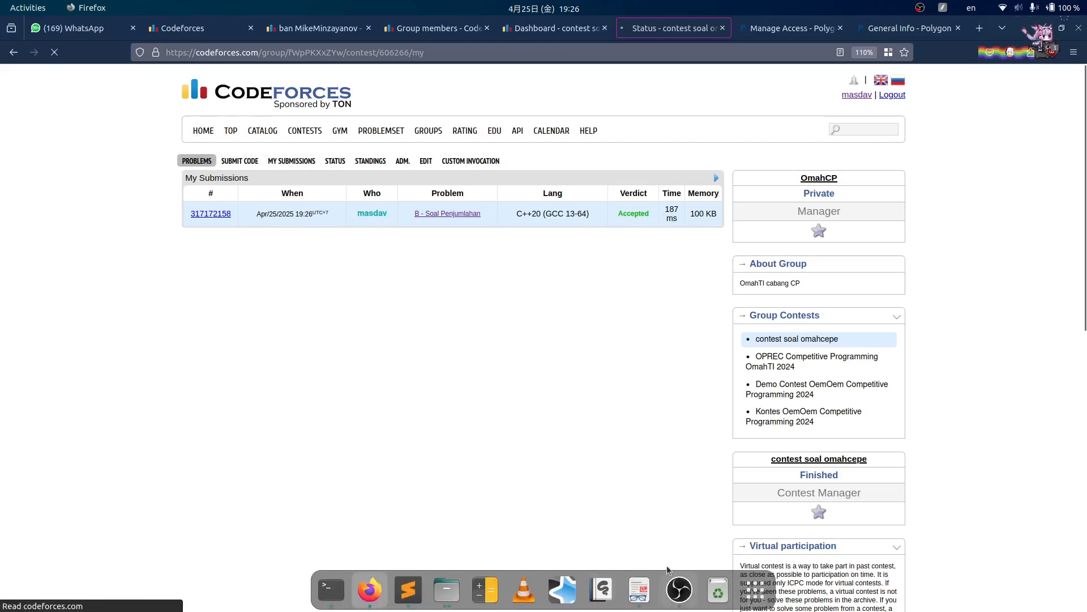